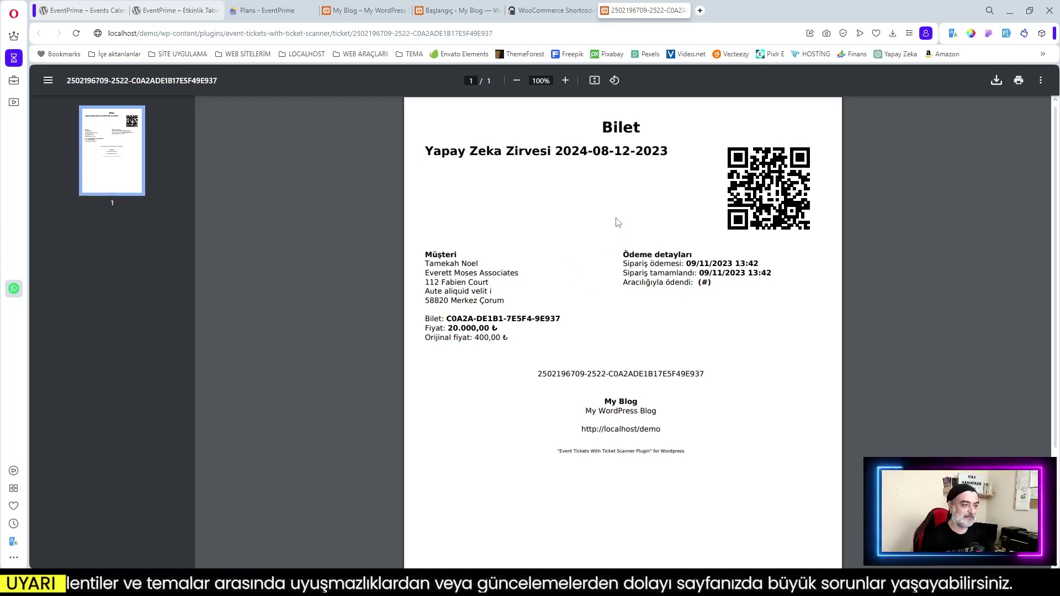
Switch to the My Blog tab and scroll through its demo homepage
click(364, 11)
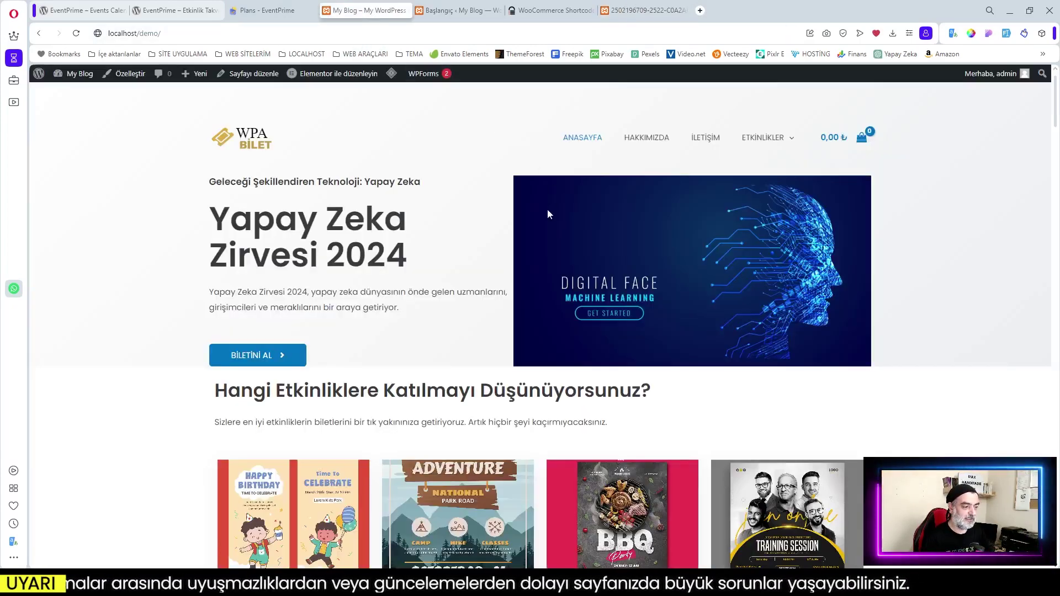
scroll(704, 323, down, 1)
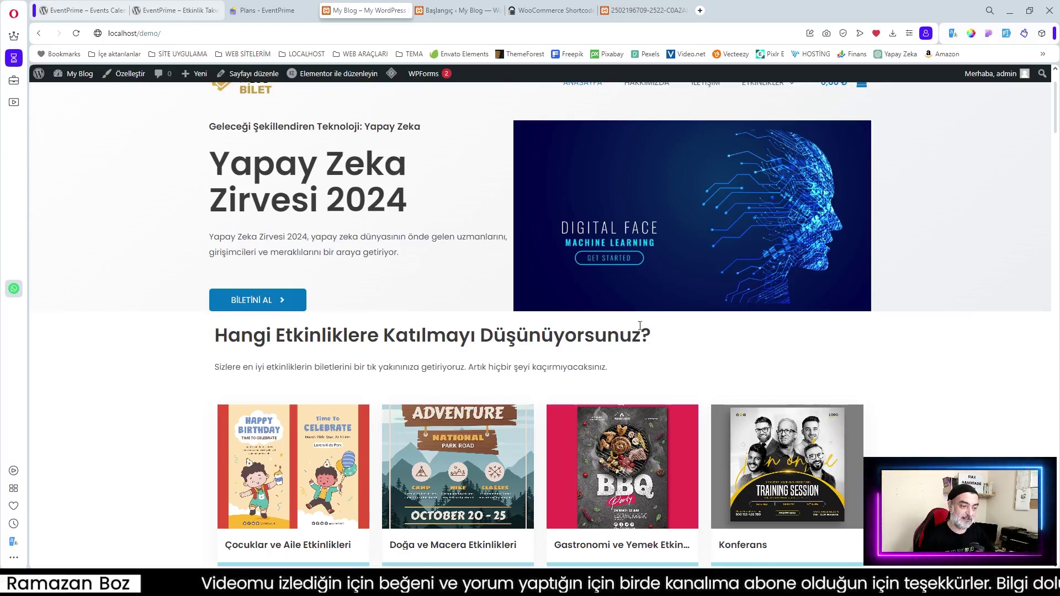
scroll(479, 360, down, 2)
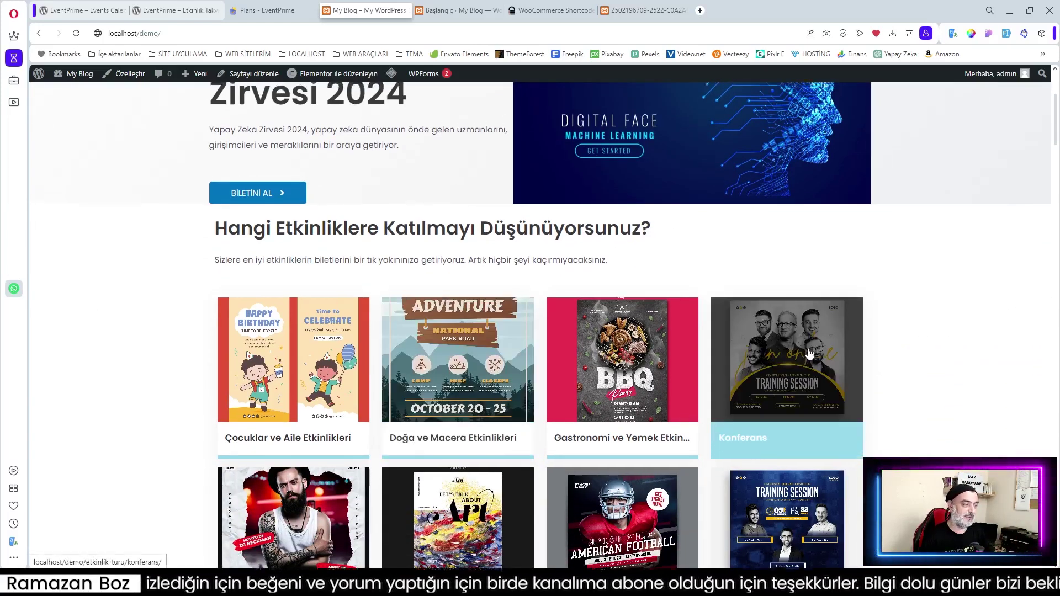
scroll(809, 354, up, 2)
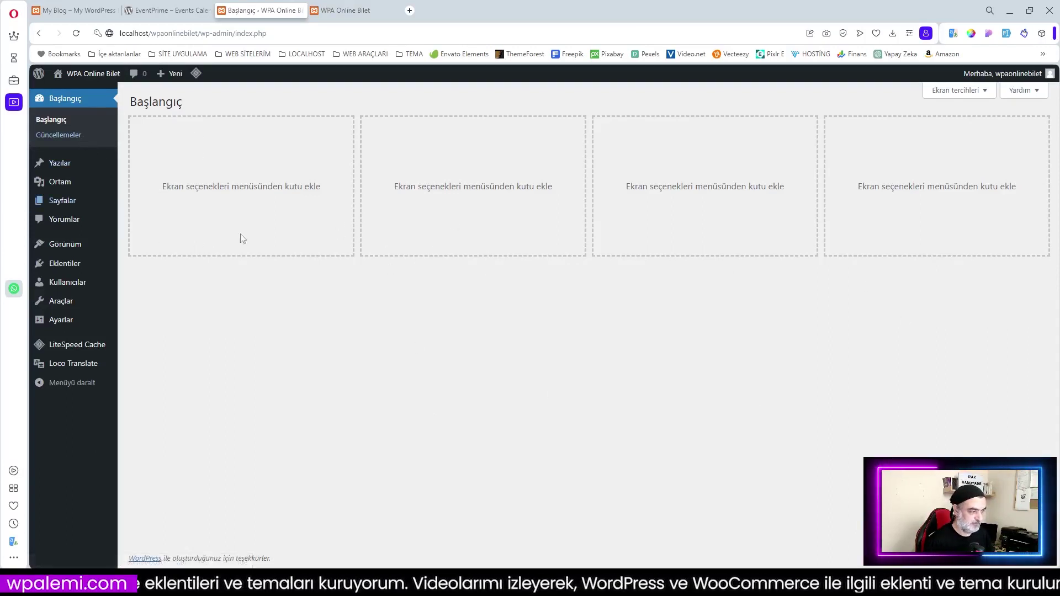
Open Eklentiler > Yeni eklenti ekle, glance at the WPA Online Bilet front page, and come back
click(65, 263)
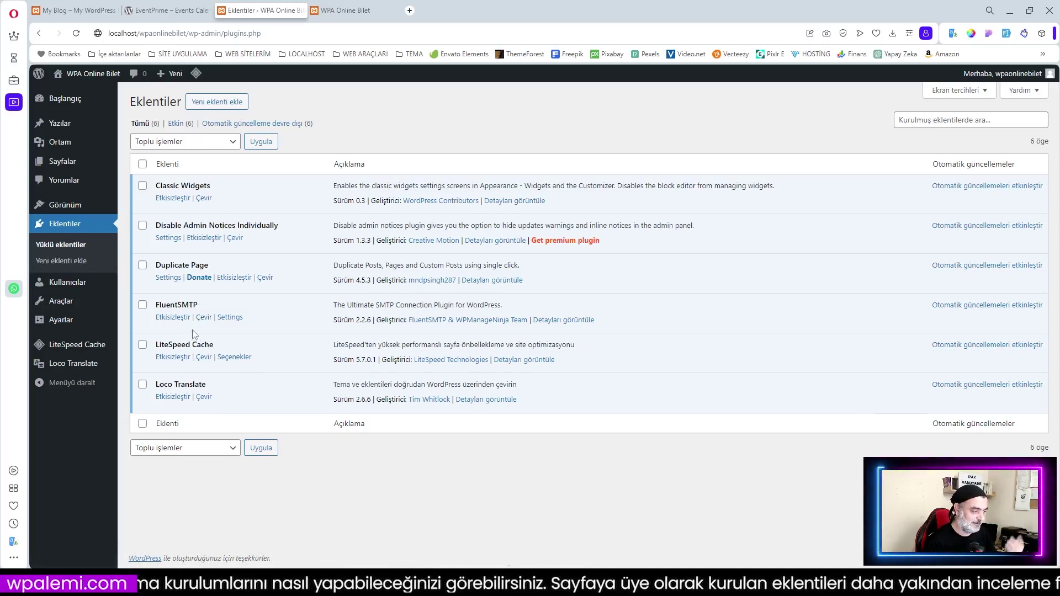
click(207, 104)
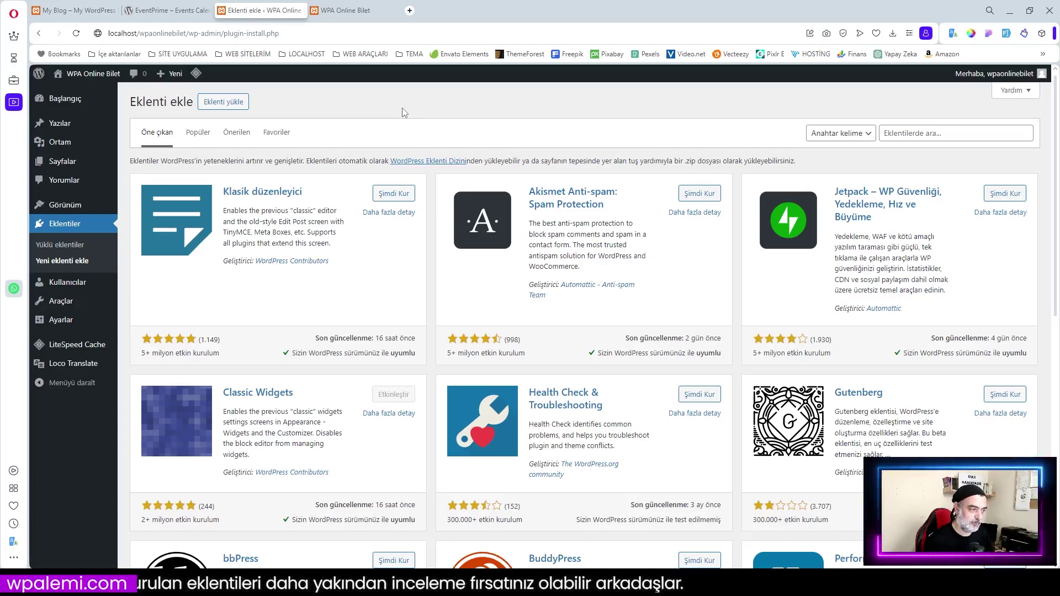
click(345, 10)
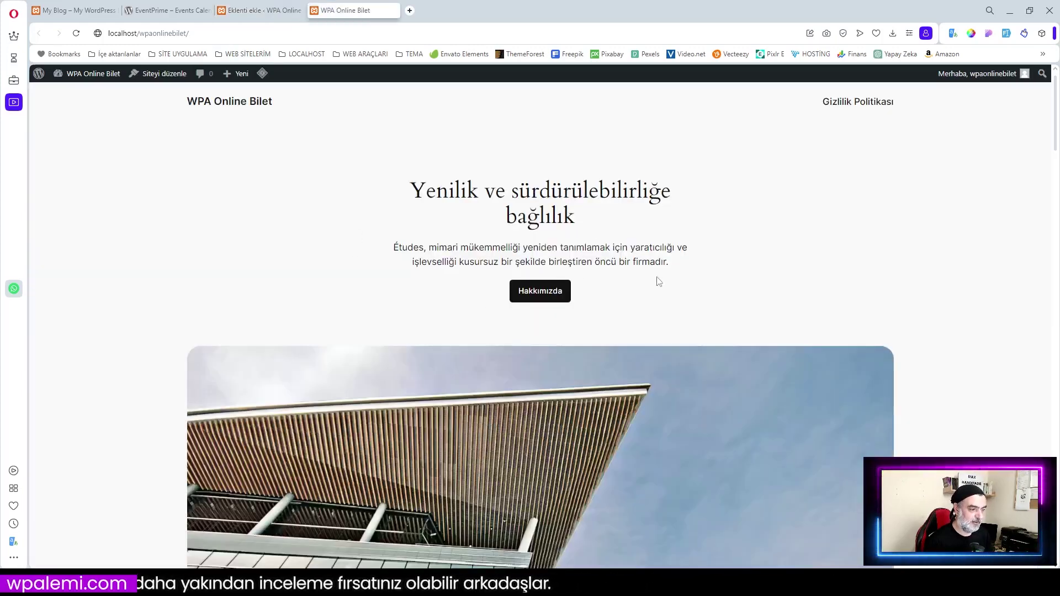
click(264, 12)
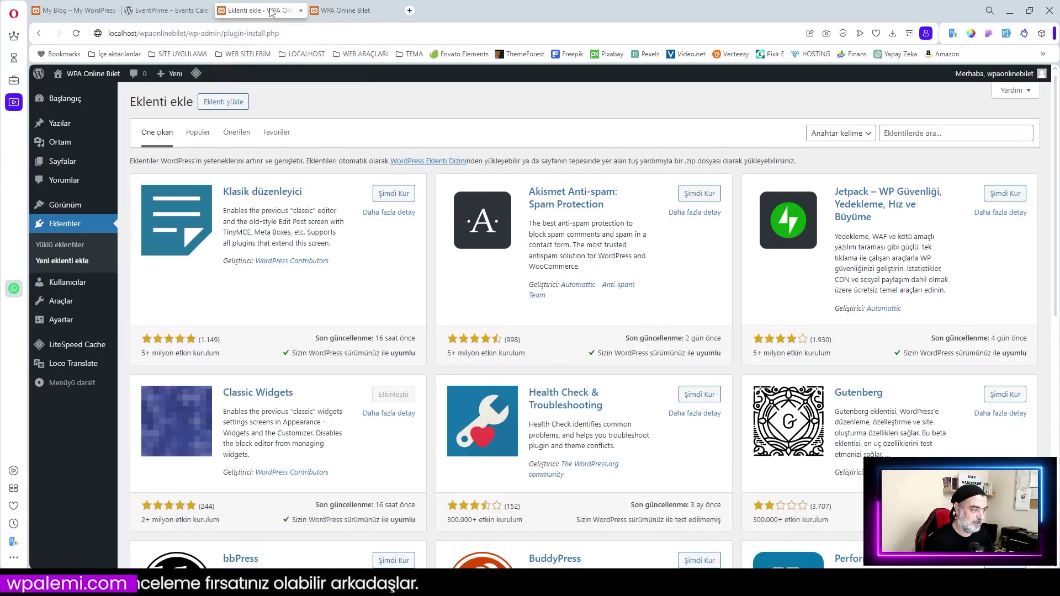
Scroll through the WPA Online Bilet front page again, then return to Eklenti ekle
mouse_move(64, 208)
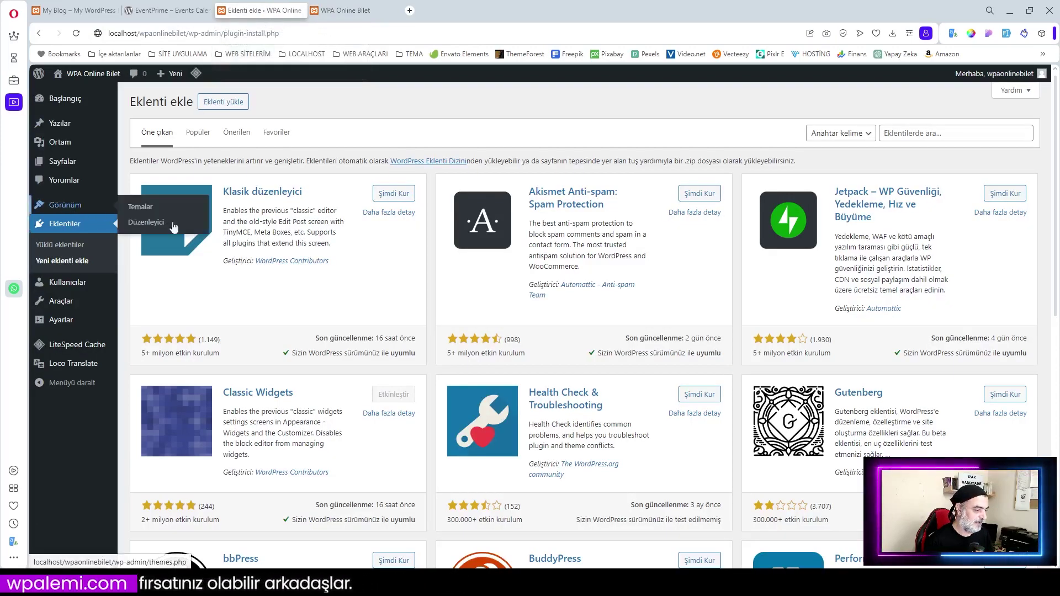
click(353, 13)
scroll(616, 367, down, 20)
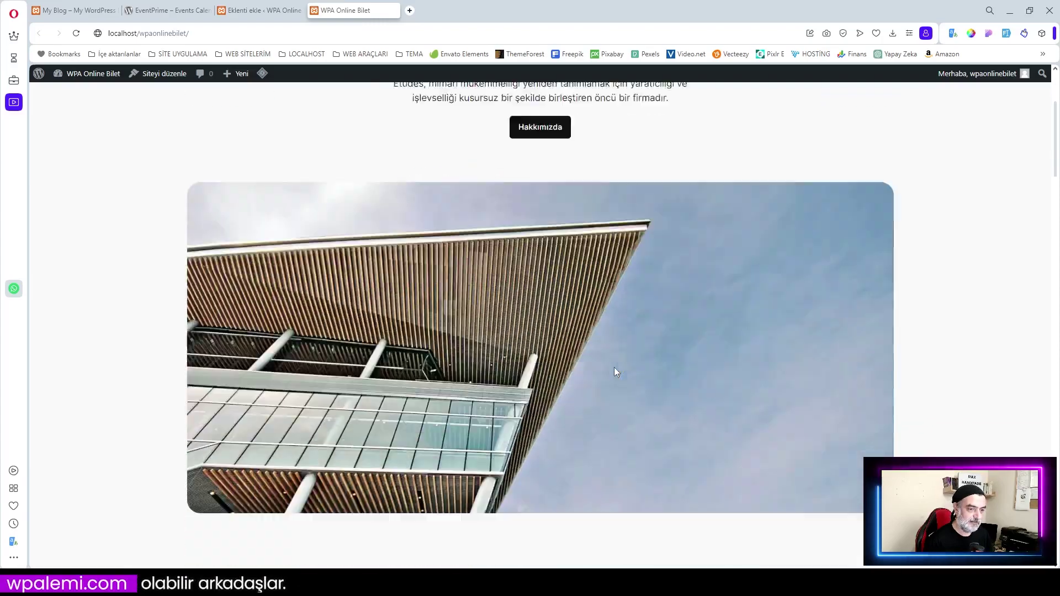
scroll(617, 369, down, 15)
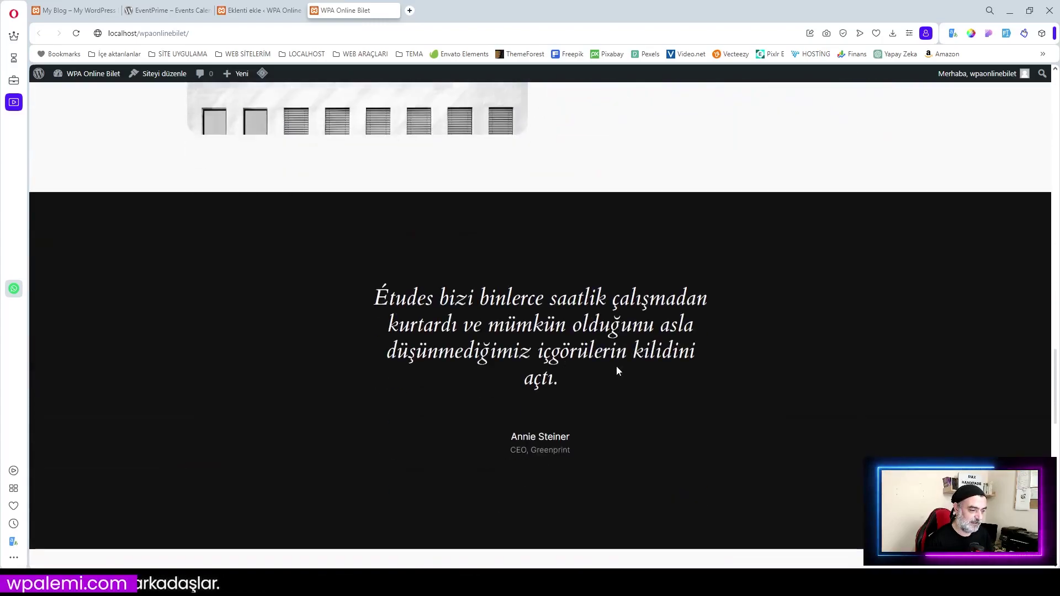
scroll(617, 369, up, 14)
scroll(619, 370, up, 20)
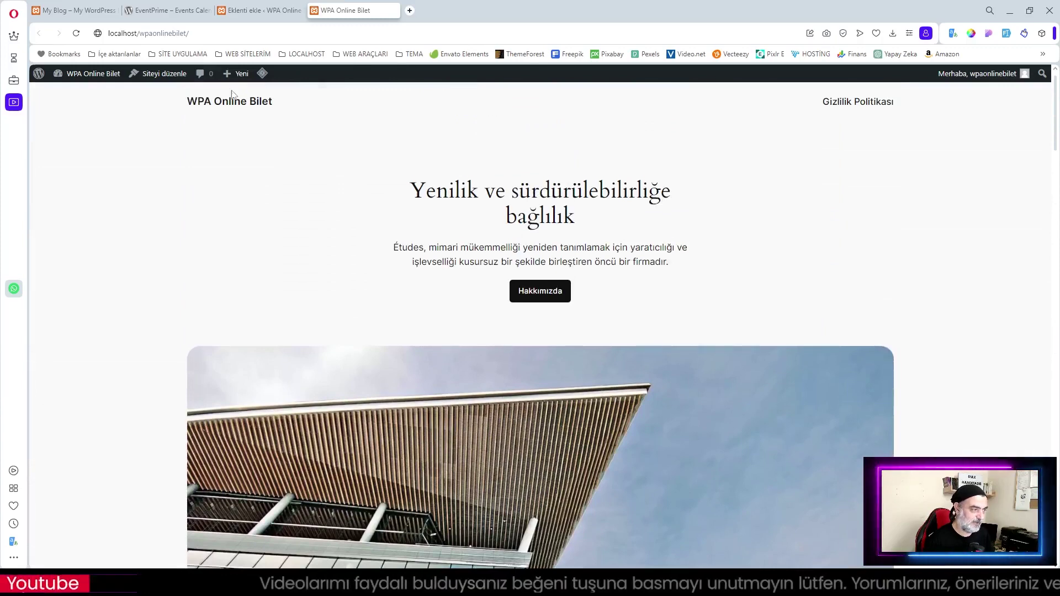
click(270, 10)
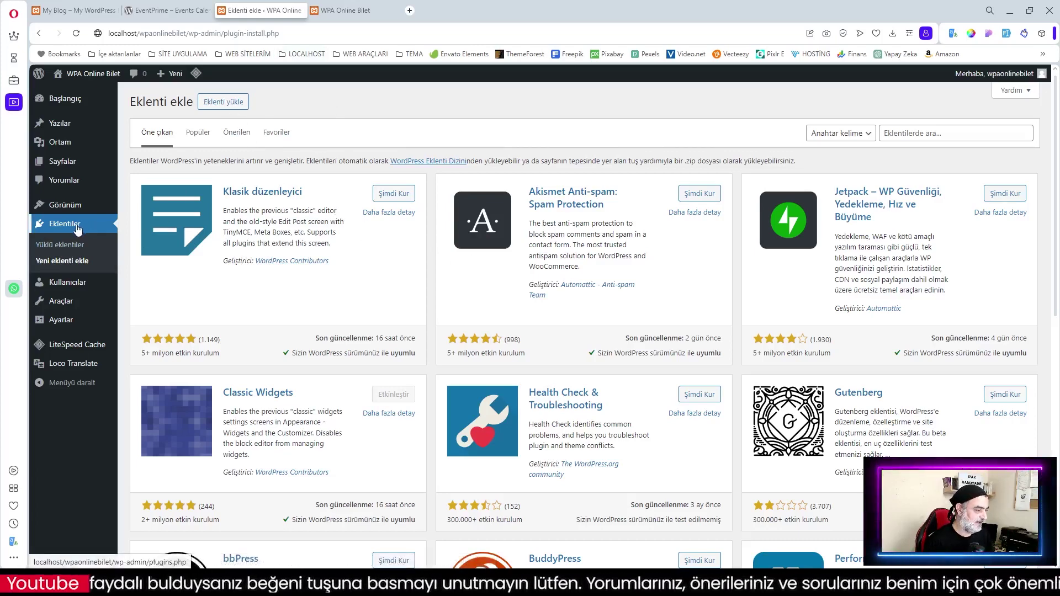
Search plugins for EventPrime, then install and activate the EventPrime card with Şimdi Kur and Etkinleştir
click(915, 134)
text(EventPrime)
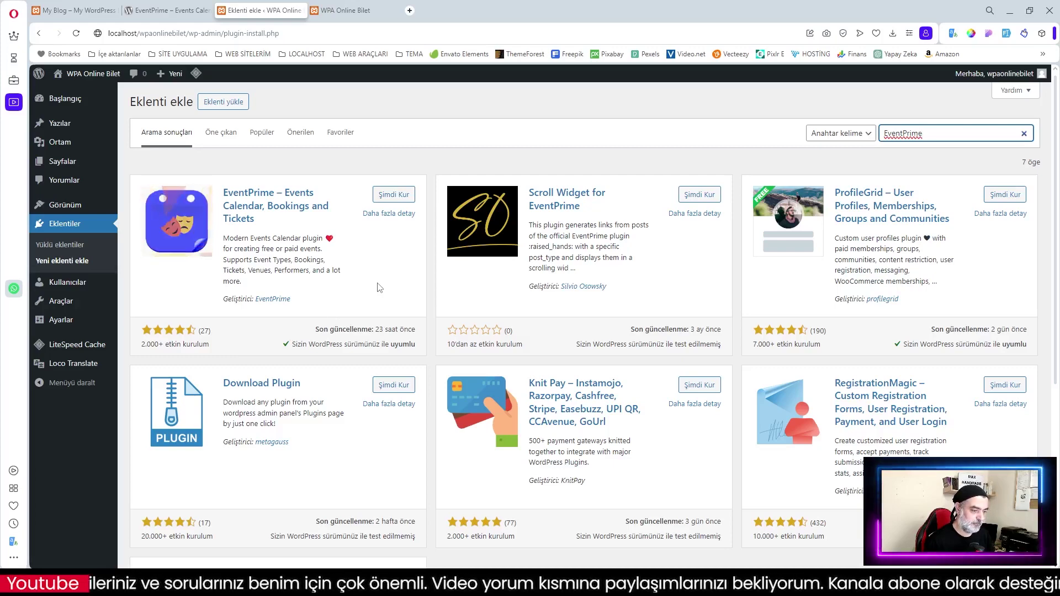
scroll(379, 288, down, 2)
scroll(378, 288, up, 2)
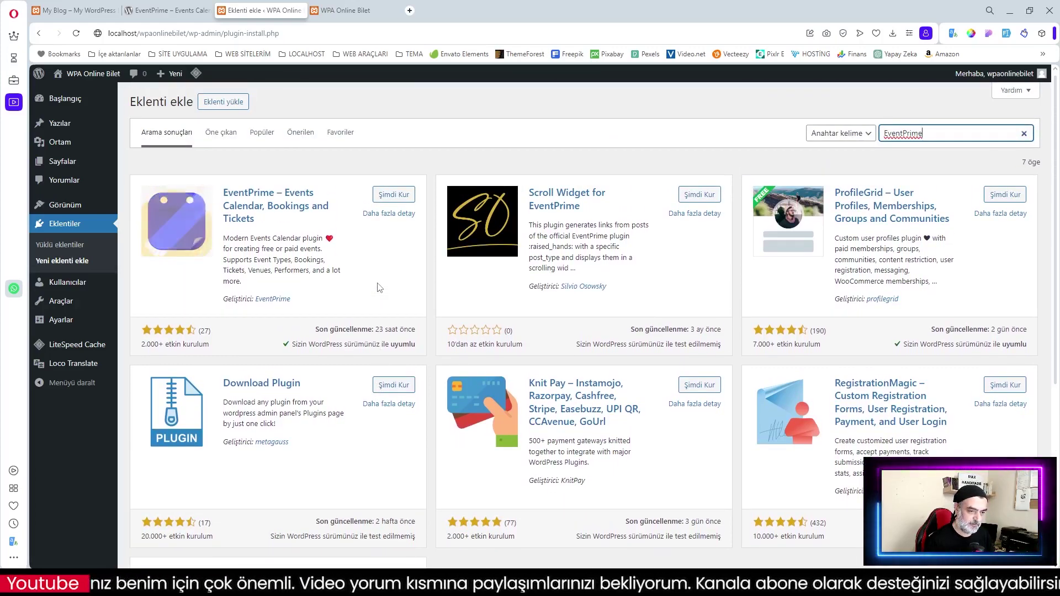
scroll(379, 287, down, 1)
scroll(379, 284, up, 1)
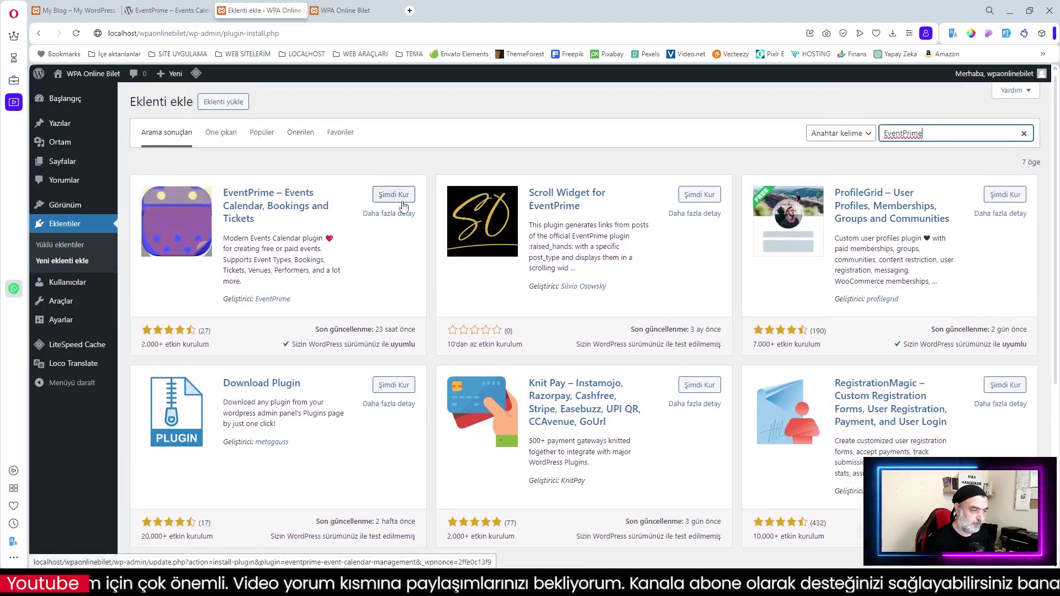
click(391, 198)
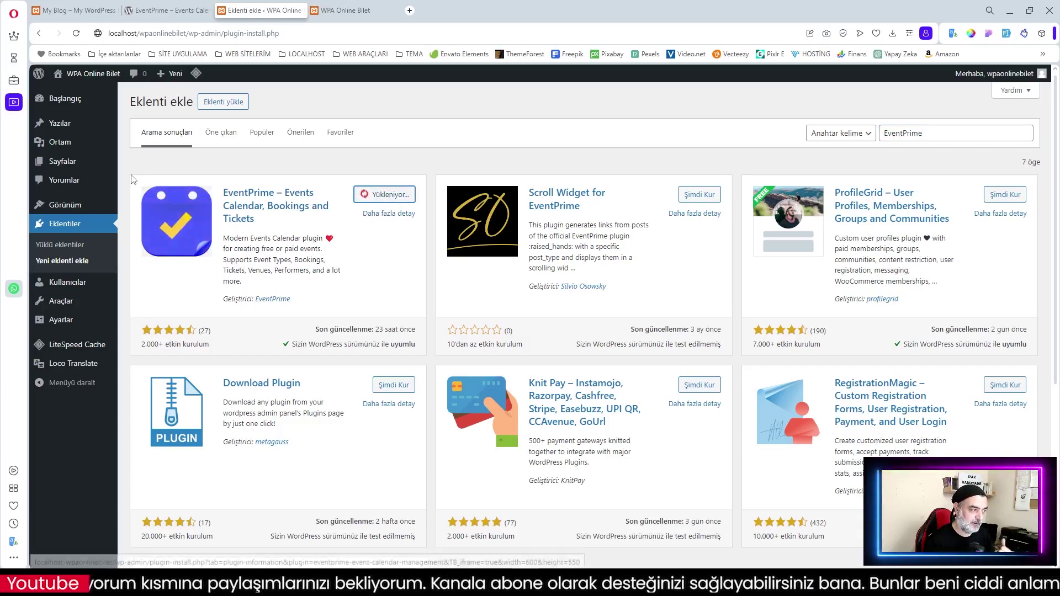
mouse_move(55, 162)
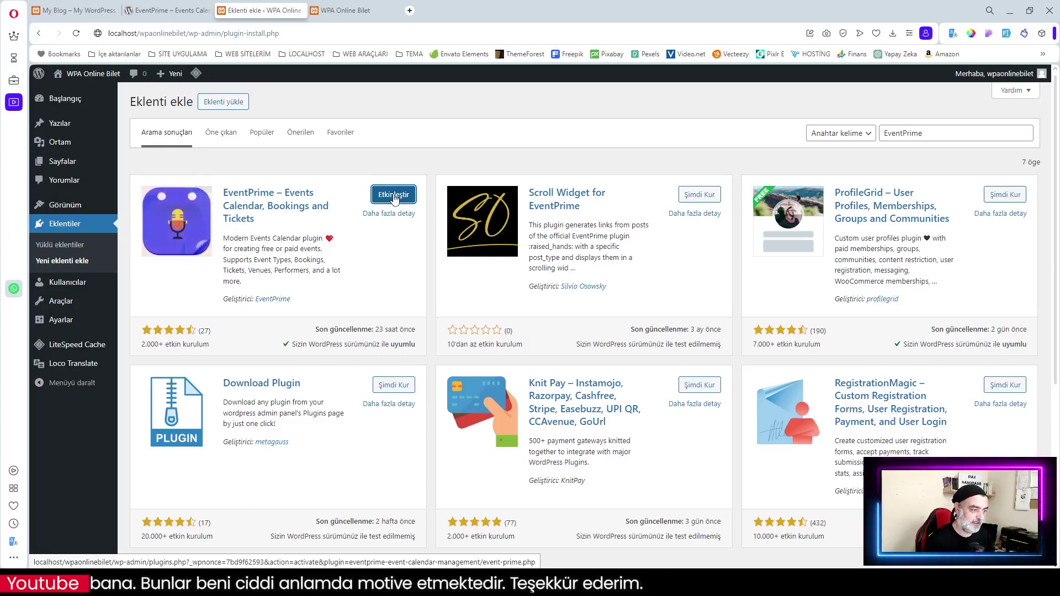
click(395, 197)
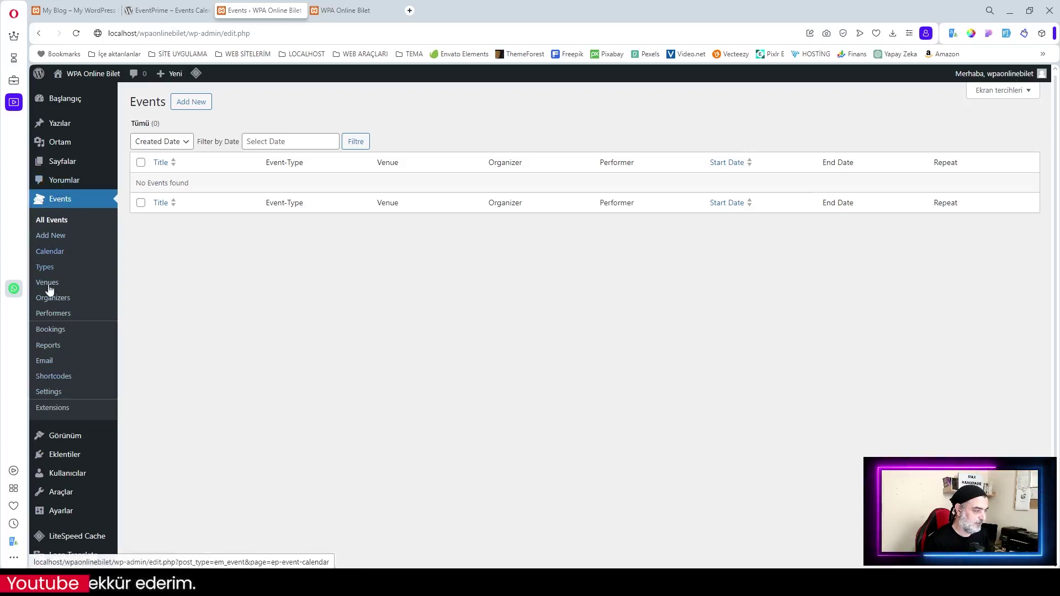
Review the pages list showing EventPrime's Turkish-titled pages like Etkinlikler and Giriş
click(62, 166)
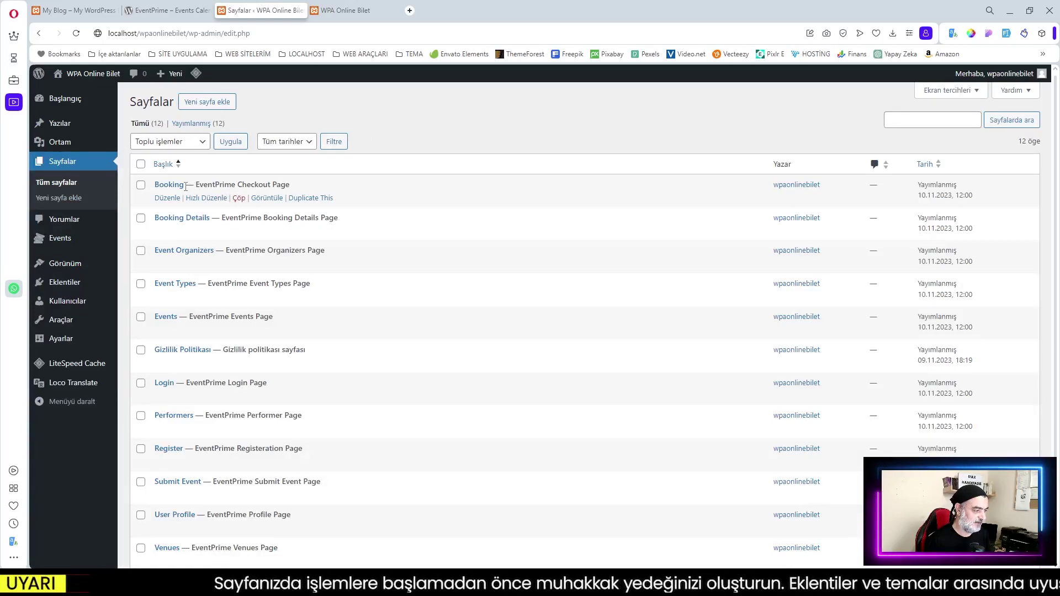
scroll(185, 187, down, 3)
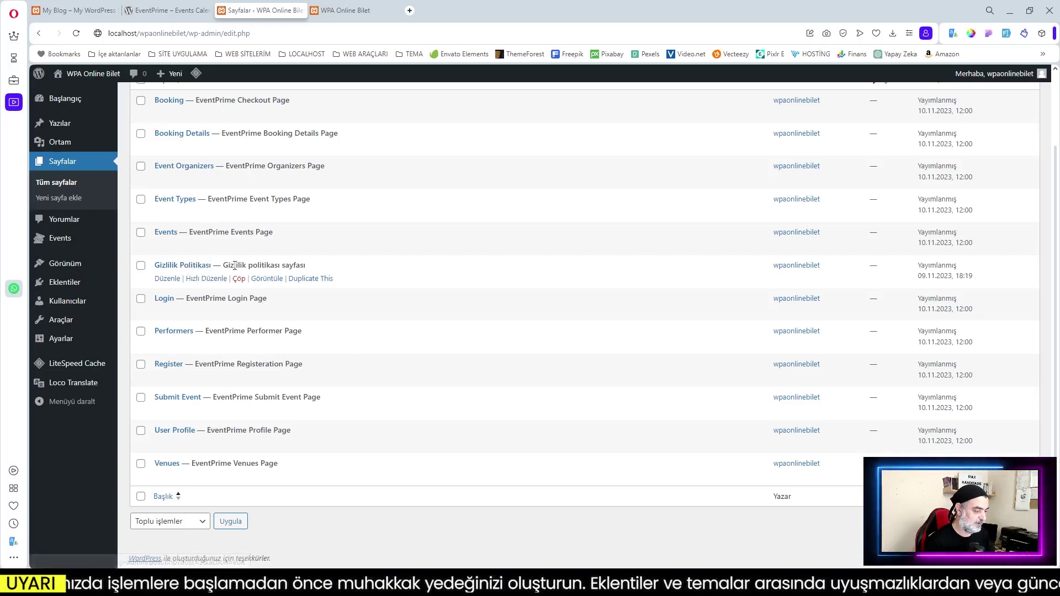
scroll(304, 279, up, 1)
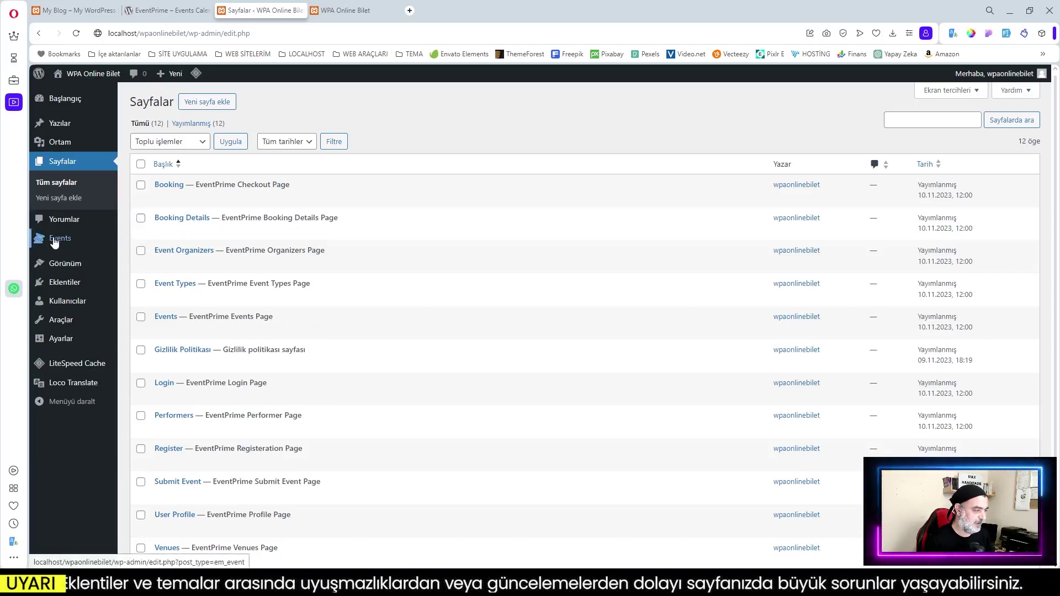
mouse_move(55, 243)
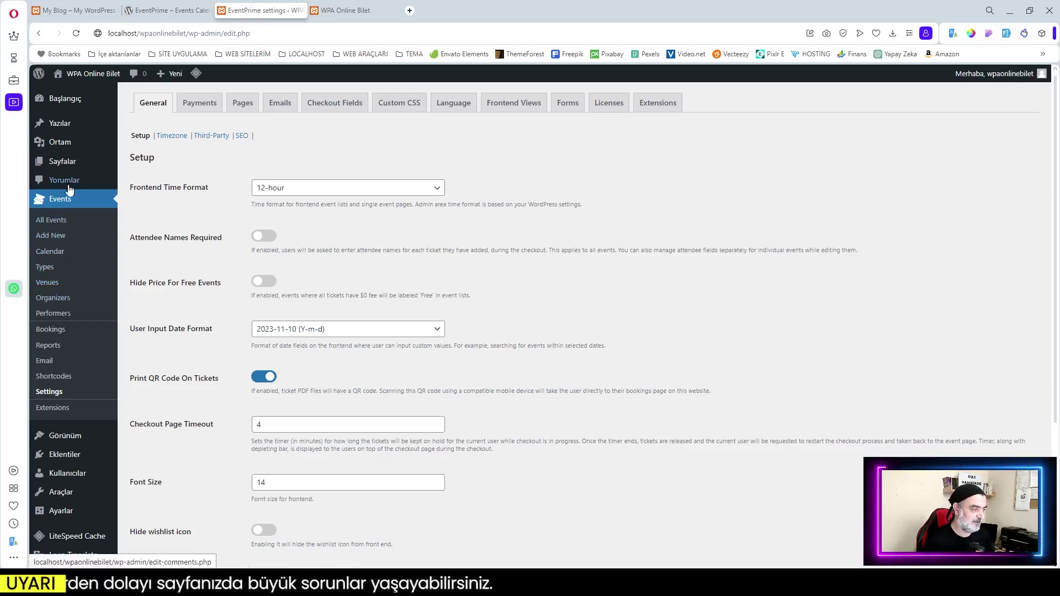
mouse_move(69, 559)
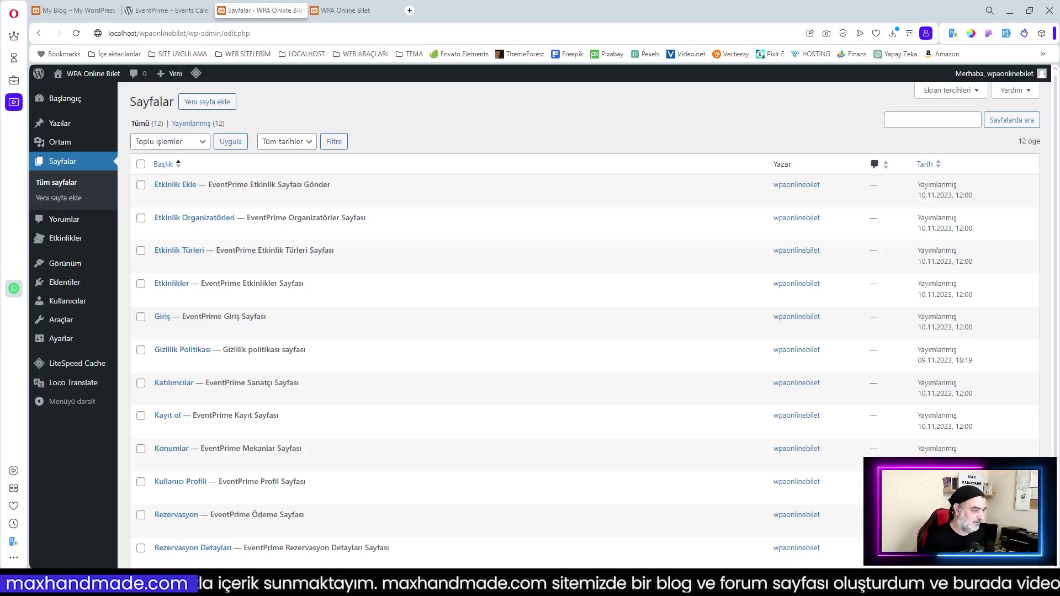
mouse_move(111, 265)
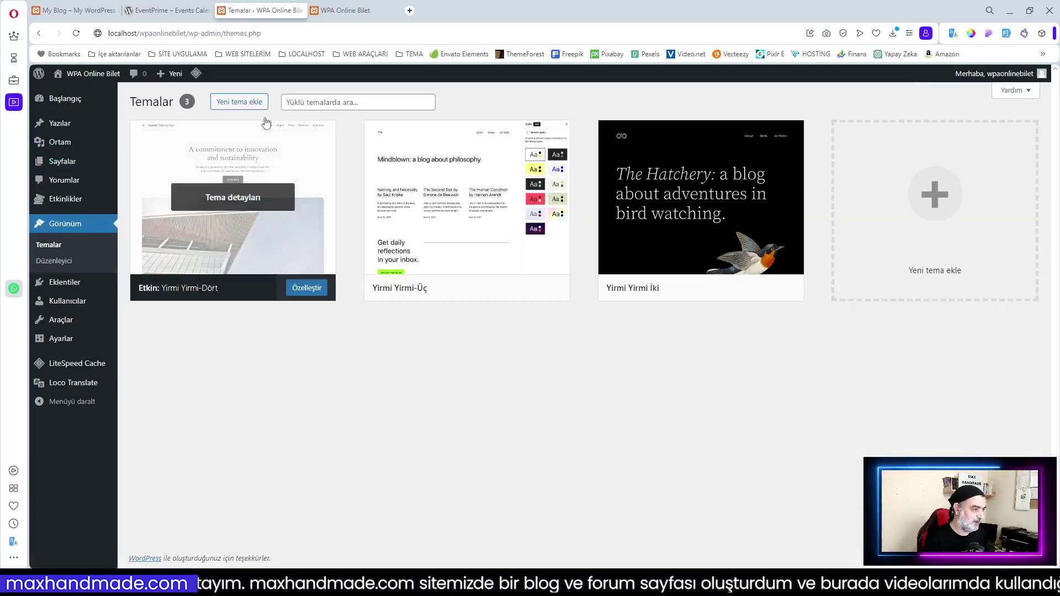
Install and activate the Astra theme from Themes > Add New, then open Astra > Dashboard
mouse_move(189, 303)
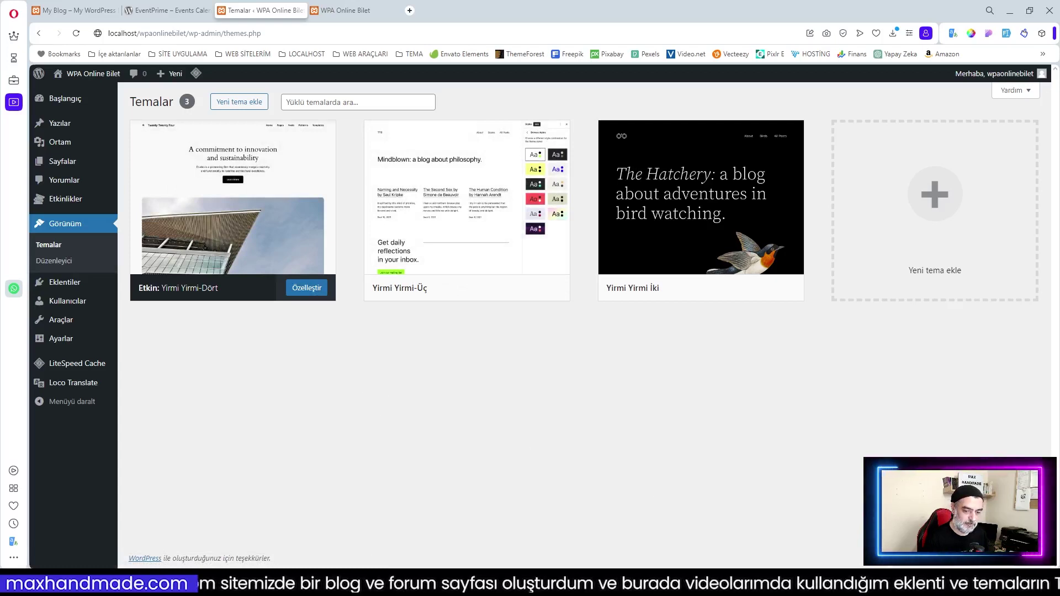
mouse_move(271, 227)
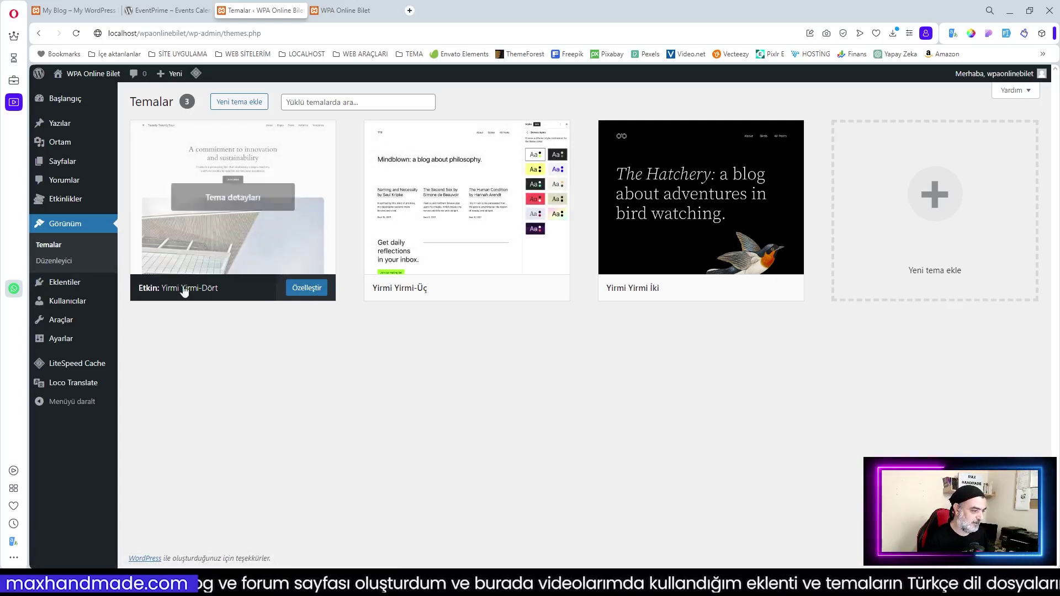
click(247, 104)
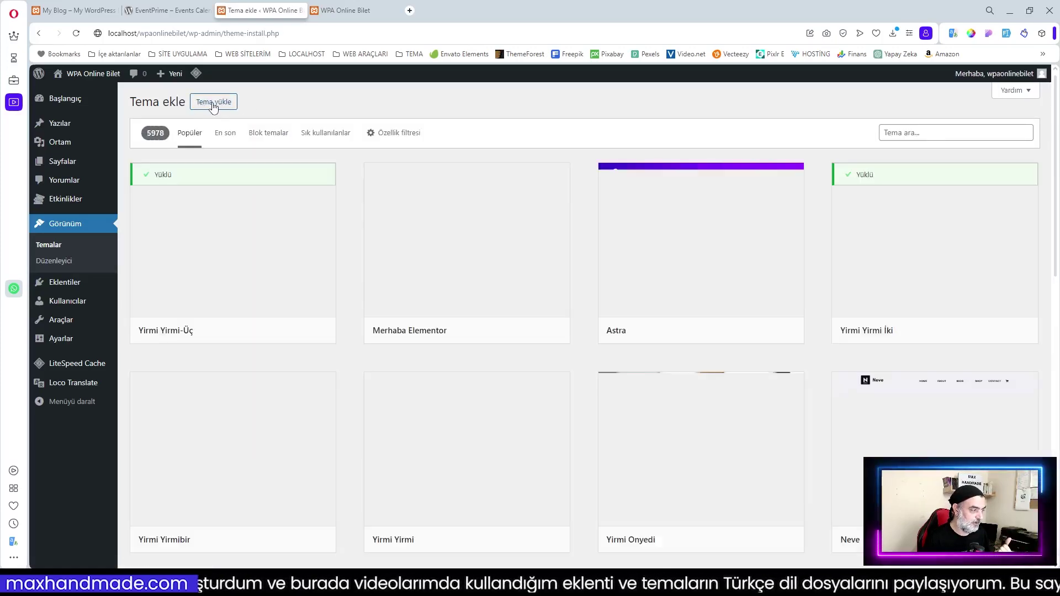
mouse_move(294, 254)
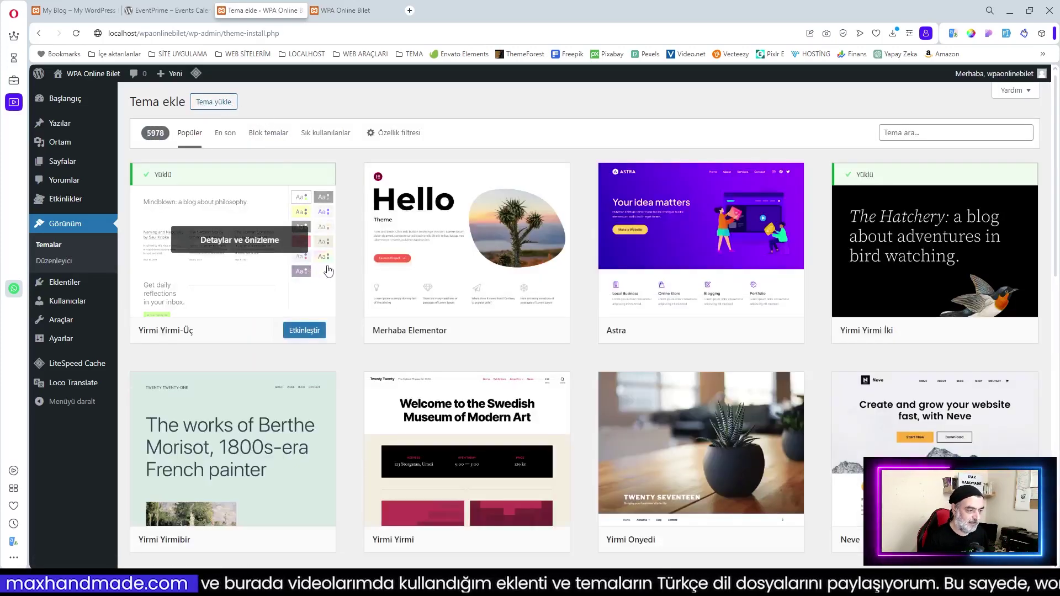
mouse_move(686, 324)
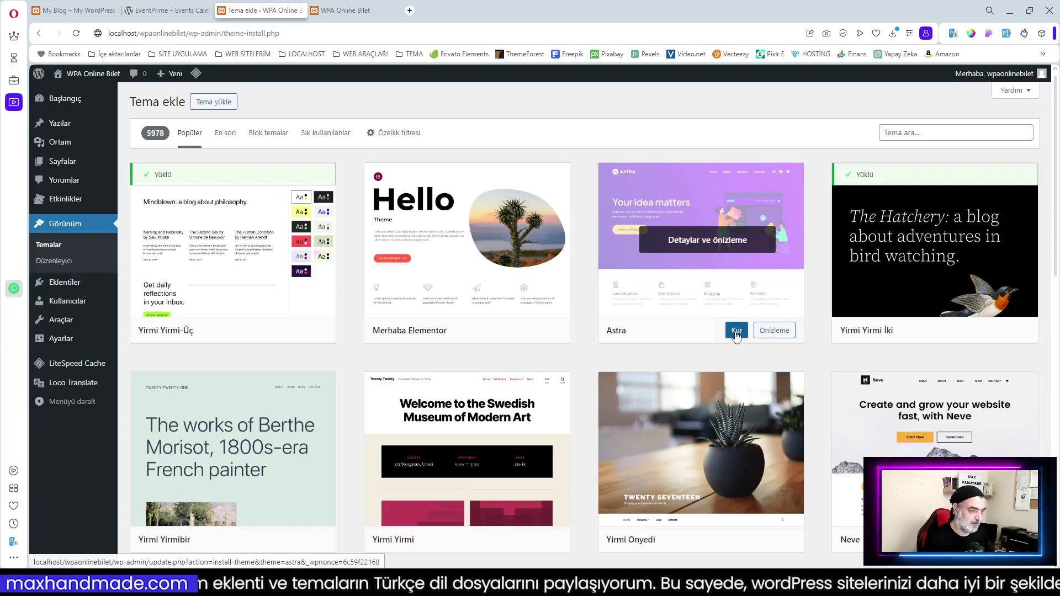
click(736, 332)
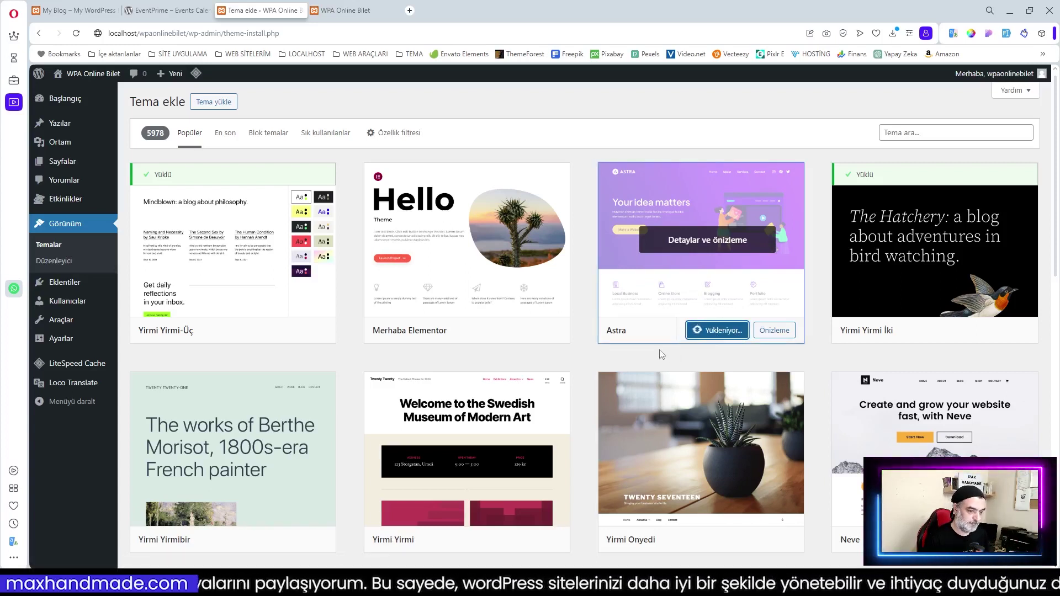
click(707, 333)
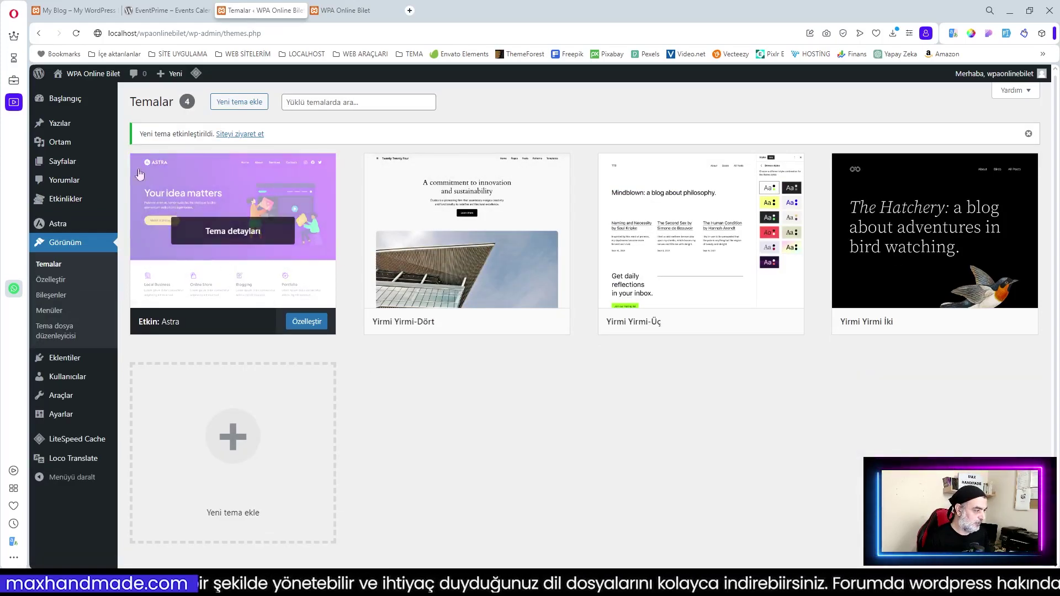
mouse_move(58, 229)
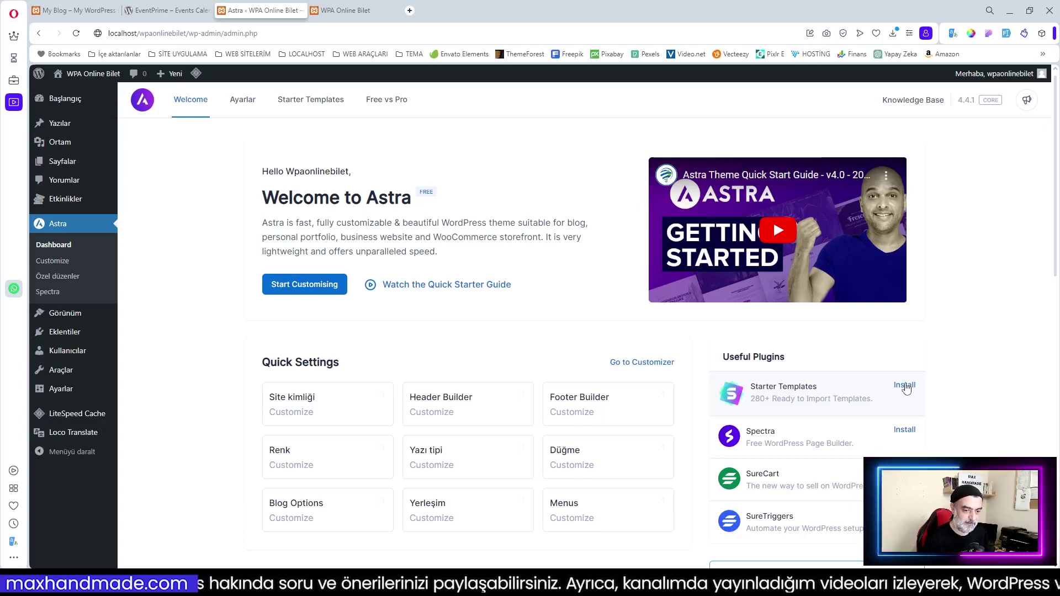
Install Starter Templates, choose Elementor, and browse the E-Commerce templates like Brandstore
click(905, 387)
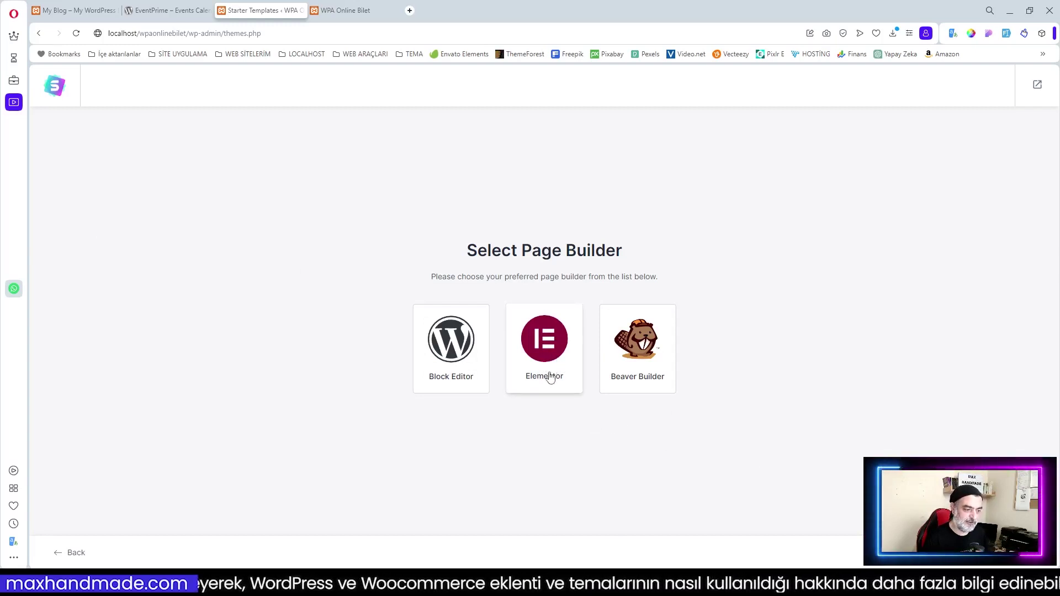
click(550, 347)
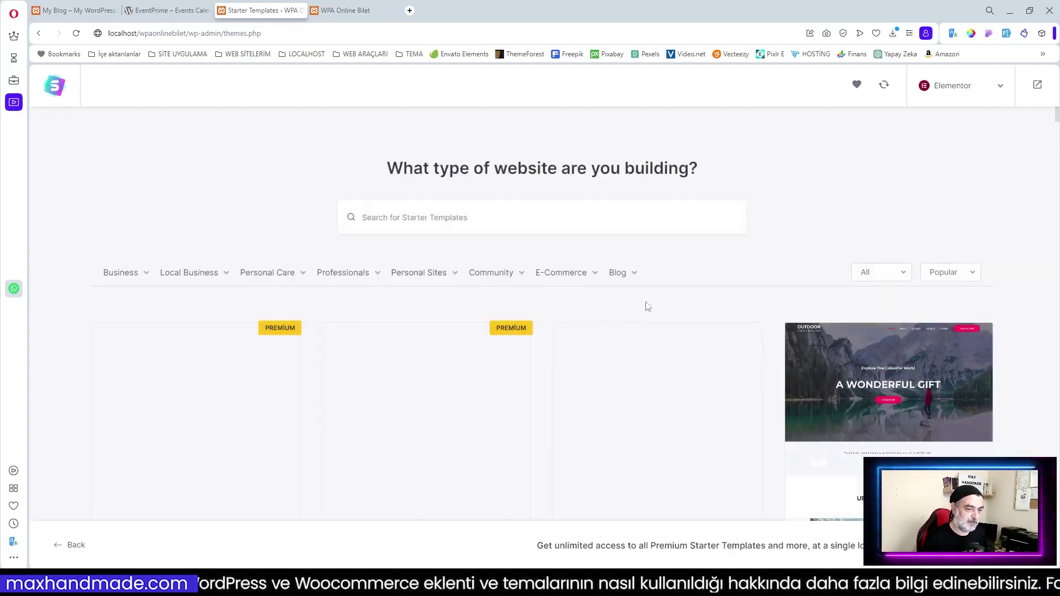
mouse_move(561, 281)
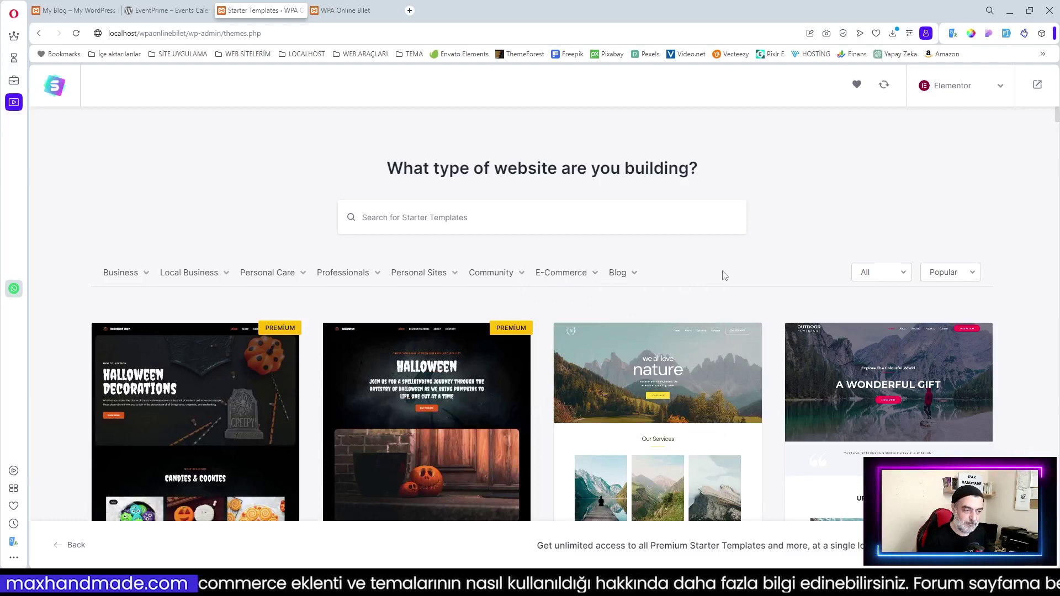
click(563, 273)
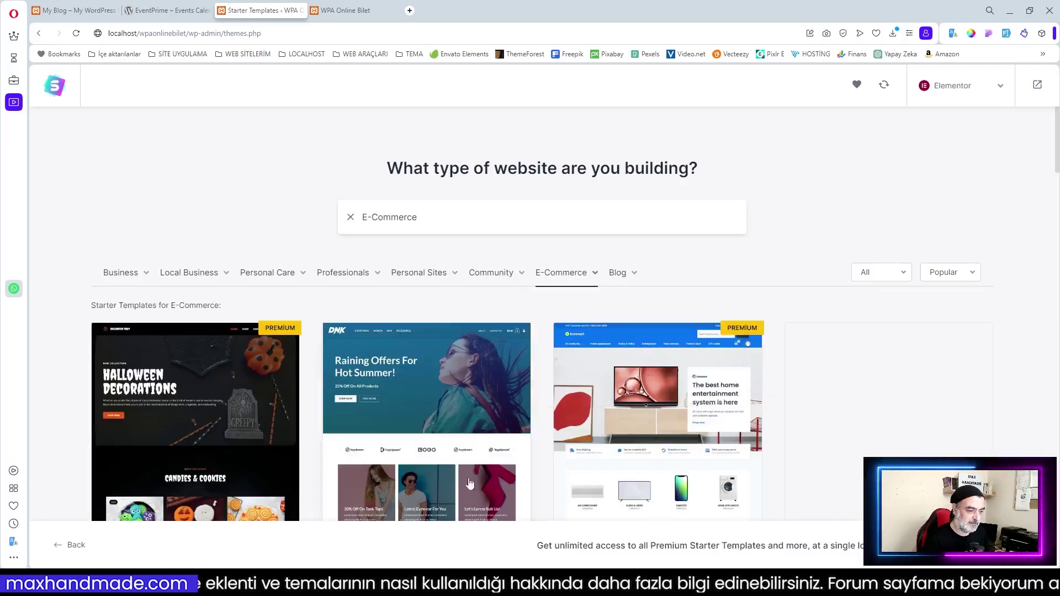
scroll(470, 484, down, 2)
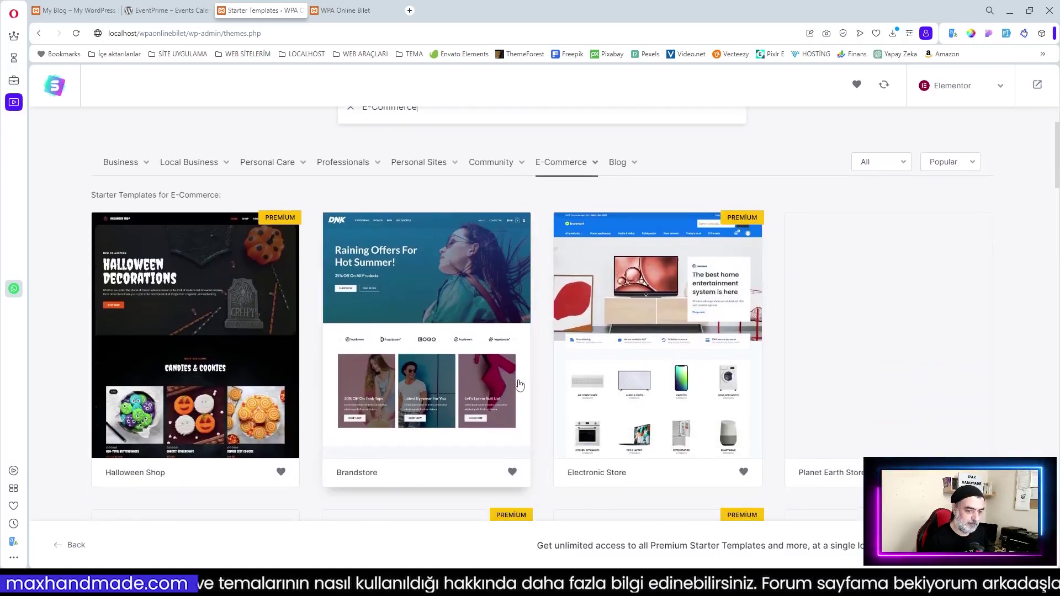
scroll(600, 381, down, 2)
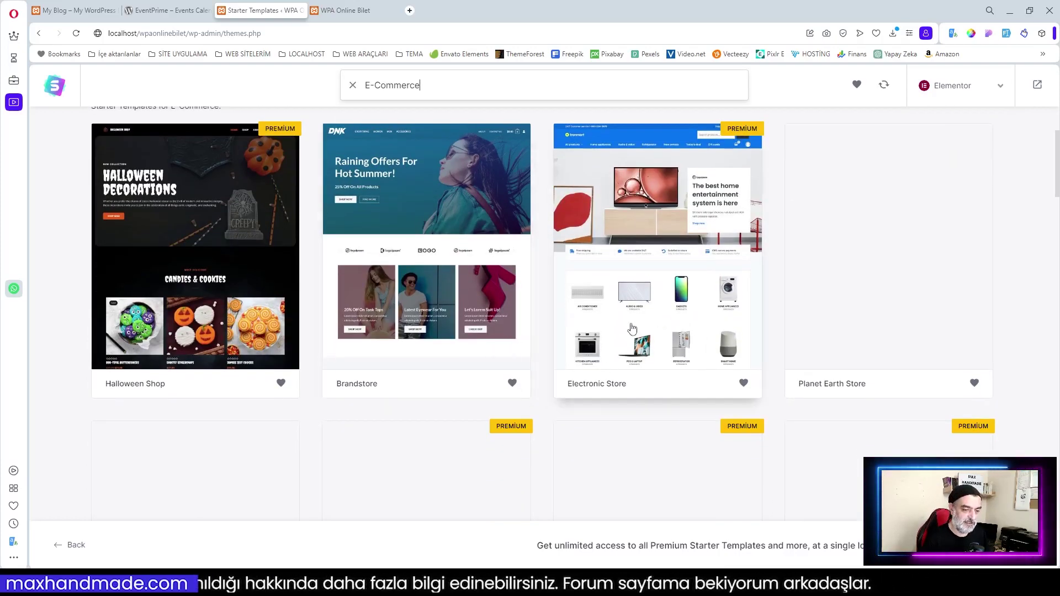
scroll(631, 329, down, 2)
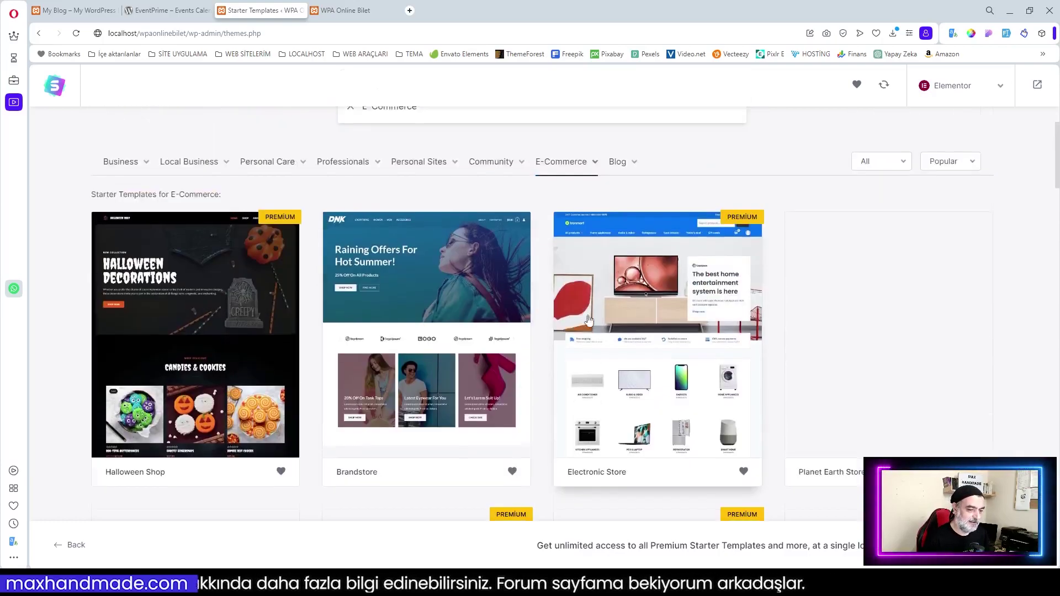
scroll(683, 354, down, 6)
scroll(734, 355, up, 4)
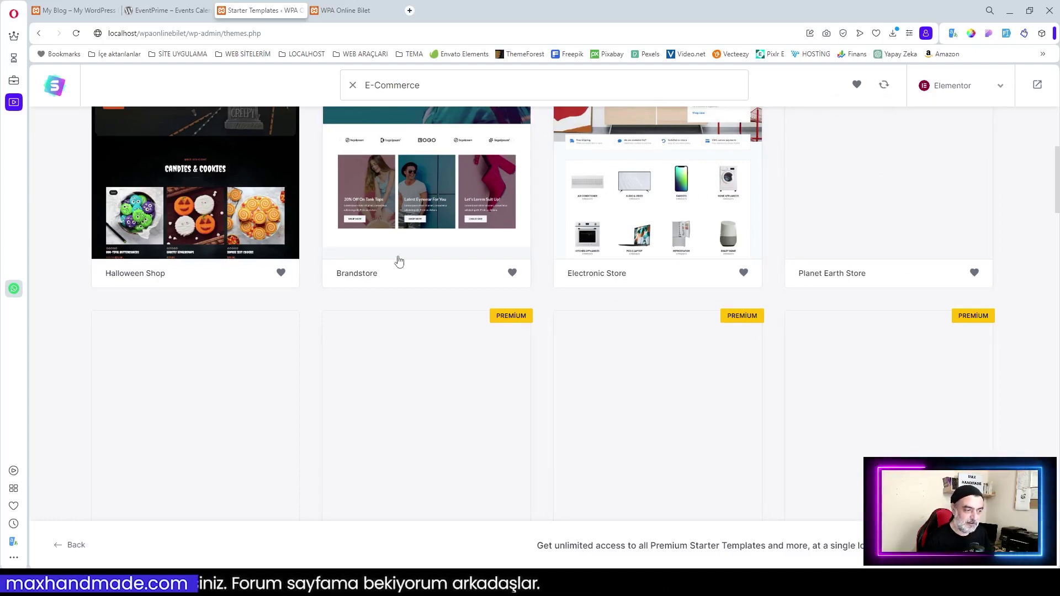
Exit to the dashboard and close the Starter Templates welcome panel
click(1037, 87)
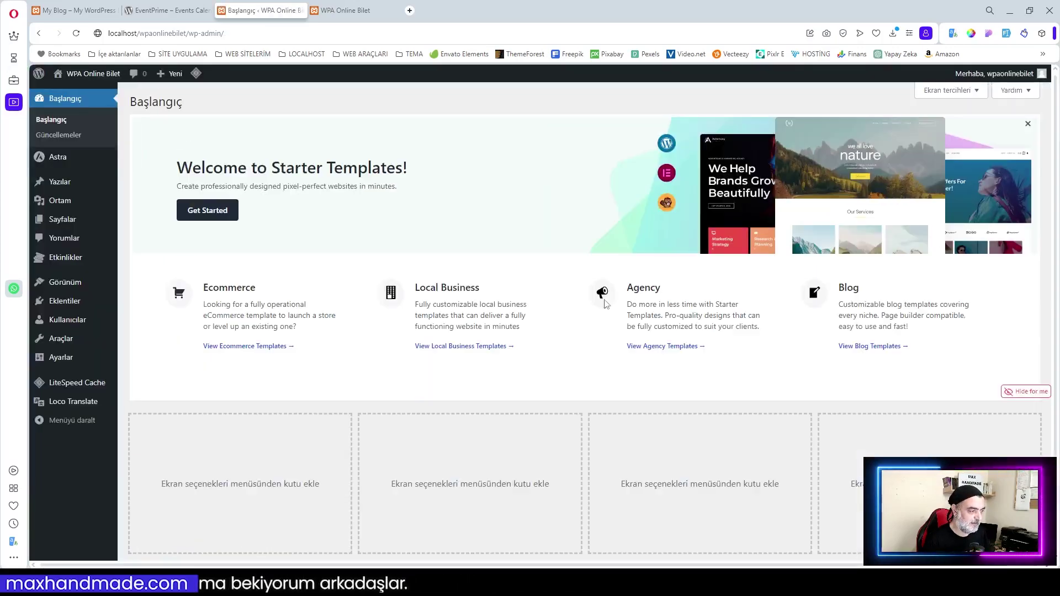
click(1028, 124)
mouse_move(62, 163)
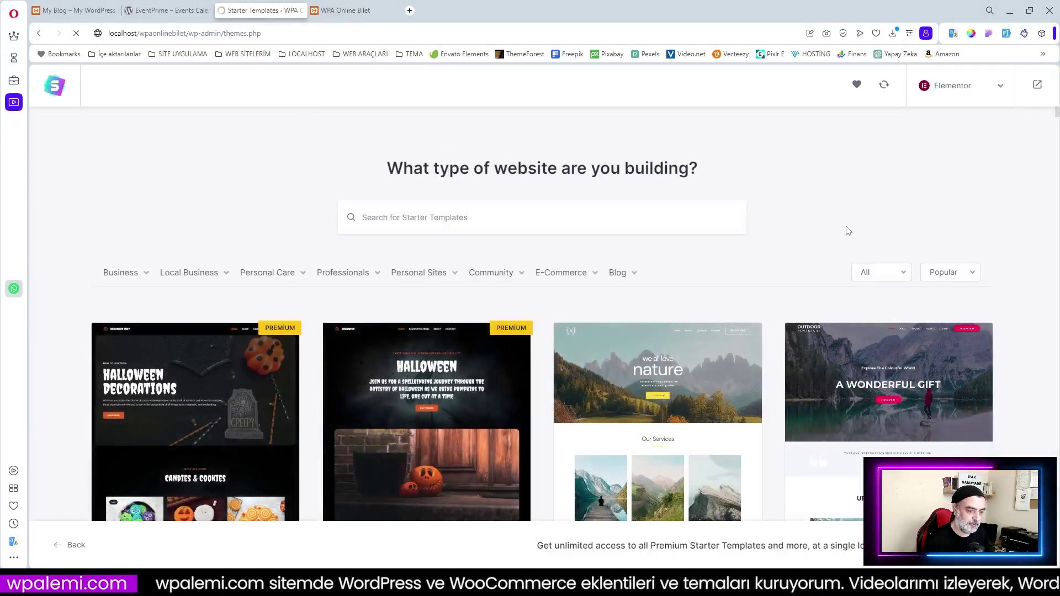
Filter Starter Templates to E-Commerce and scroll through designs like Baby Store and Outdoor Adventure
click(564, 278)
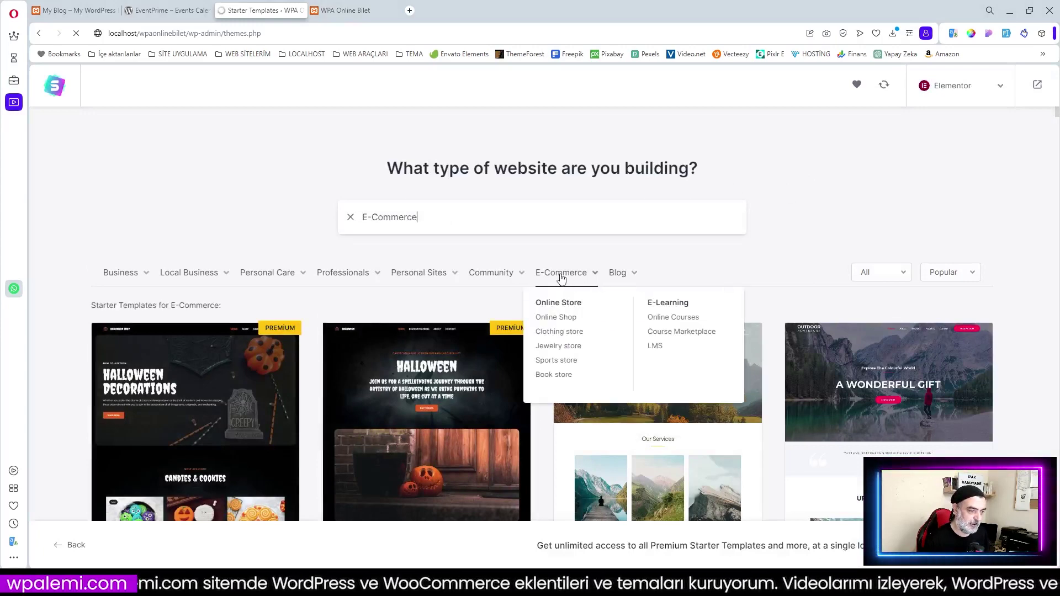
scroll(741, 277, down, 10)
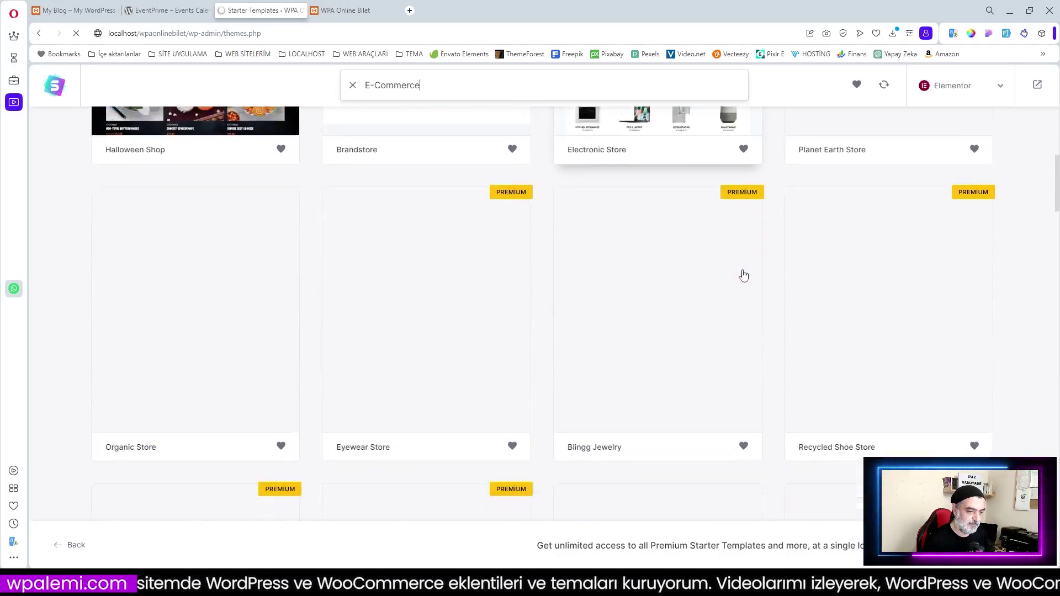
scroll(620, 337, down, 3)
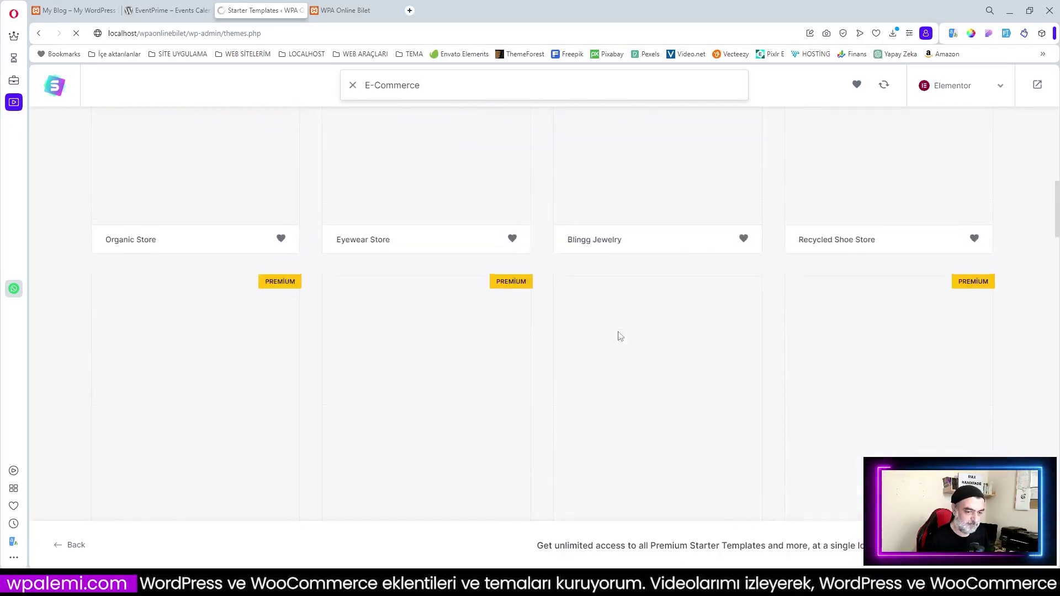
scroll(620, 338, up, 8)
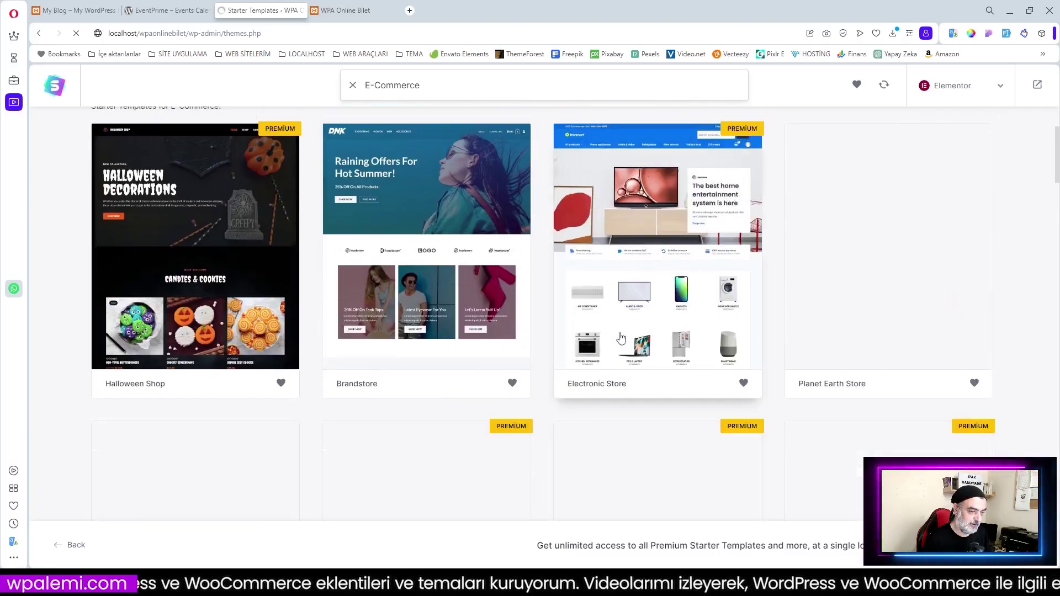
scroll(647, 410, down, 8)
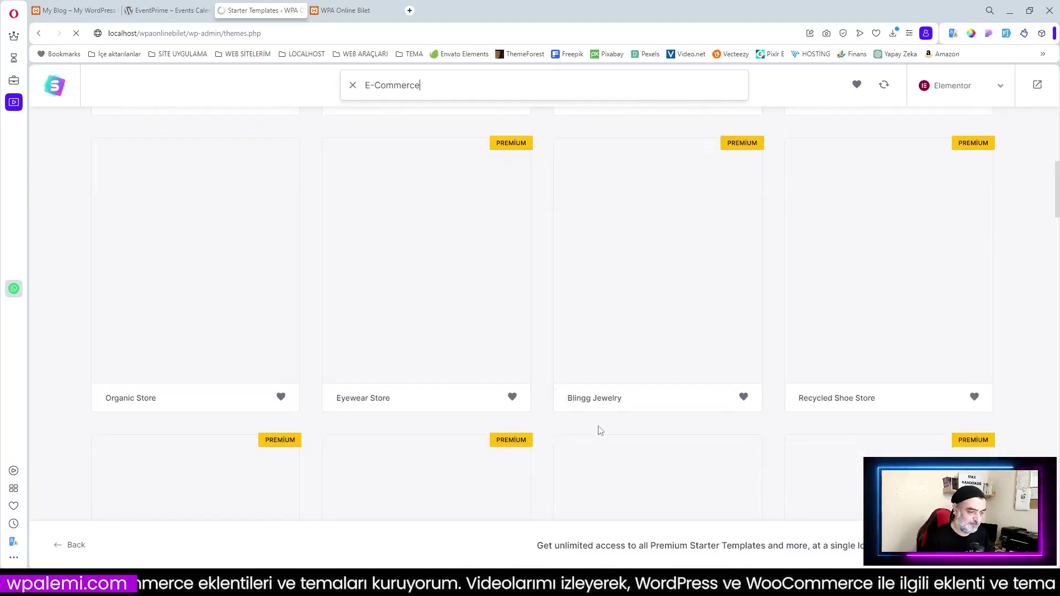
scroll(601, 430, down, 5)
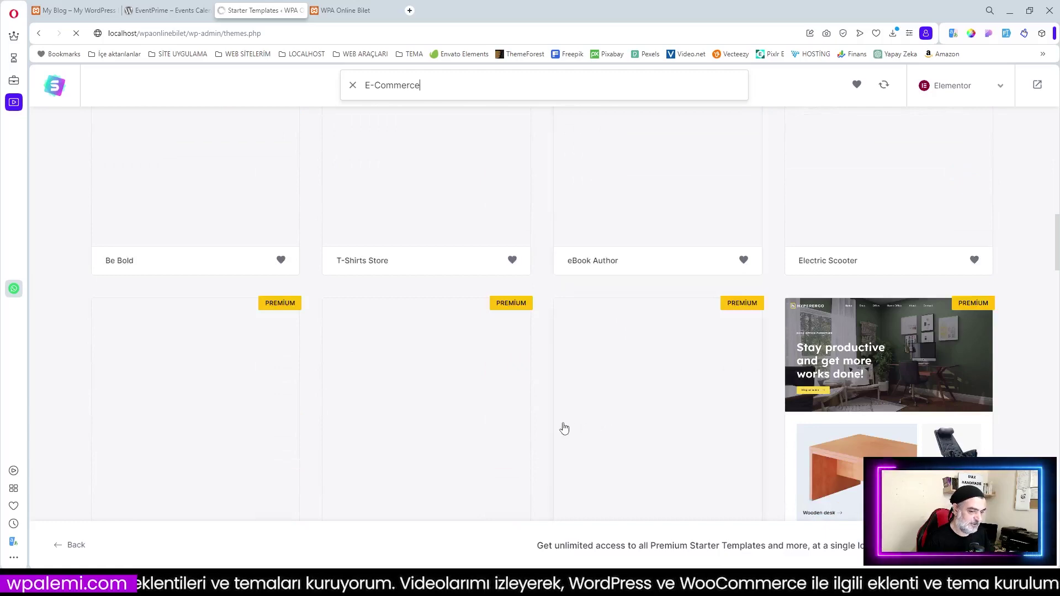
scroll(599, 423, down, 2)
scroll(564, 423, down, 3)
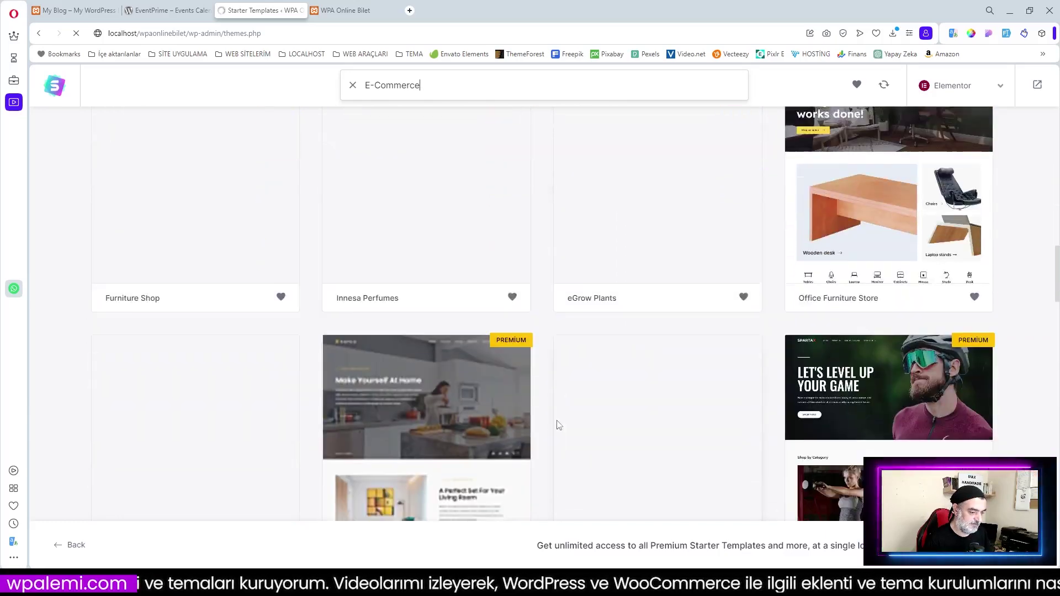
scroll(616, 425, down, 2)
scroll(615, 425, down, 3)
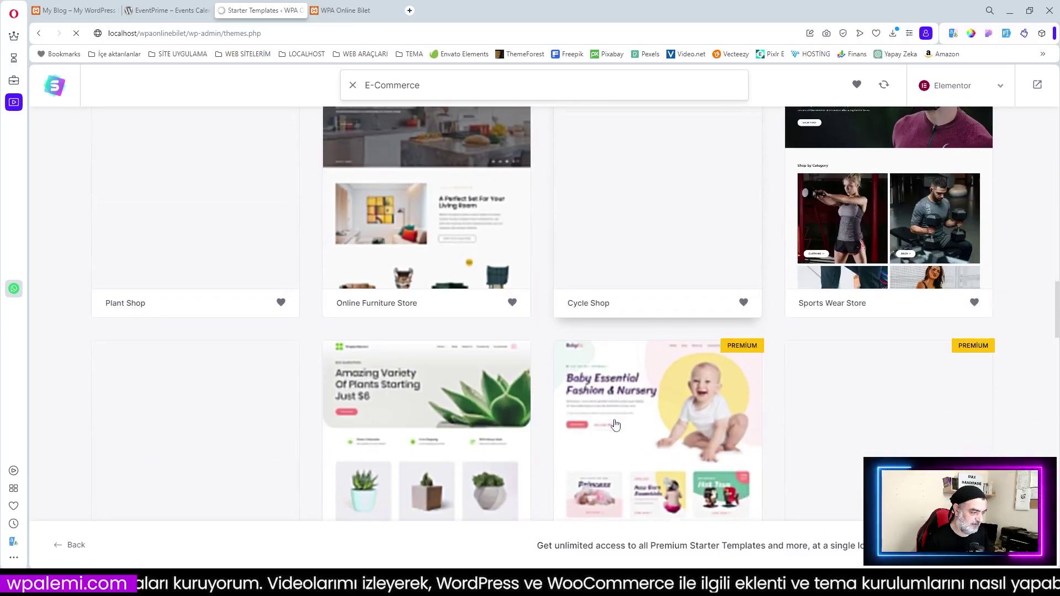
scroll(615, 425, down, 3)
scroll(616, 424, down, 5)
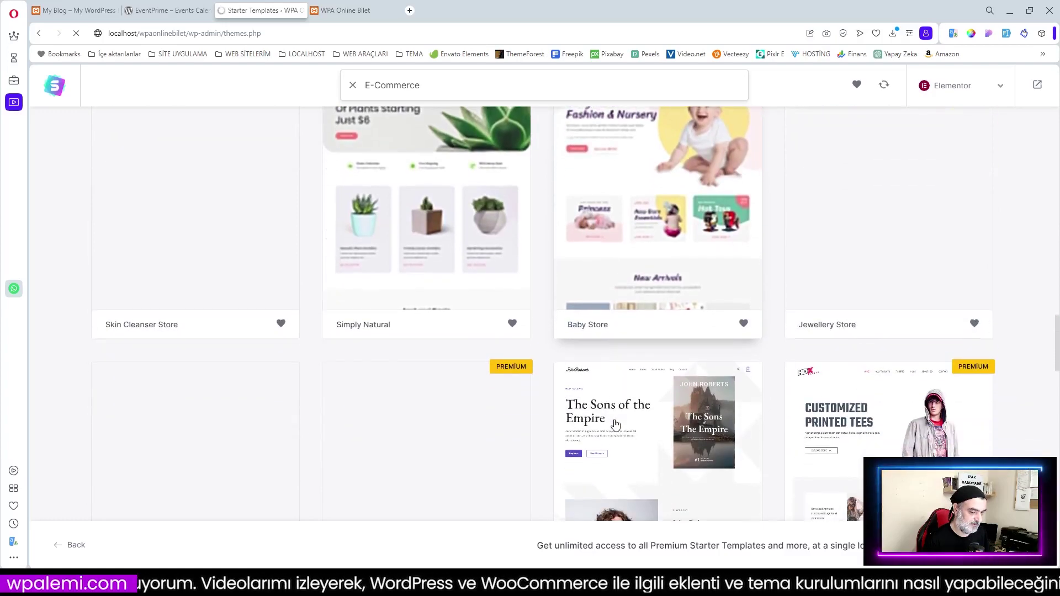
scroll(616, 424, down, 5)
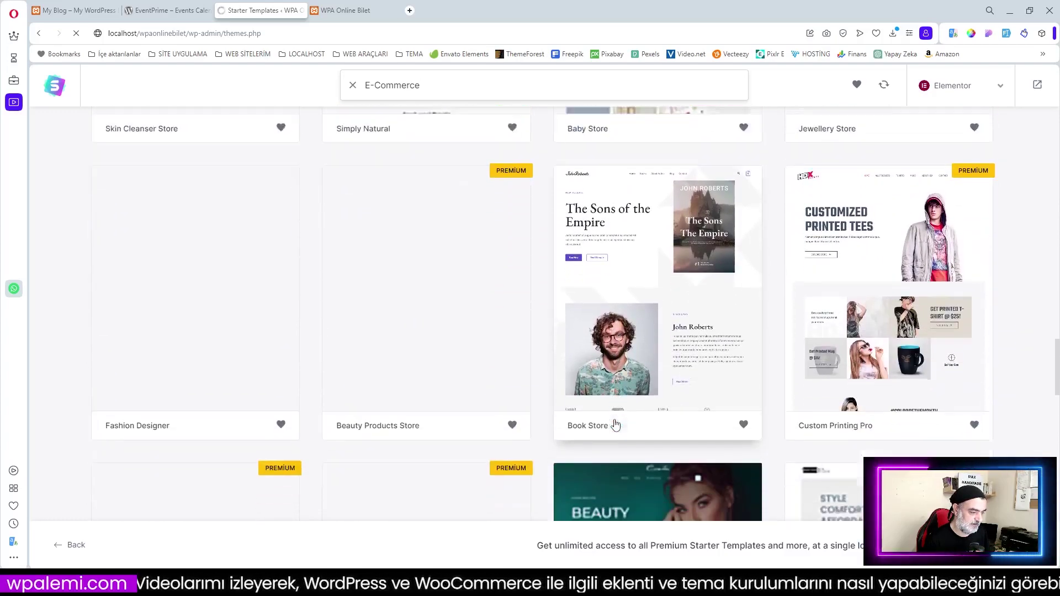
scroll(615, 424, down, 7)
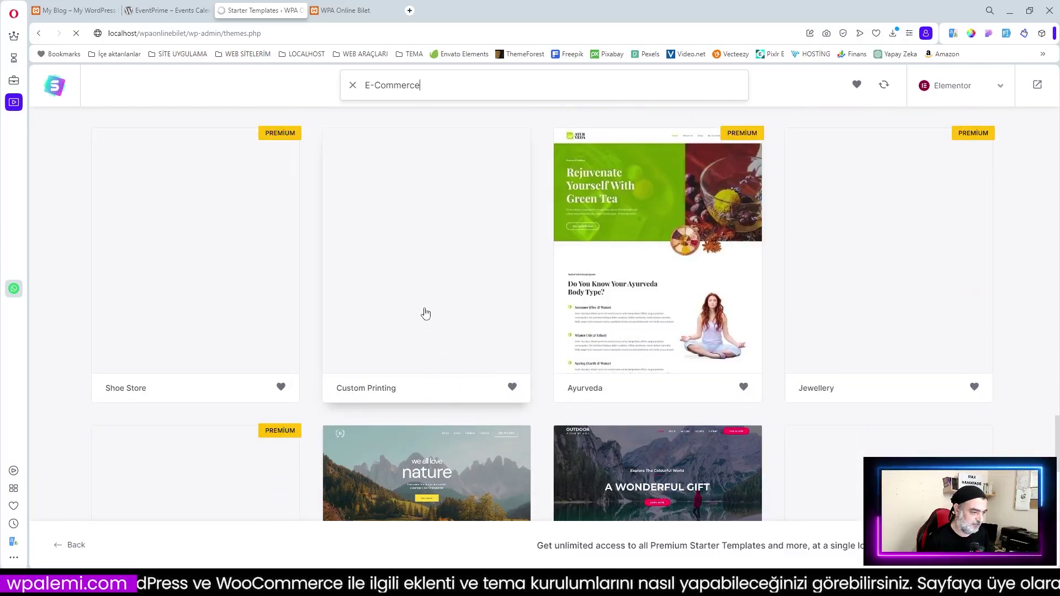
scroll(426, 314, down, 4)
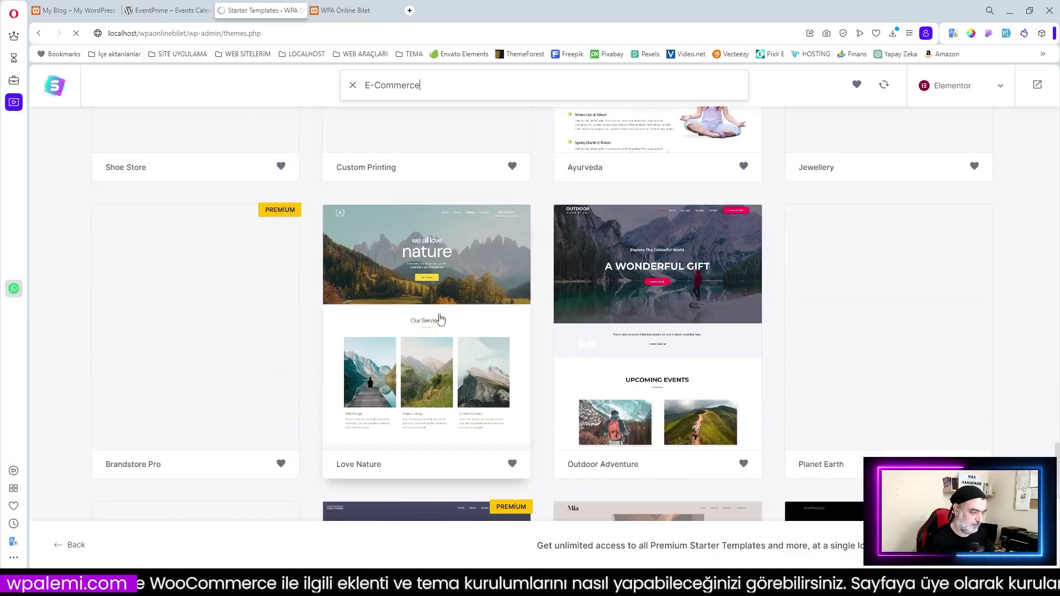
scroll(440, 319, down, 4)
scroll(419, 353, up, 9)
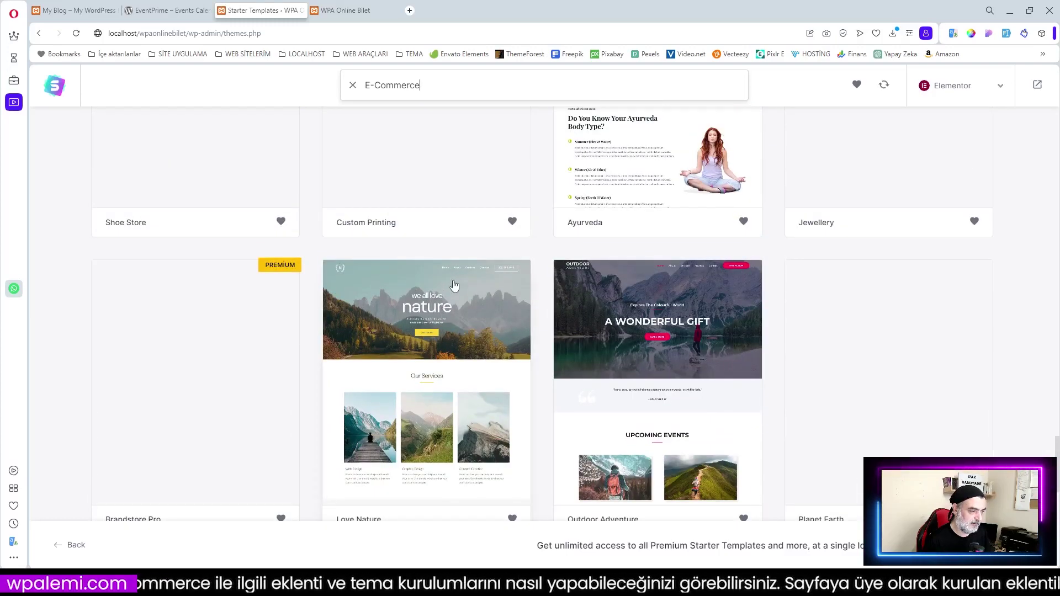
Open the Custom Printing template, scroll its preview, and go Back to the E-Commerce gallery
click(419, 374)
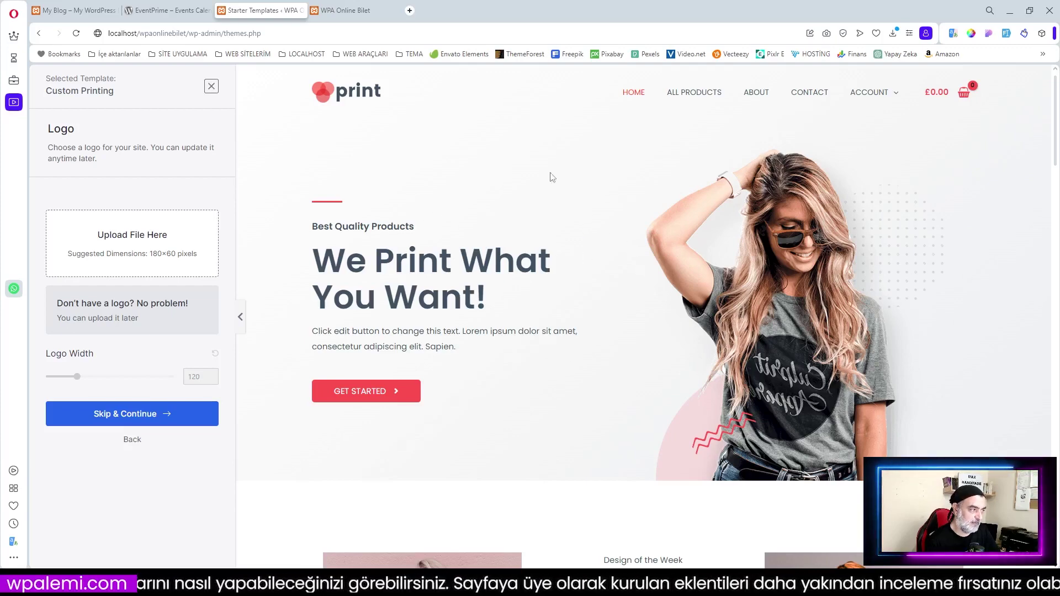
click(80, 11)
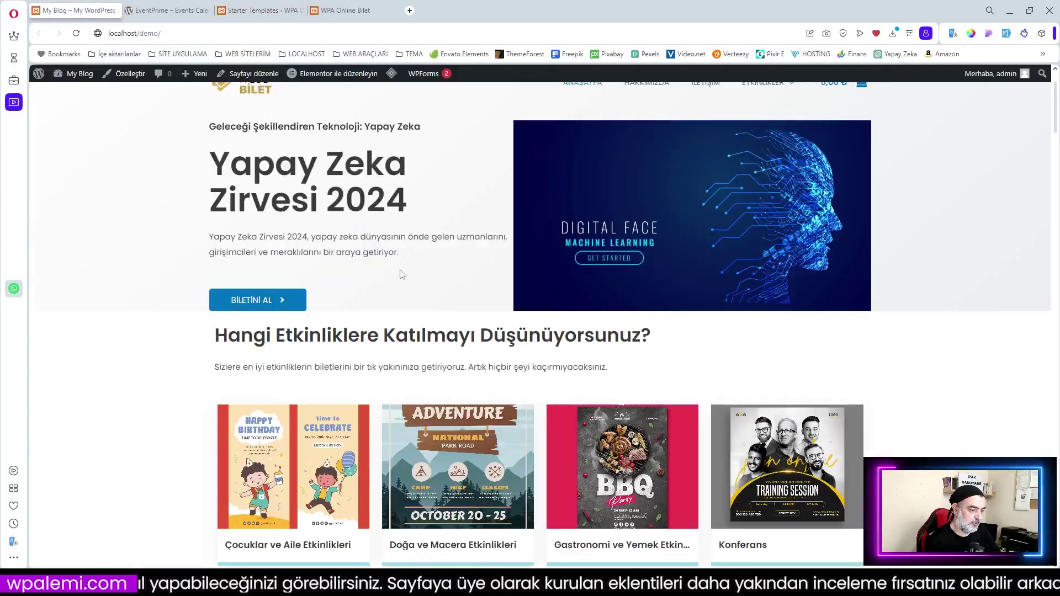
click(265, 11)
scroll(490, 391, down, 3)
scroll(497, 392, down, 7)
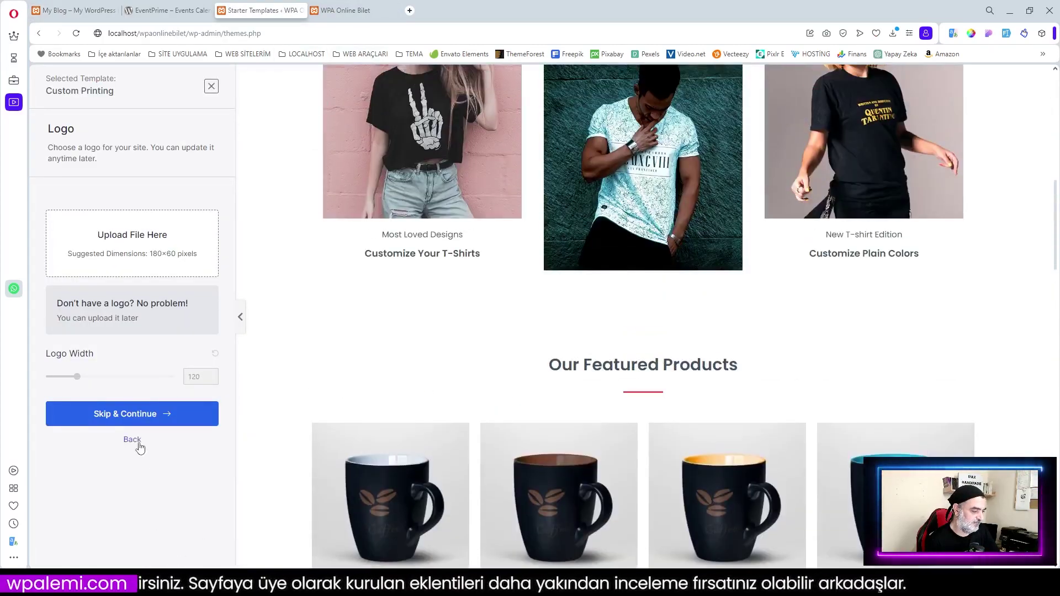
click(132, 440)
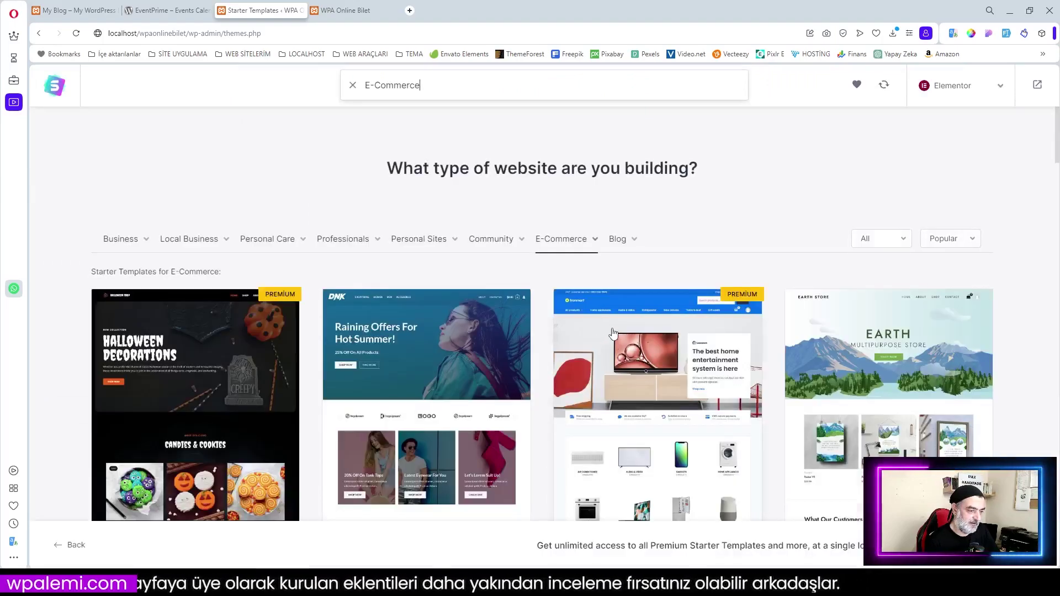
scroll(455, 399, down, 3)
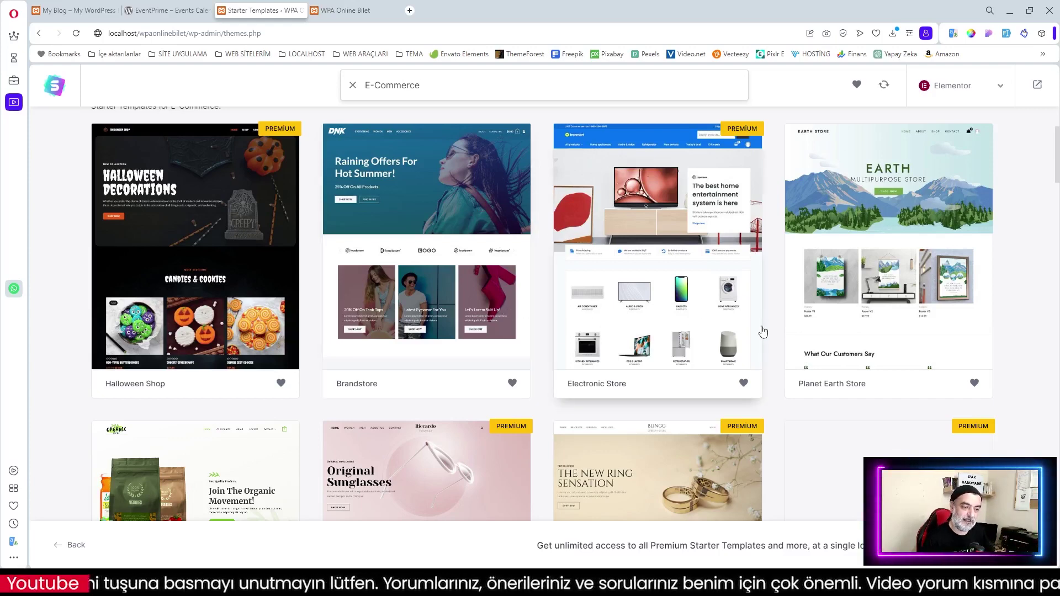
scroll(653, 385, down, 3)
scroll(657, 386, up, 6)
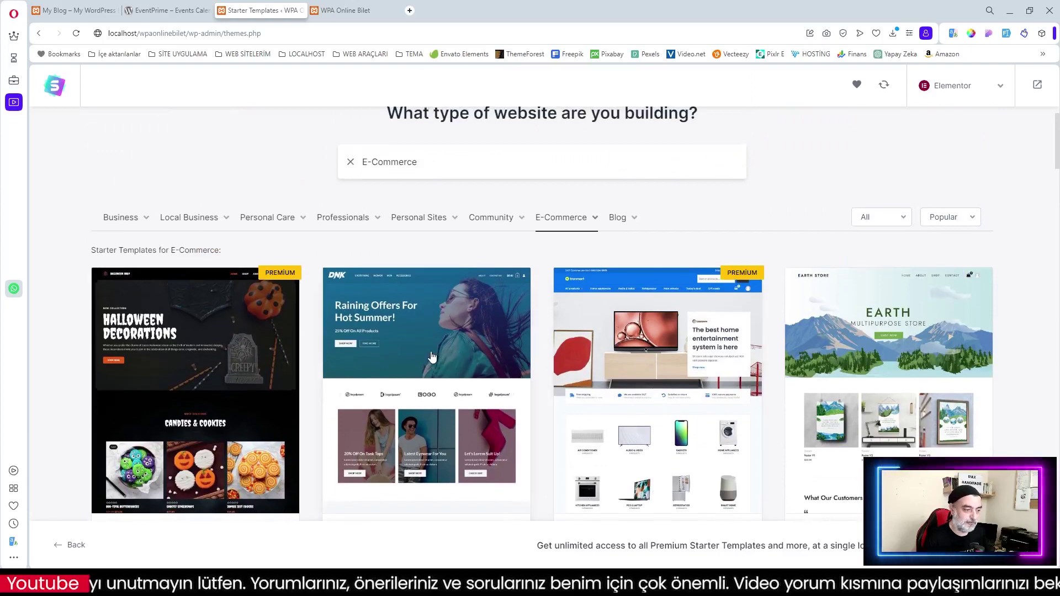
Open the Brandstore template, scroll its preview, and open then close the Shopping Cart drawer
click(433, 356)
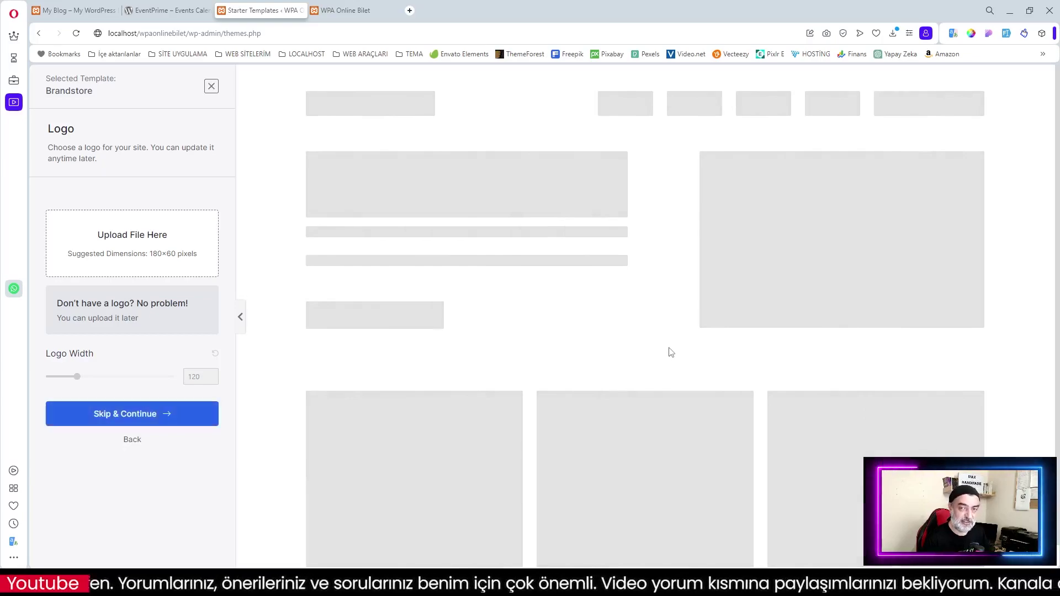
scroll(764, 343, down, 10)
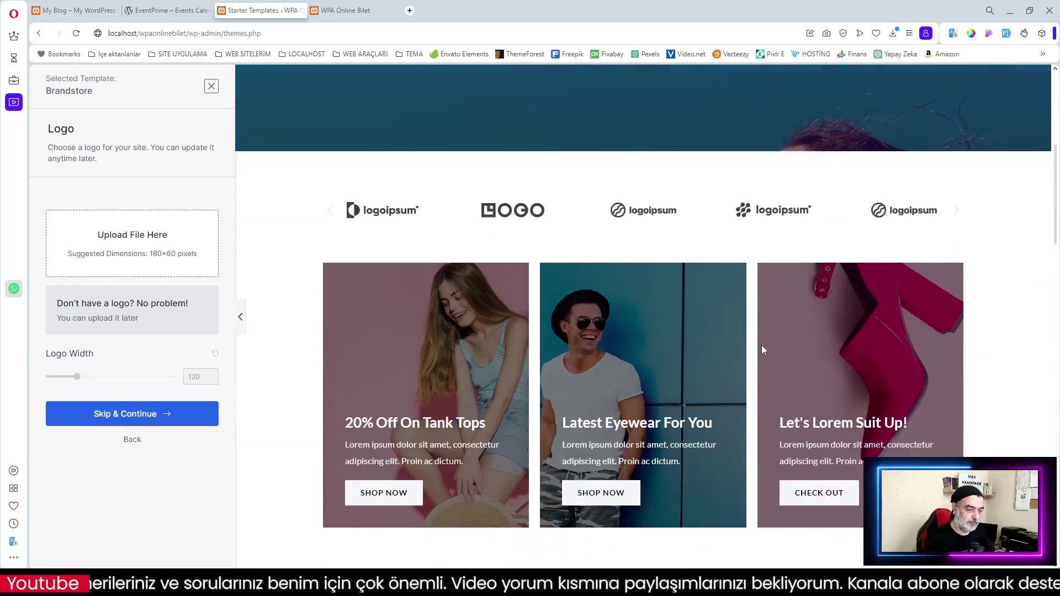
scroll(751, 346, down, 12)
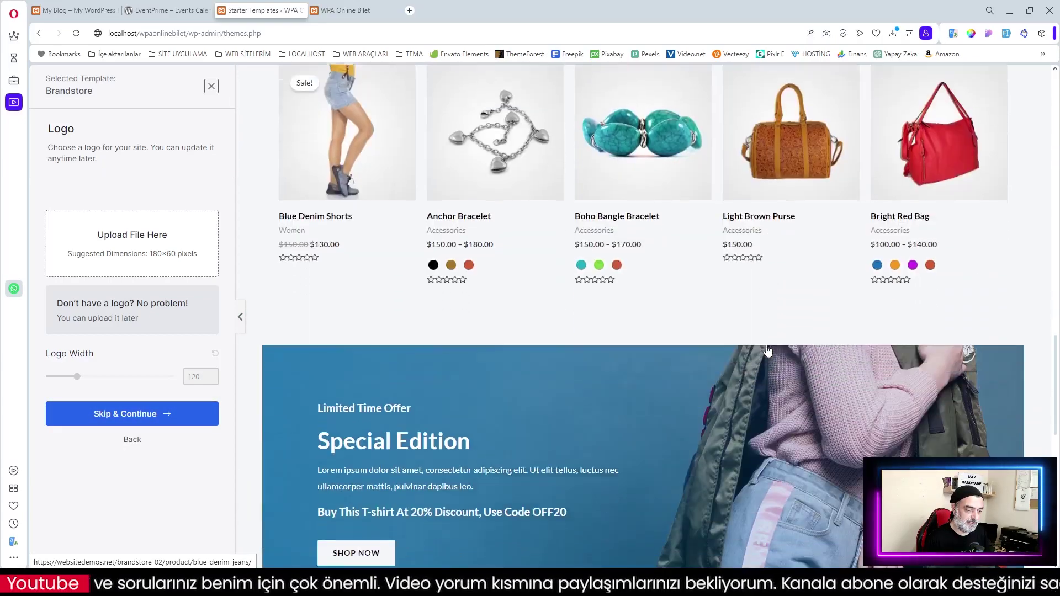
scroll(735, 347, up, 8)
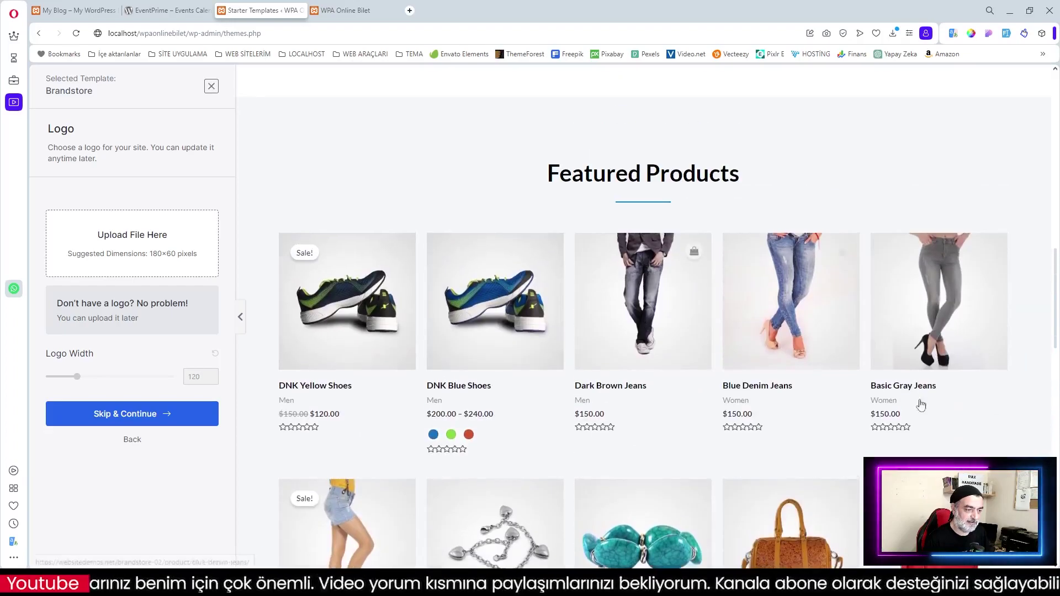
scroll(809, 372, down, 15)
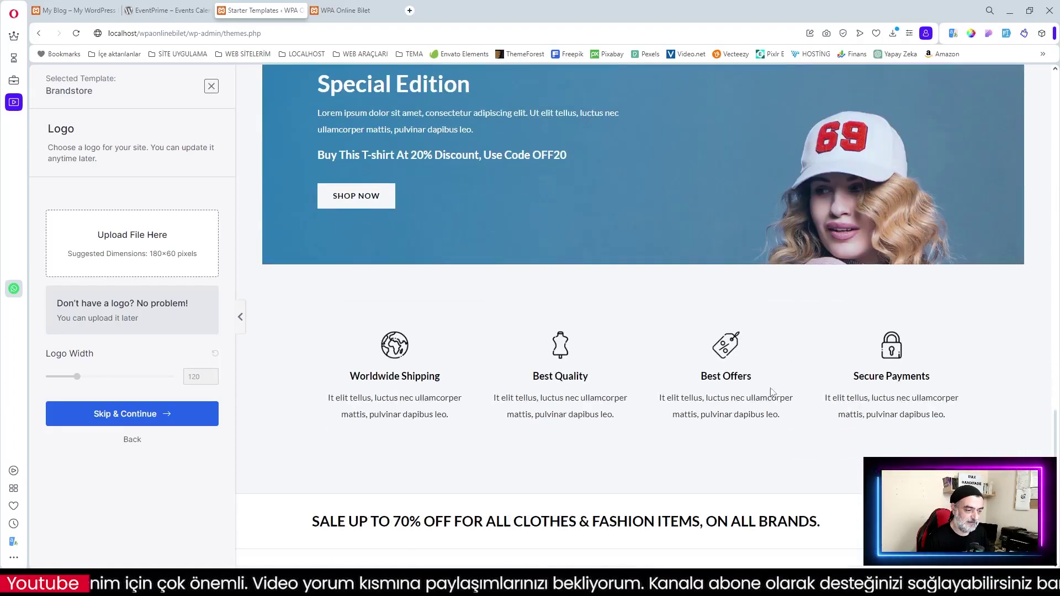
scroll(790, 380, up, 15)
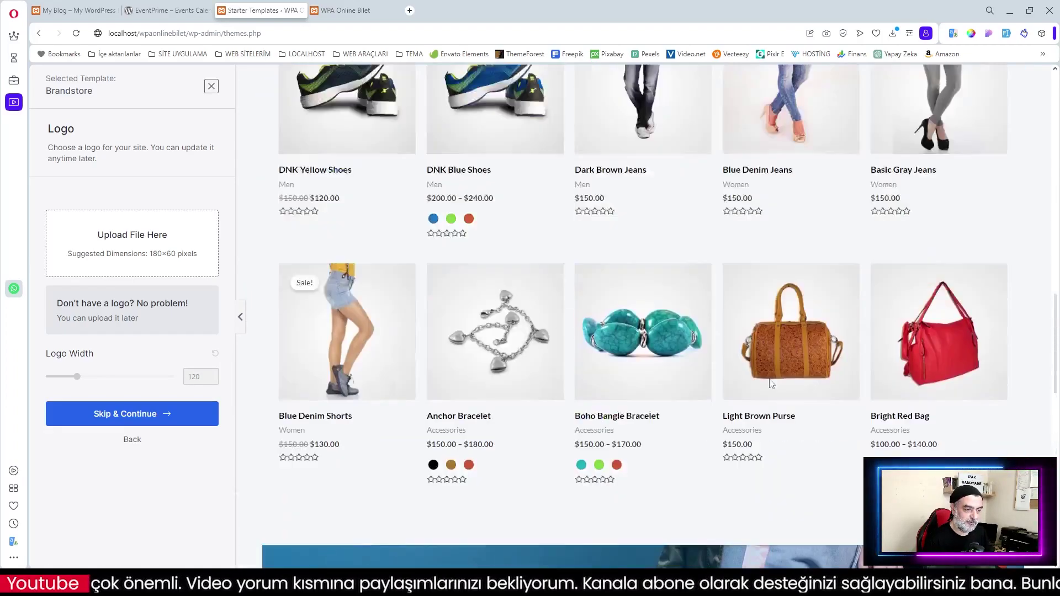
scroll(773, 381, up, 8)
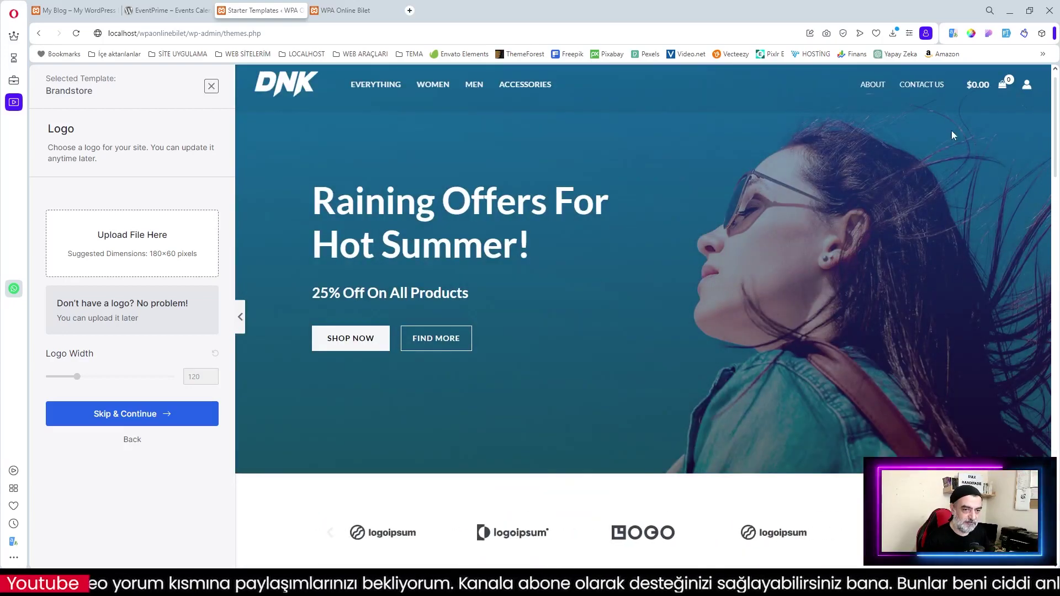
click(1004, 87)
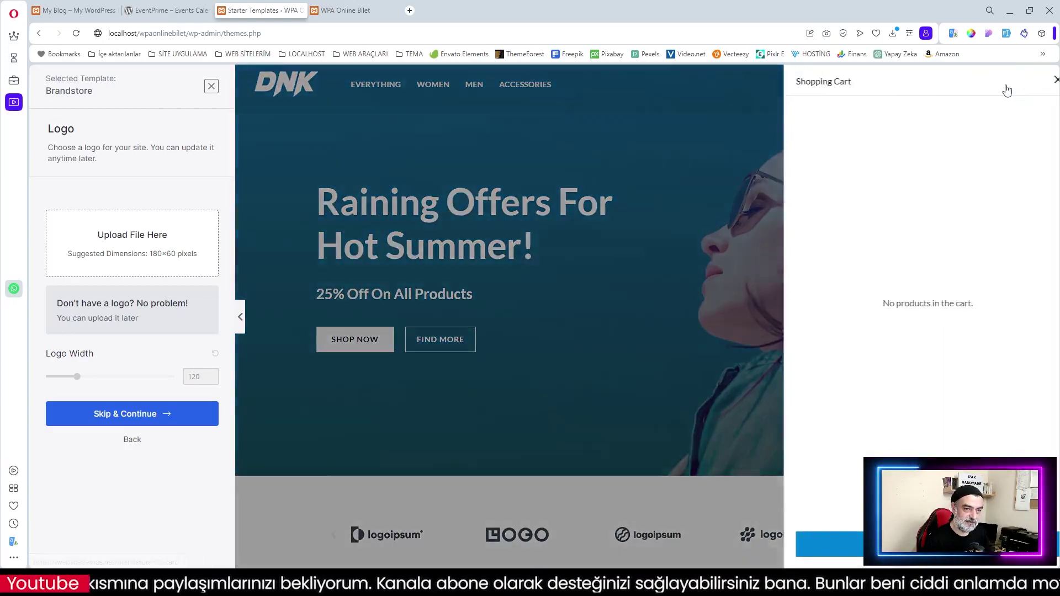
click(1055, 80)
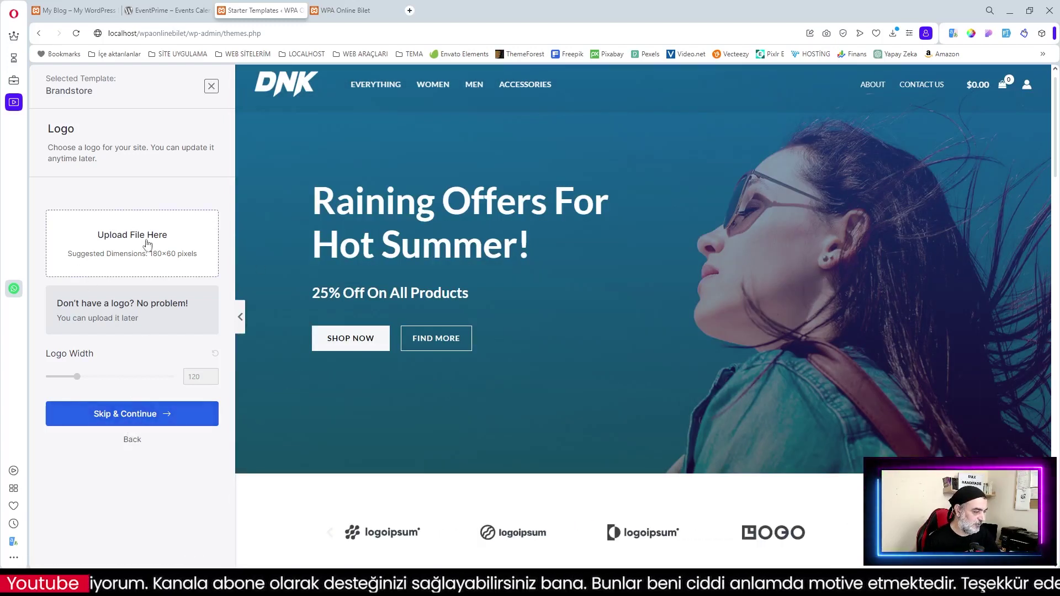
Skip the logo step, pick the yellow palette and Poppins / Lato fonts, and continue
click(148, 414)
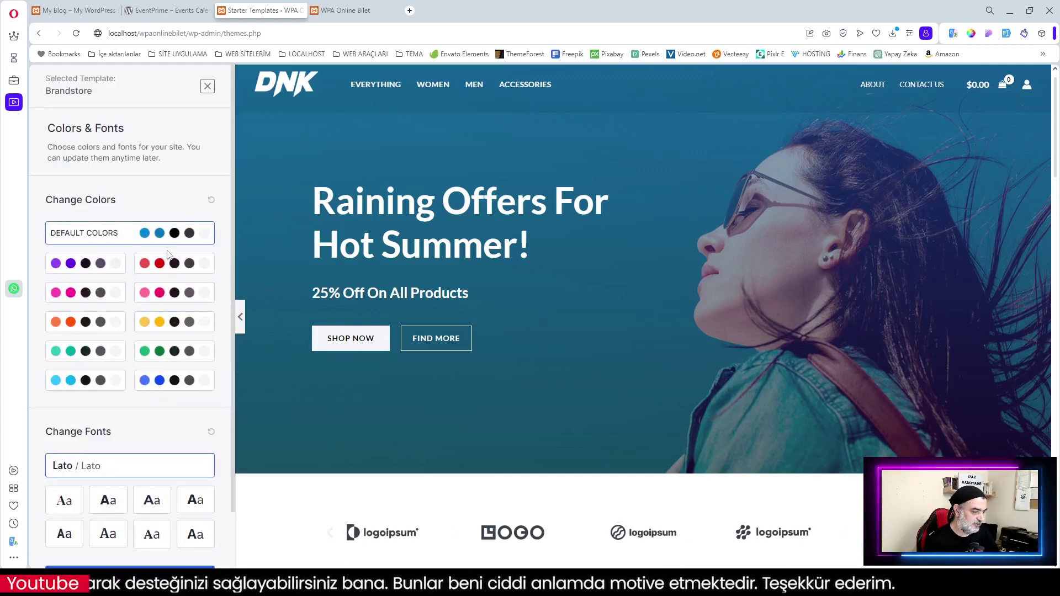
scroll(558, 393, down, 5)
scroll(558, 393, down, 3)
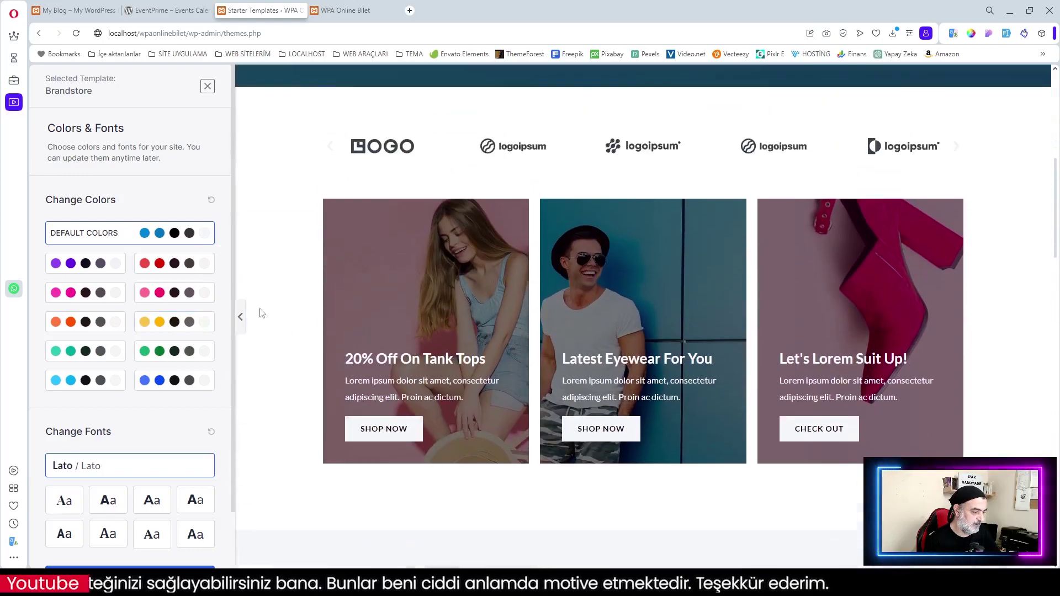
click(174, 321)
scroll(701, 323, down, 6)
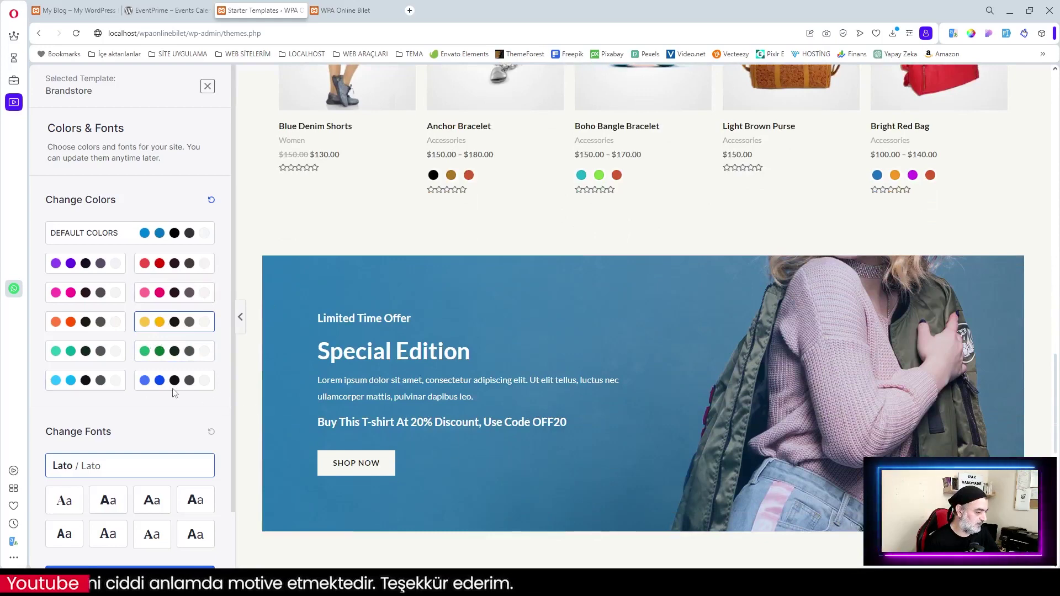
click(108, 504)
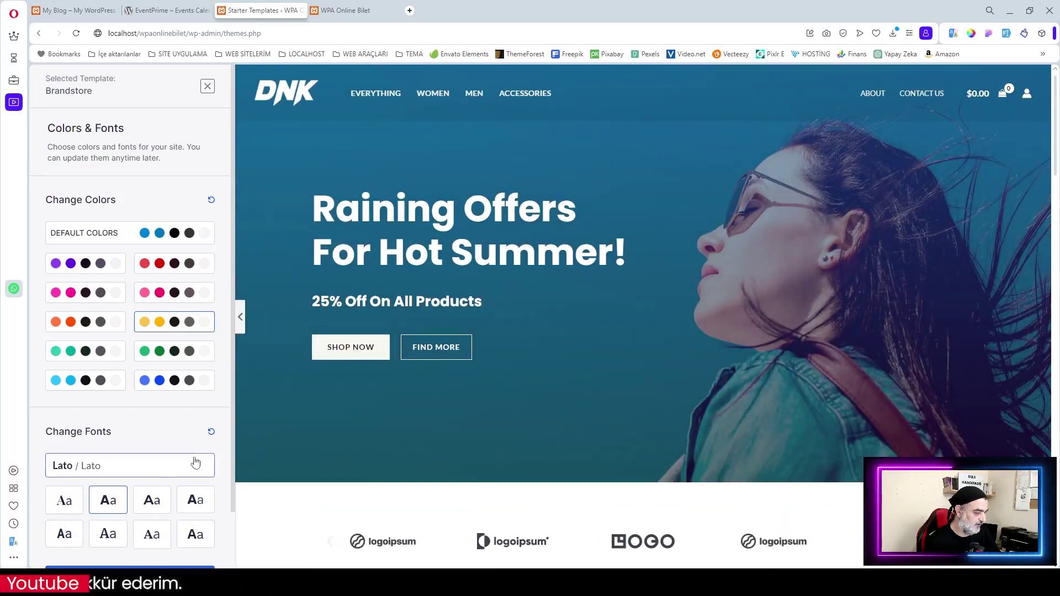
scroll(177, 439, down, 2)
click(131, 522)
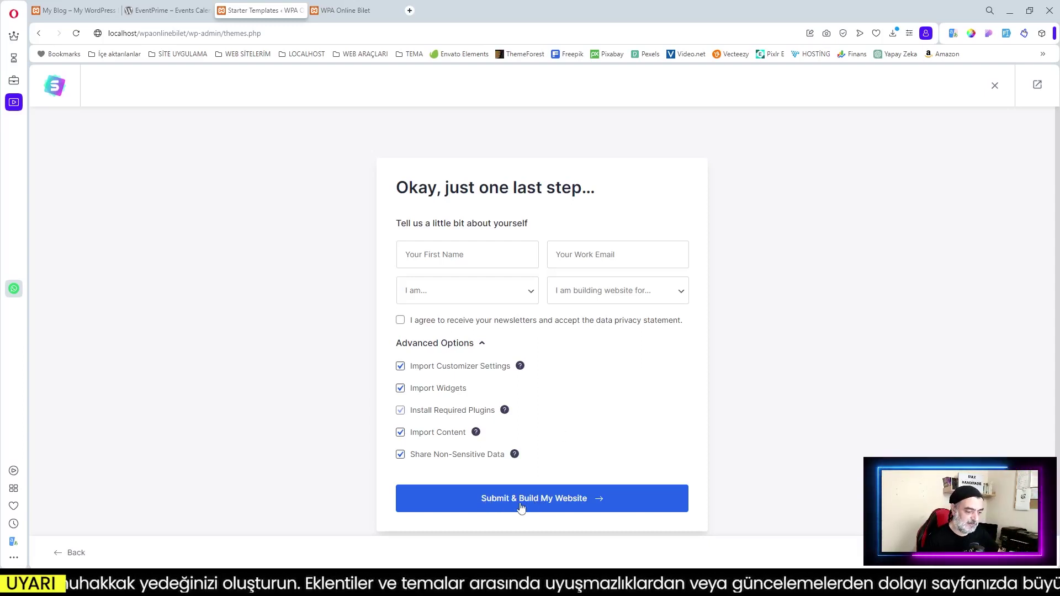
Build the site from the Brandstore template and open the finished WPA Online Bilet site
click(553, 505)
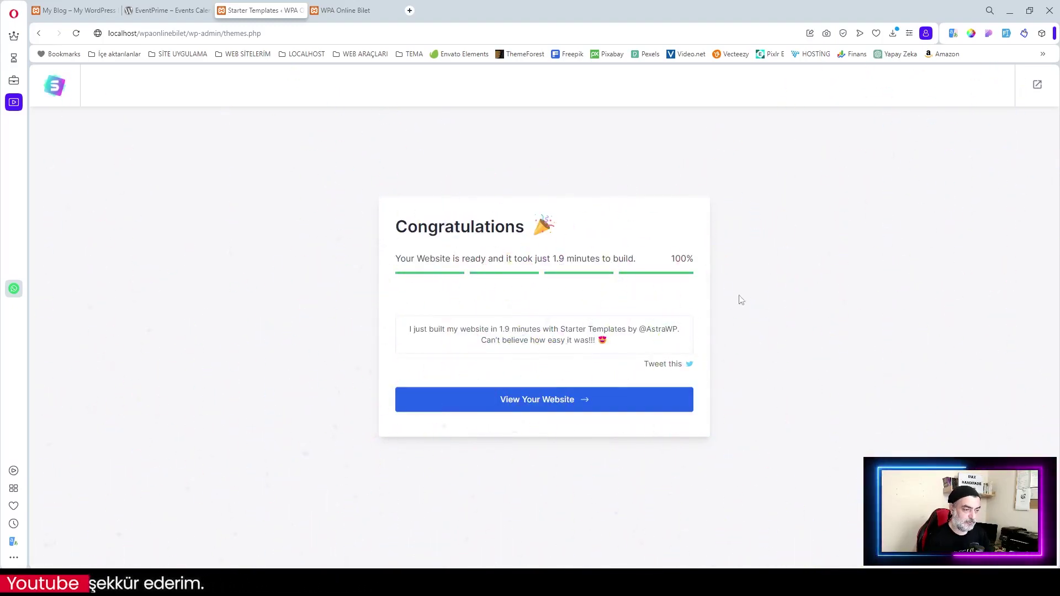
click(550, 403)
click(76, 35)
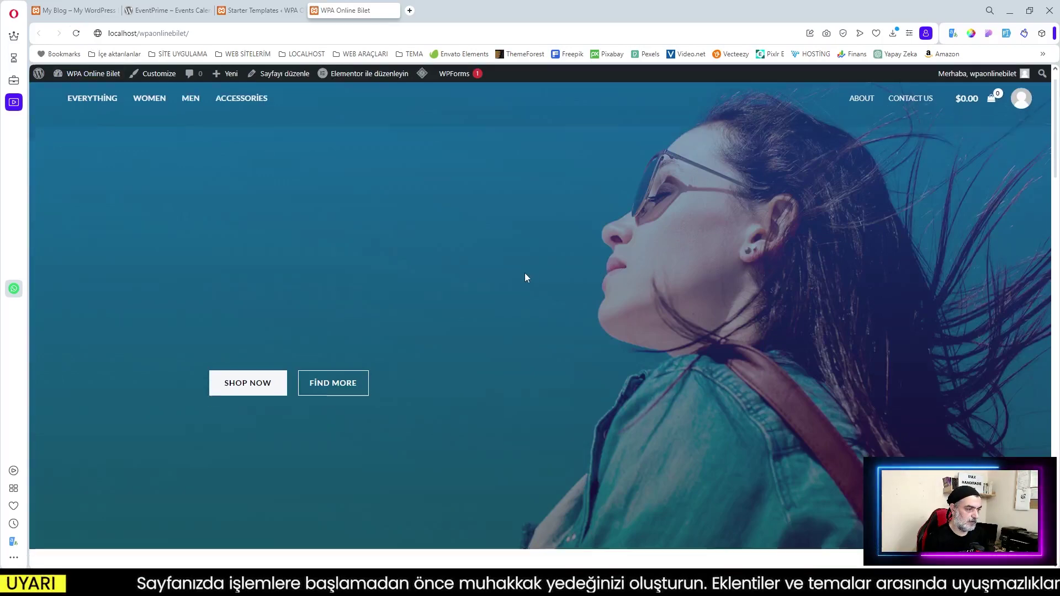
scroll(558, 296, down, 8)
scroll(567, 301, up, 5)
click(265, 9)
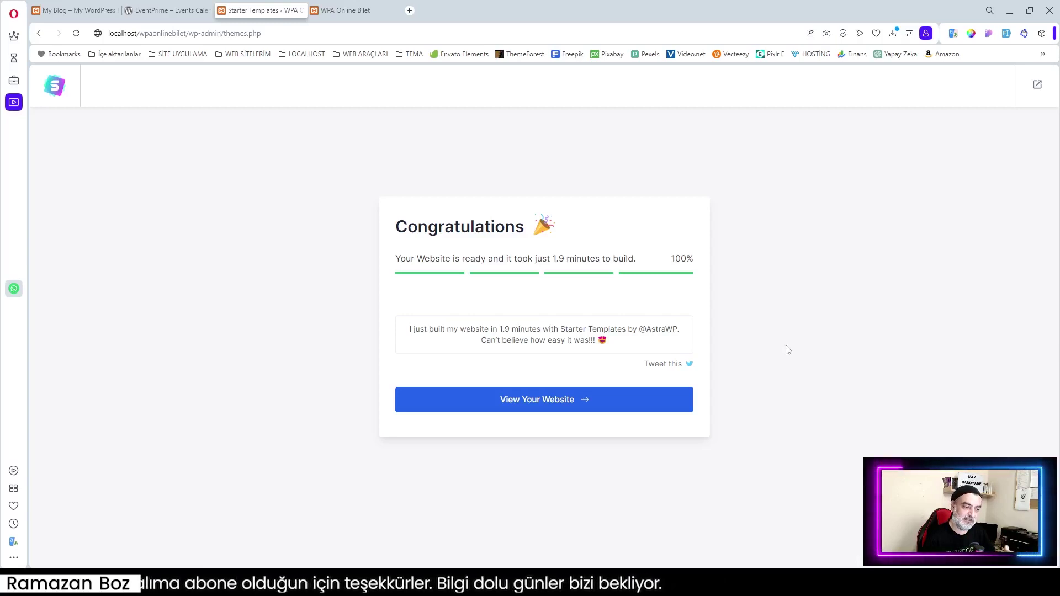
click(1037, 85)
click(602, 91)
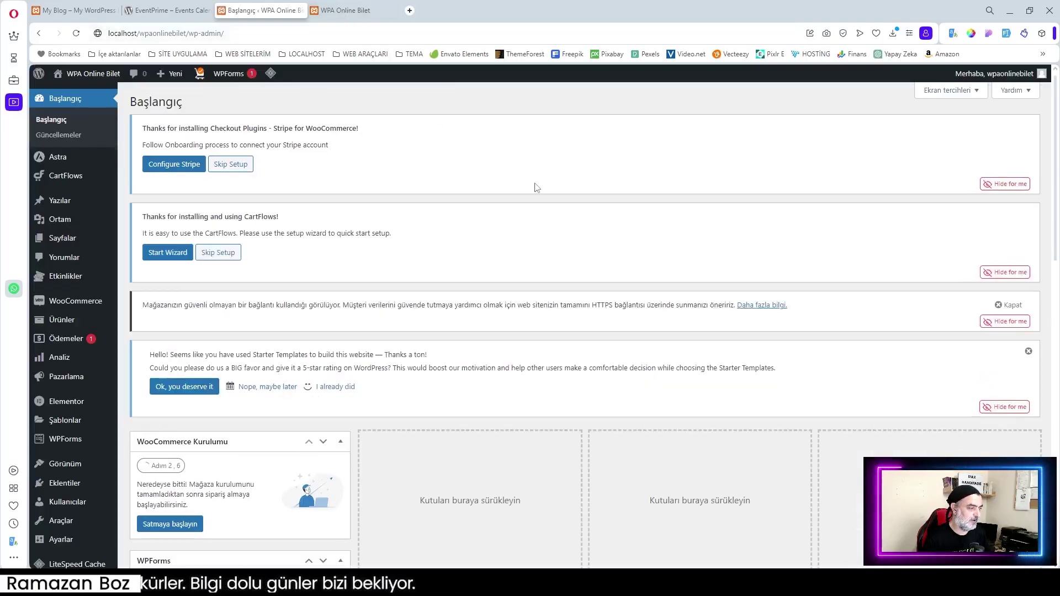
scroll(540, 187, down, 8)
scroll(631, 204, up, 4)
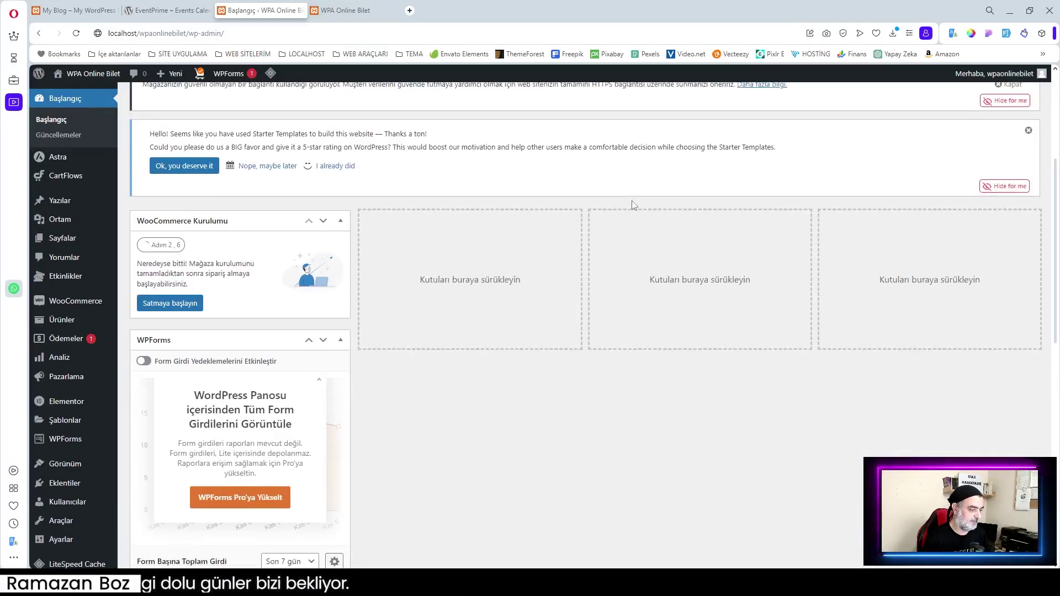
scroll(686, 213, down, 4)
scroll(831, 213, up, 8)
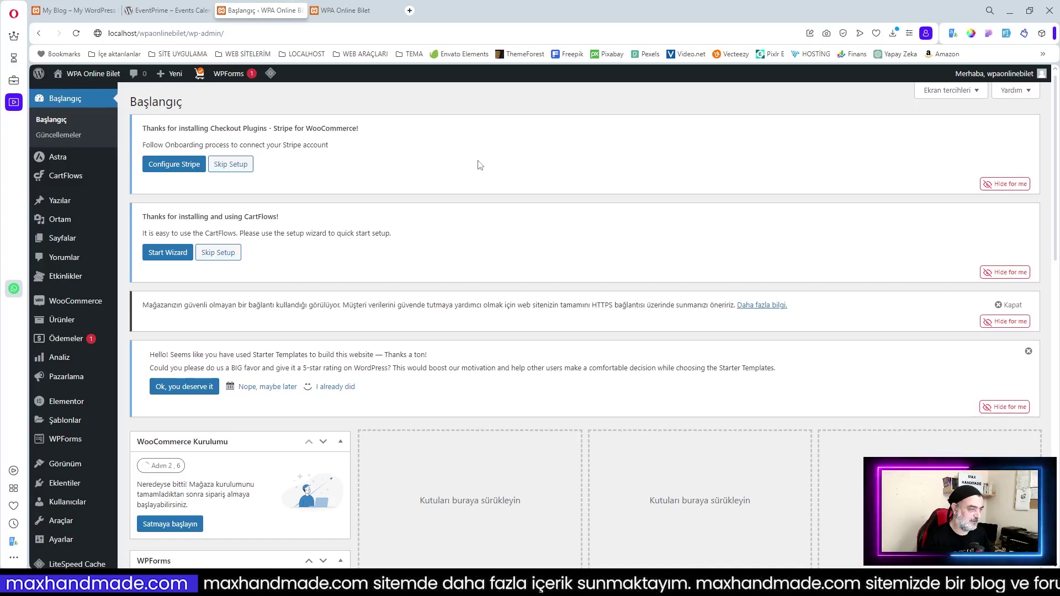
scroll(511, 344, down, 3)
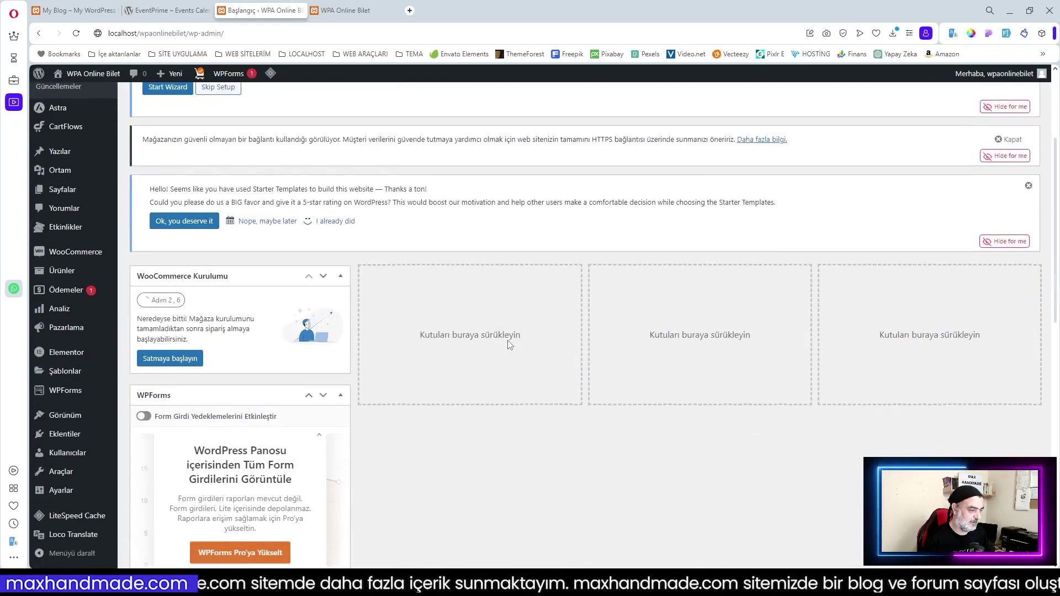
scroll(509, 344, up, 3)
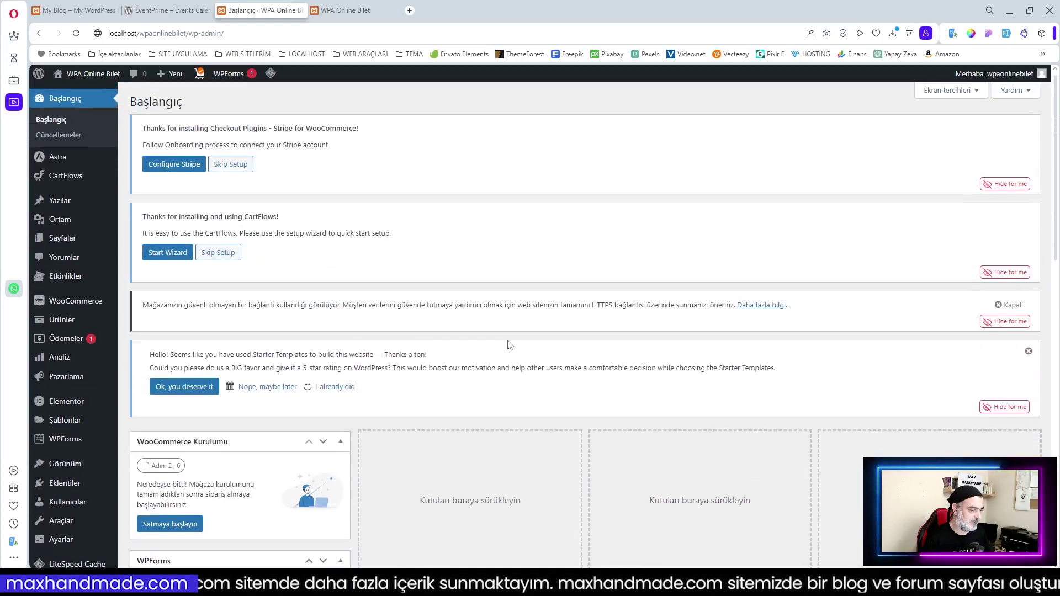
click(1022, 187)
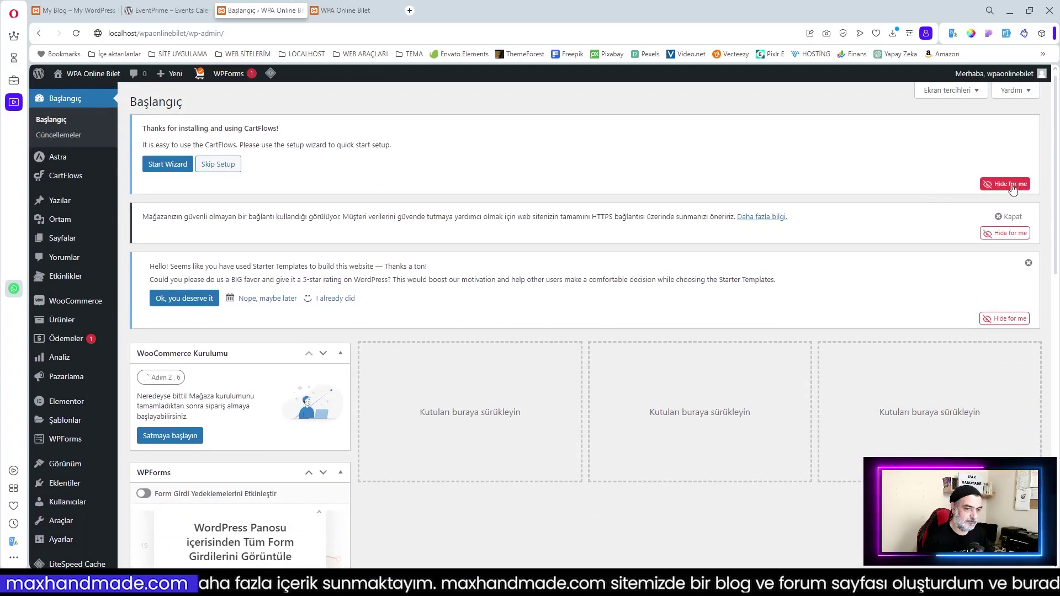
click(1013, 186)
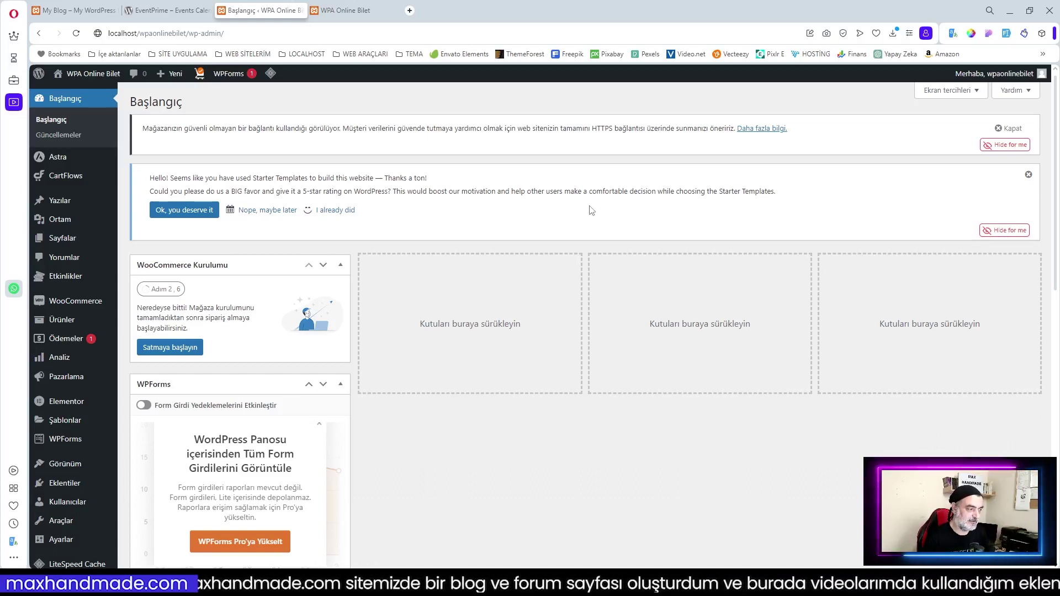
scroll(670, 203, down, 7)
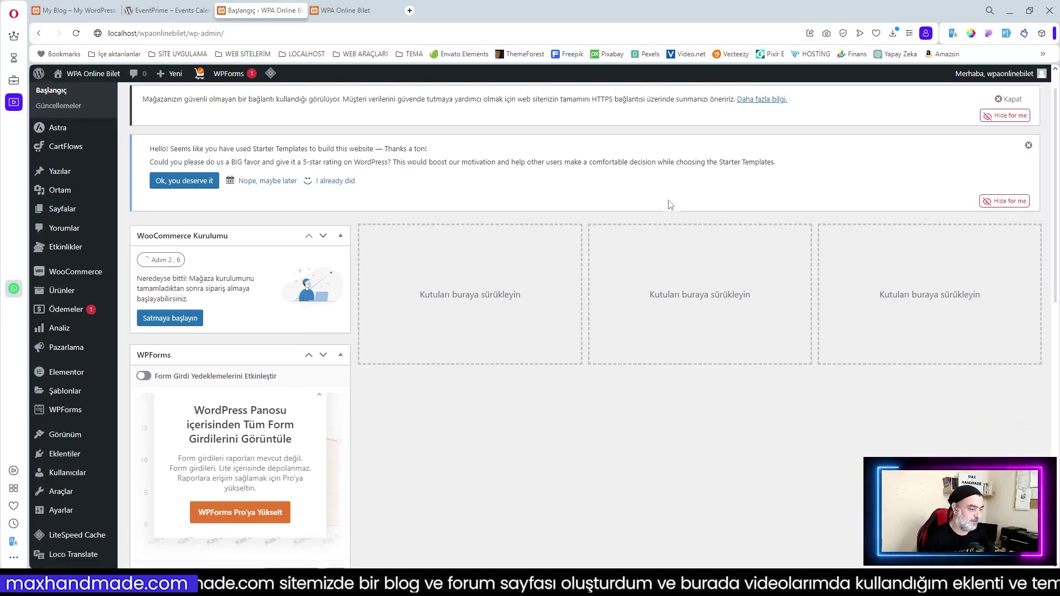
scroll(961, 220, up, 6)
scroll(961, 219, up, 2)
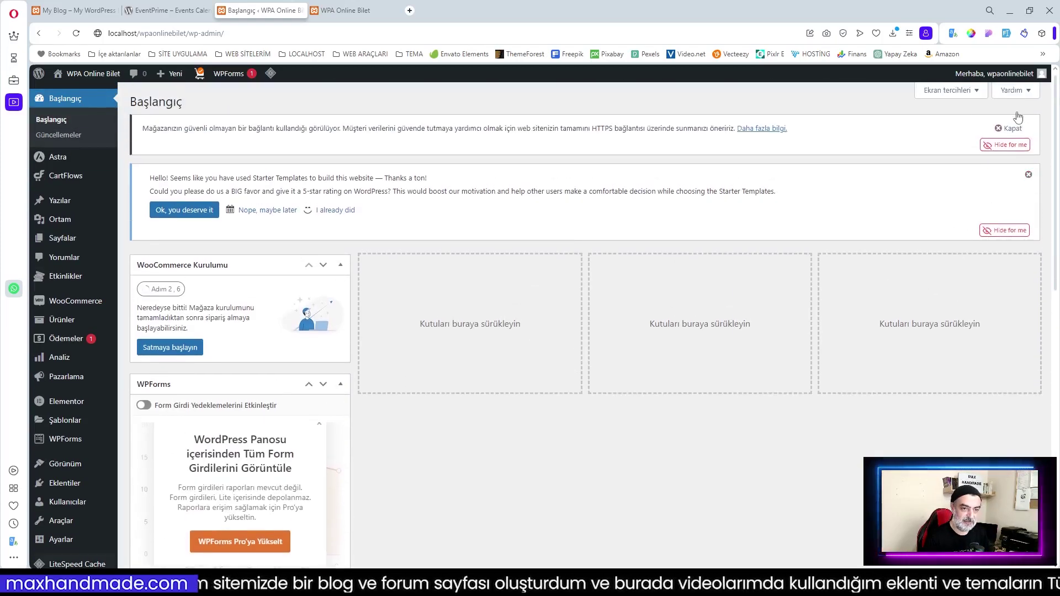
Uncheck the WooCommerce Kurulumu, WPForms and Elementor'a genel bakış widgets in Ekran tercihleri, then reload Başlangıç
click(947, 90)
click(175, 141)
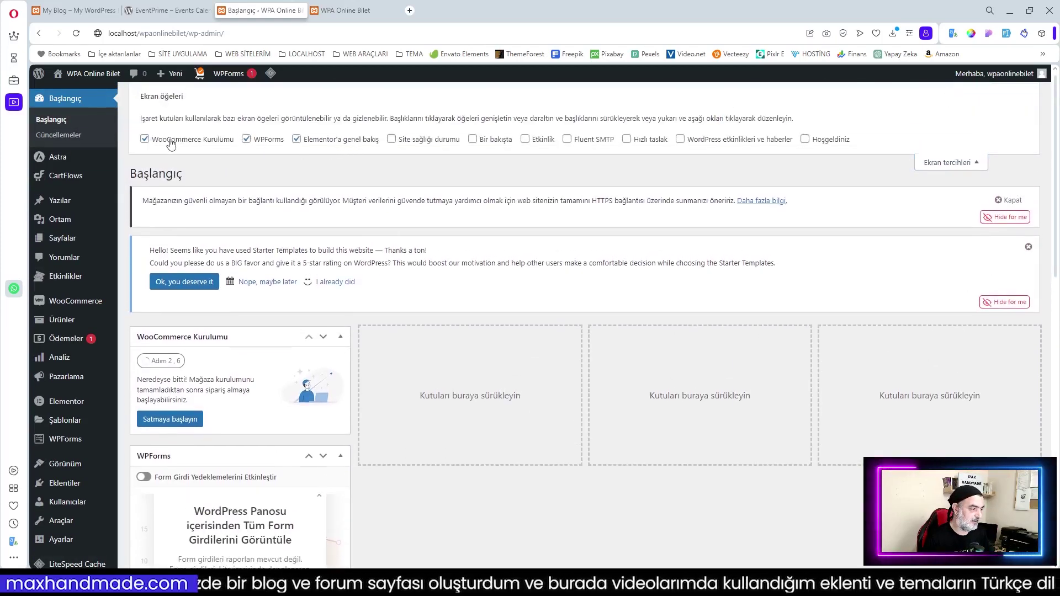
click(268, 142)
click(327, 142)
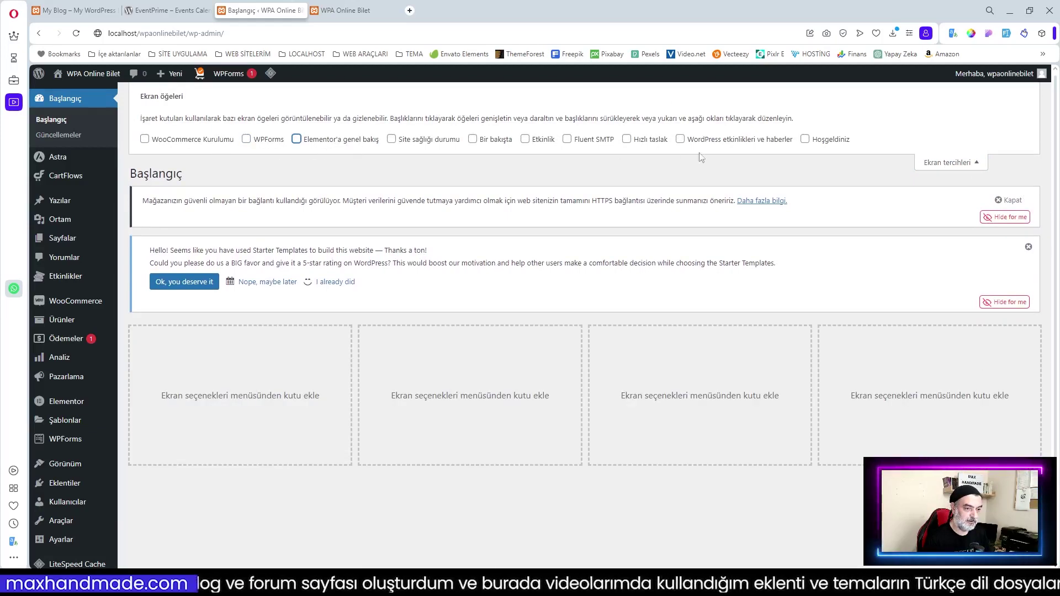
click(956, 167)
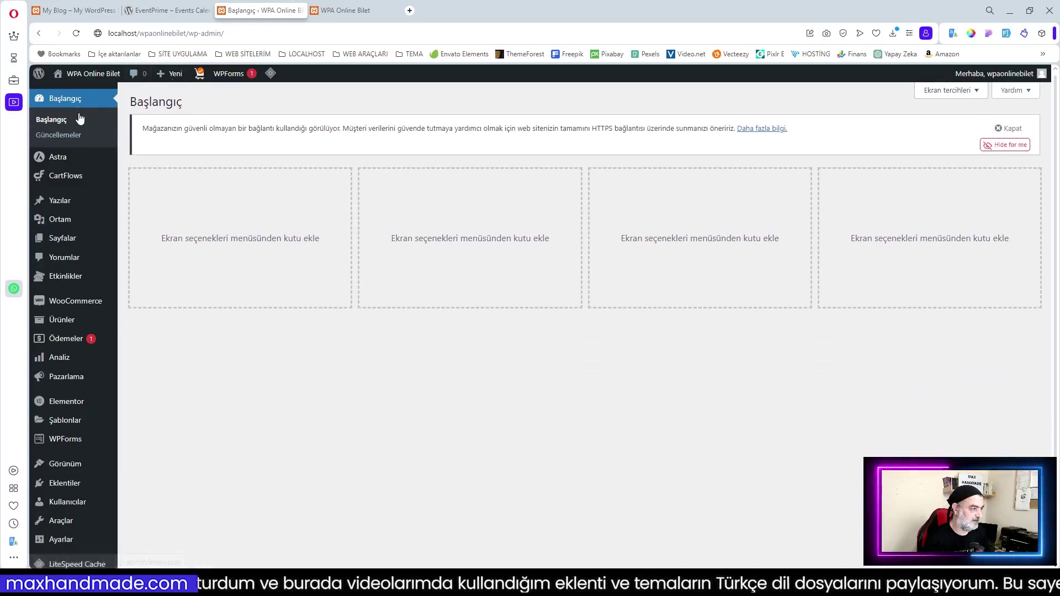
click(60, 121)
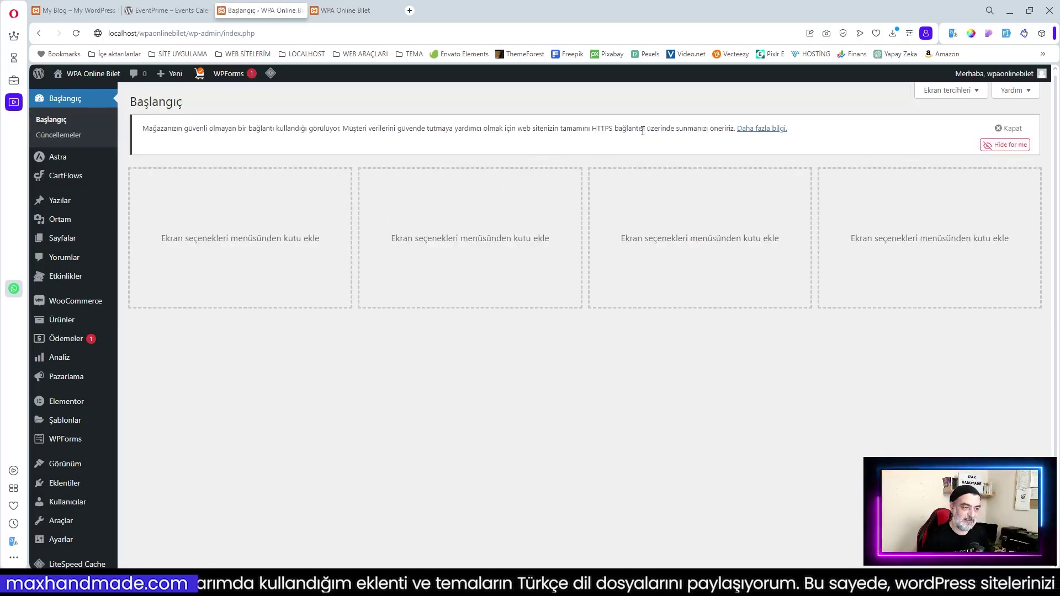
drag(592, 128, 612, 129)
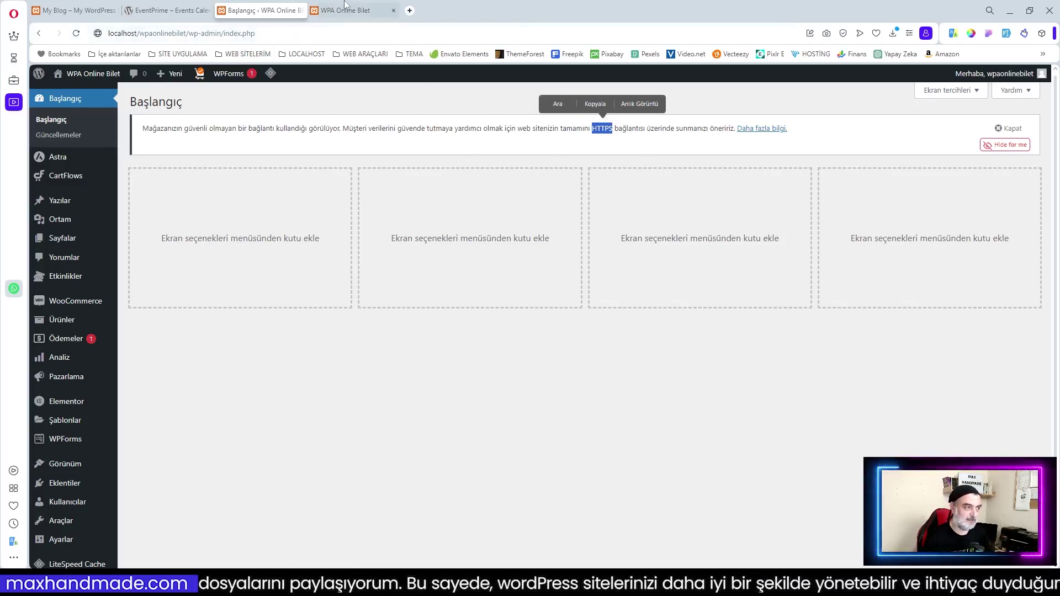
click(373, 10)
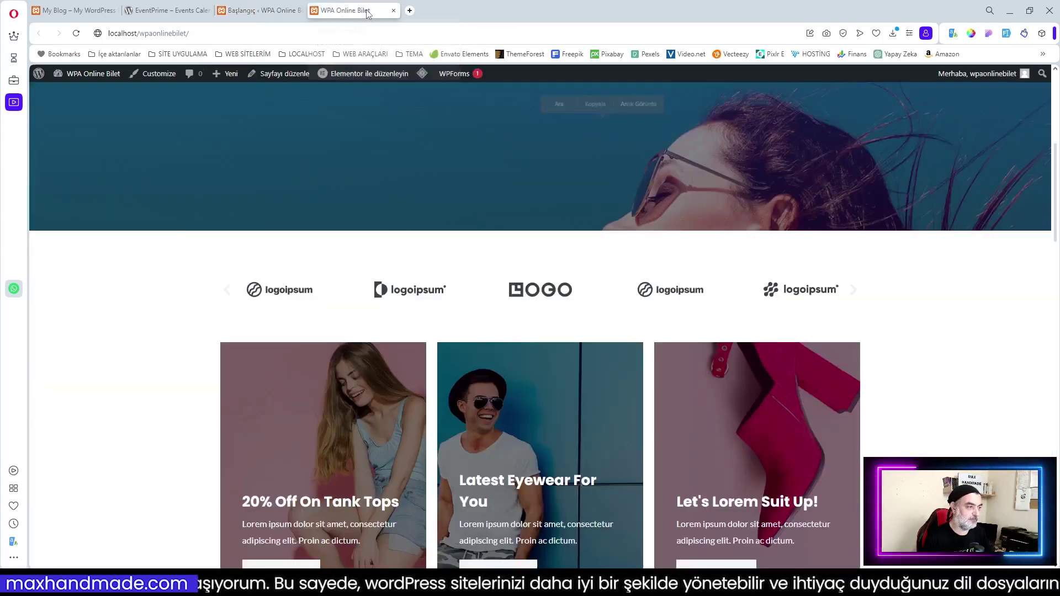
scroll(807, 349, up, 5)
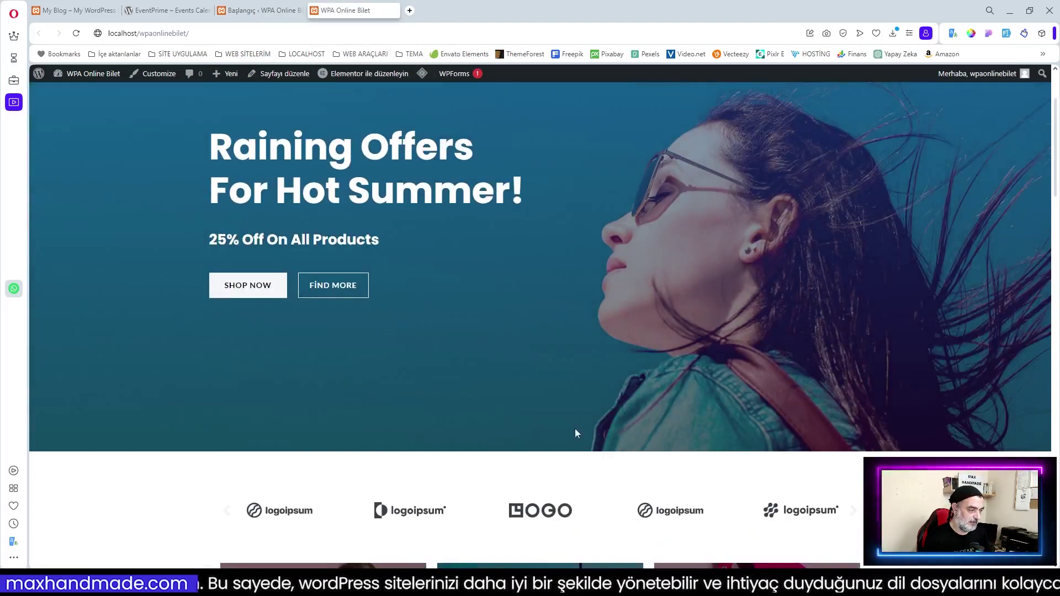
scroll(724, 286, down, 20)
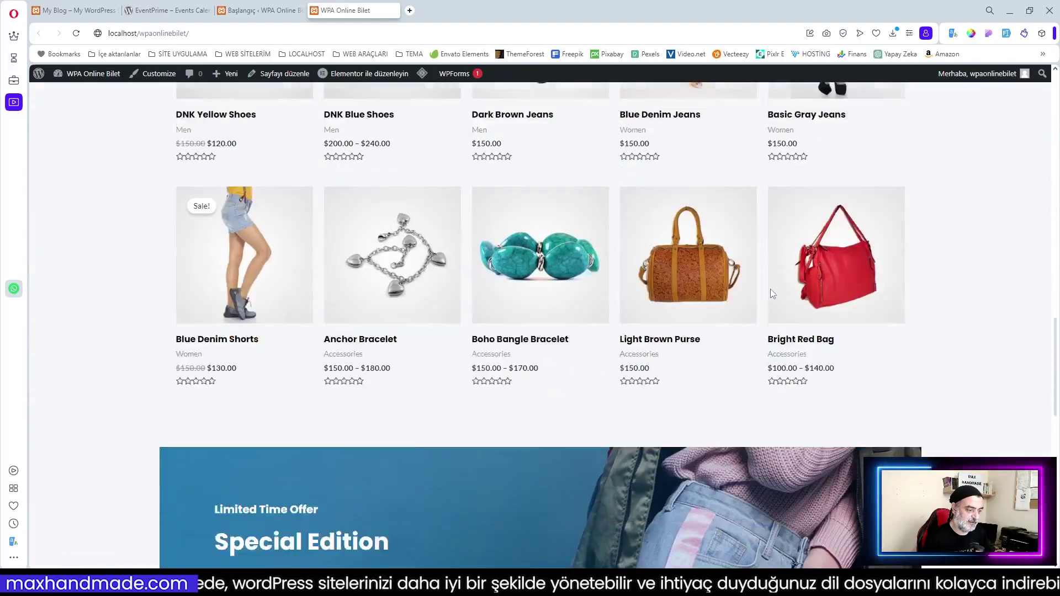
scroll(777, 293, down, 4)
scroll(777, 293, up, 20)
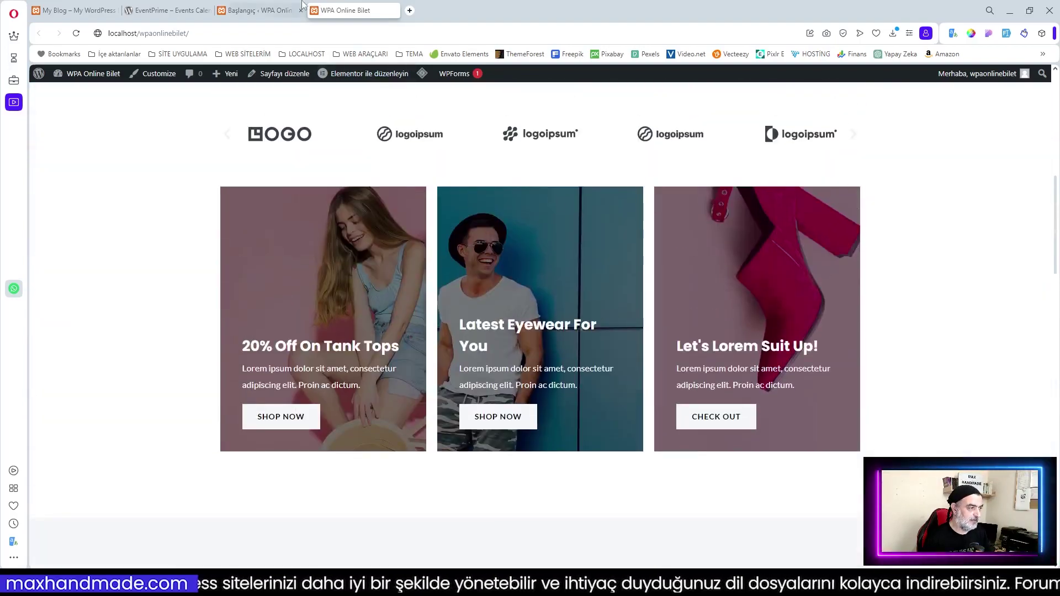
click(259, 11)
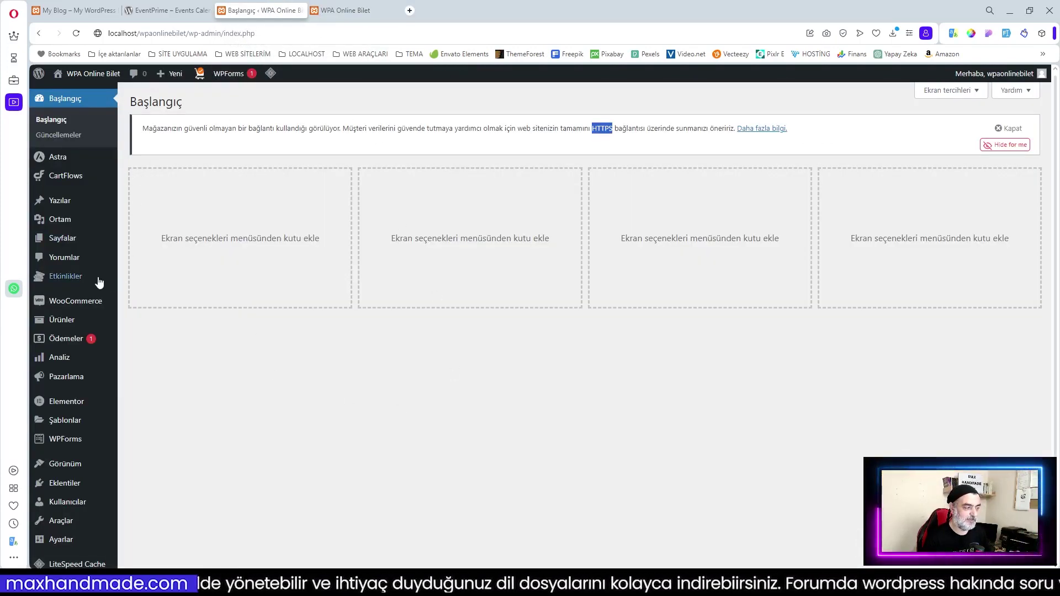
mouse_move(62, 283)
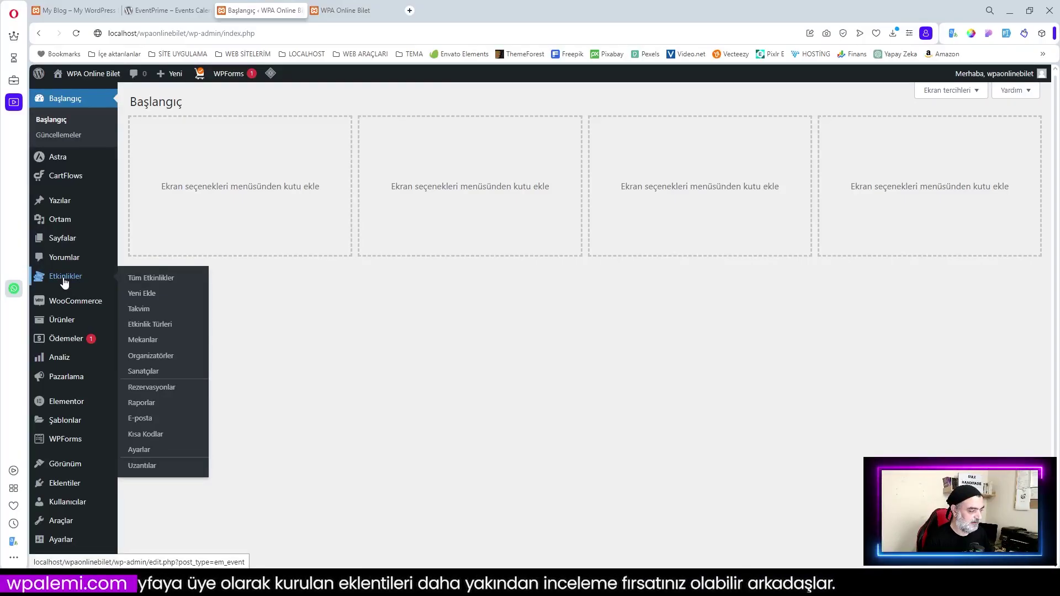
Review the empty Tüm Etkinlikler list and November 2023 calendar, then go to Etkinlik Türleri
click(158, 282)
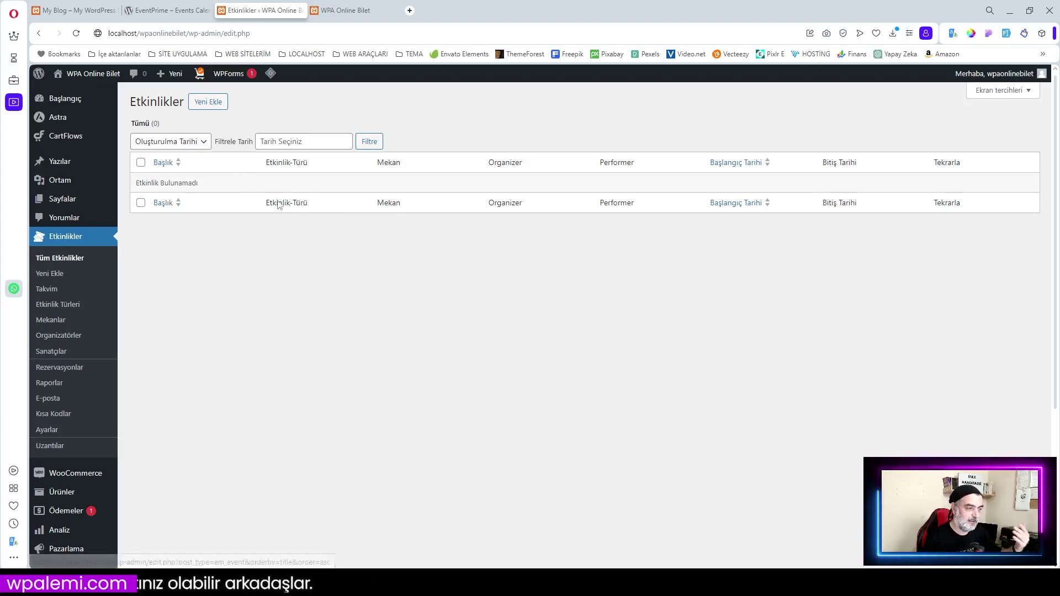
click(47, 290)
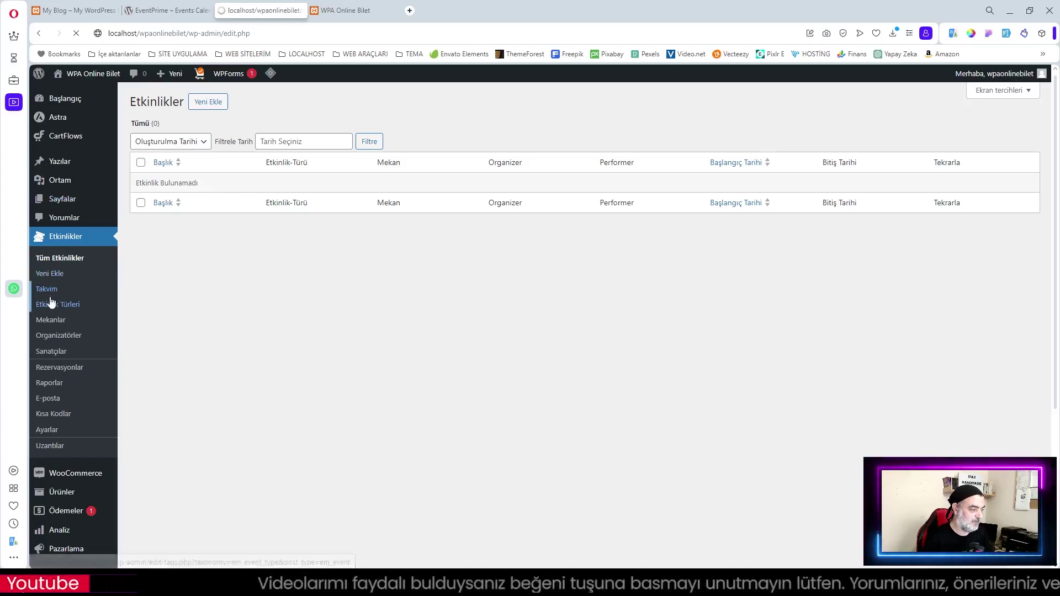
scroll(624, 300, down, 2)
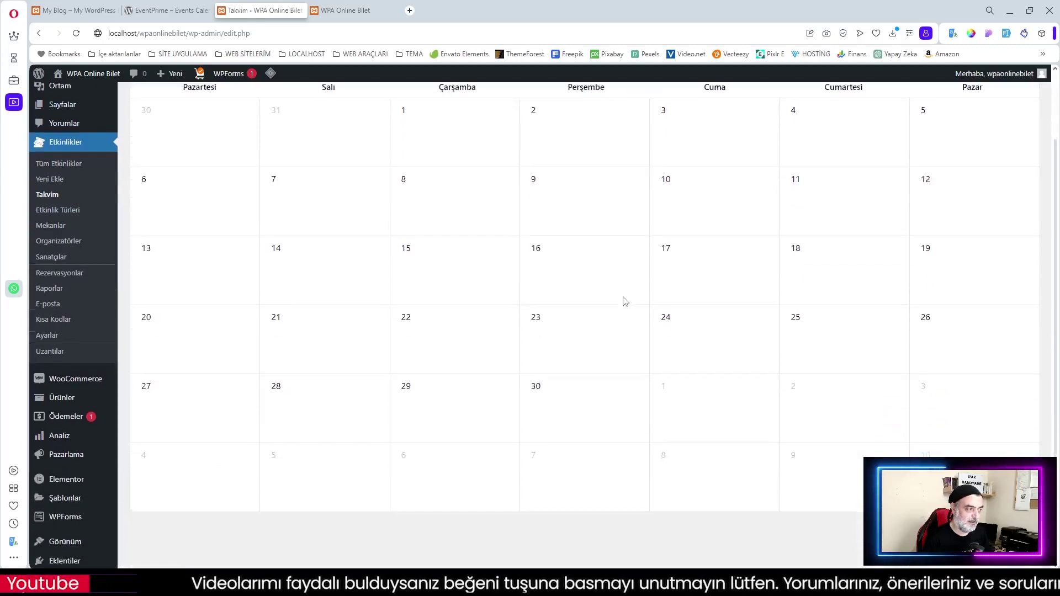
scroll(552, 248, up, 2)
scroll(753, 362, down, 4)
scroll(627, 326, up, 4)
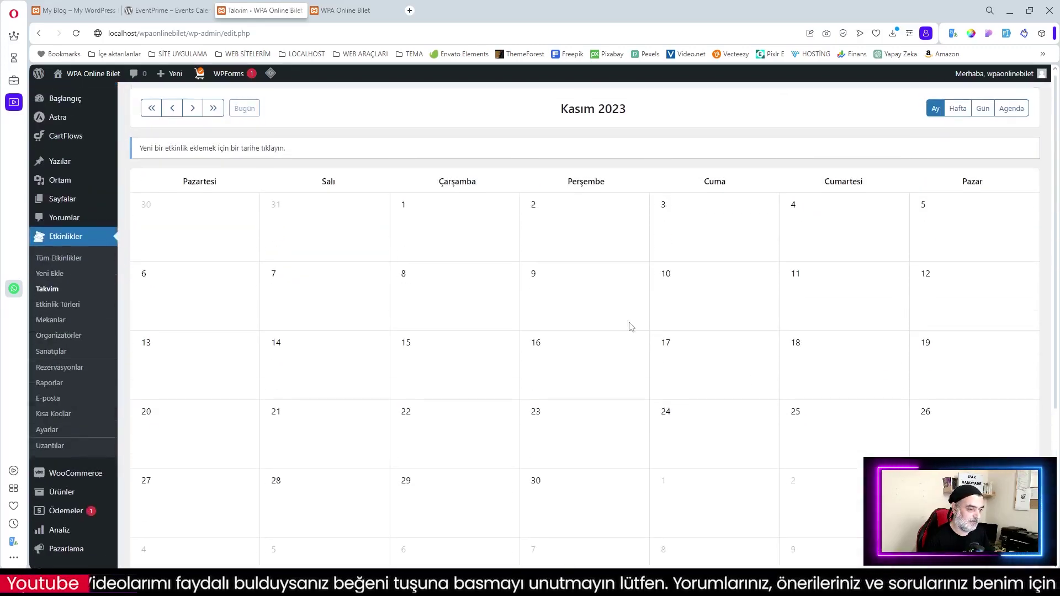
click(46, 305)
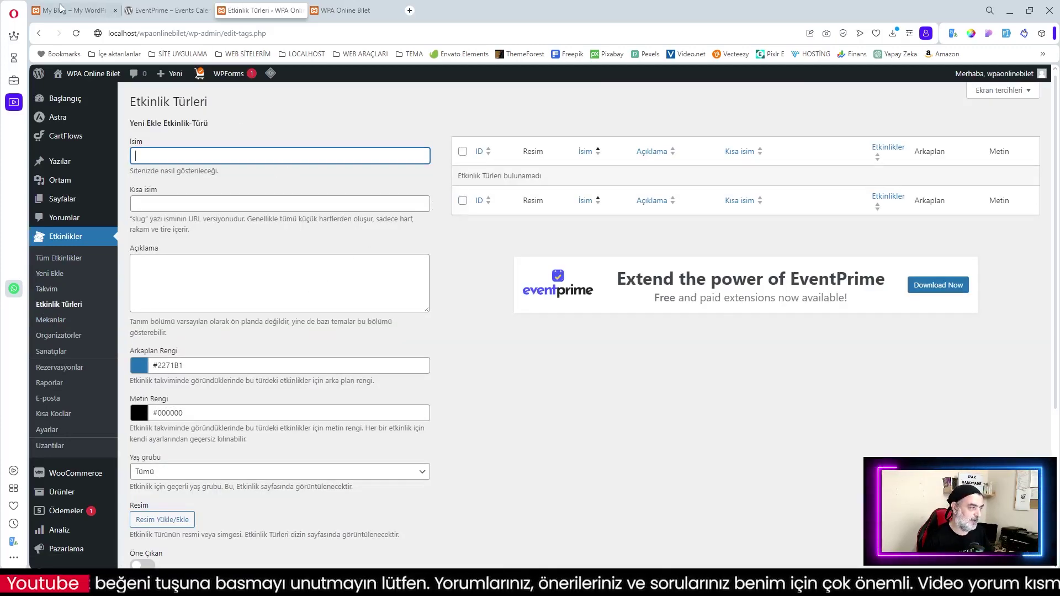
Look over the demo site, then visit the Mekanlar, Organizatörler and empty Sanatçılar pages
click(88, 10)
scroll(771, 442, down, 2)
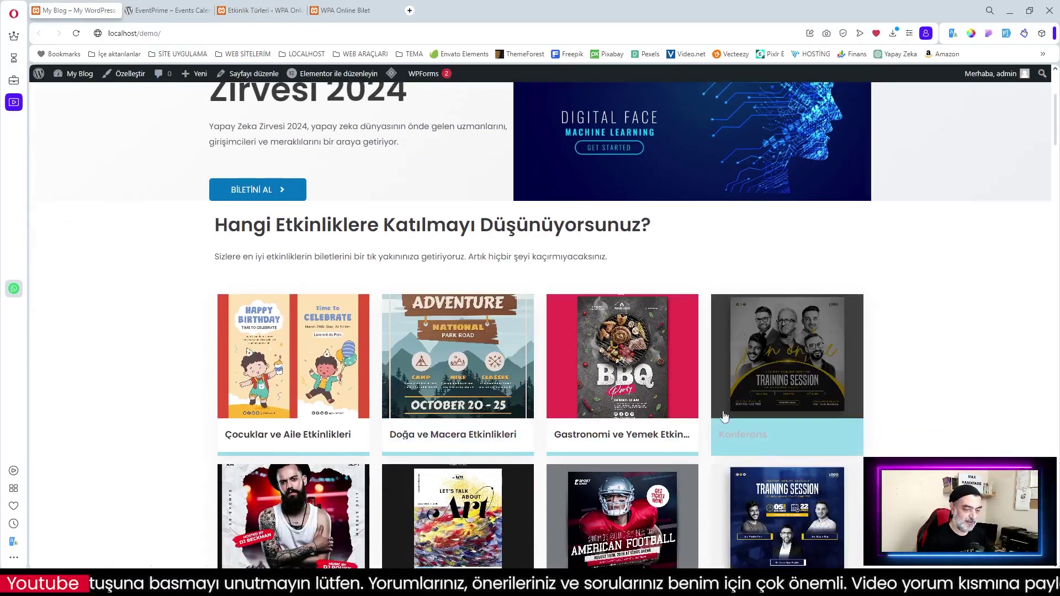
scroll(747, 400, down, 5)
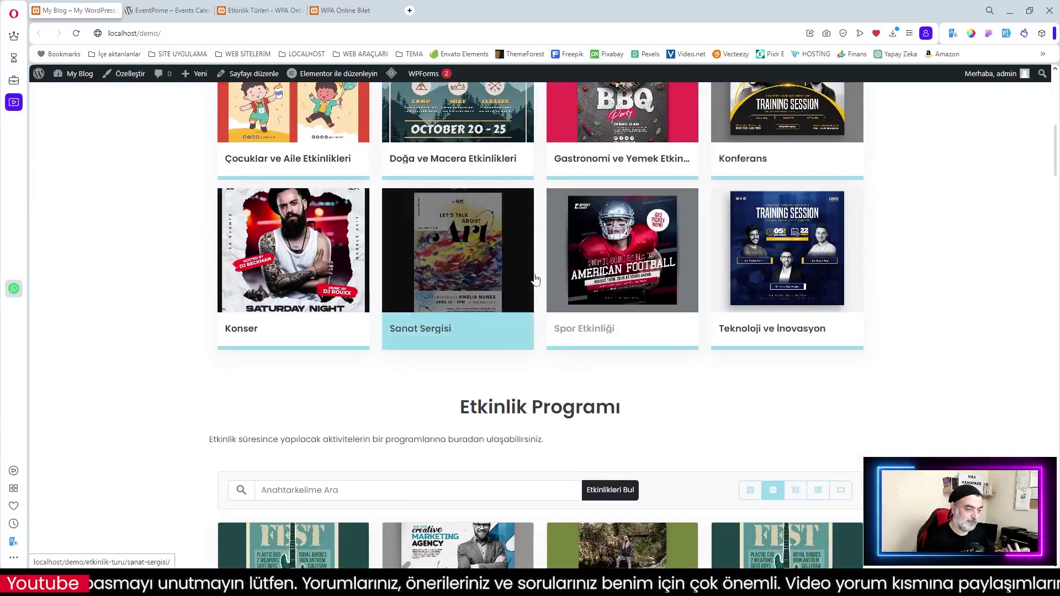
click(260, 10)
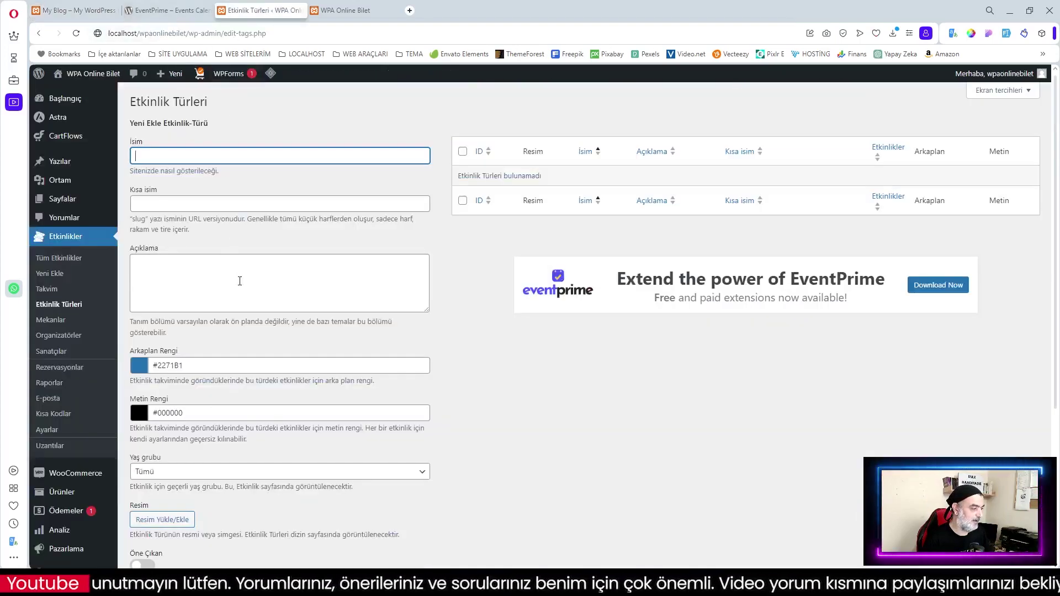
click(47, 325)
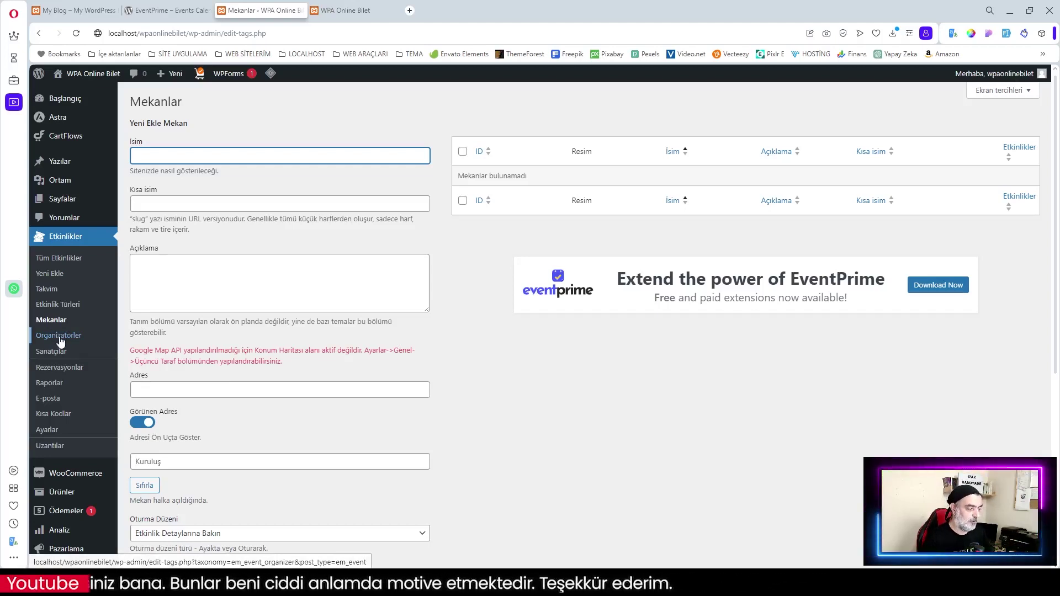
click(61, 341)
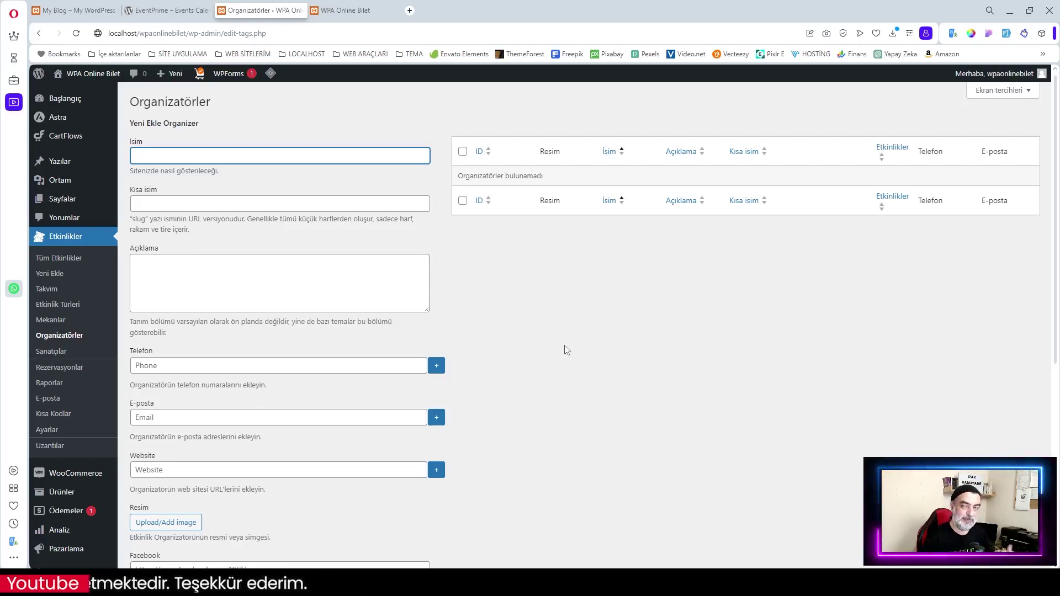
click(58, 356)
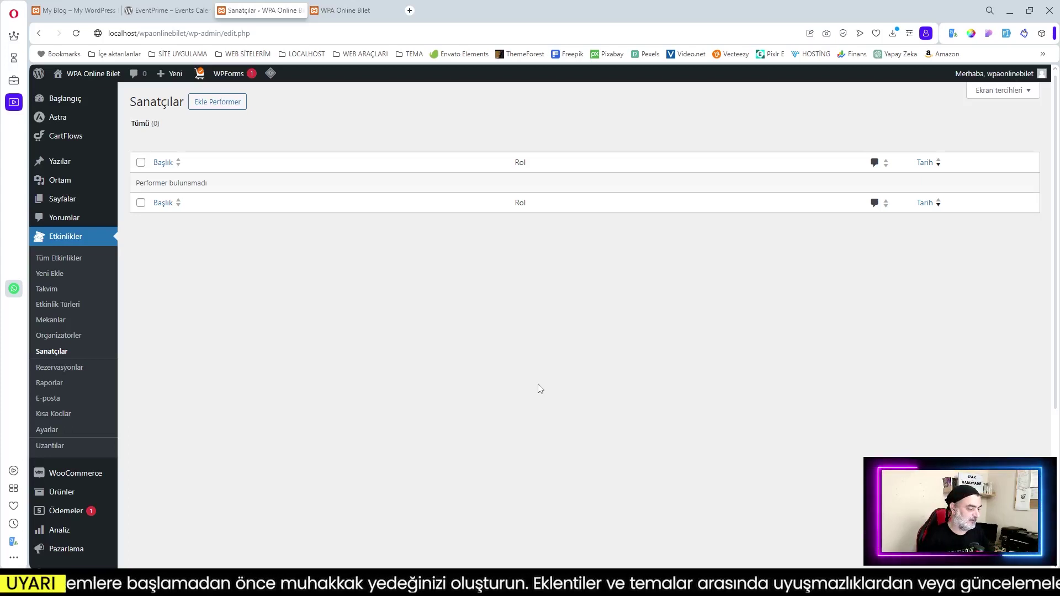
Check the empty Rezervasyonlar list and Raporlar, then go to the E-posta Katılımcıları form
click(55, 367)
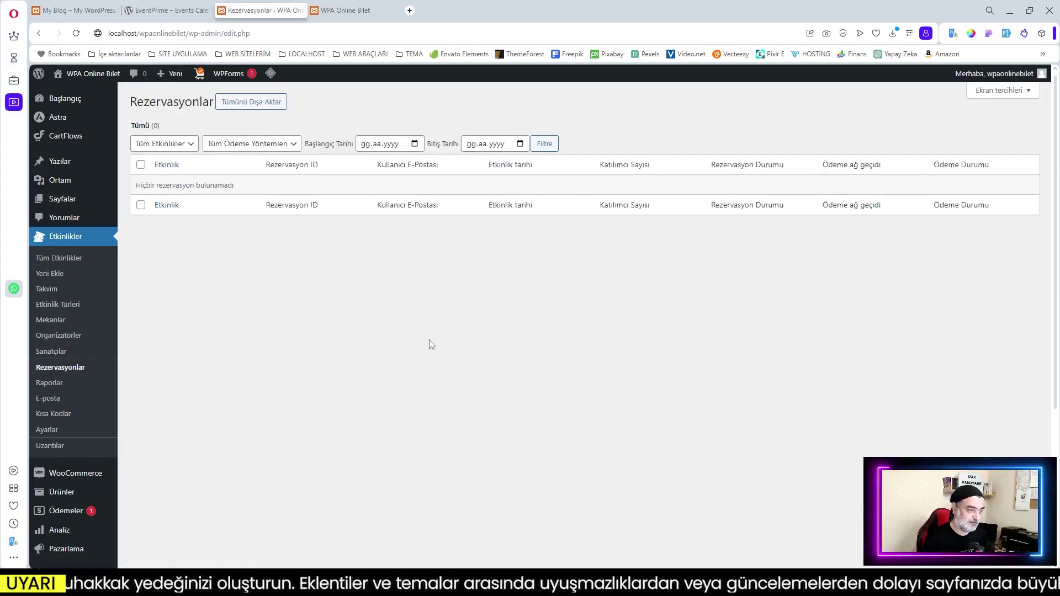
click(45, 384)
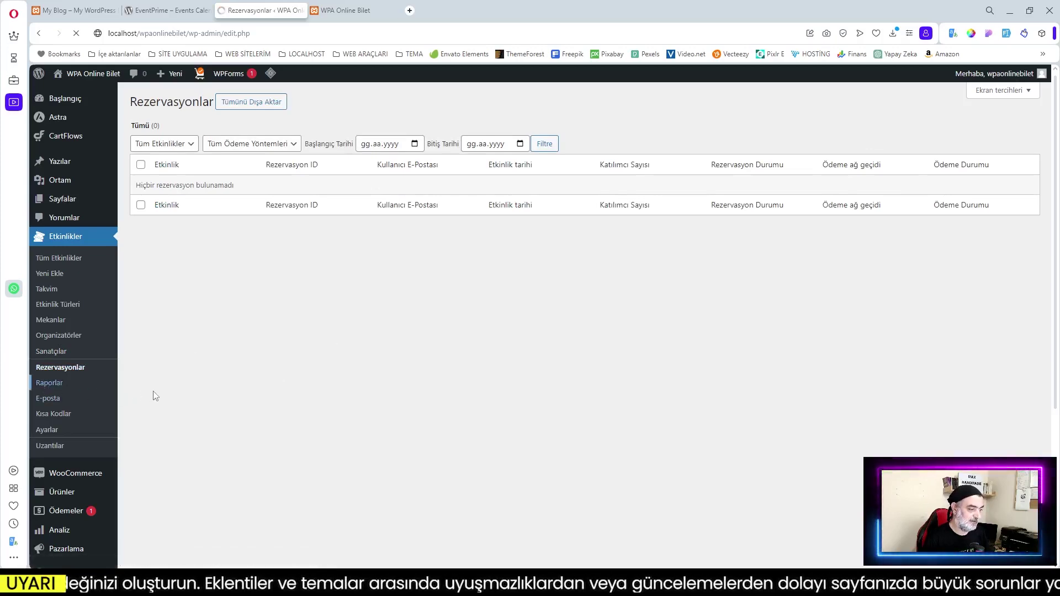
scroll(585, 359, up, 2)
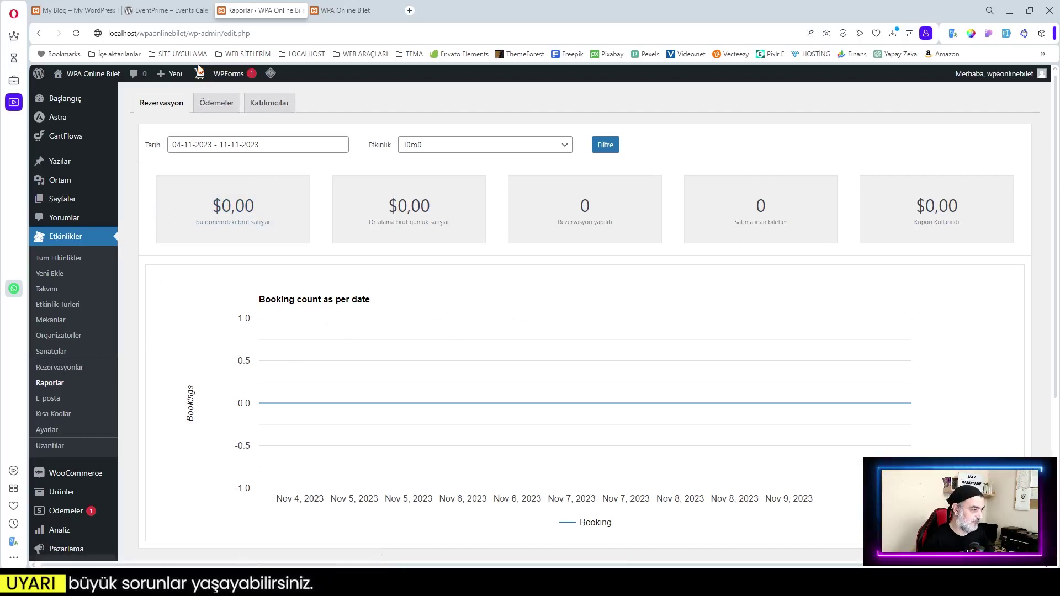
click(50, 400)
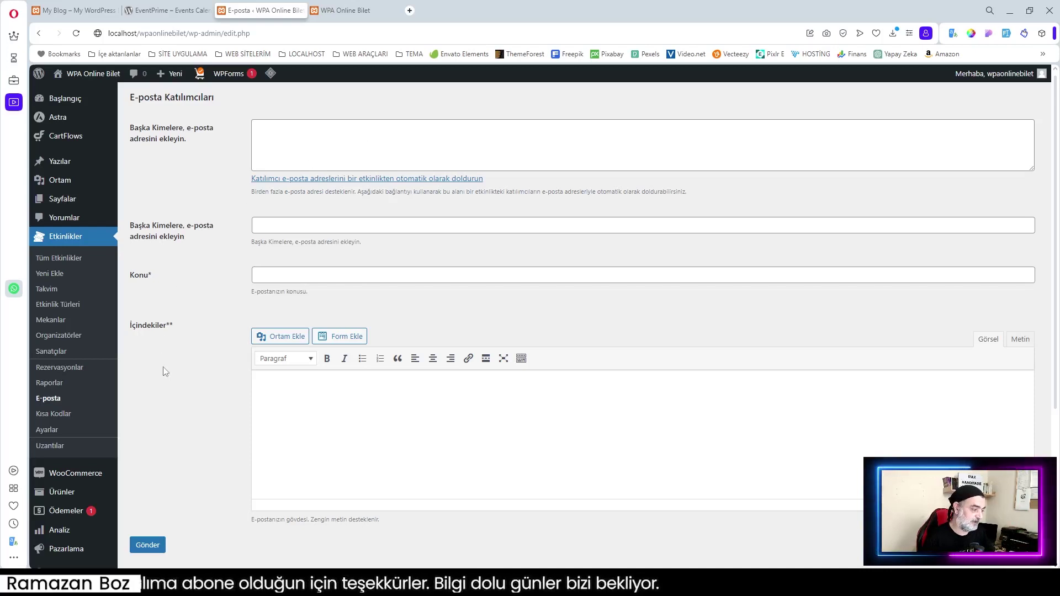
click(85, 415)
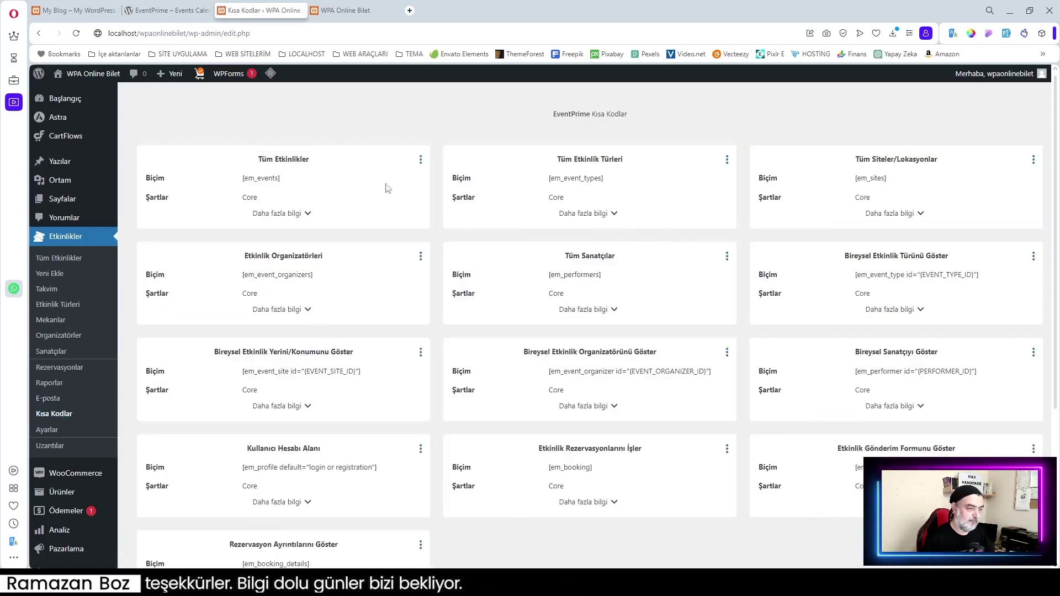
scroll(507, 225, down, 1)
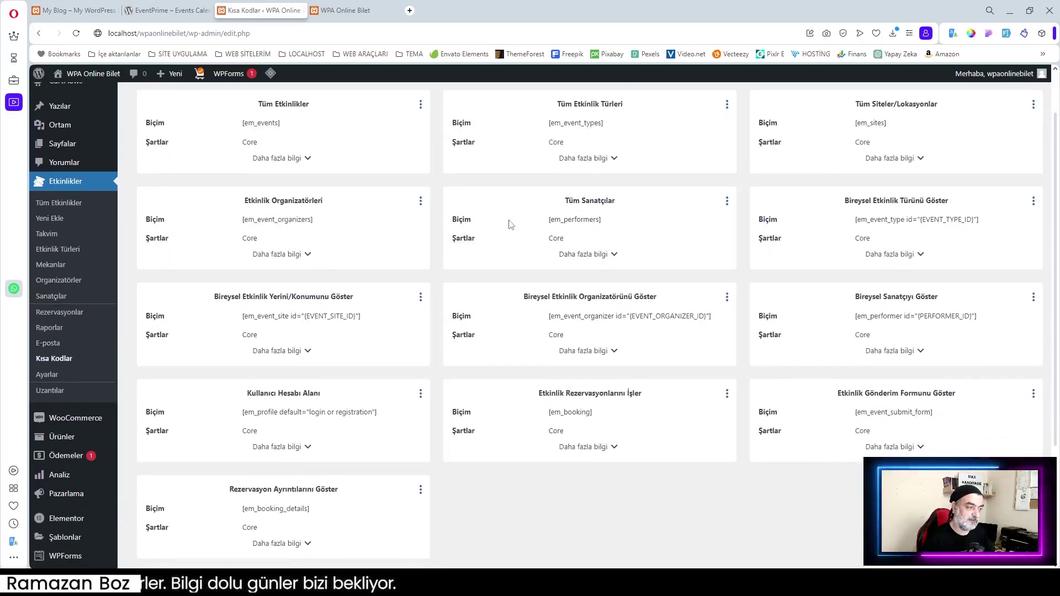
scroll(497, 227, up, 1)
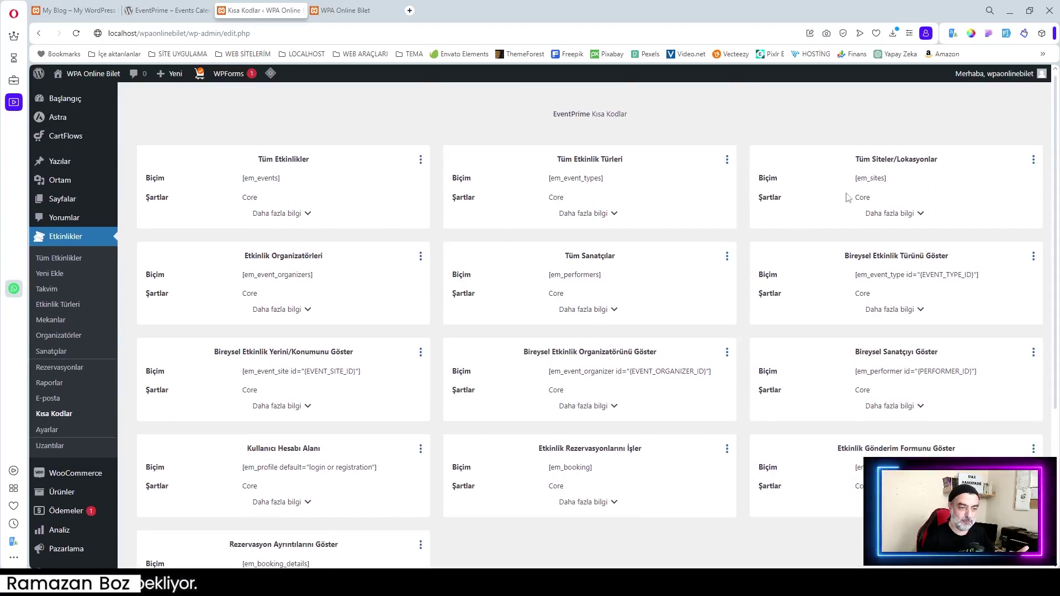
scroll(662, 409, down, 3)
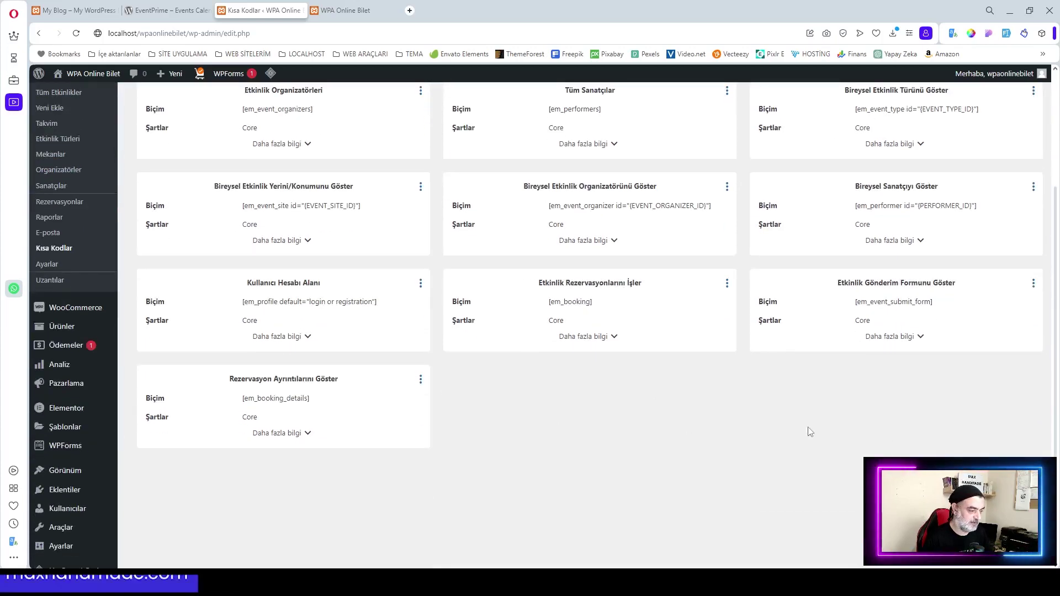
scroll(626, 404, up, 2)
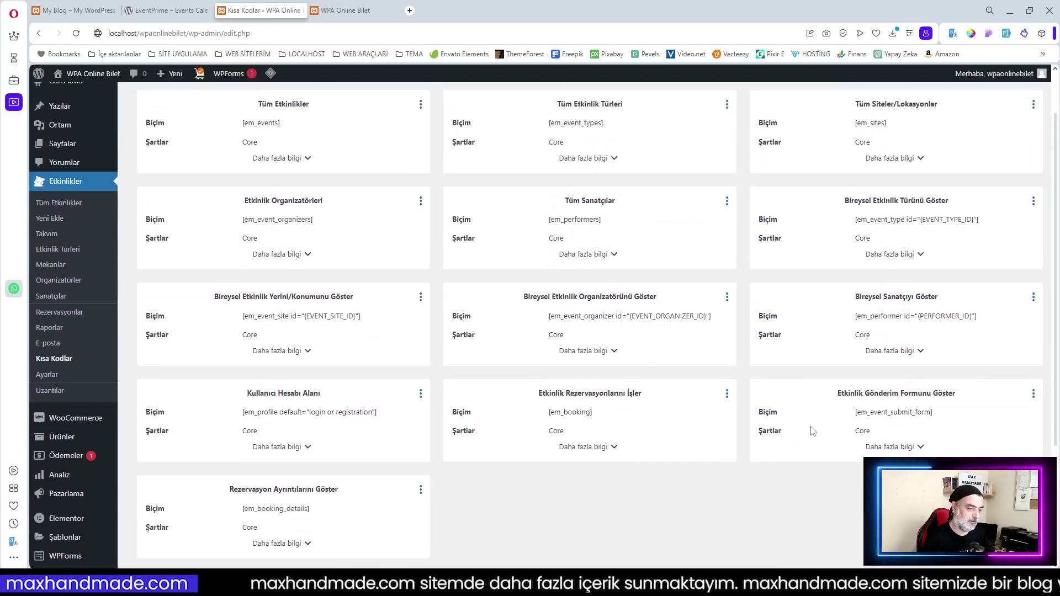
scroll(604, 313, up, 1)
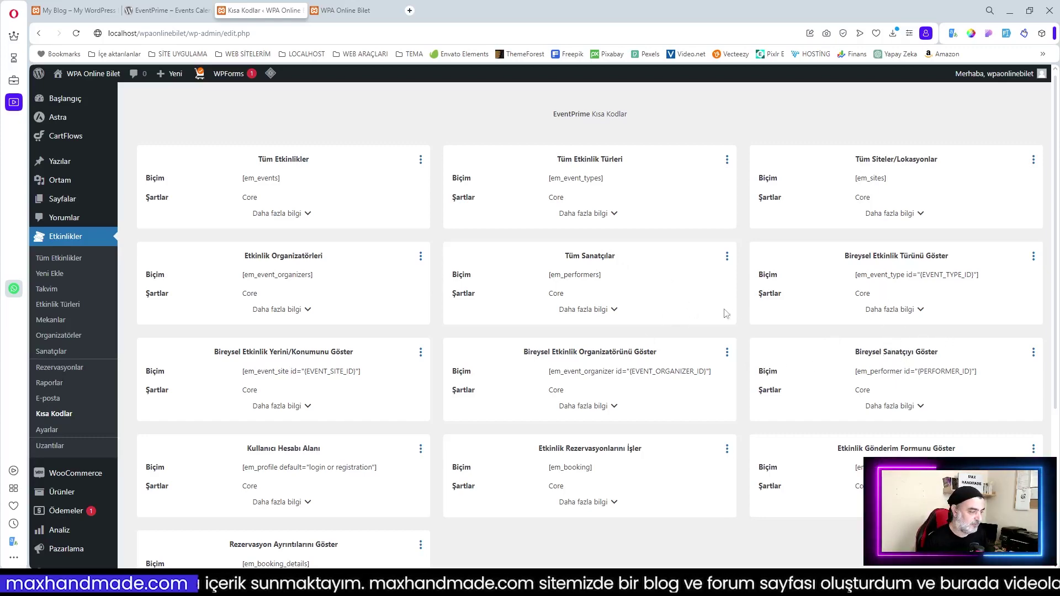
Glance over EventPrime's Ayarlar page, then browse the Uzantılar catalogue
click(49, 430)
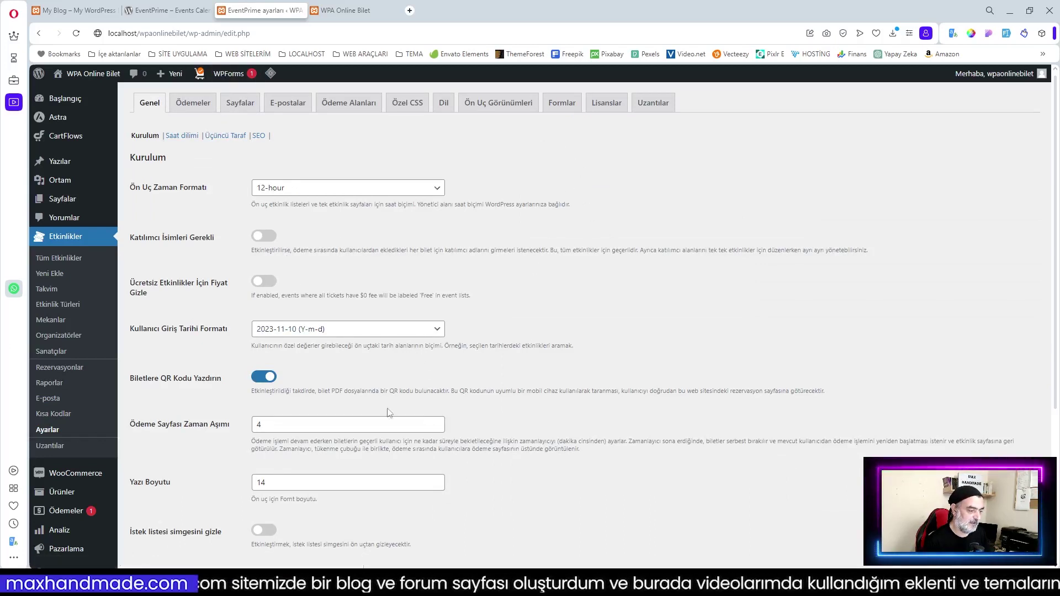
scroll(433, 317, down, 2)
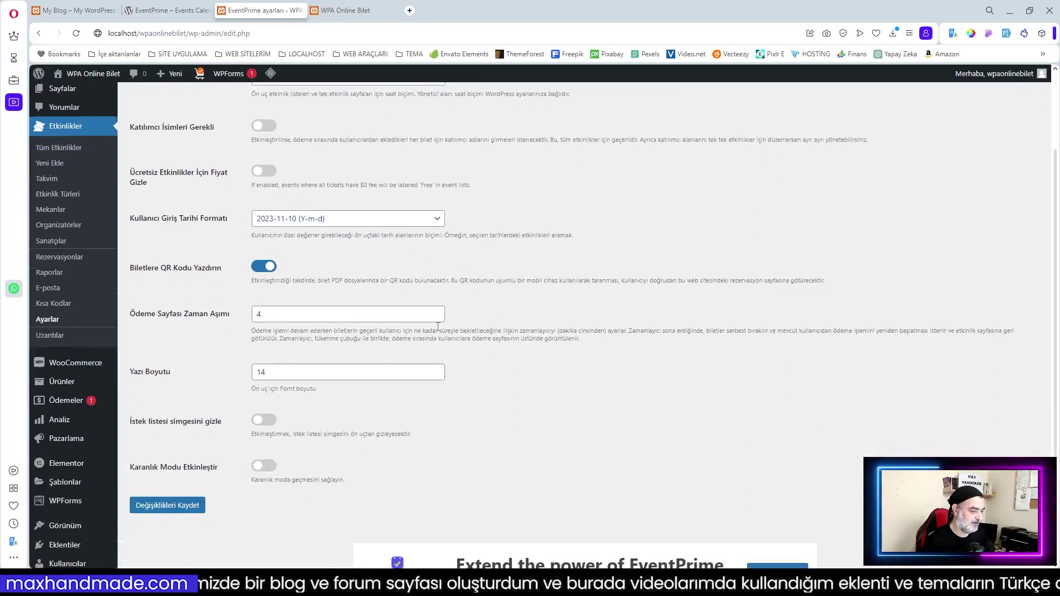
scroll(438, 327, up, 2)
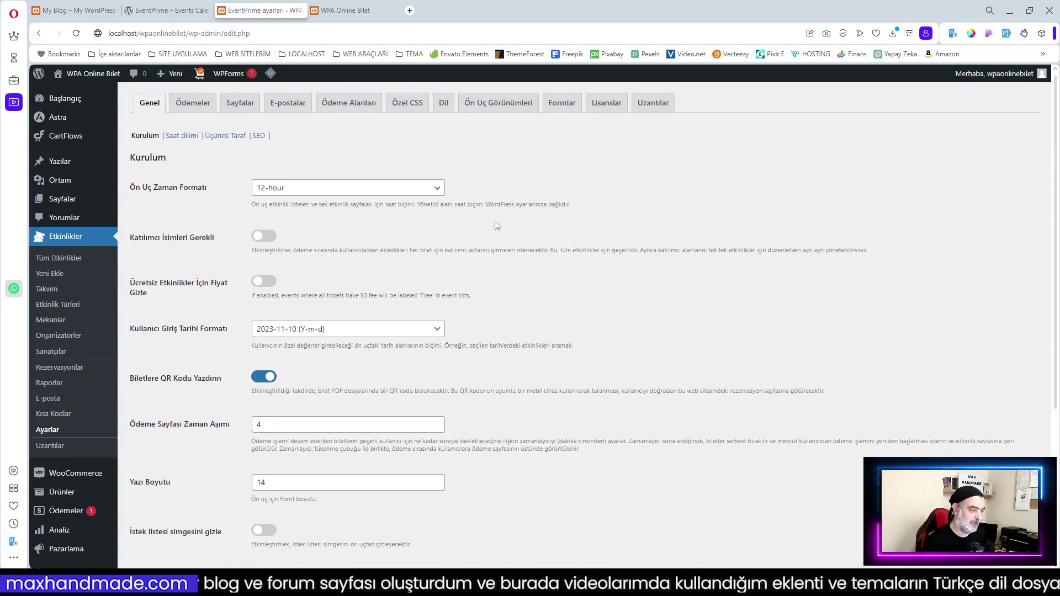
click(49, 446)
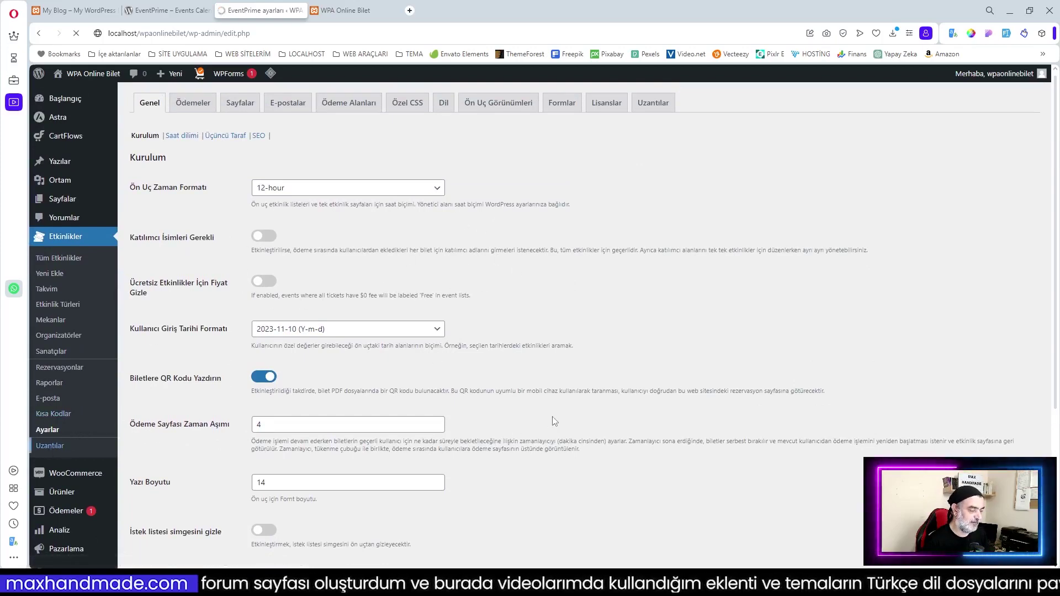
scroll(482, 319, down, 2)
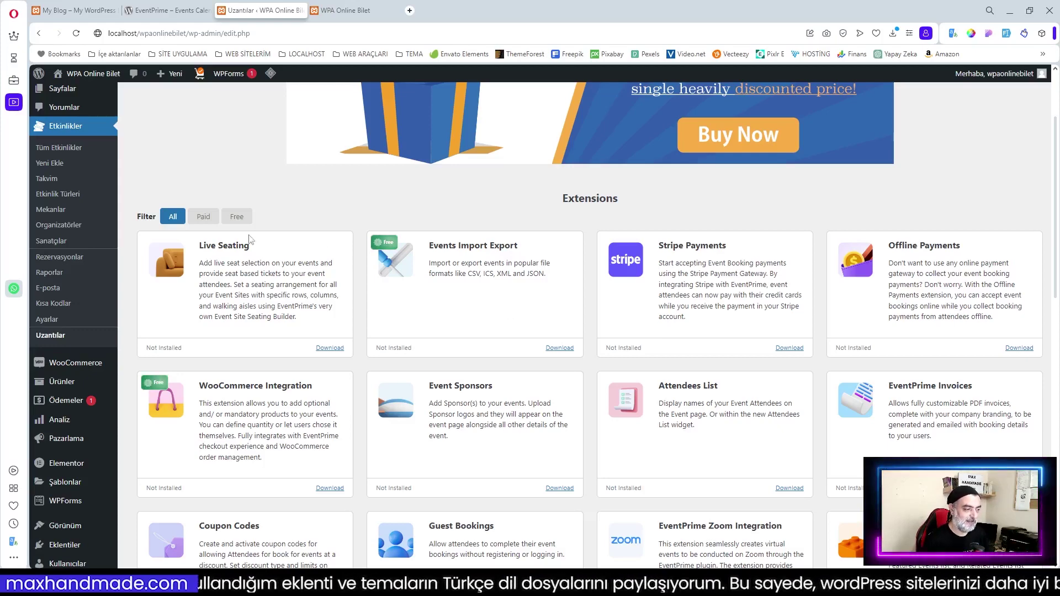
Filter the EventPrime extensions list to Free
click(236, 216)
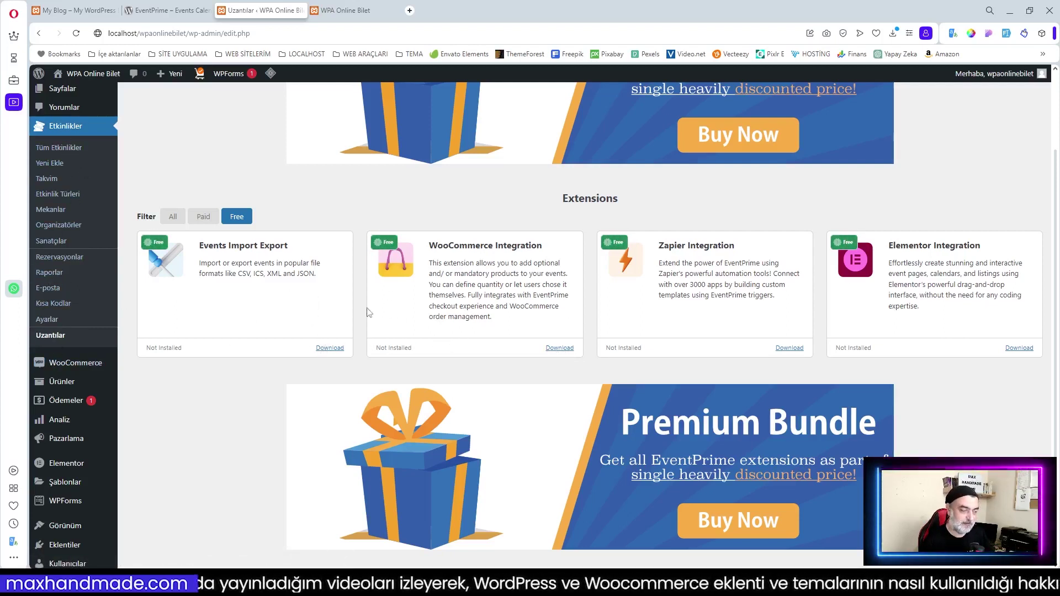
Set Ön Uç Zaman Formatı to 24-hour in EventPrime's settings
click(47, 320)
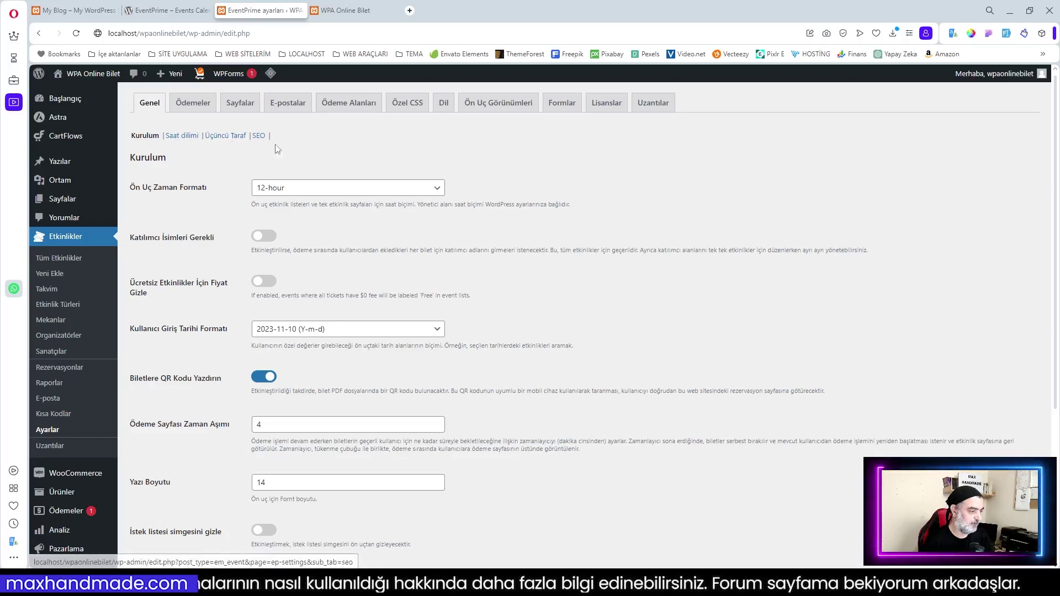
click(320, 189)
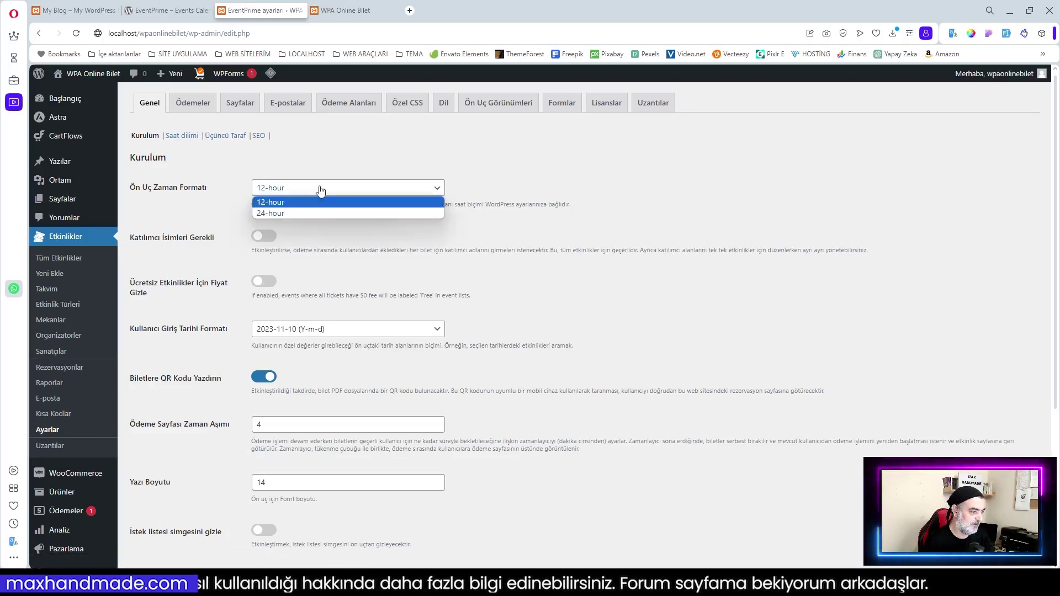
click(303, 213)
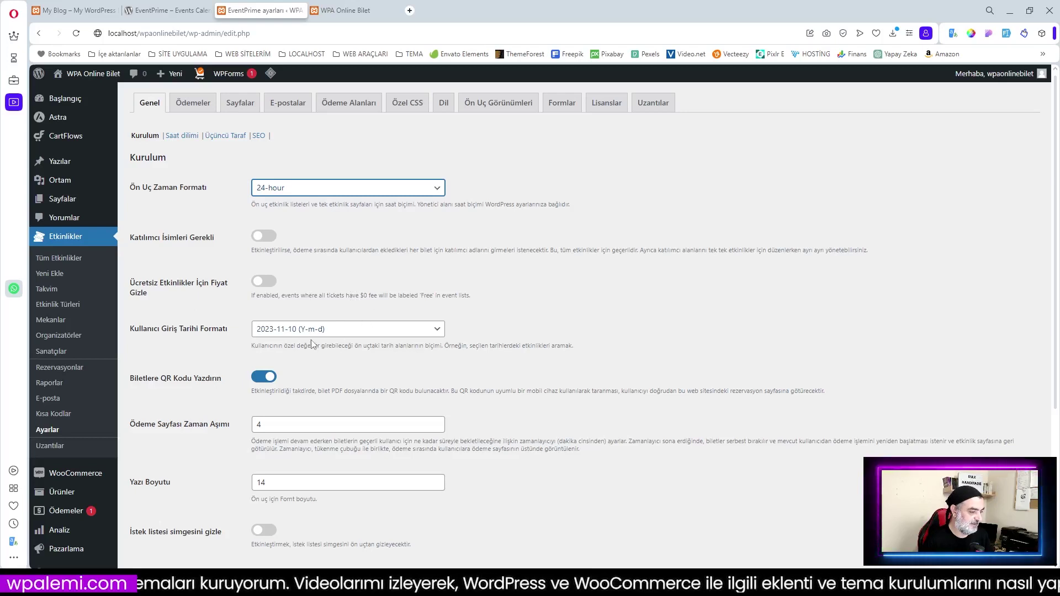
Set Kullanıcı Giriş Tarihi Formatı to 10-11-2023 (d-m-Y) and scroll to the save button
click(335, 334)
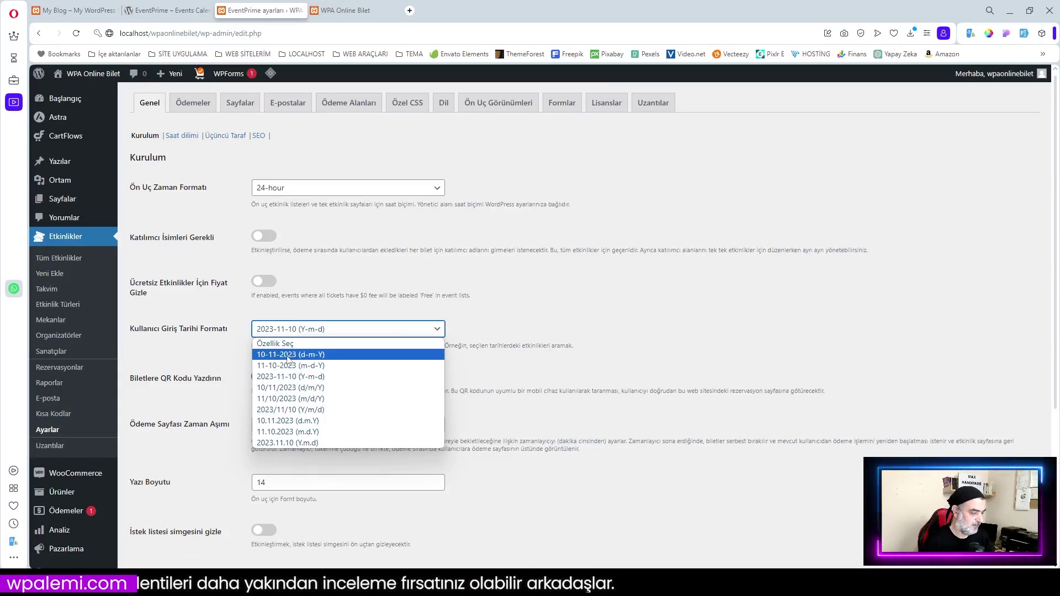
click(279, 356)
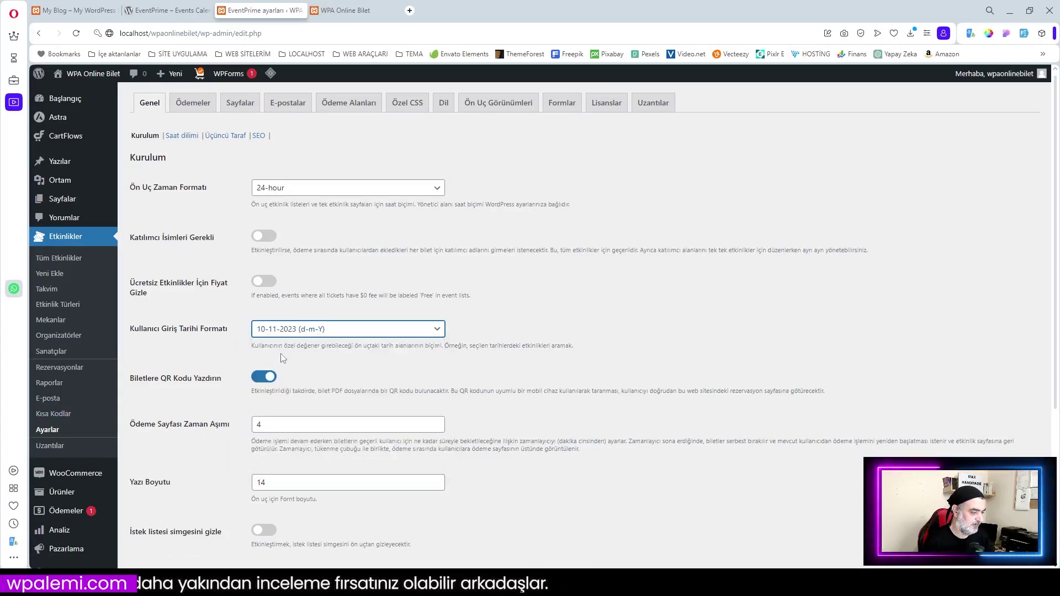
scroll(533, 375, down, 2)
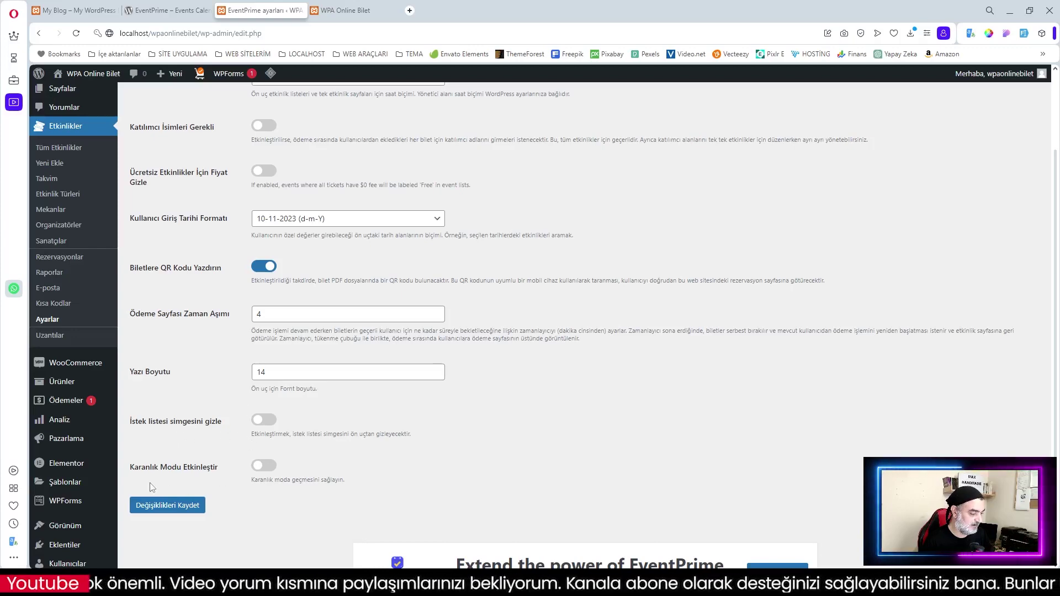
scroll(269, 422, up, 10)
scroll(294, 380, down, 15)
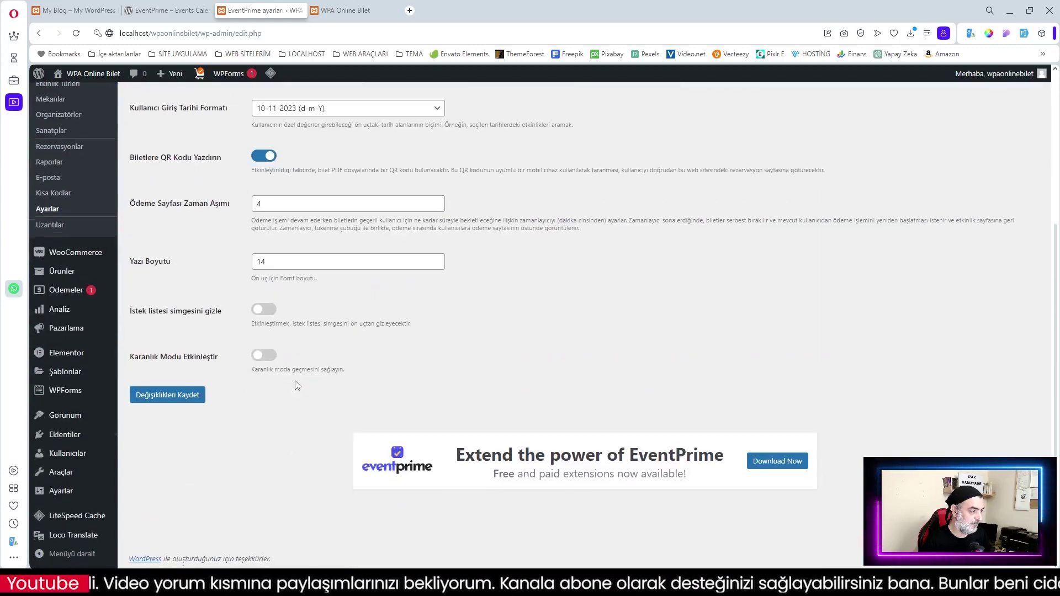
Save the setup settings, then disable visitor timezone selection under Saat dilimi and save
click(169, 395)
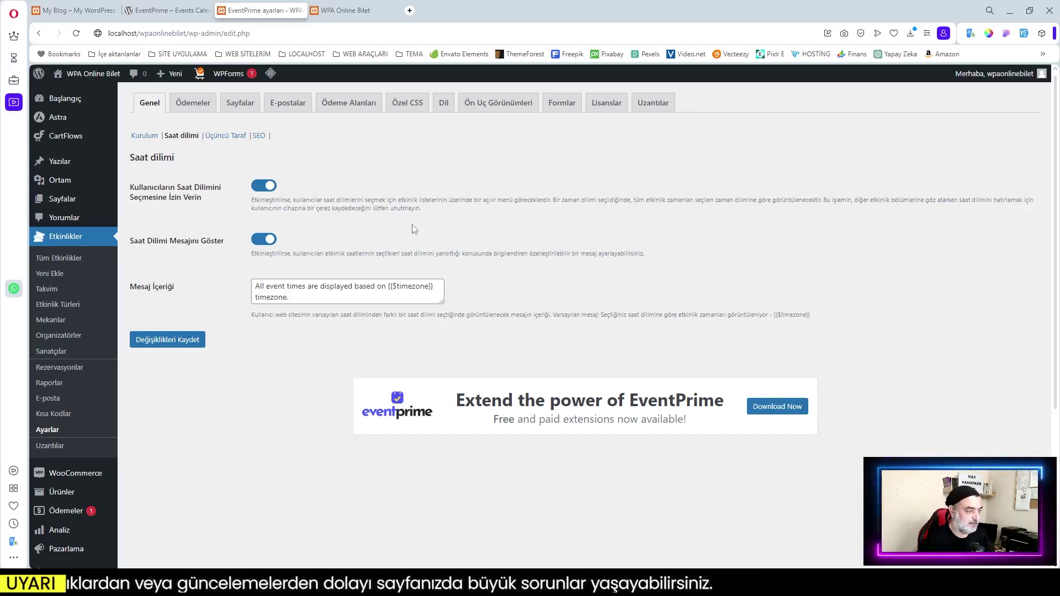
click(260, 190)
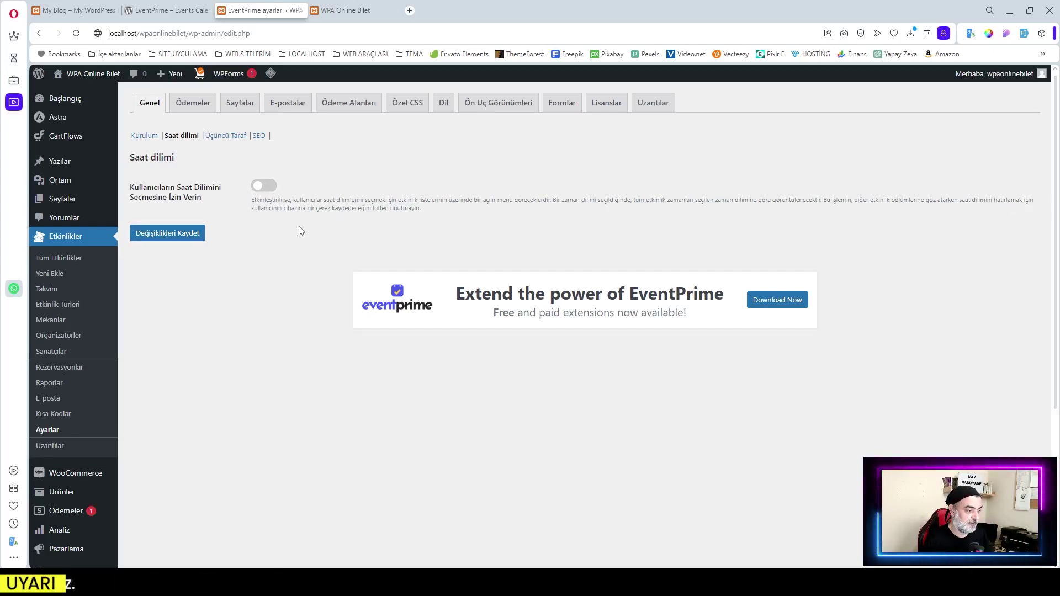
click(139, 232)
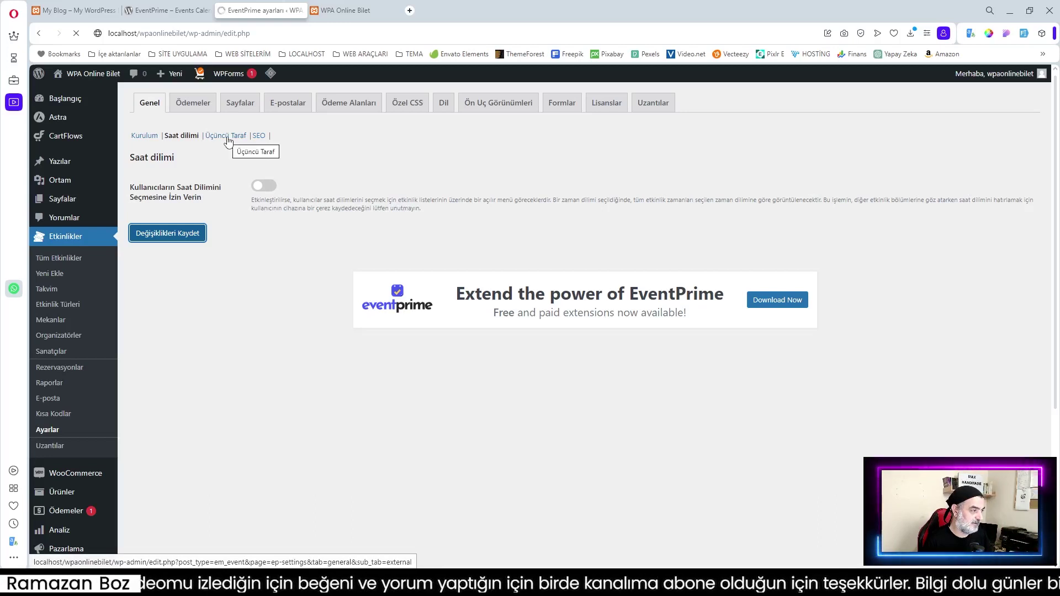
Open the Üçüncü Taraf sub-tab for Google Maps API key, event sharing and reCAPTCHA settings
click(226, 161)
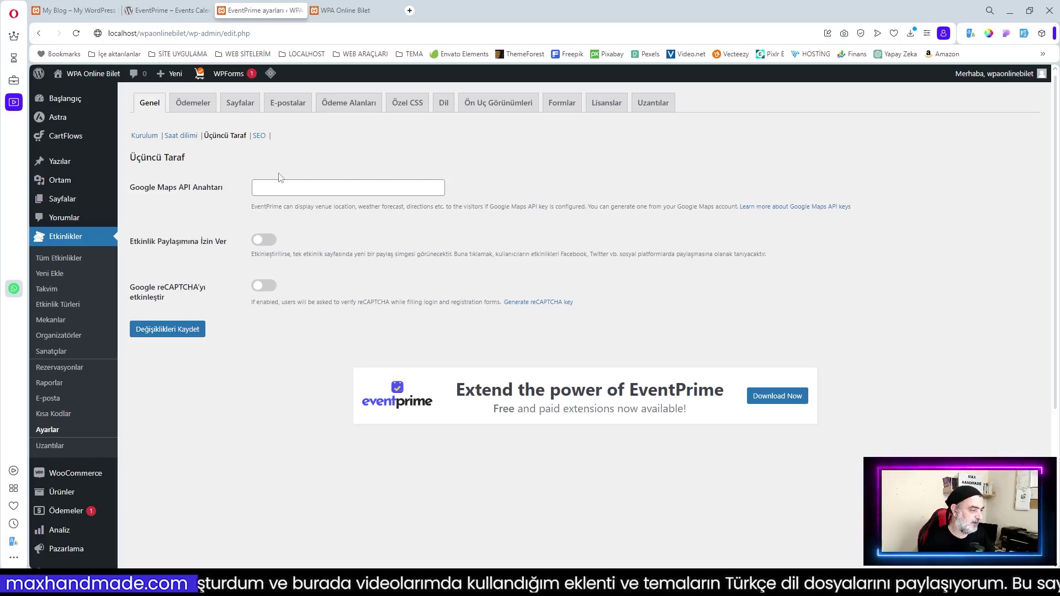
Review EventPrime's SEO settings, then check the site's Kalıcı bağlantılar (permalink) settings
click(261, 138)
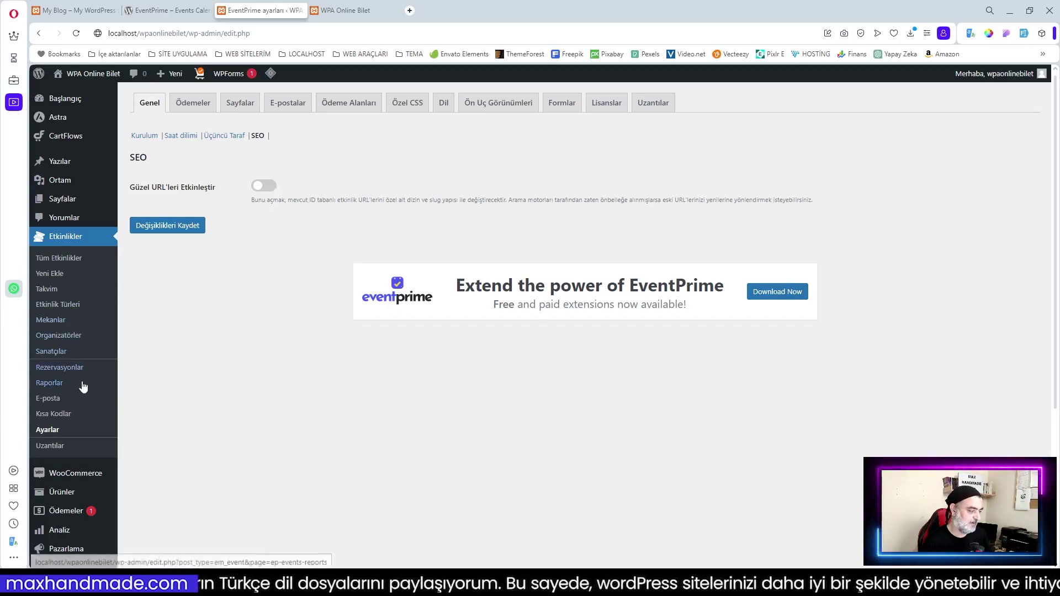
scroll(86, 386, down, 3)
scroll(86, 386, down, 1)
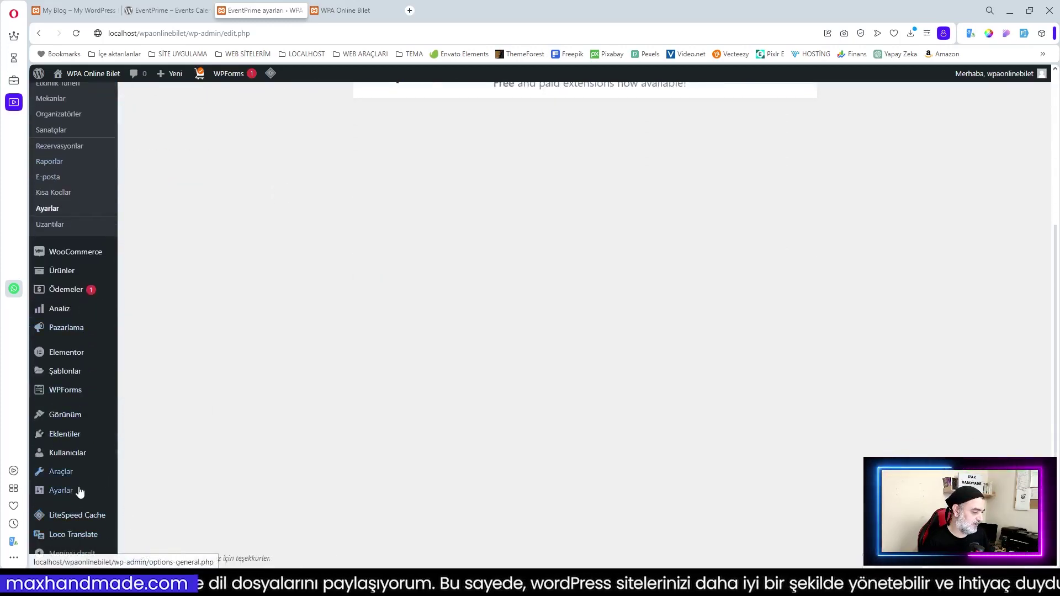
mouse_move(61, 496)
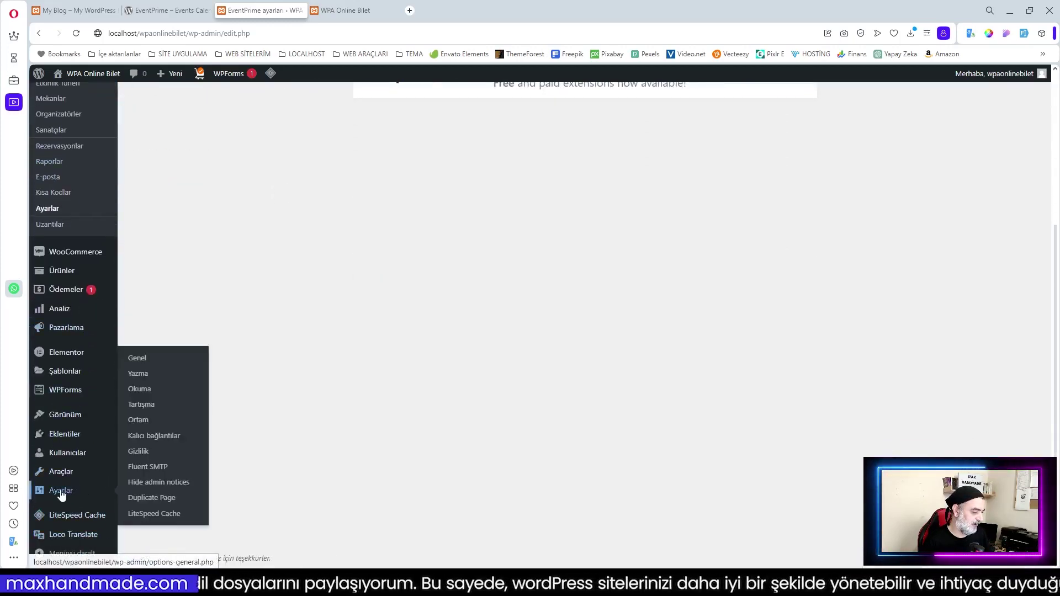
click(170, 439)
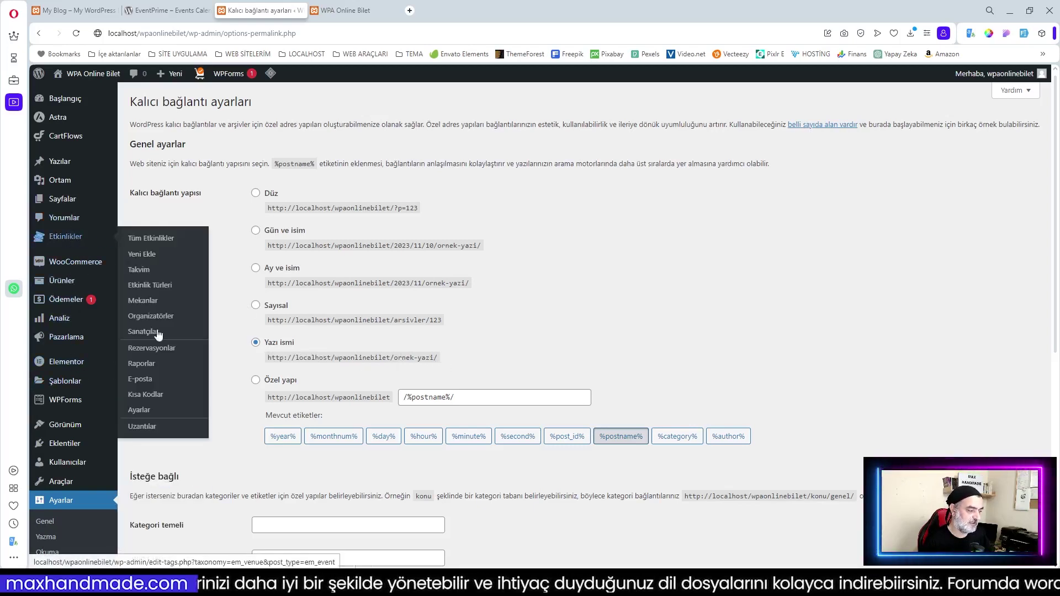
Return to EventPrime's settings via SEO and open the Ödemeler (payments) tab
click(139, 411)
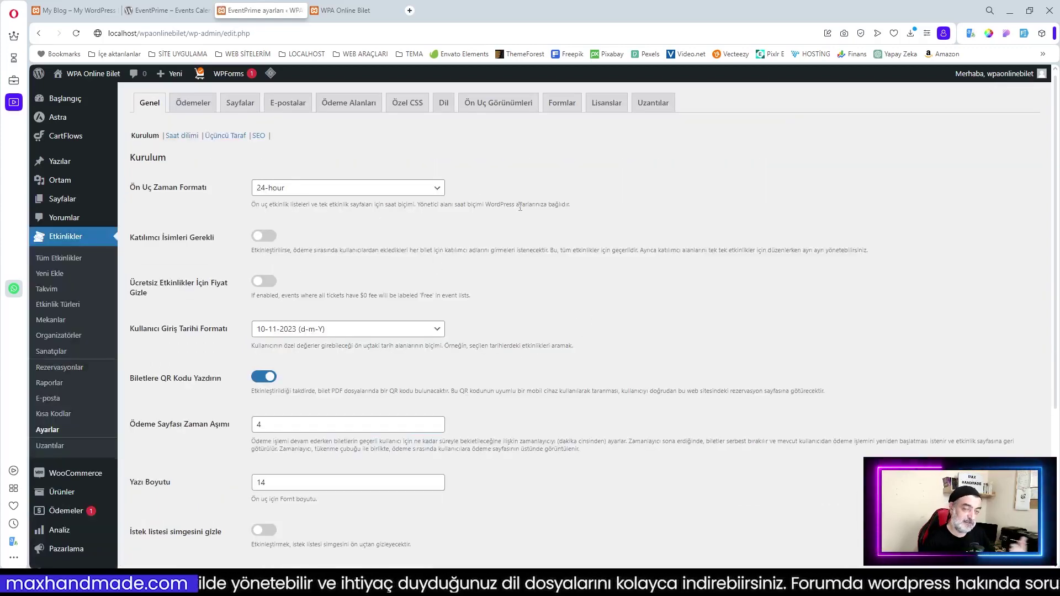
click(260, 136)
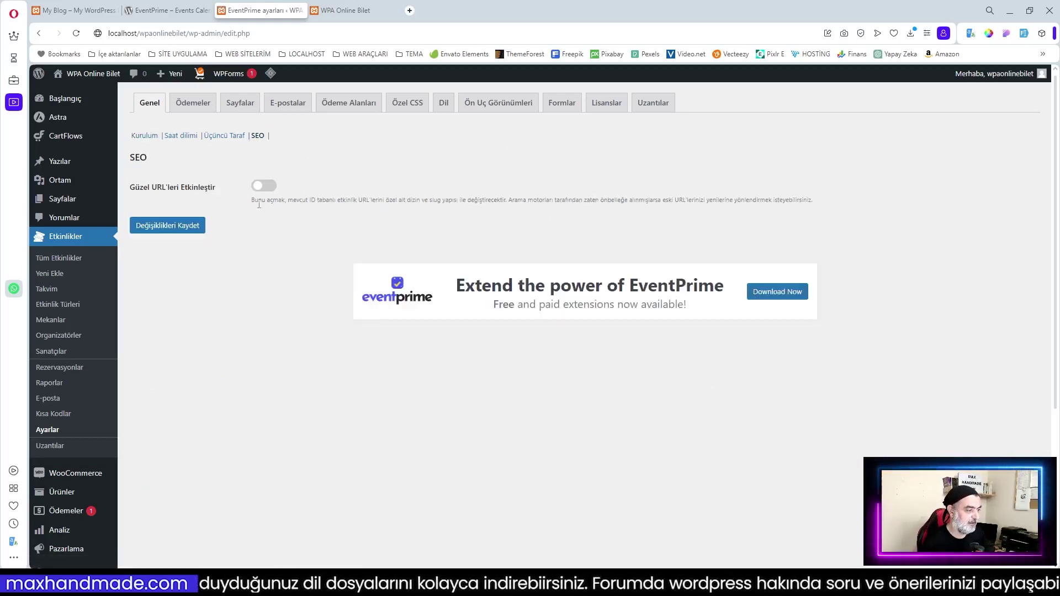
click(193, 105)
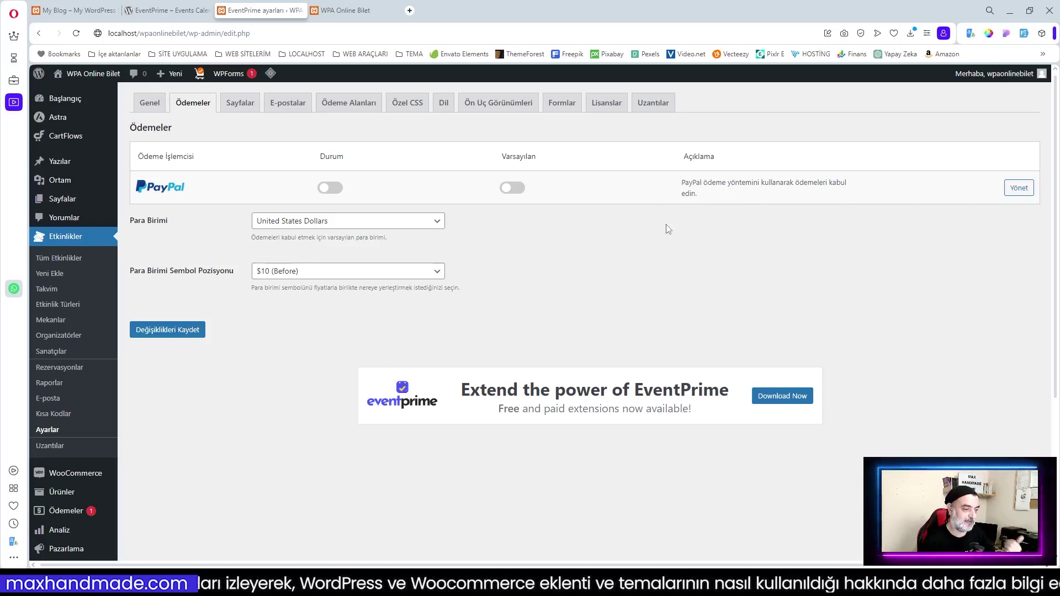
Open the PayPal gateway settings with its on/off switch and client ID field
click(1008, 191)
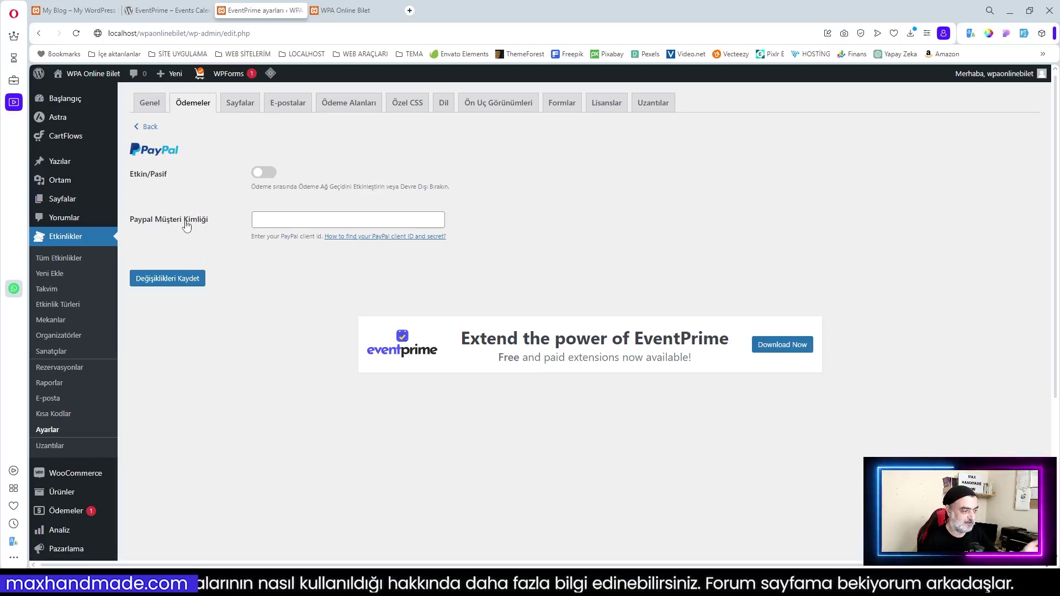
Set the currency to Turkish Lira with '10 $ (After, with space)' position, save, and open Sayfalar
click(148, 127)
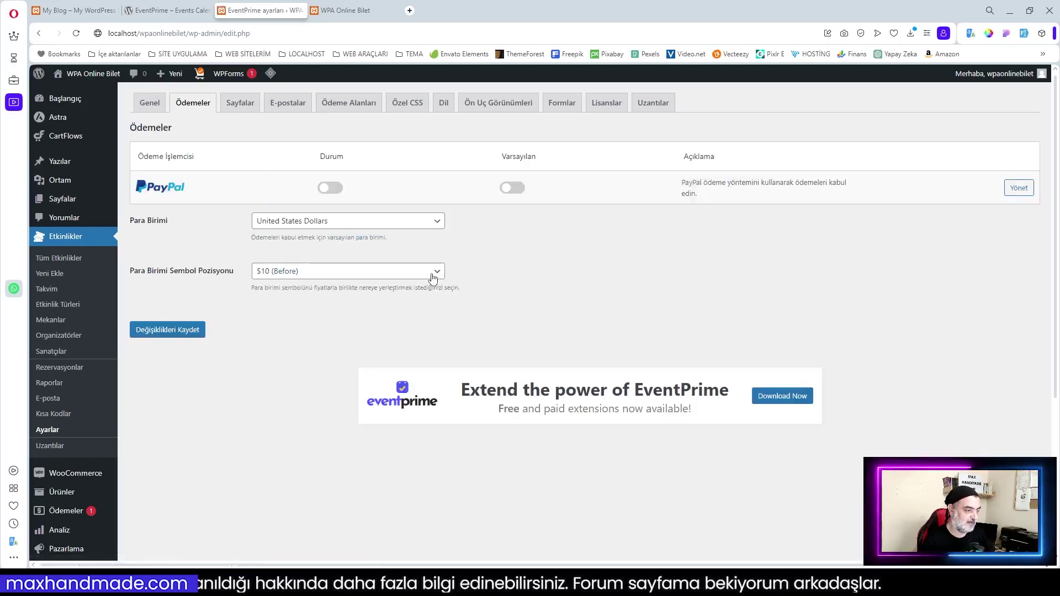
click(318, 222)
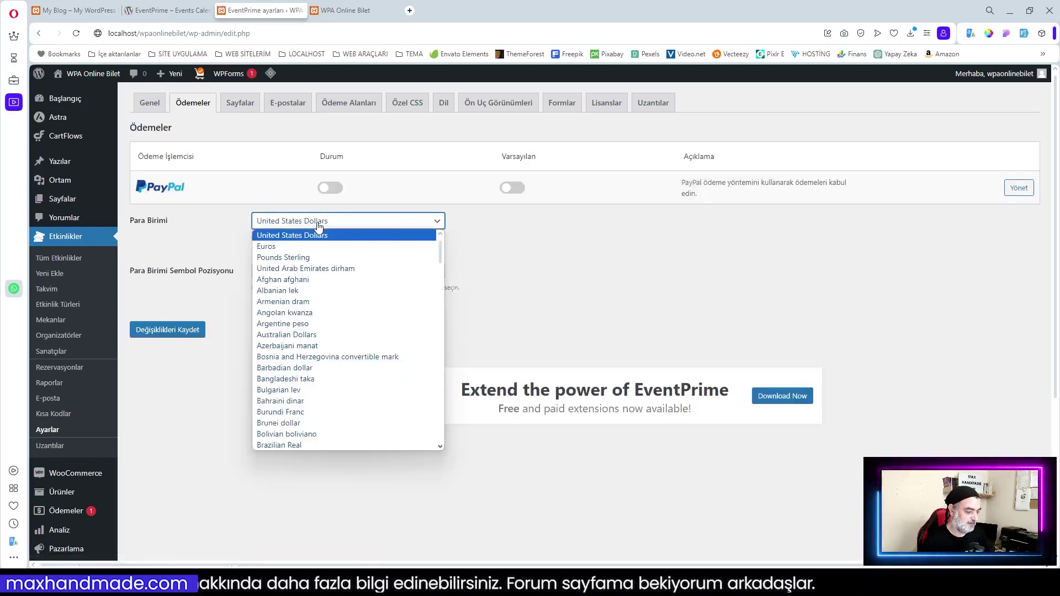
text(thai)
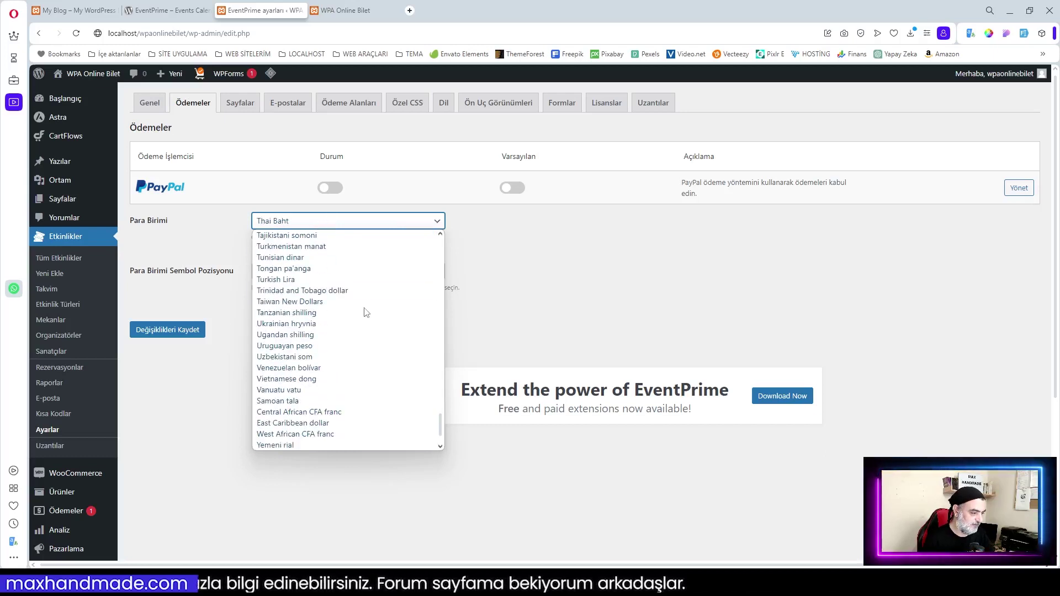
click(365, 280)
click(379, 278)
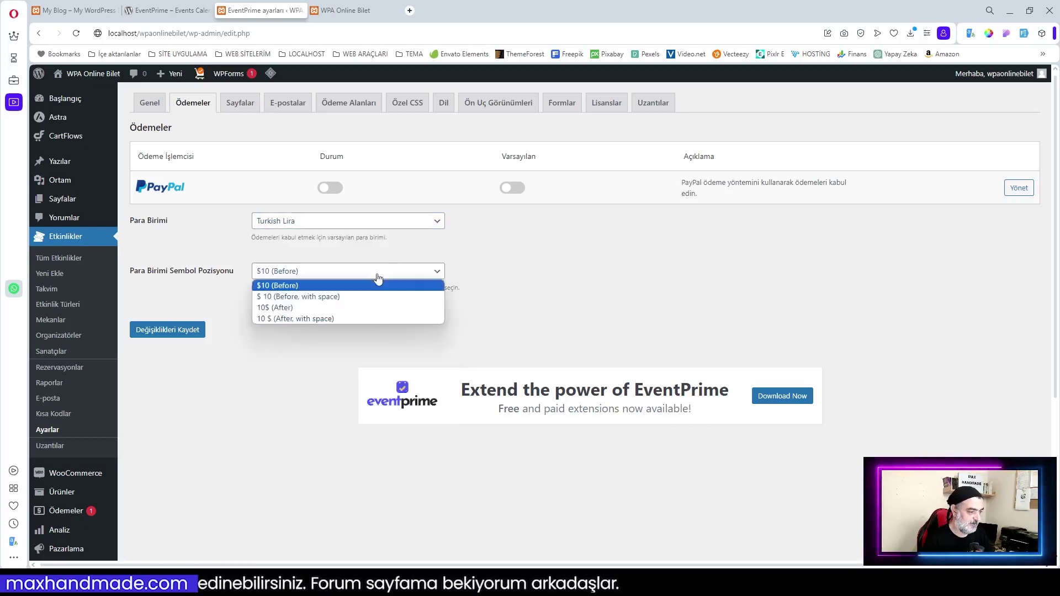
click(325, 318)
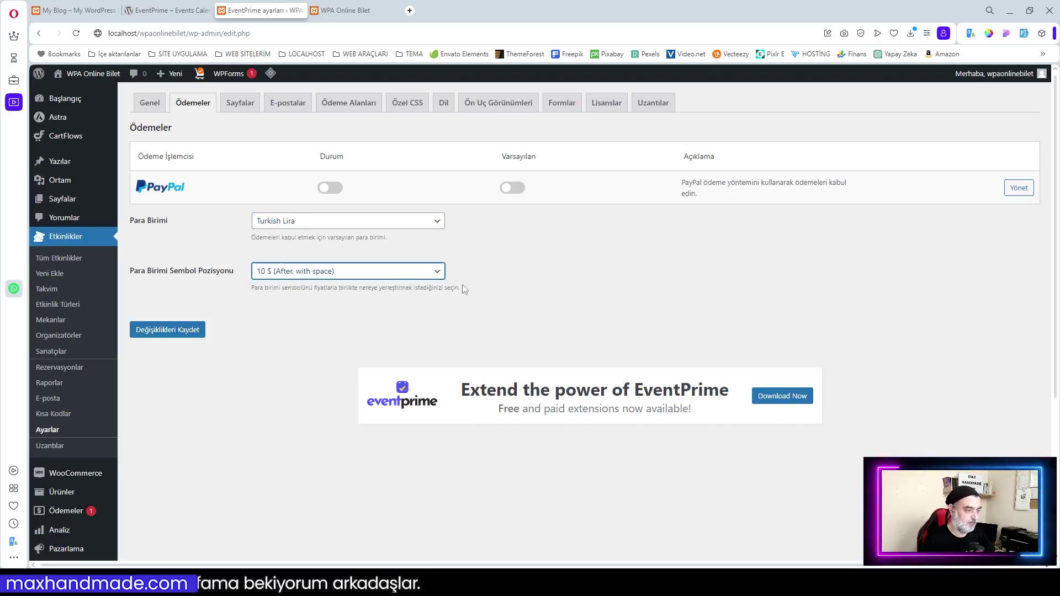
click(165, 331)
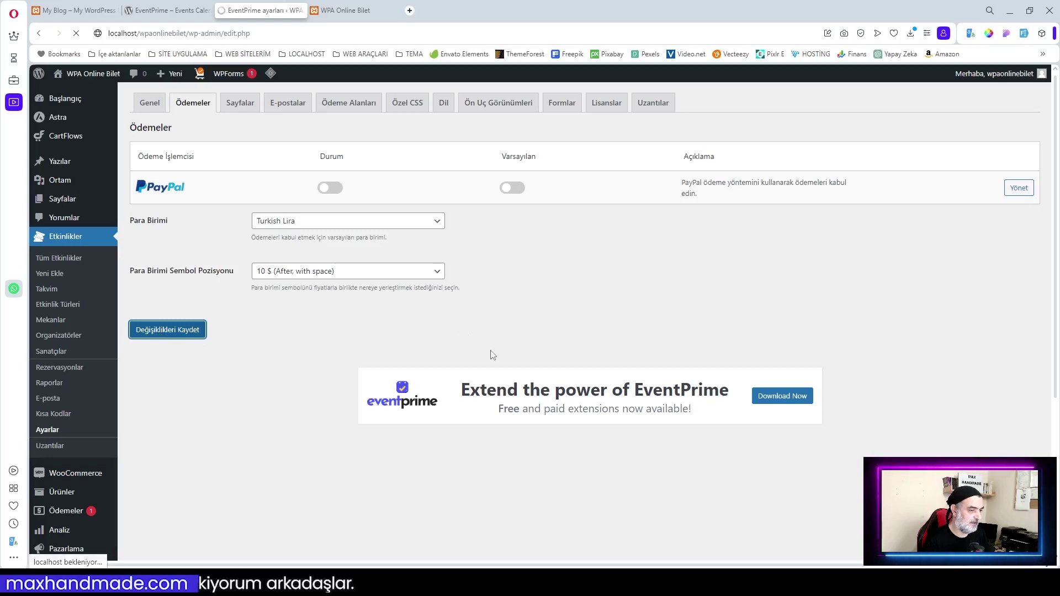
click(243, 108)
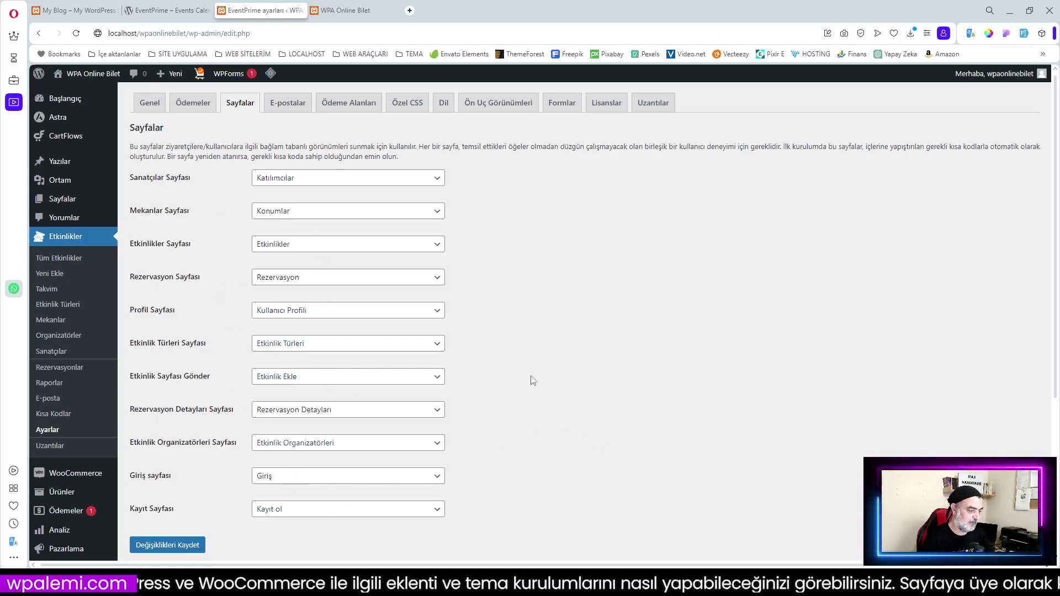
Open the E-postalar tab listing Kayıt E-postası and Rezervasyon Onay E-postası notifications
click(299, 108)
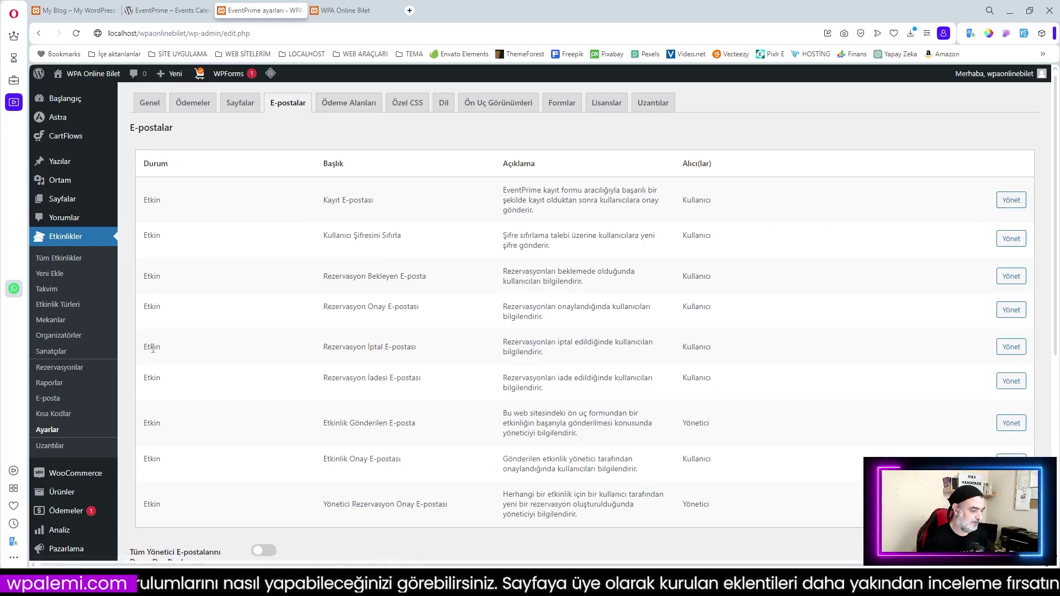
scroll(253, 491, down, 3)
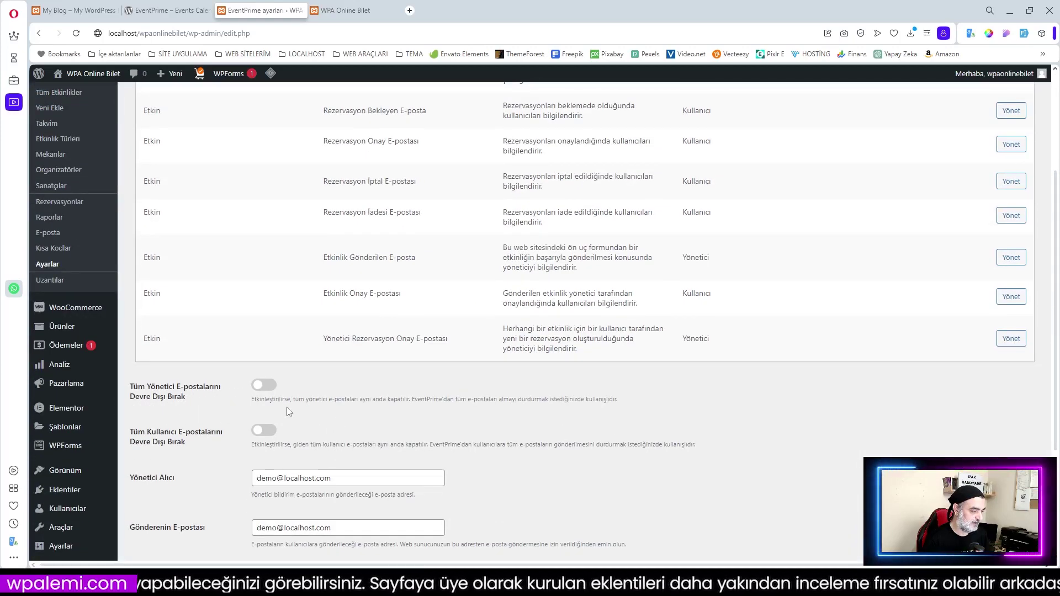
scroll(327, 448, down, 2)
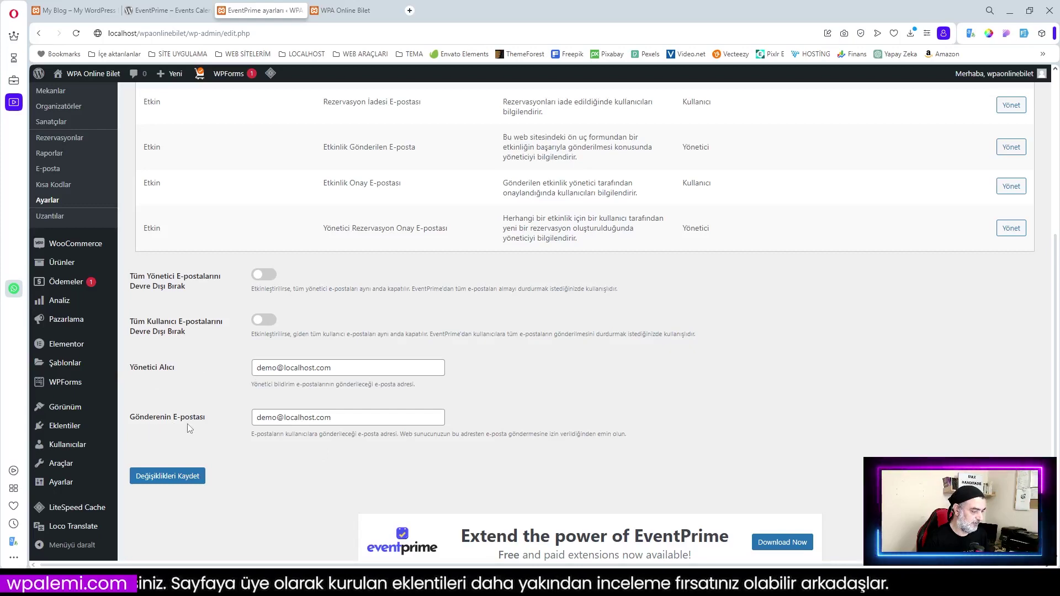
scroll(315, 419, up, 7)
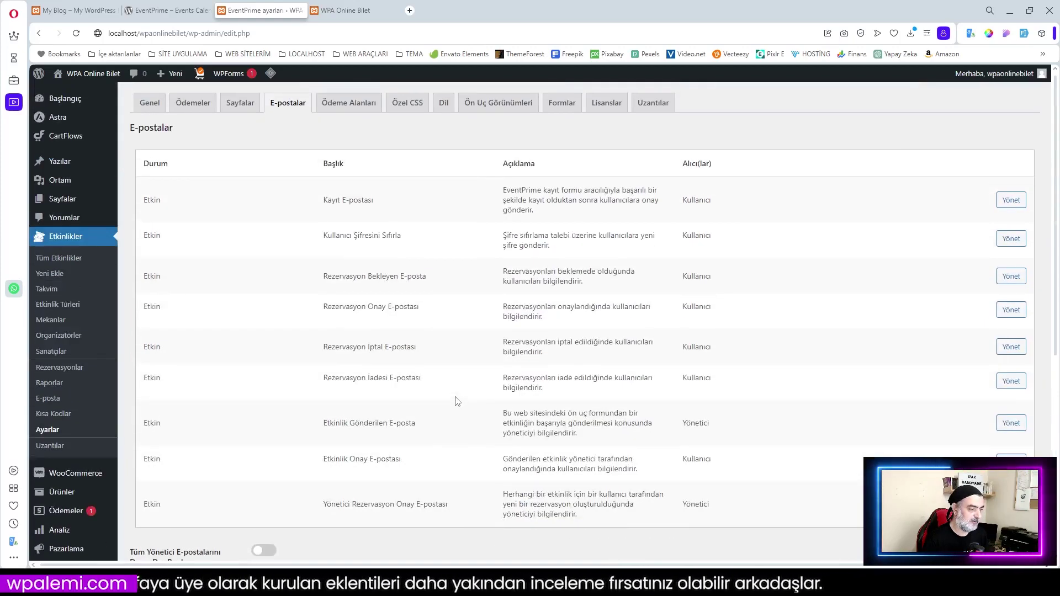
scroll(275, 393, down, 6)
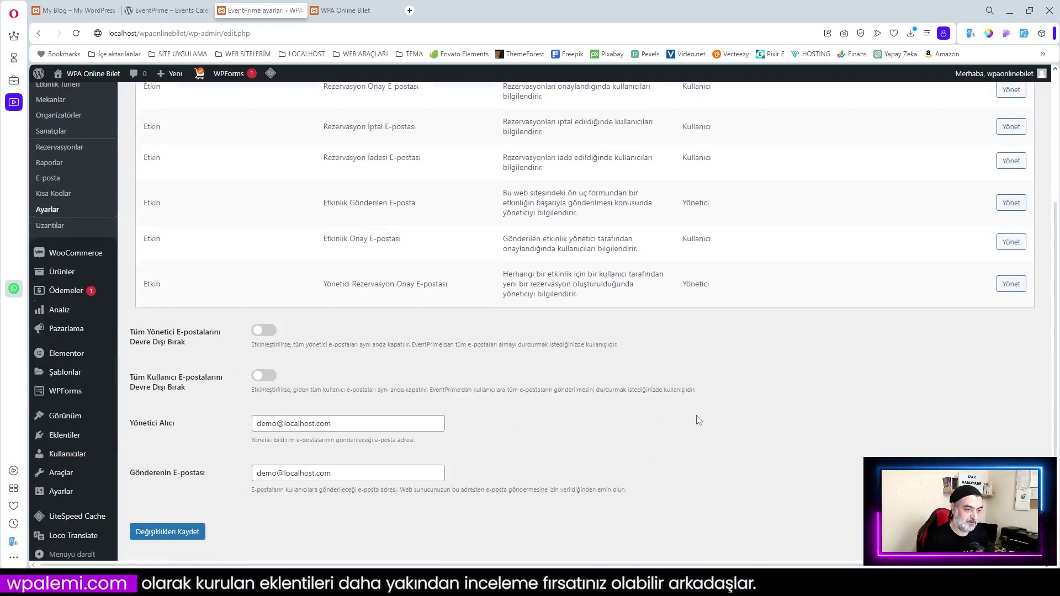
scroll(701, 420, up, 4)
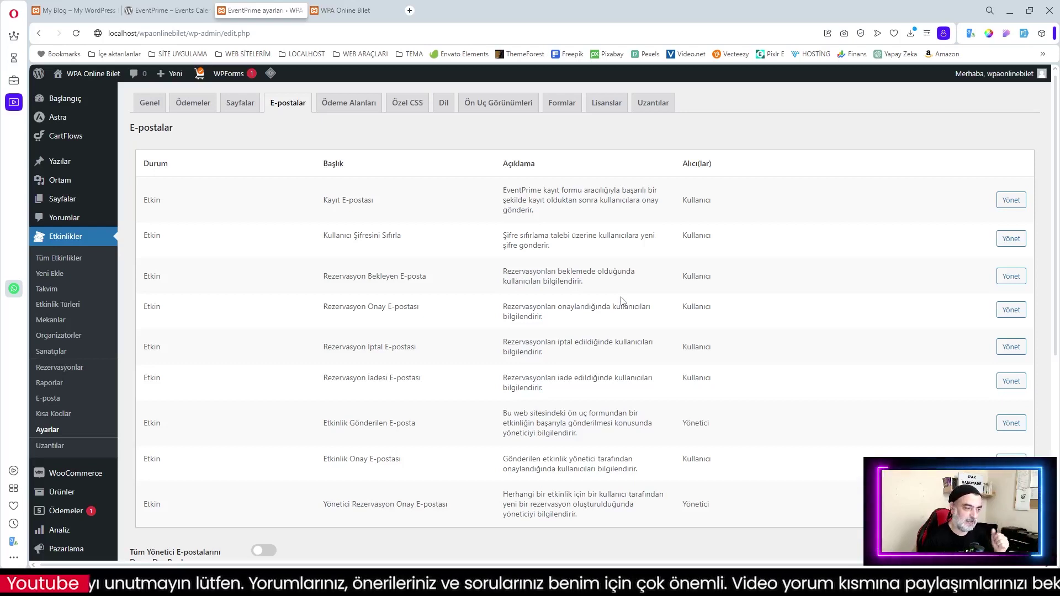
Review the Kayıt E-postası (registration email) template and save it unchanged
click(1011, 200)
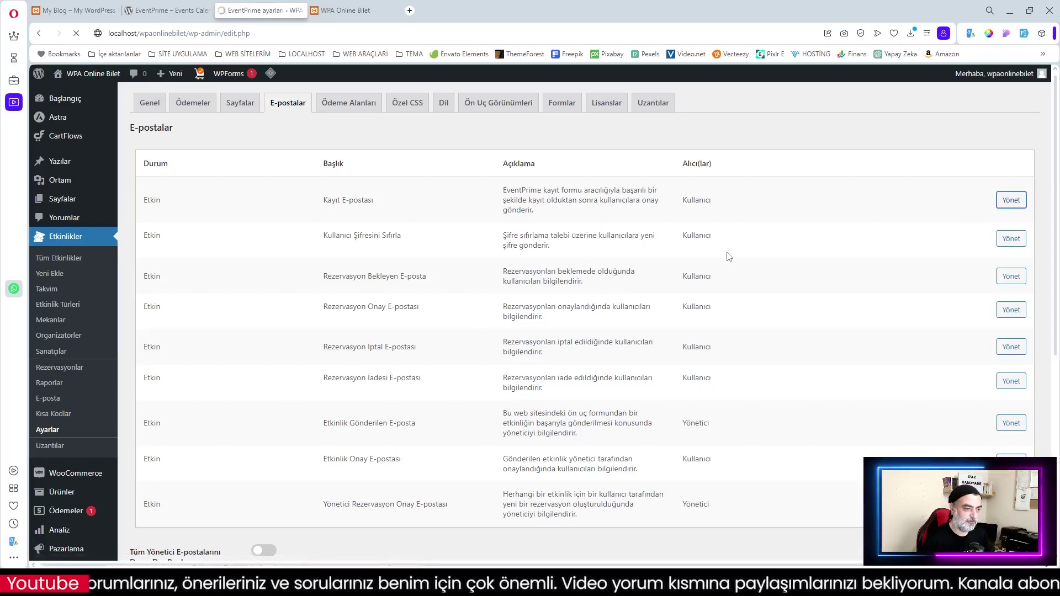
scroll(651, 387, down, 5)
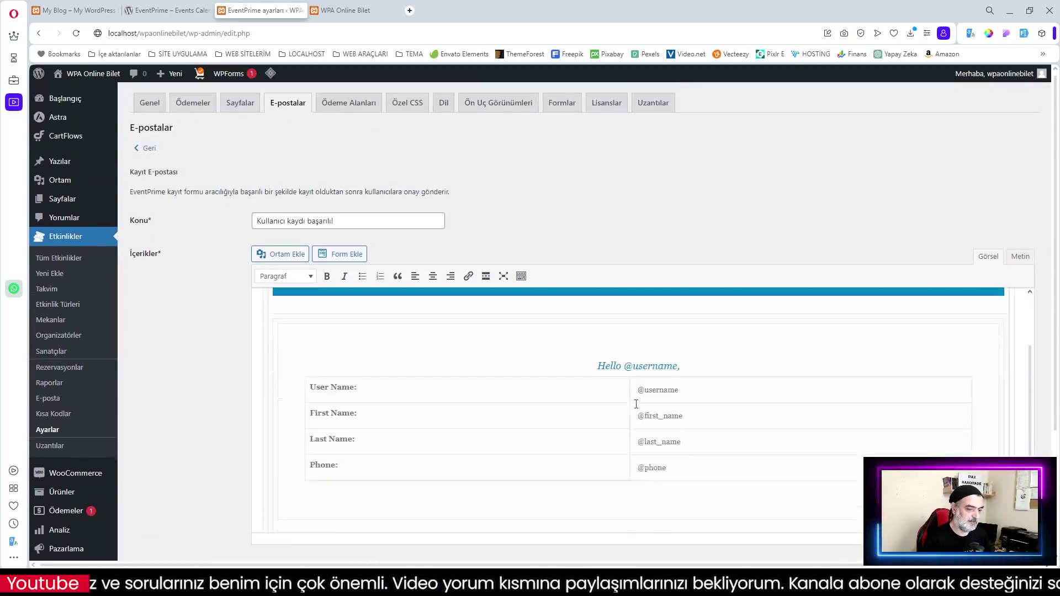
scroll(670, 402, down, 1)
scroll(369, 208, up, 3)
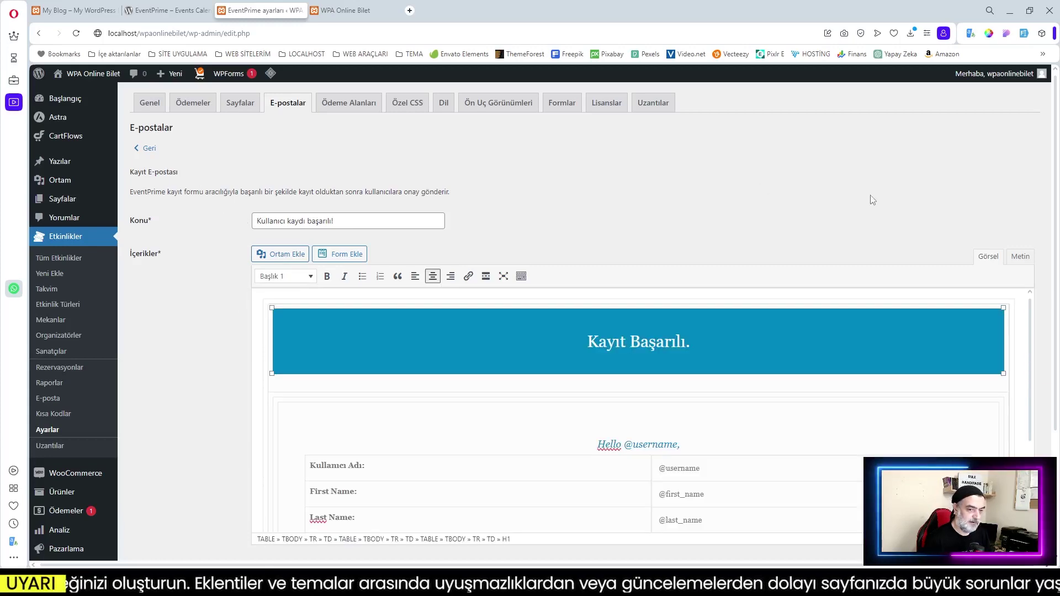
scroll(437, 190, down, 3)
scroll(637, 230, down, 5)
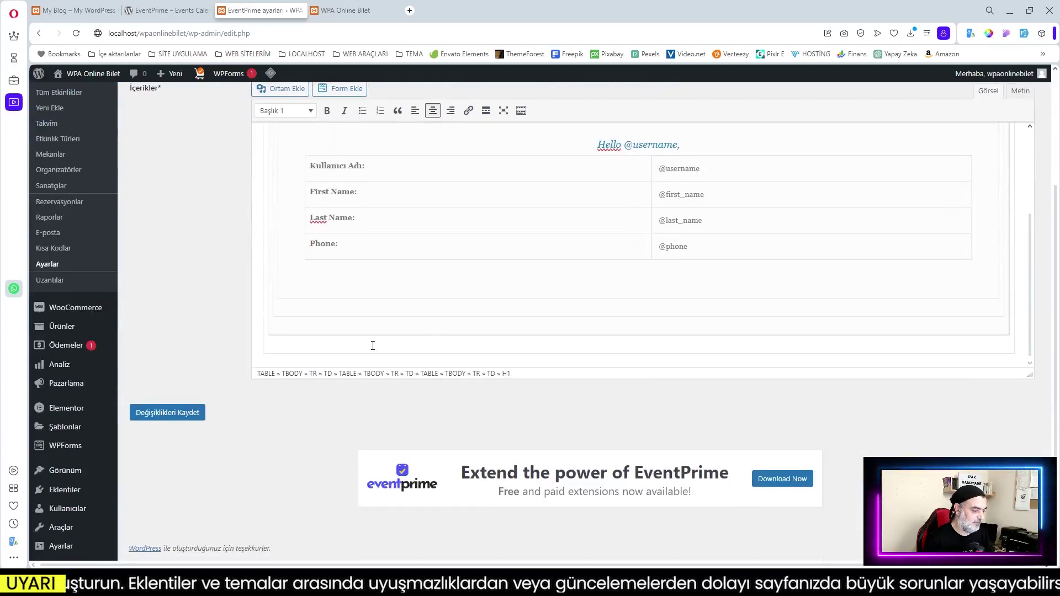
click(165, 418)
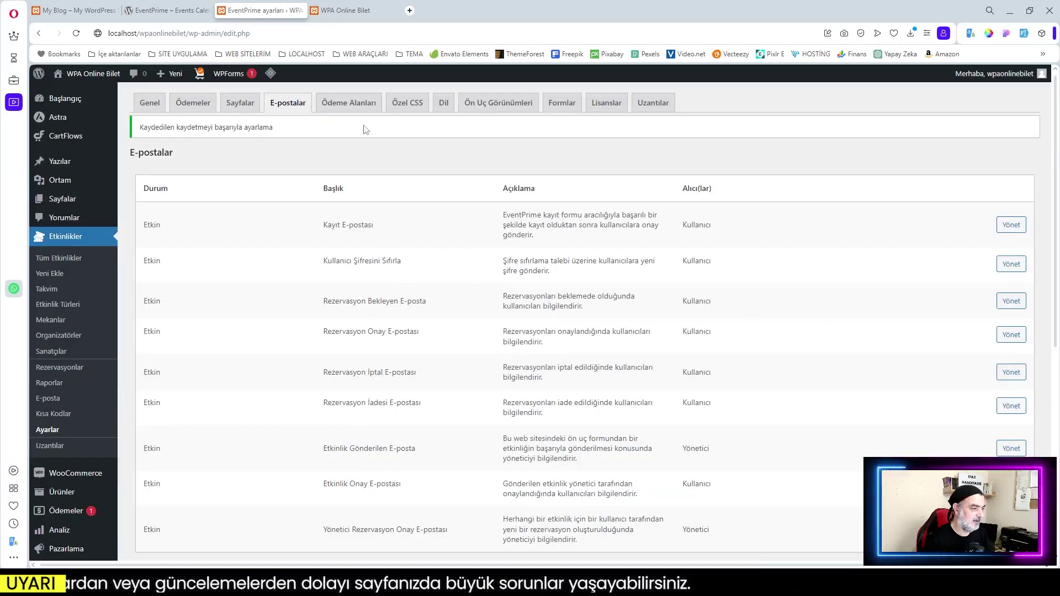
scroll(454, 345, down, 5)
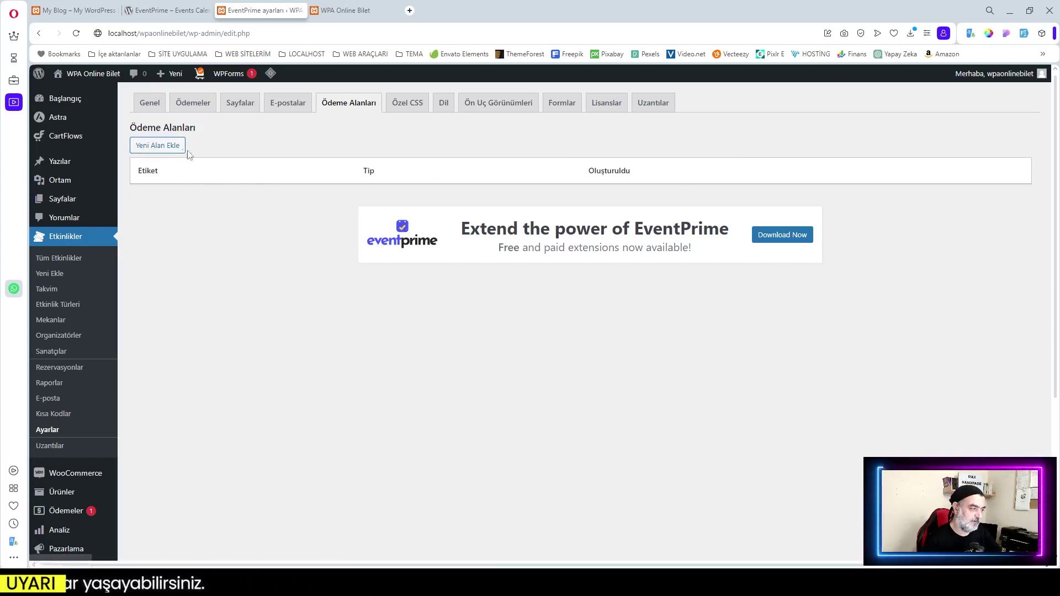
click(155, 146)
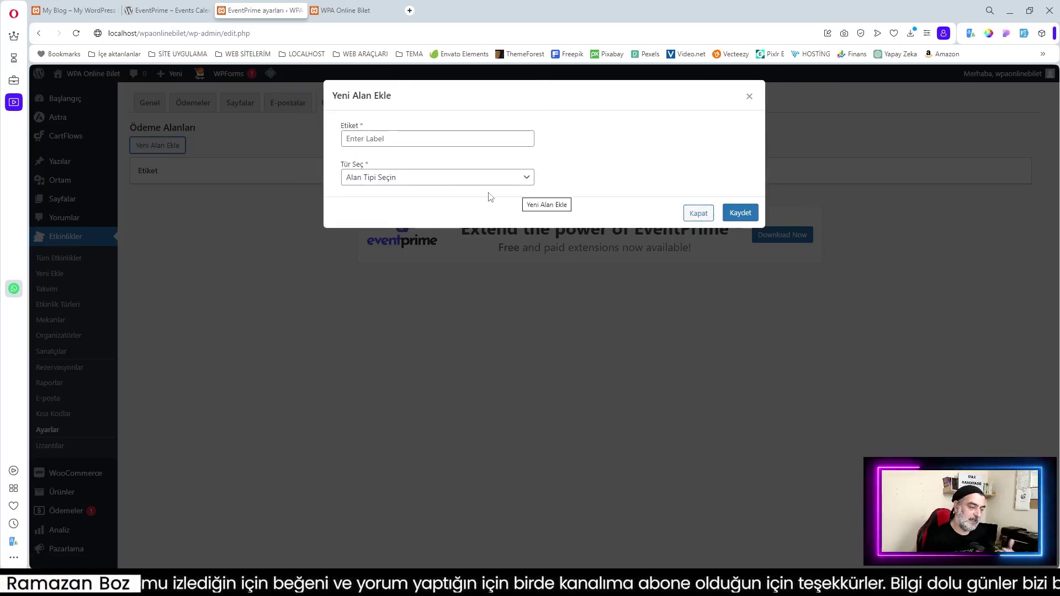
click(423, 179)
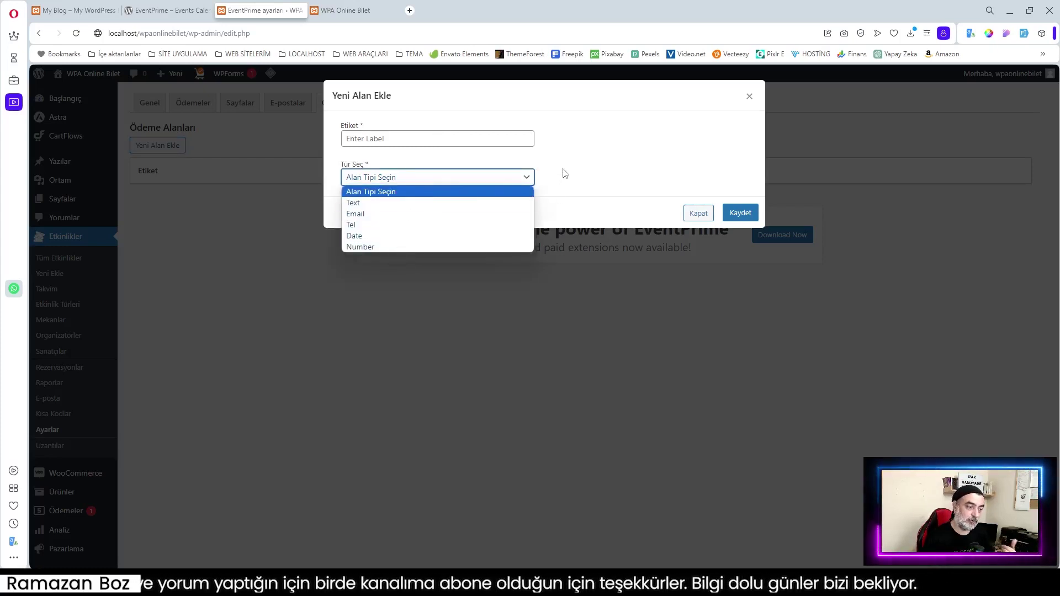
click(697, 213)
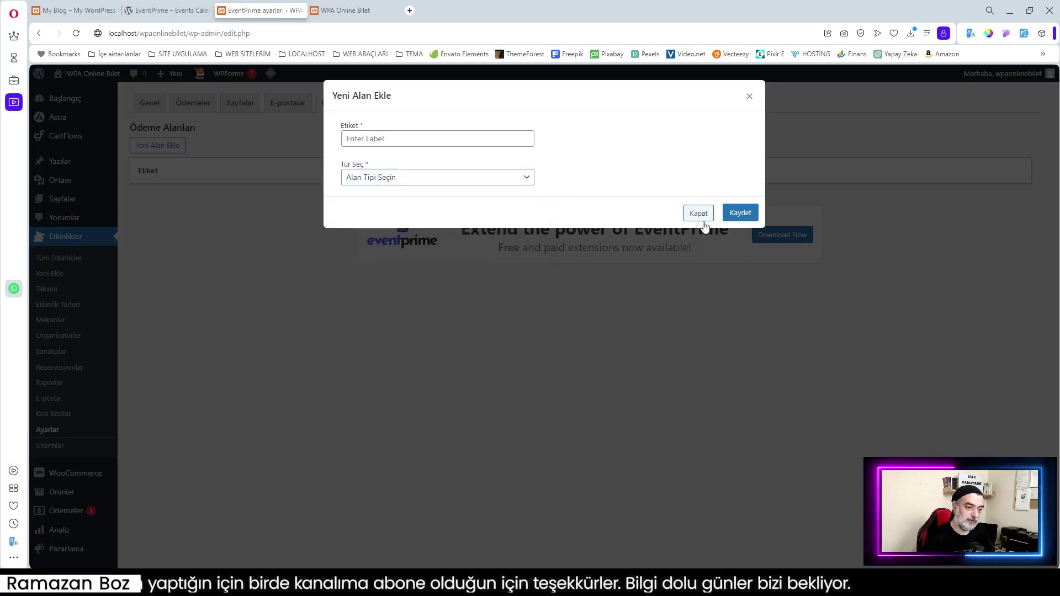
click(700, 214)
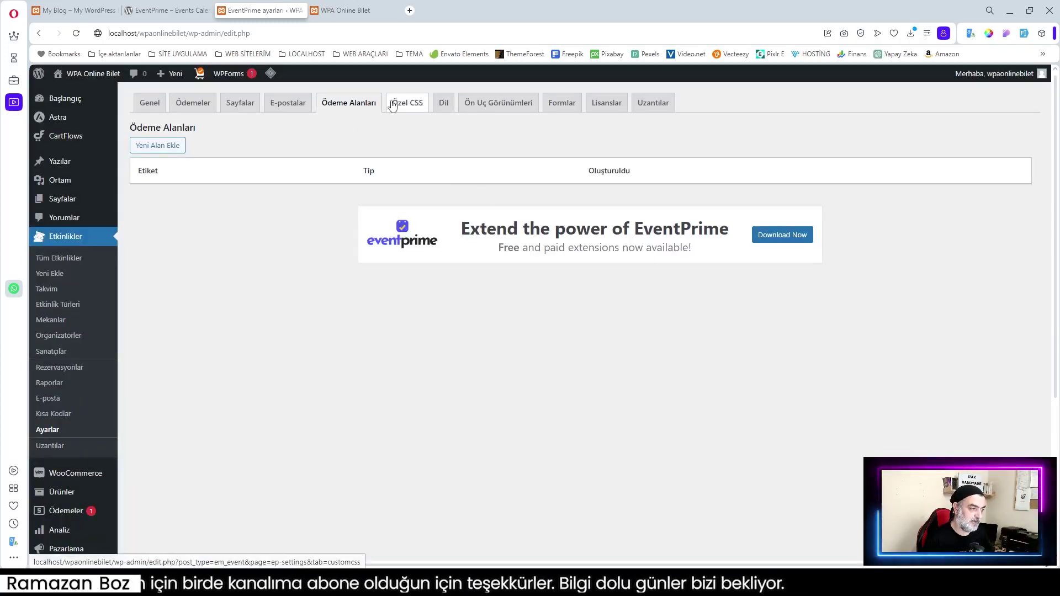
Look over the Özel CSS tab, then open the Dil tab's Etiketler label fields
click(407, 103)
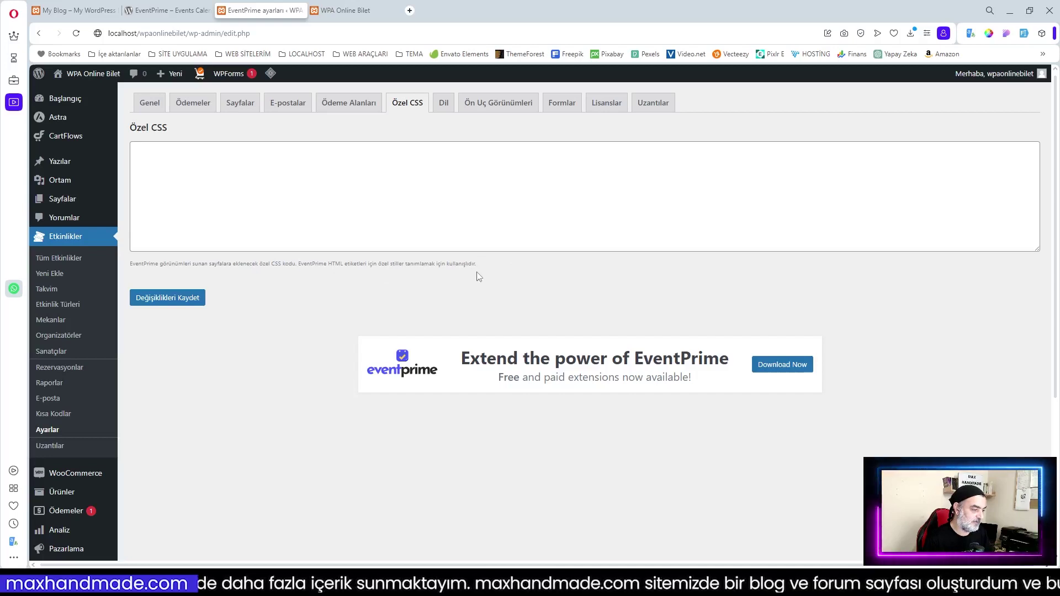
click(443, 104)
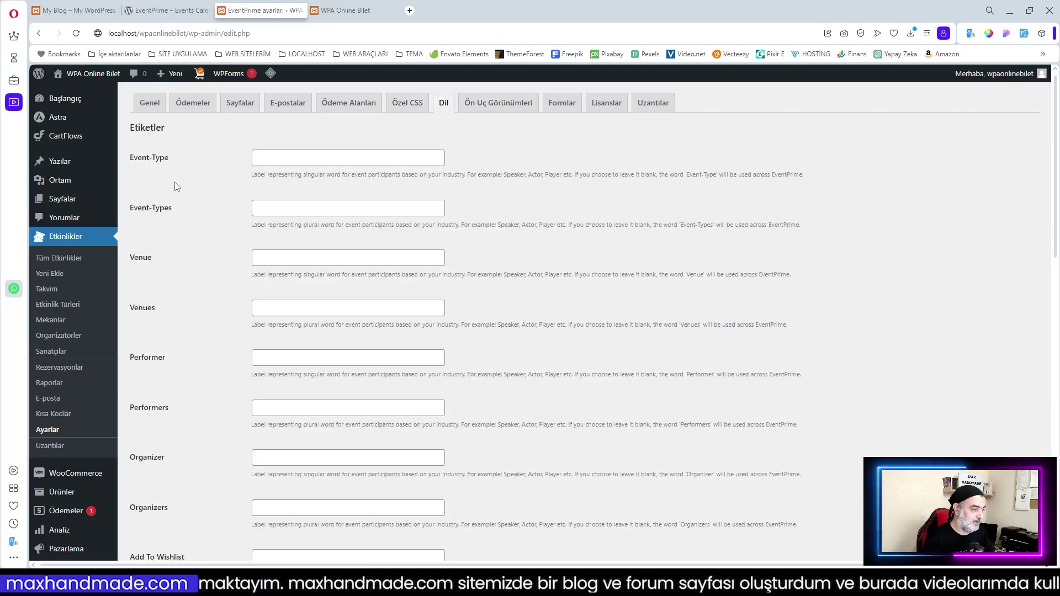
Browse the Dil label fields, select the Event-Type label text, then open Ön Uç Görünümleri
scroll(203, 161, down, 5)
scroll(202, 162, down, 4)
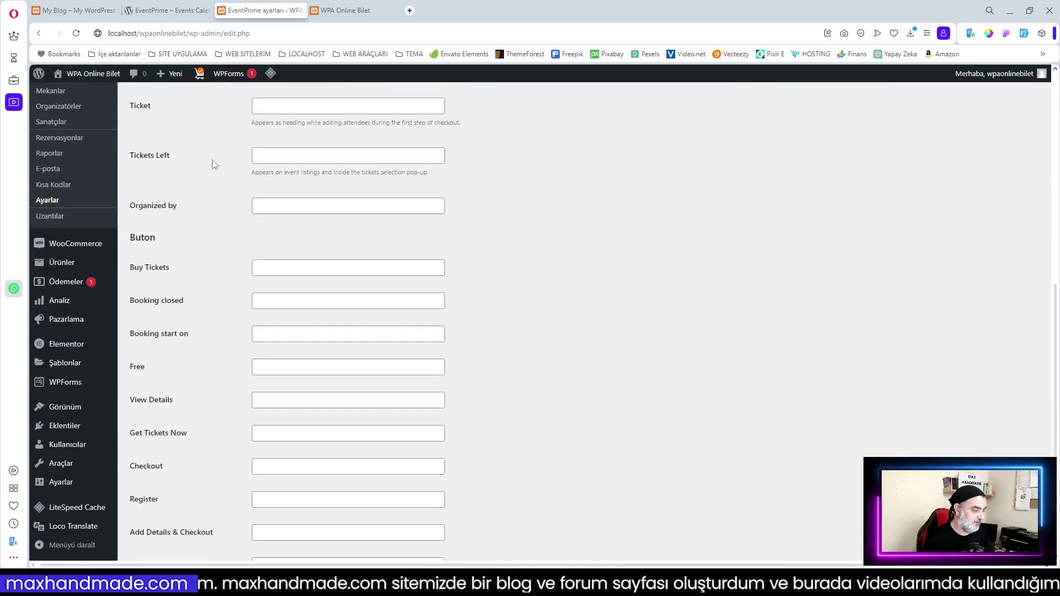
scroll(198, 254, down, 3)
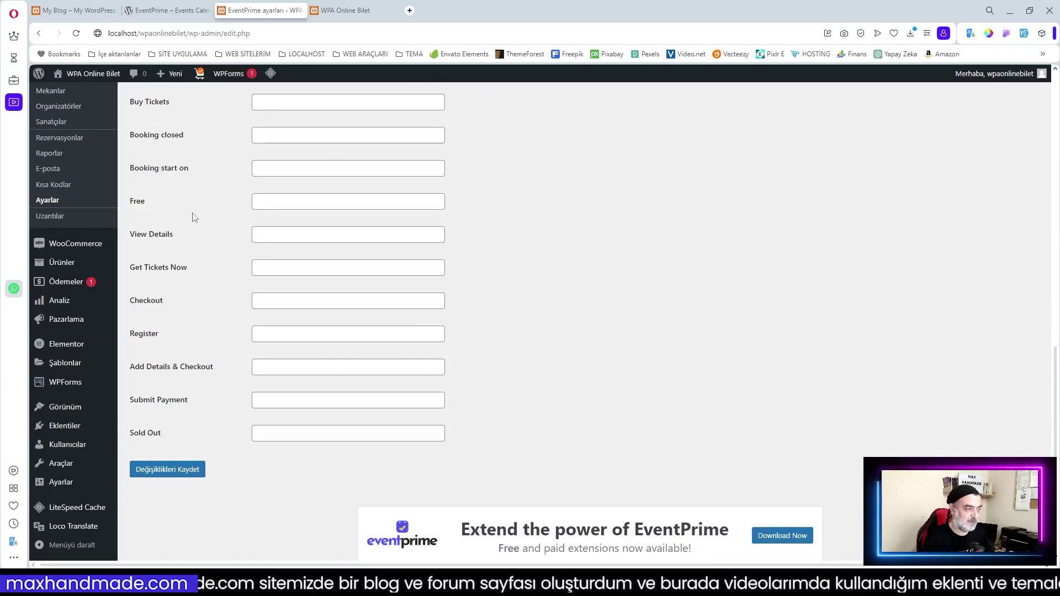
scroll(199, 214, up, 3)
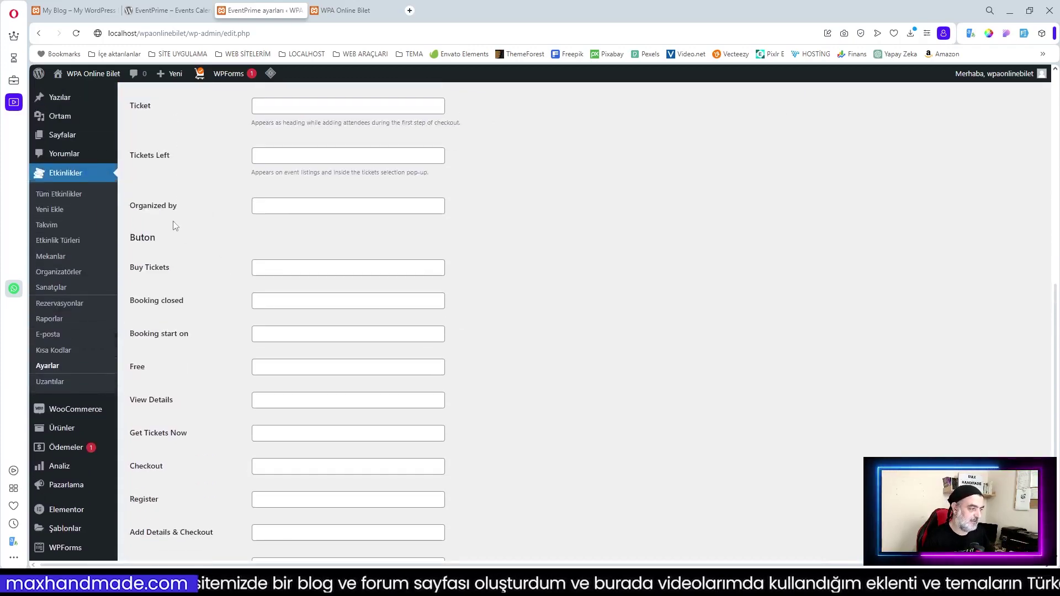
scroll(205, 279, down, 4)
scroll(192, 318, up, 4)
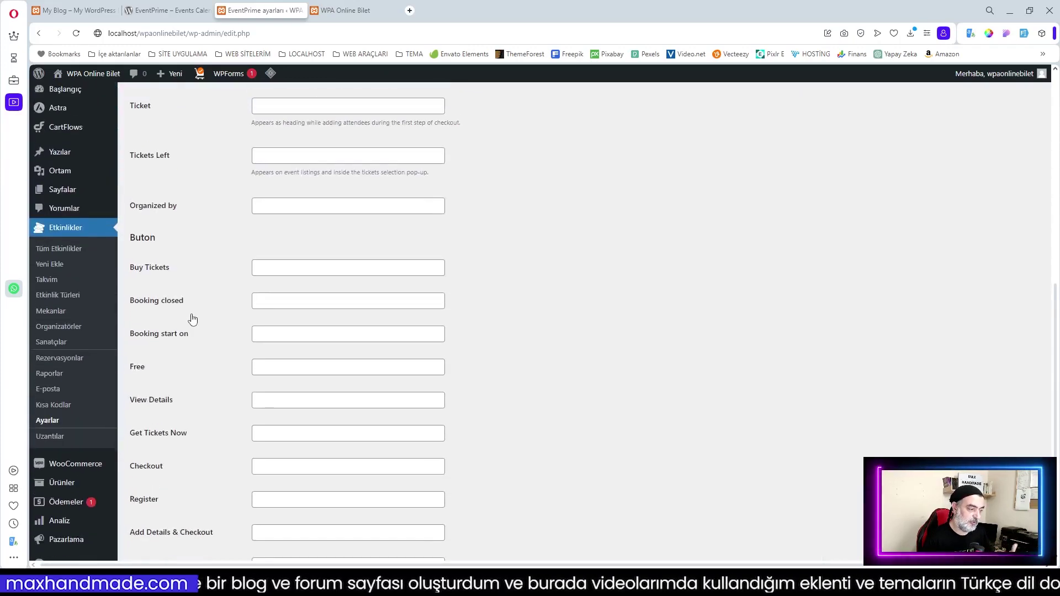
scroll(239, 260, up, 10)
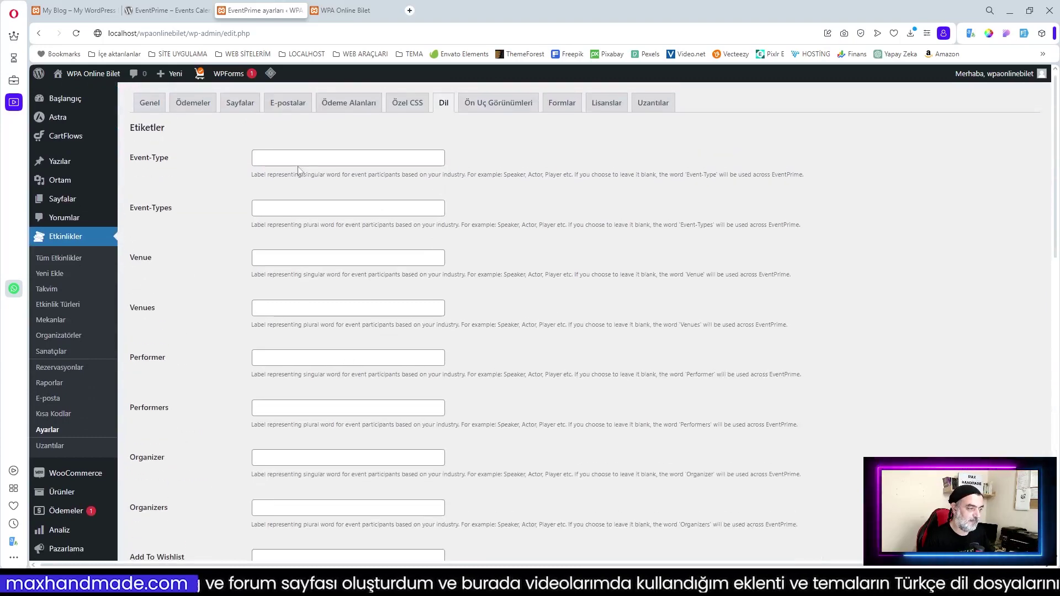
drag(169, 158, 129, 160)
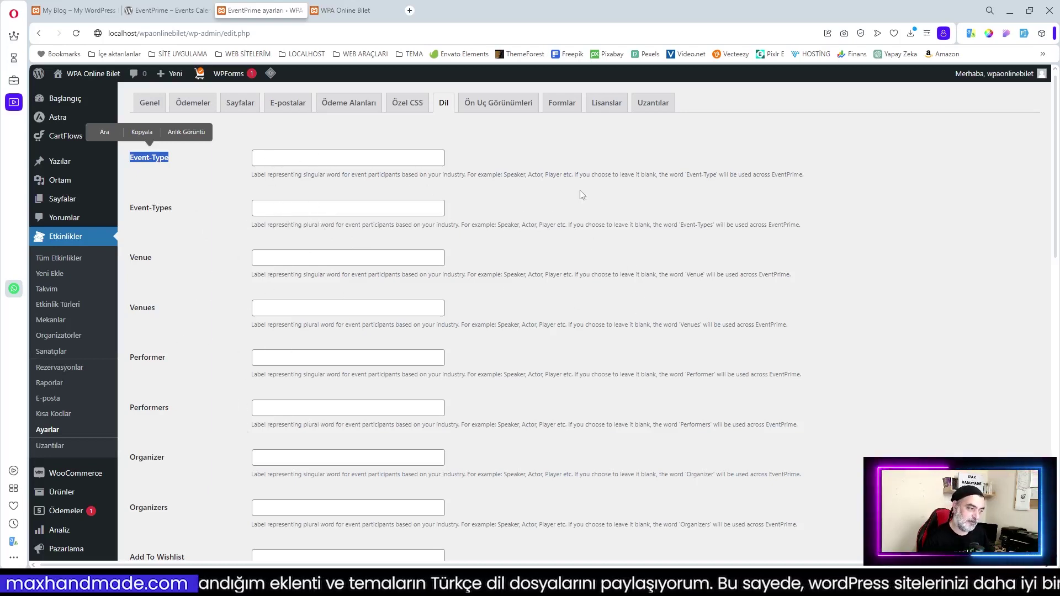
click(496, 105)
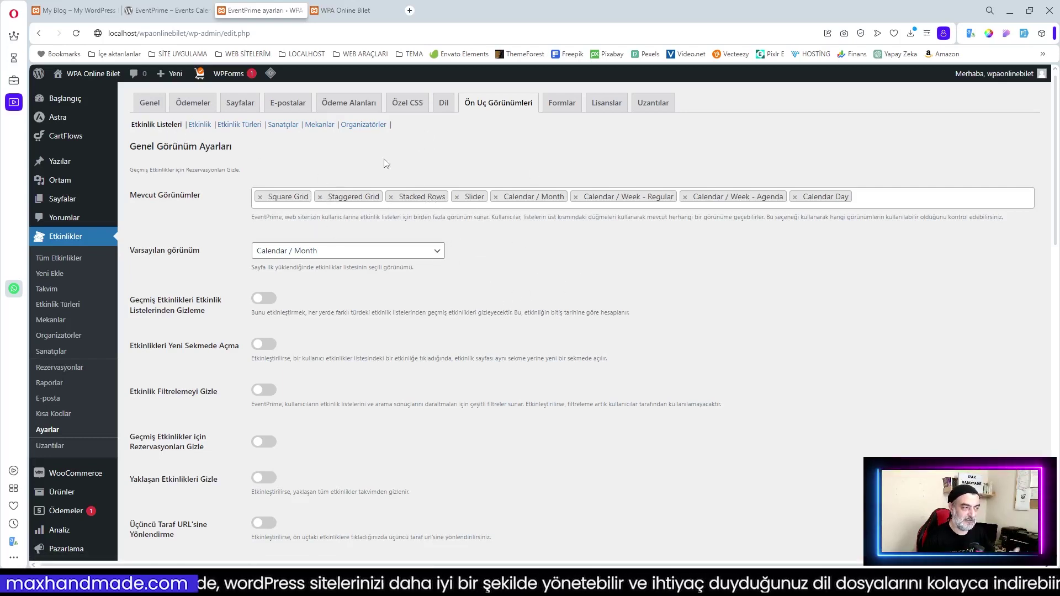
click(72, 10)
scroll(651, 336, down, 4)
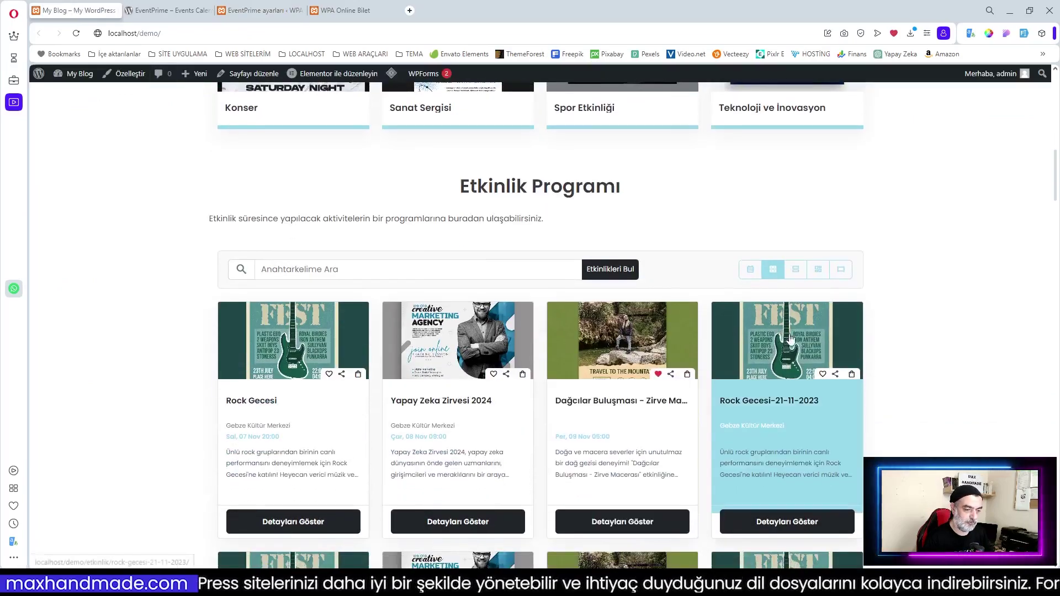
scroll(552, 306, down, 3)
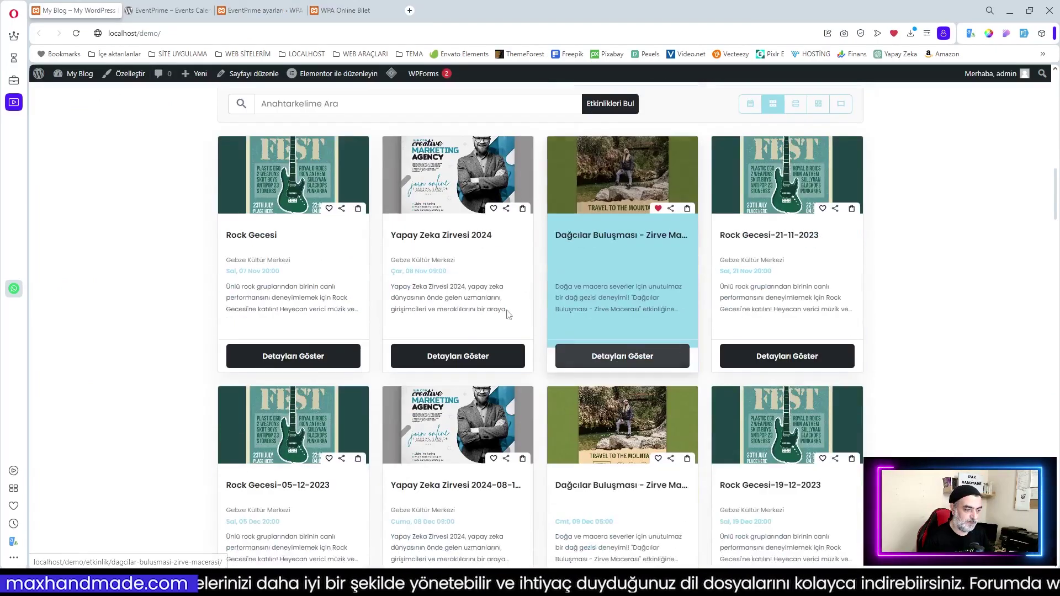
click(258, 10)
click(436, 251)
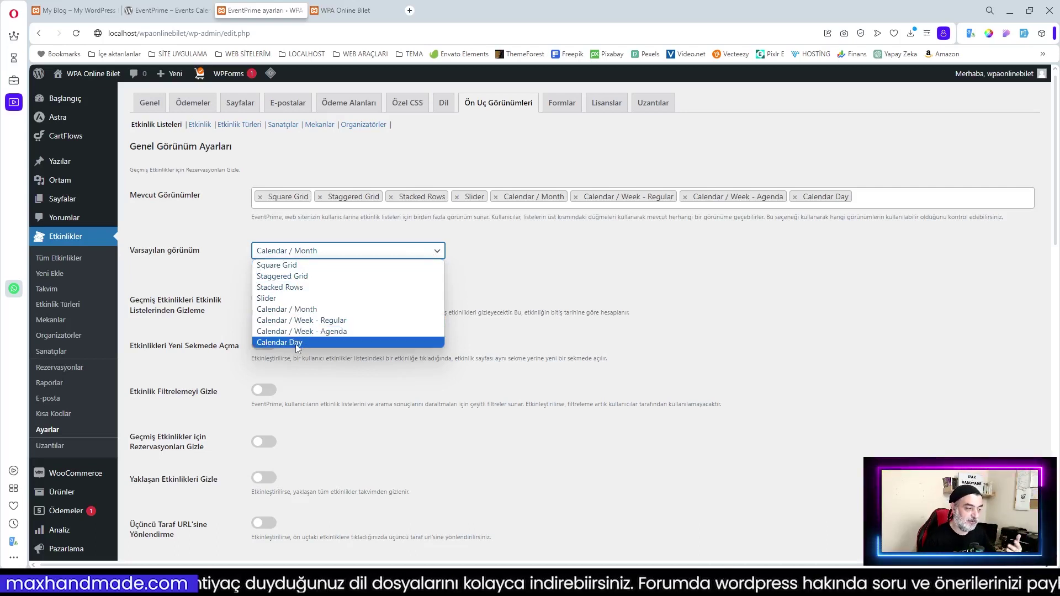
click(541, 279)
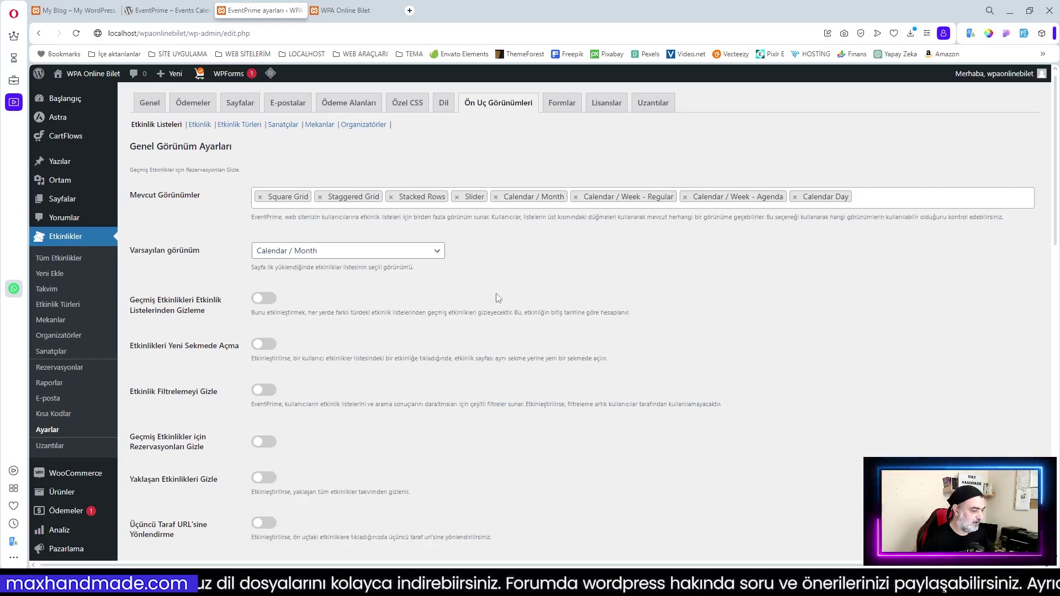
scroll(499, 298, down, 1)
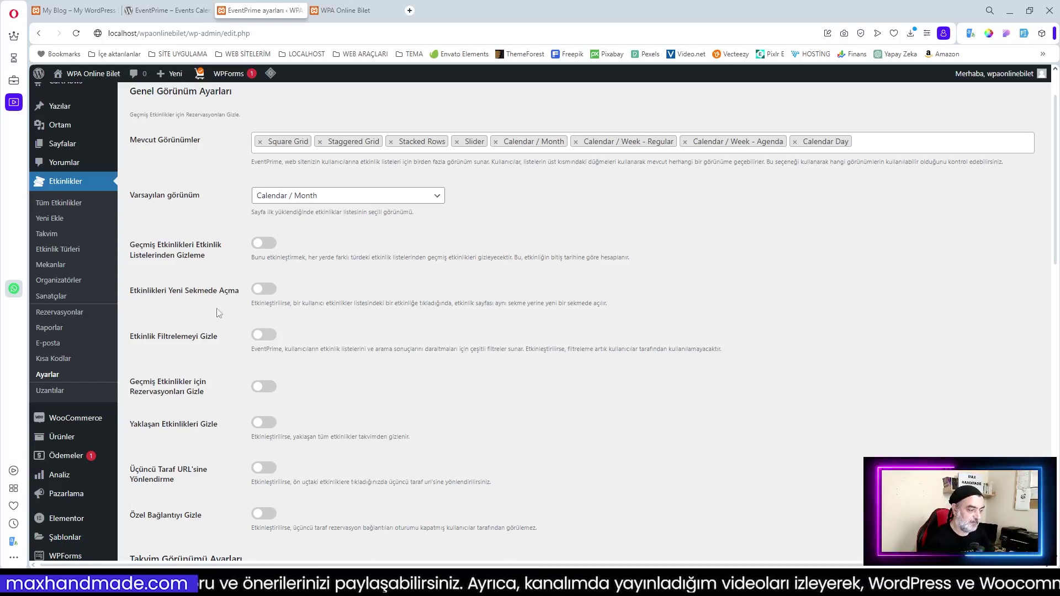
Choose '10 November, 2023' as Başlık Tarih Format and keep Cuma as the column header format
scroll(183, 350, down, 2)
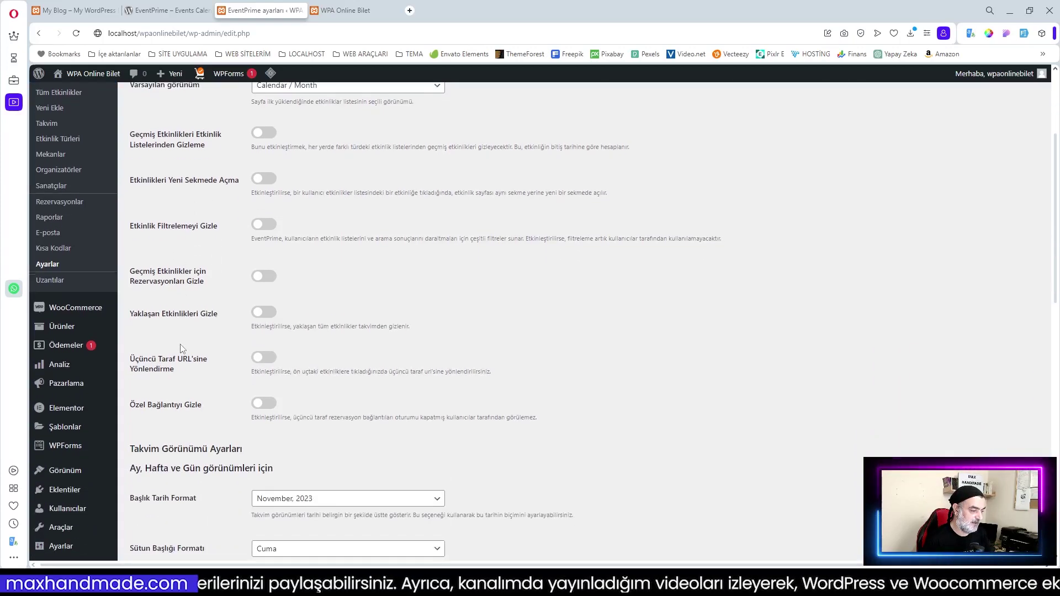
scroll(204, 292, down, 2)
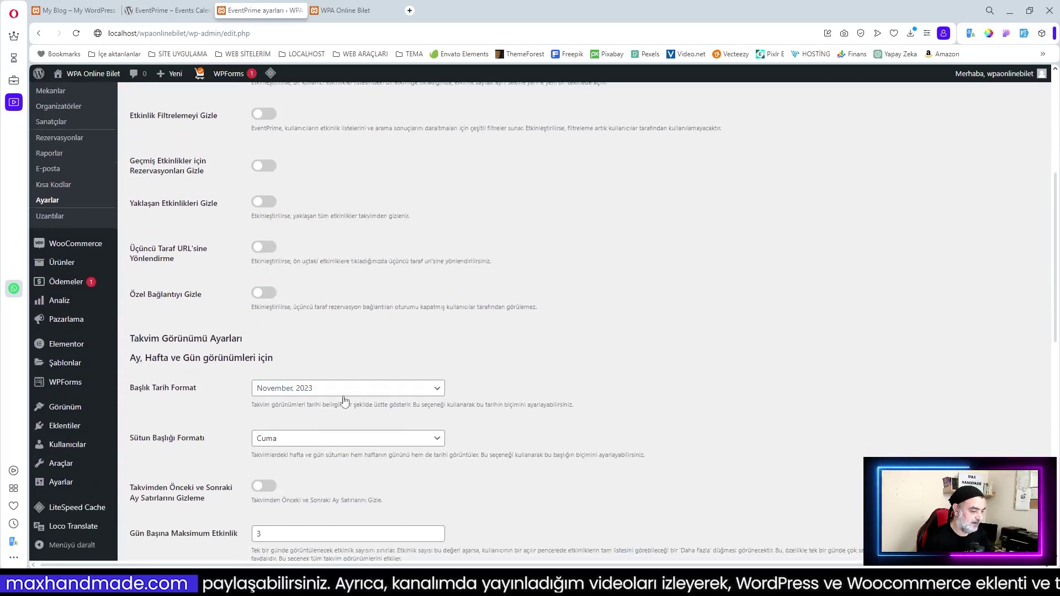
click(308, 390)
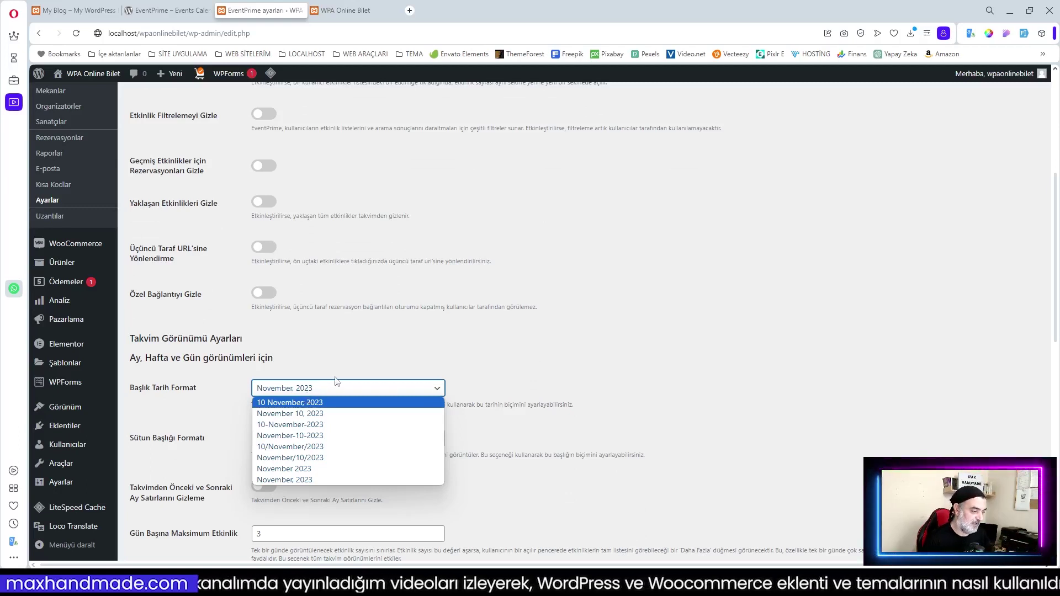
click(288, 404)
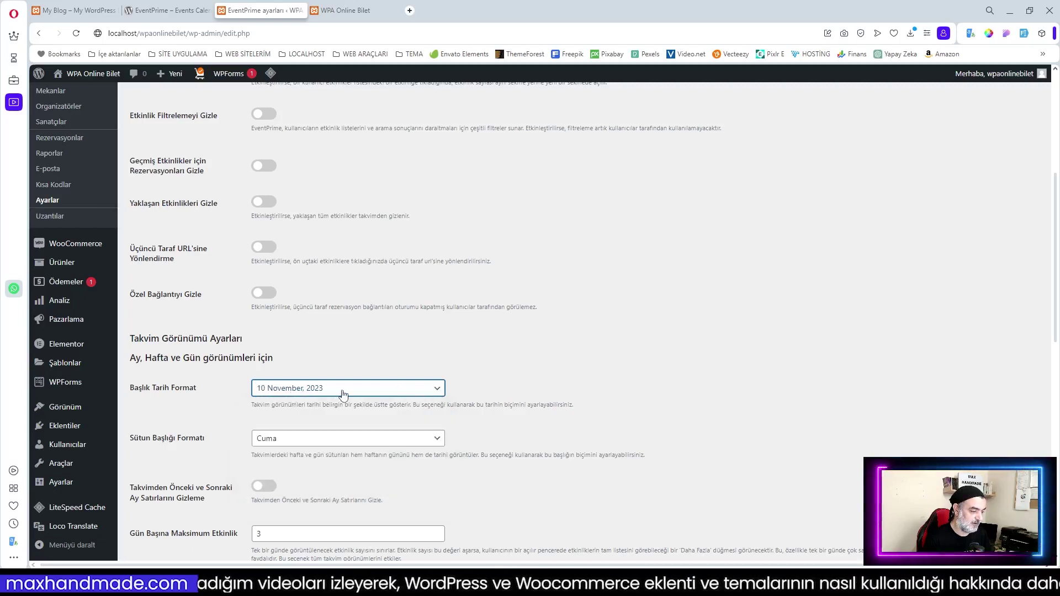
scroll(410, 337, down, 2)
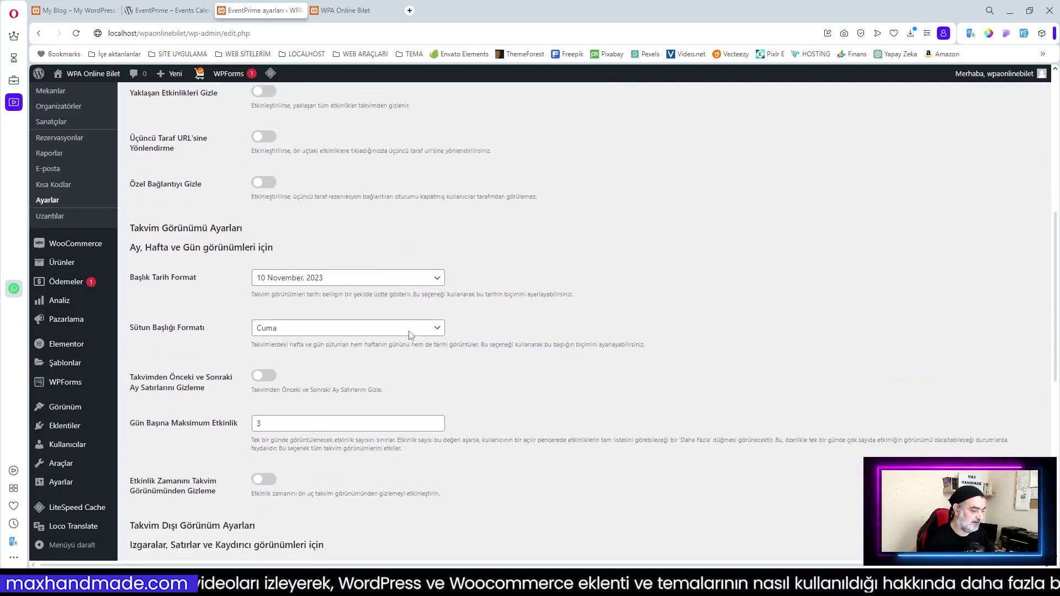
click(293, 331)
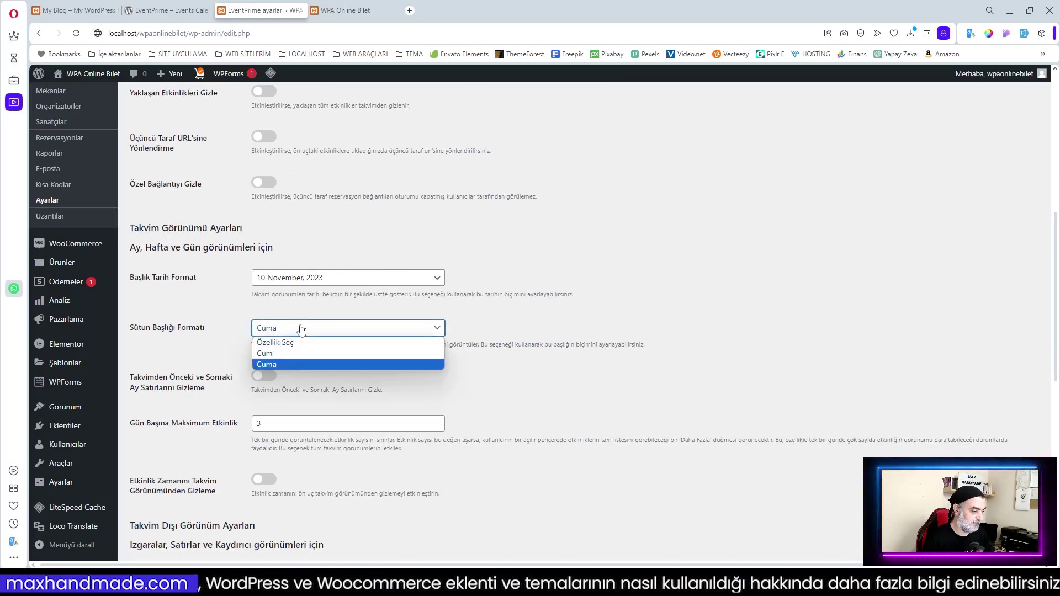
click(301, 329)
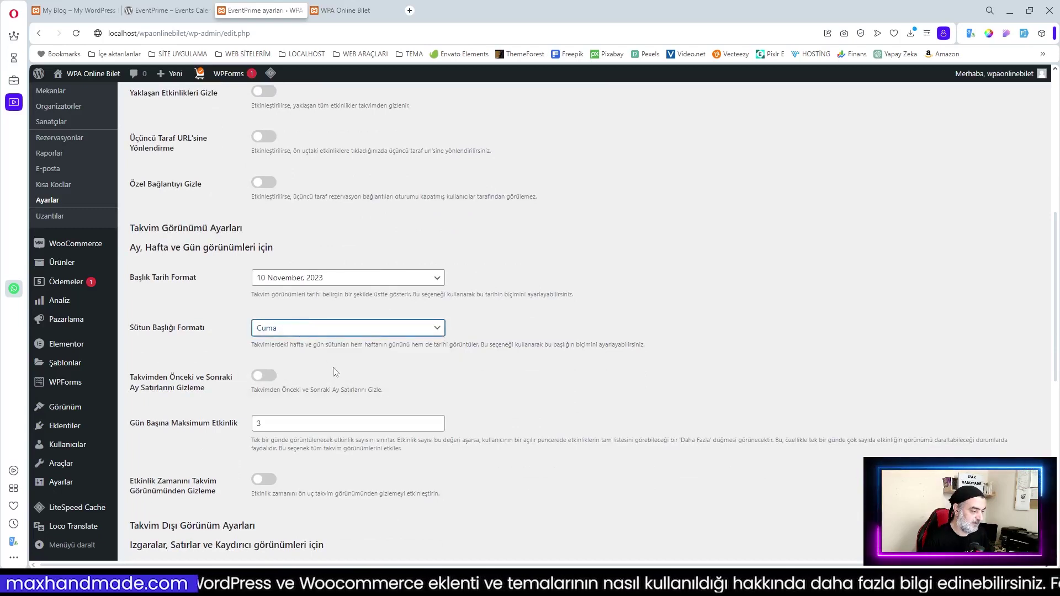
click(409, 381)
Scroll through the remaining listing view options and save the settings
scroll(441, 396, down, 2)
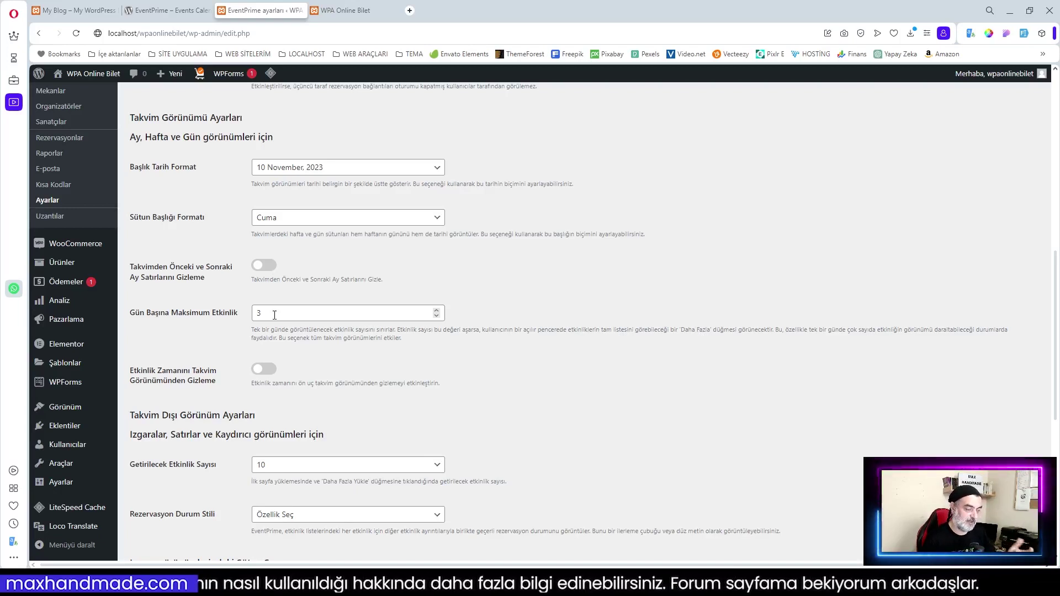
scroll(290, 333, down, 2)
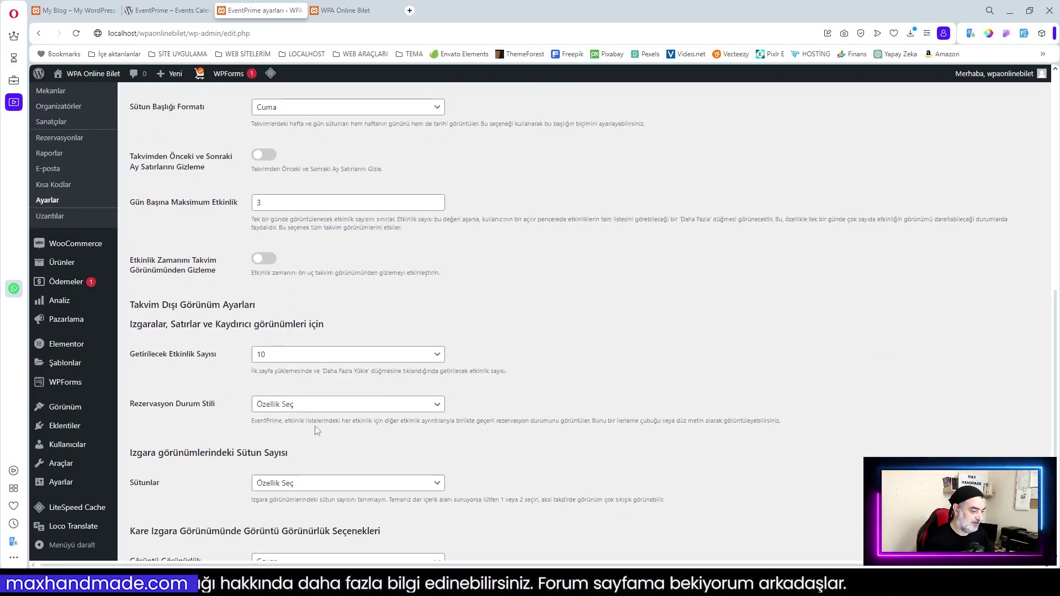
scroll(262, 417, down, 2)
scroll(281, 394, down, 2)
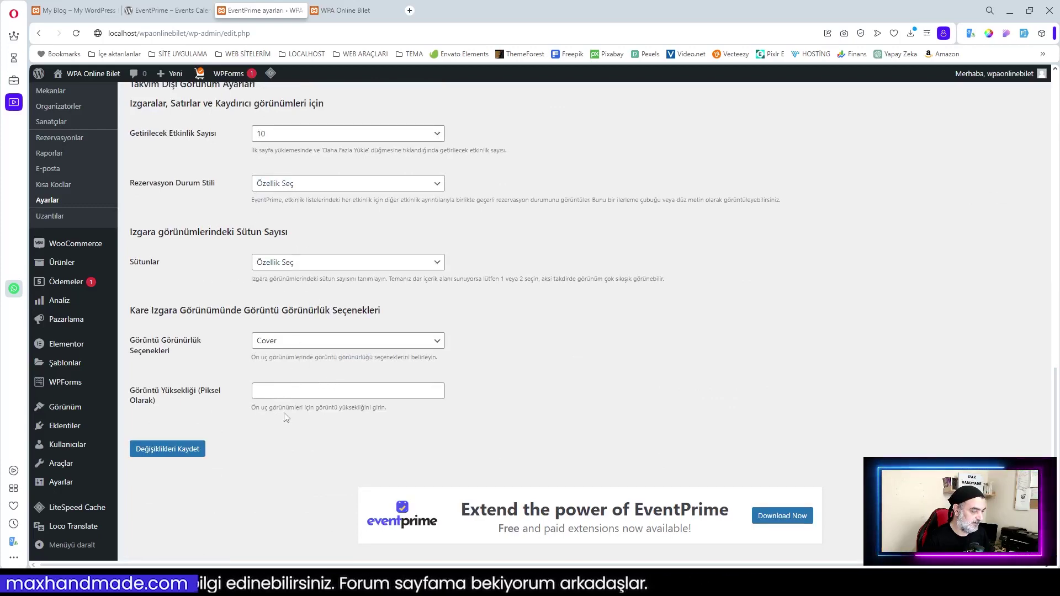
scroll(449, 410, up, 15)
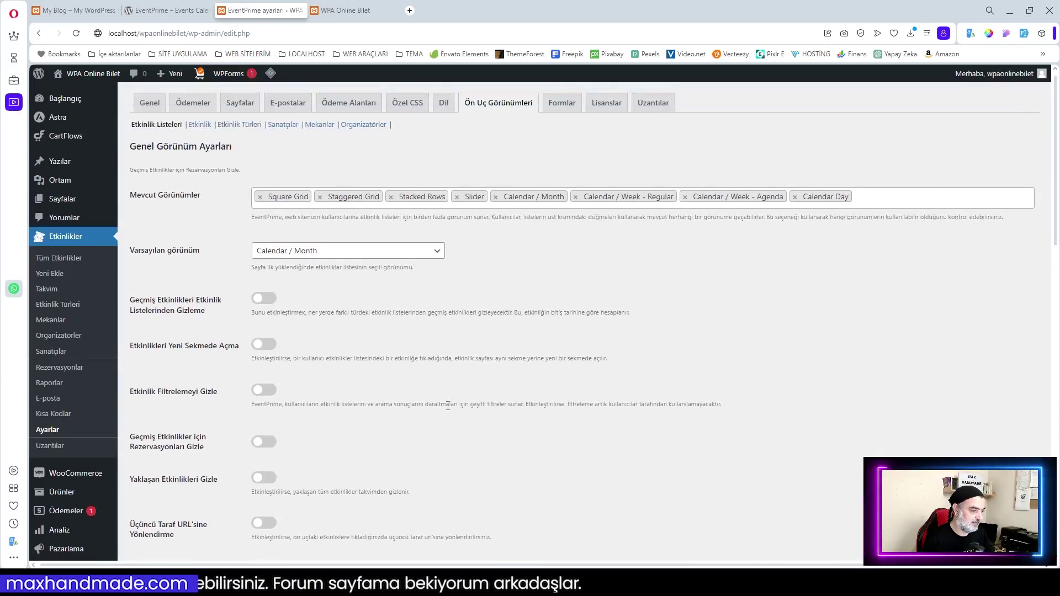
scroll(414, 329, down, 14)
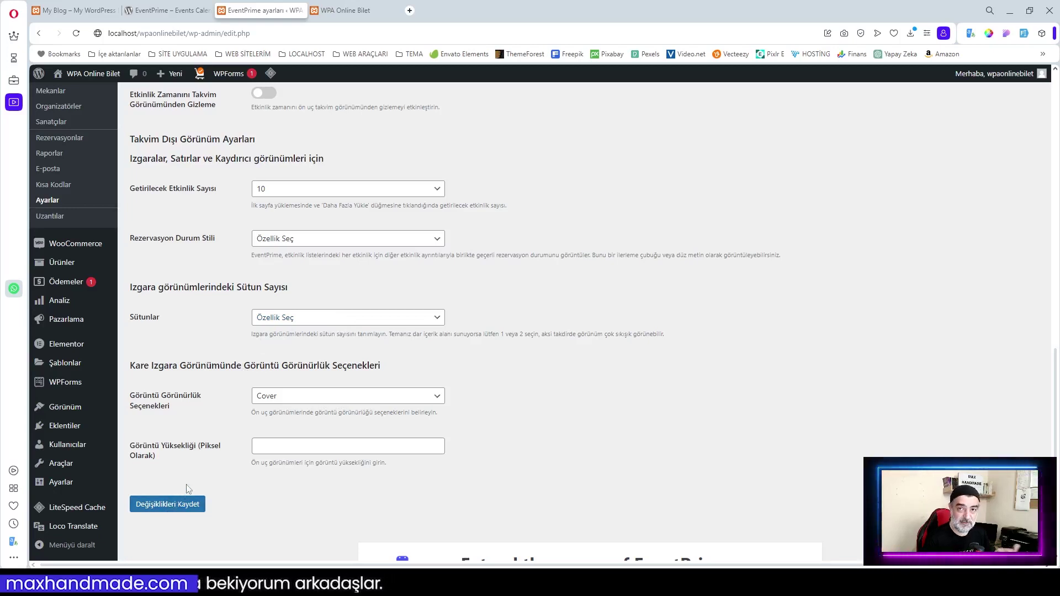
click(158, 507)
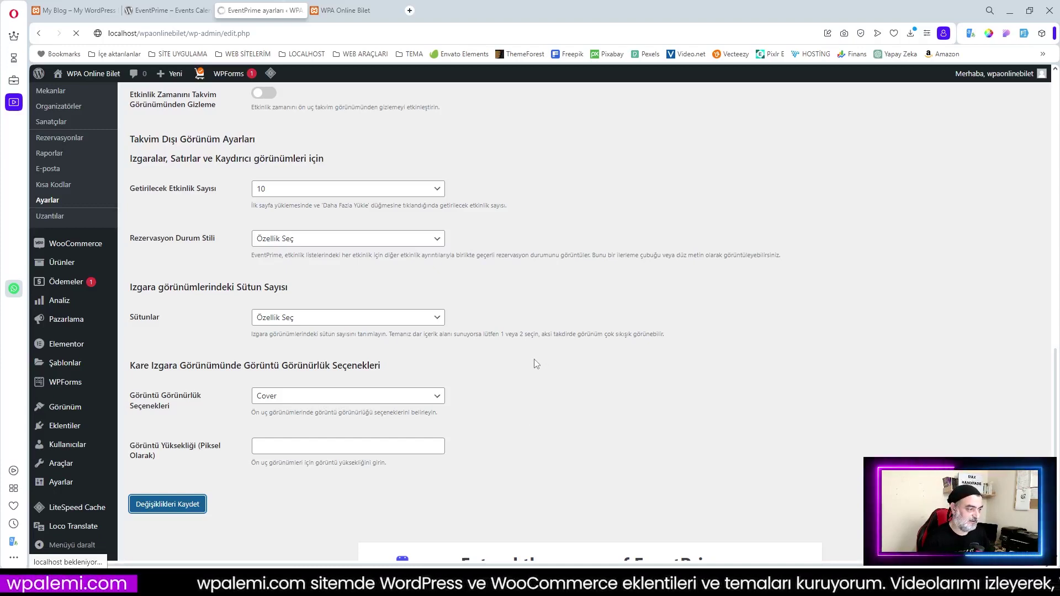
scroll(535, 367, up, 3)
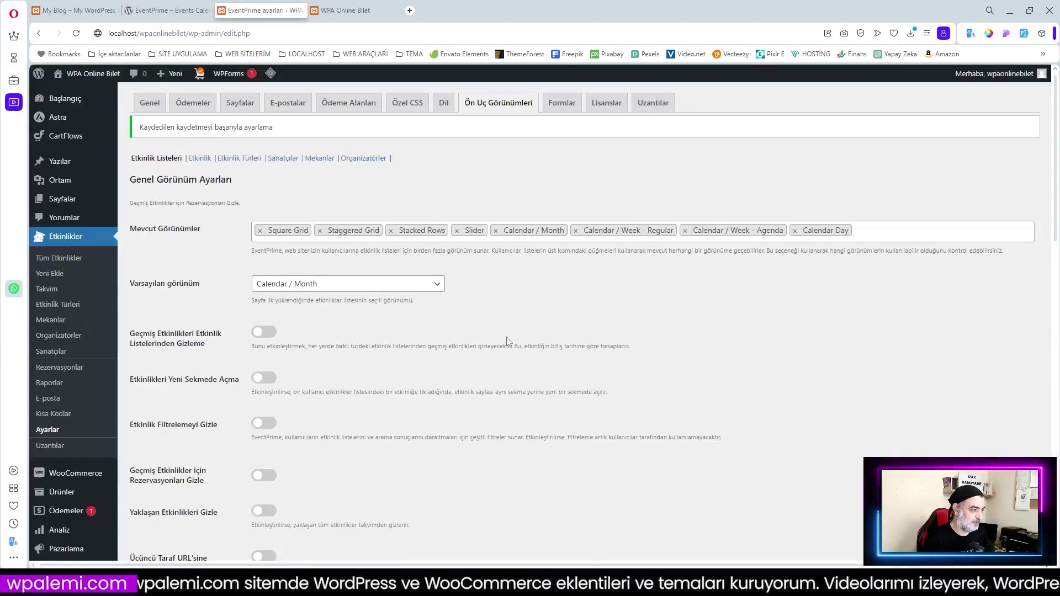
scroll(464, 320, down, 3)
On the Etkinlik sub-tab, switch on Hava Durumu Sekmesini Gizle and save
scroll(506, 324, up, 3)
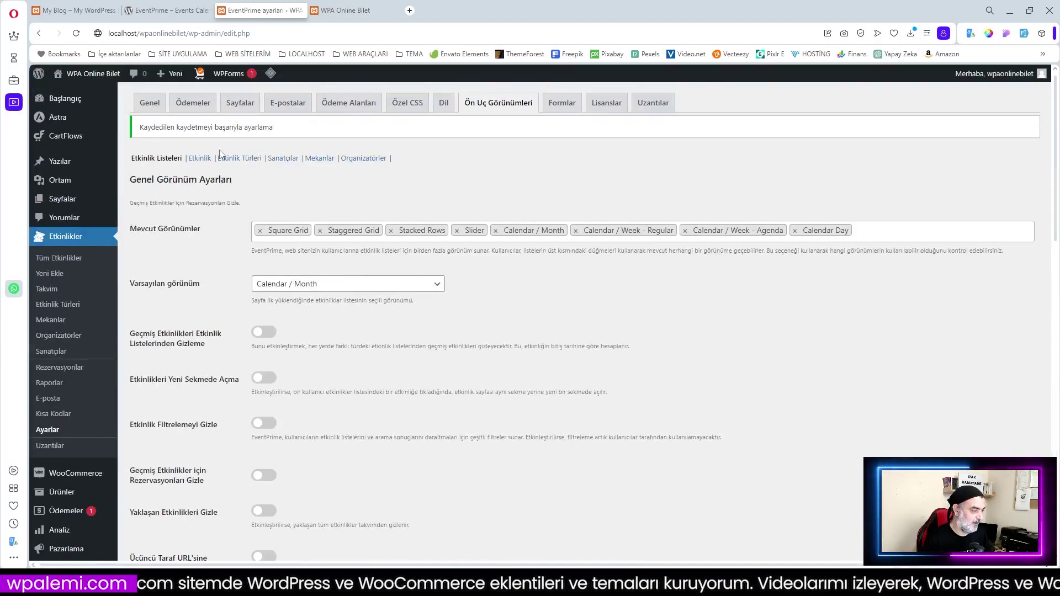
click(200, 160)
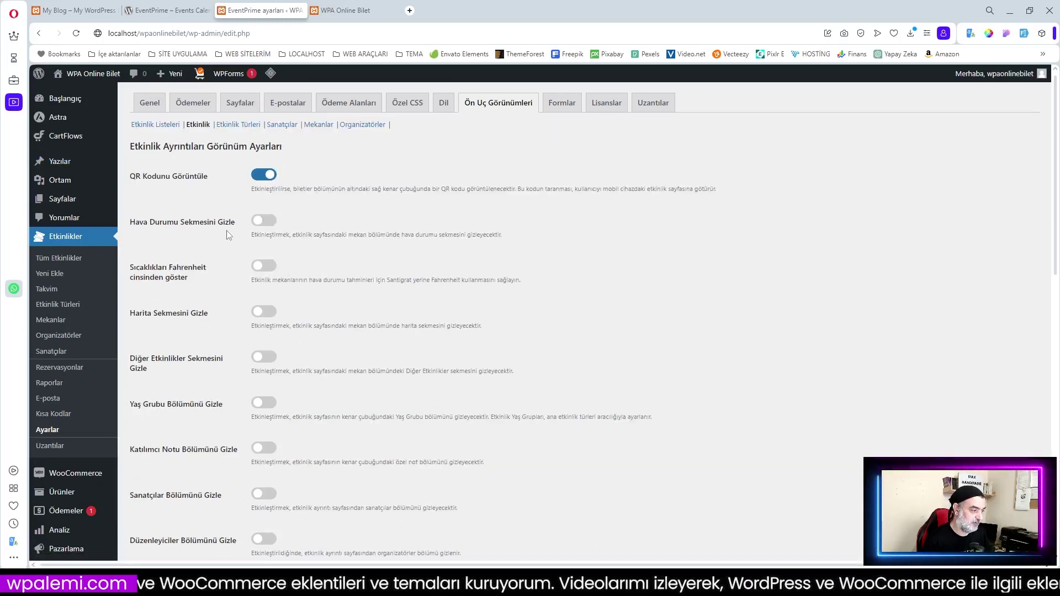
click(269, 223)
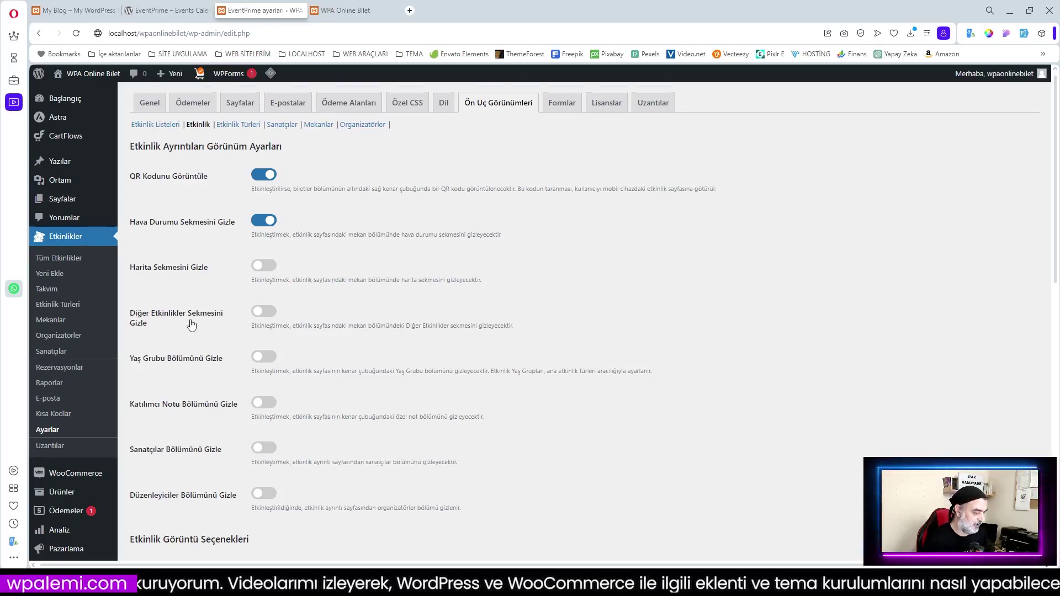
scroll(191, 331, down, 2)
scroll(204, 288, down, 9)
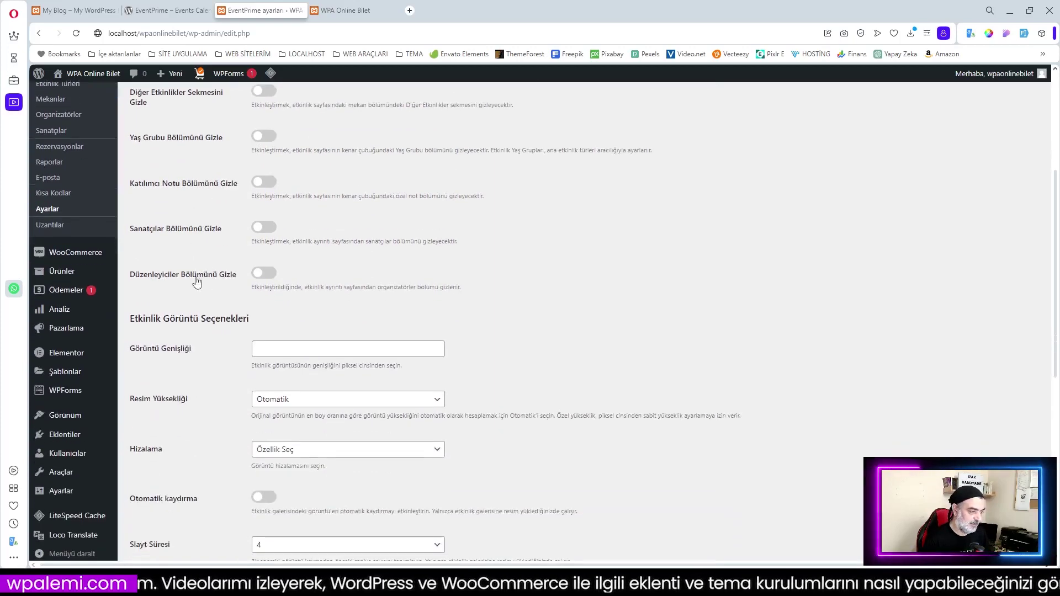
click(177, 434)
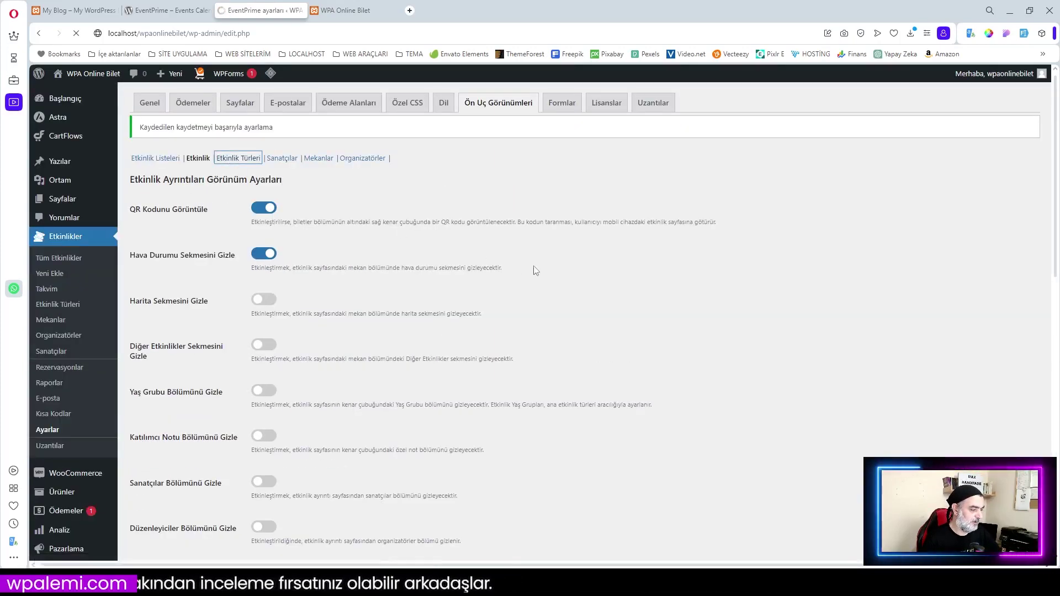
Keep Square Grid as the event-type list style and look over the settings
scroll(220, 132, down, 1)
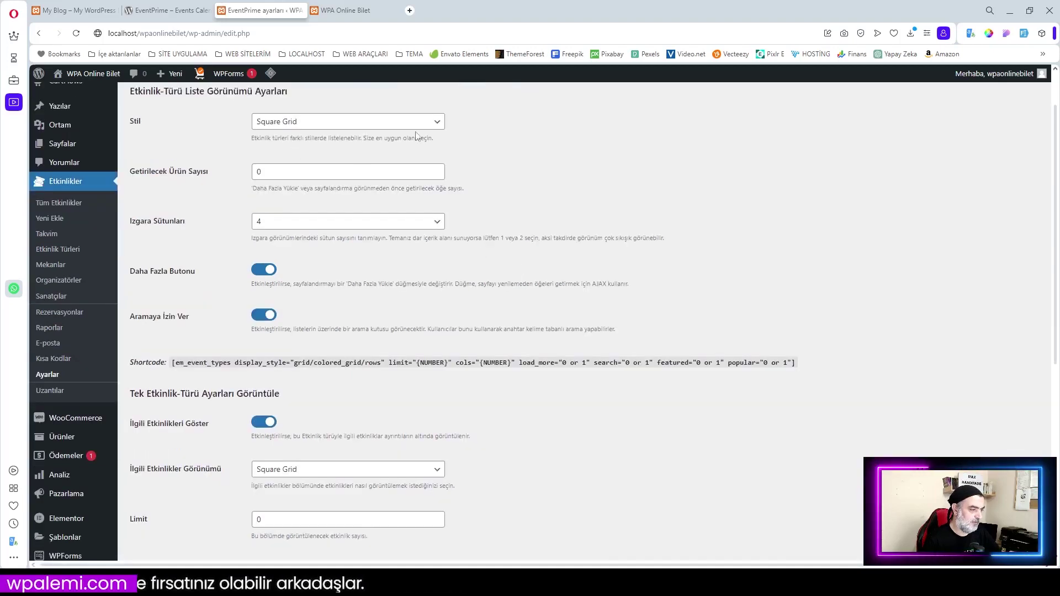
click(285, 125)
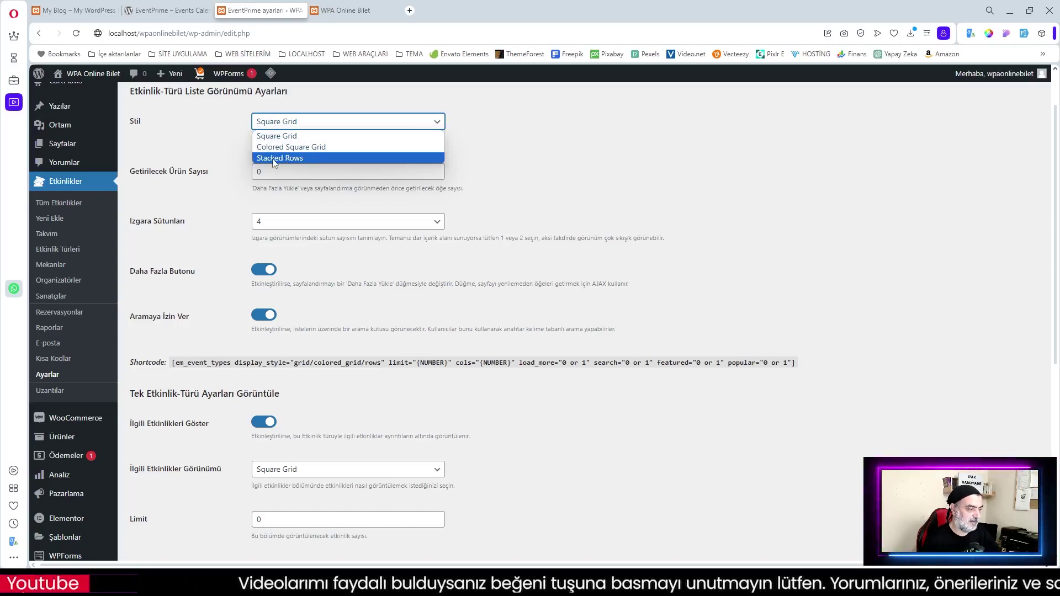
click(489, 168)
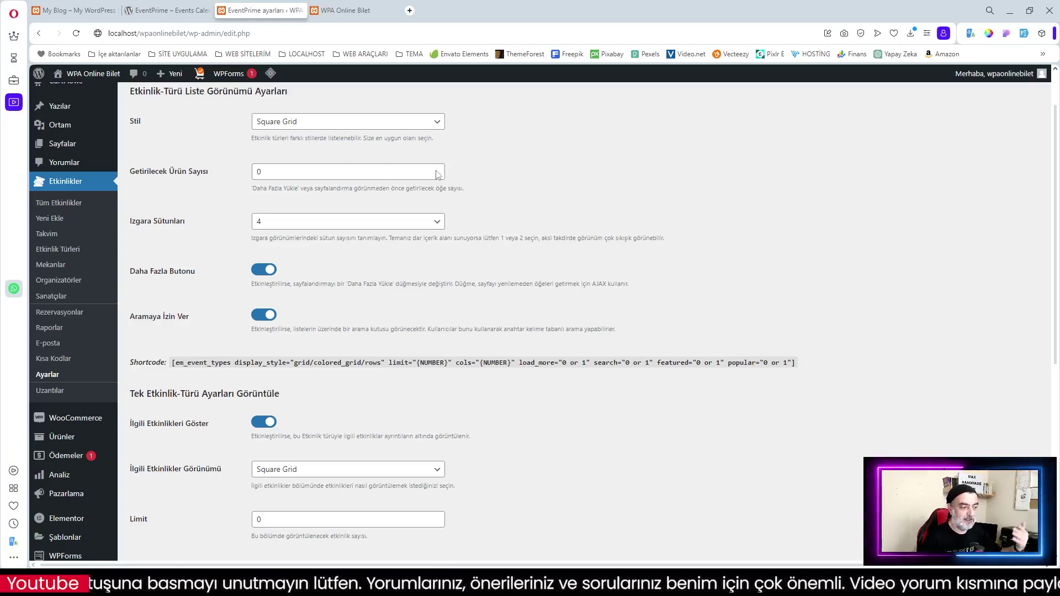
scroll(381, 204, up, 1)
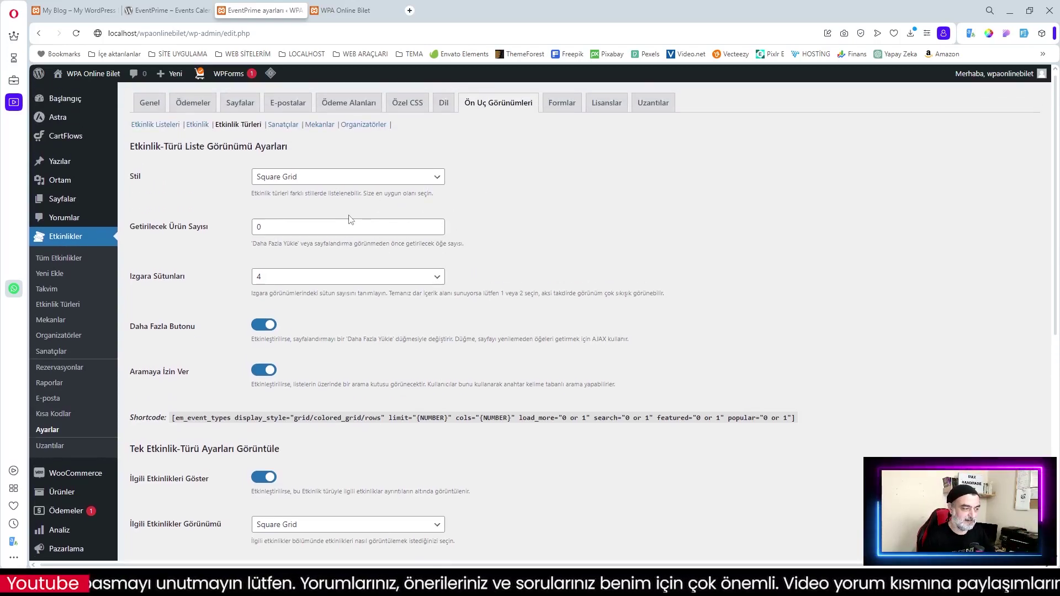
scroll(552, 269, down, 2)
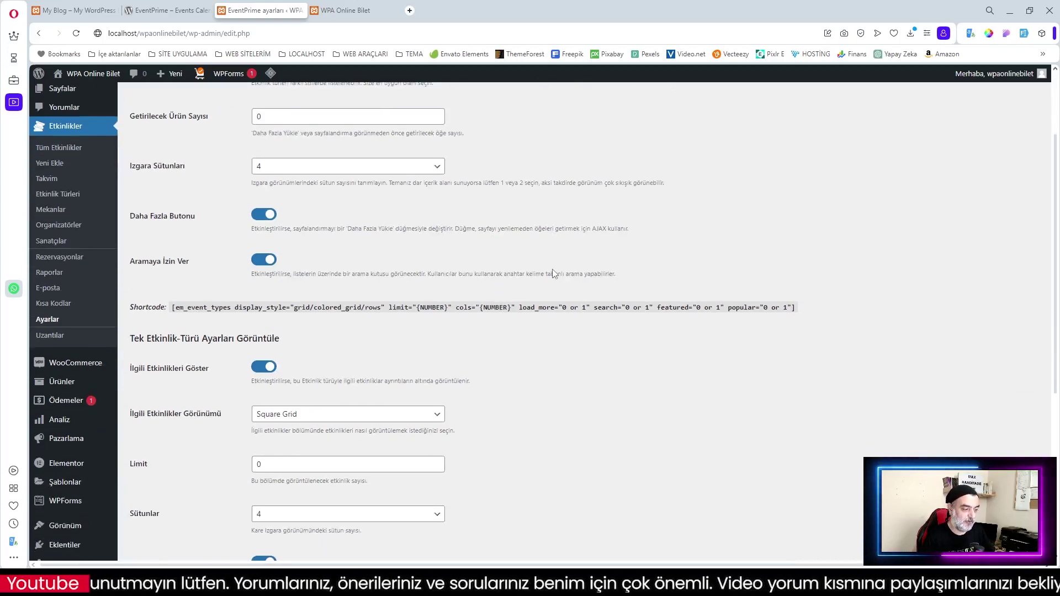
scroll(478, 367, down, 3)
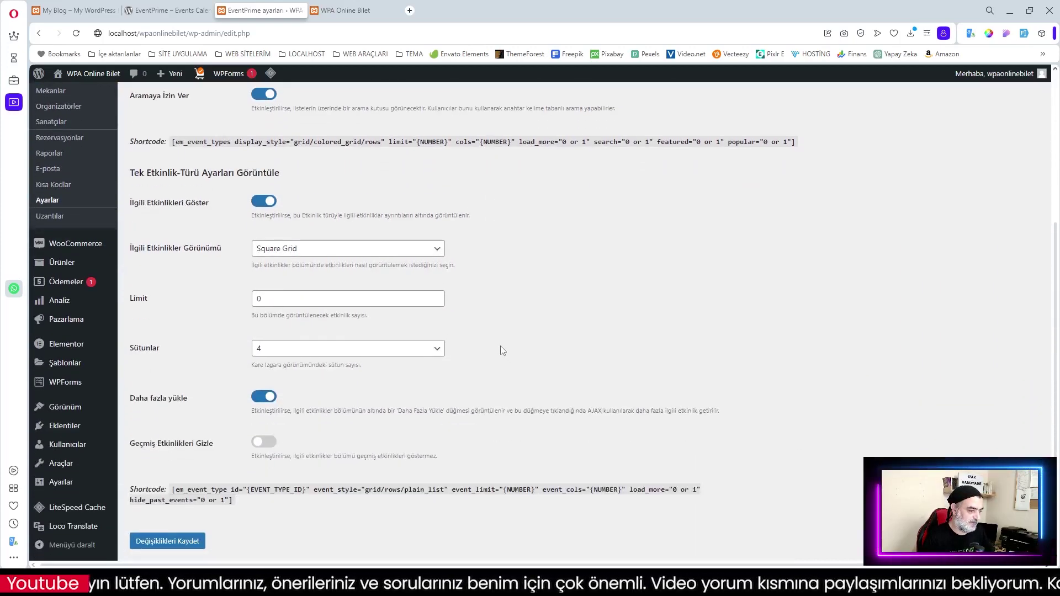
scroll(211, 390, down, 2)
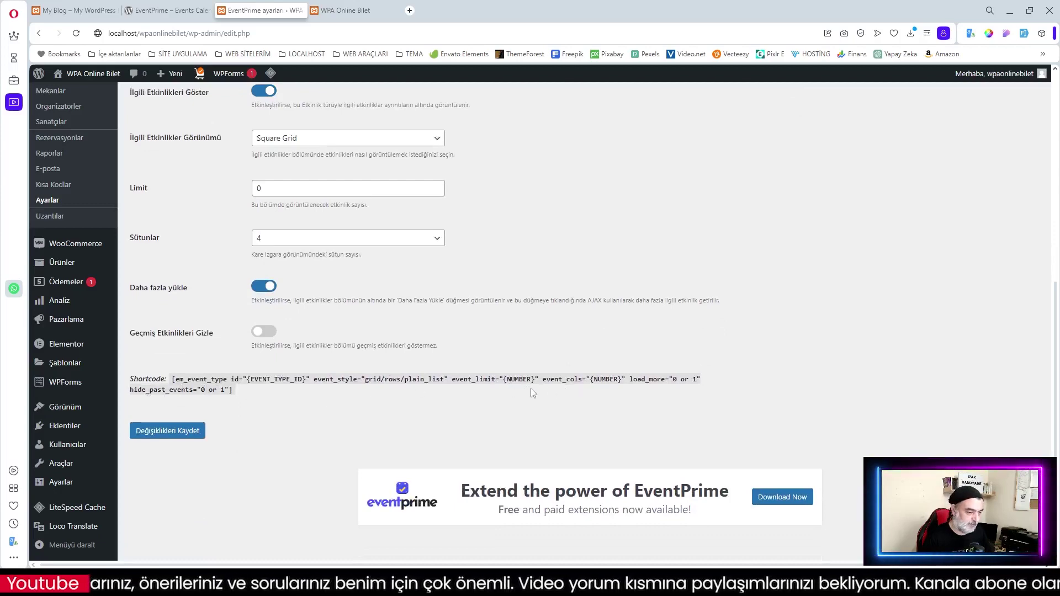
scroll(556, 373, up, 7)
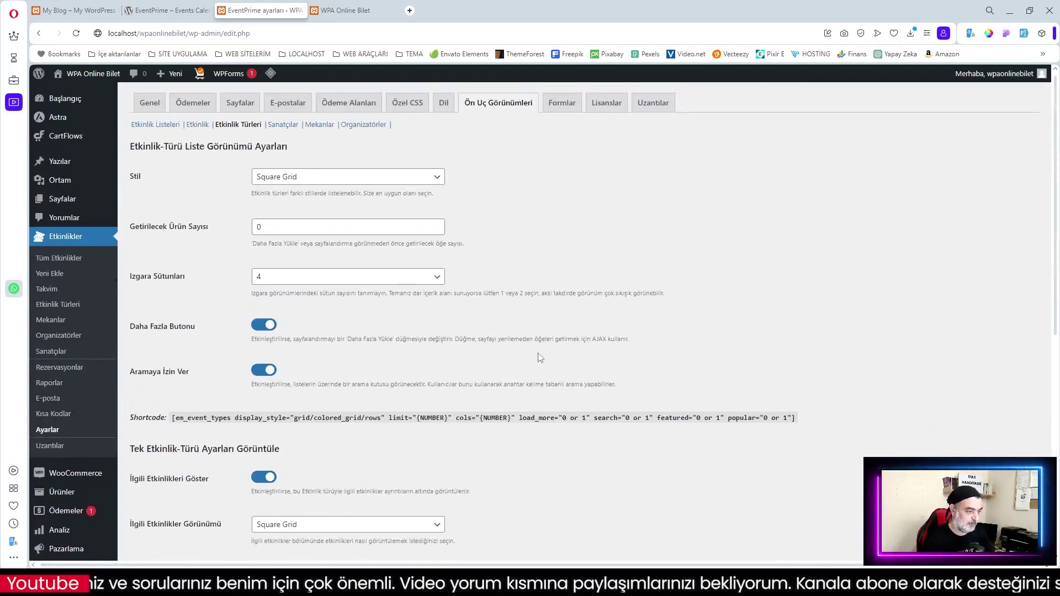
scroll(539, 359, down, 2)
scroll(298, 303, up, 2)
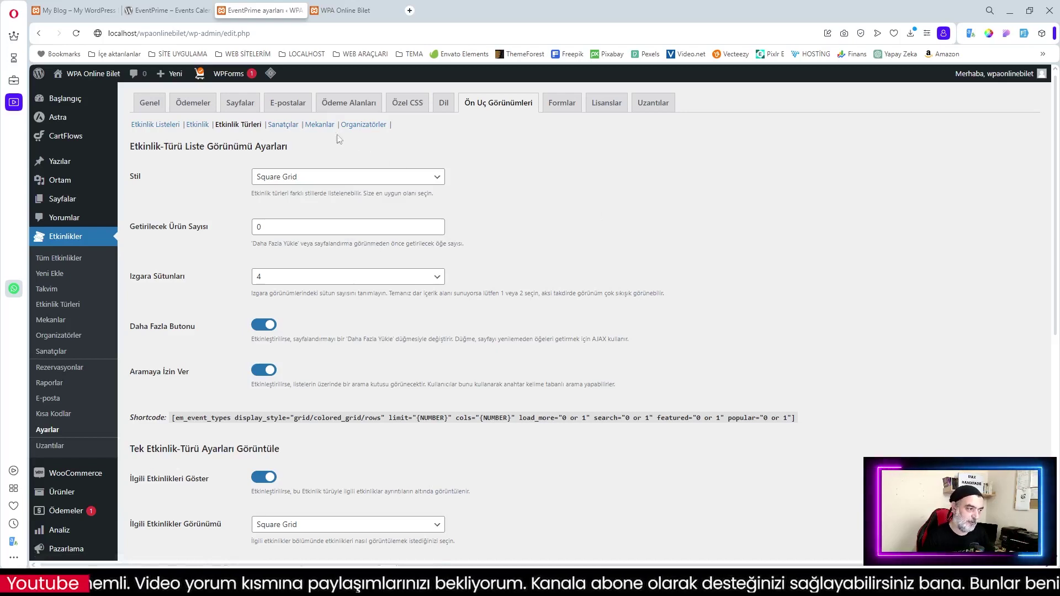
Review the performers and venues view settings, then open the Formlar tab
click(283, 124)
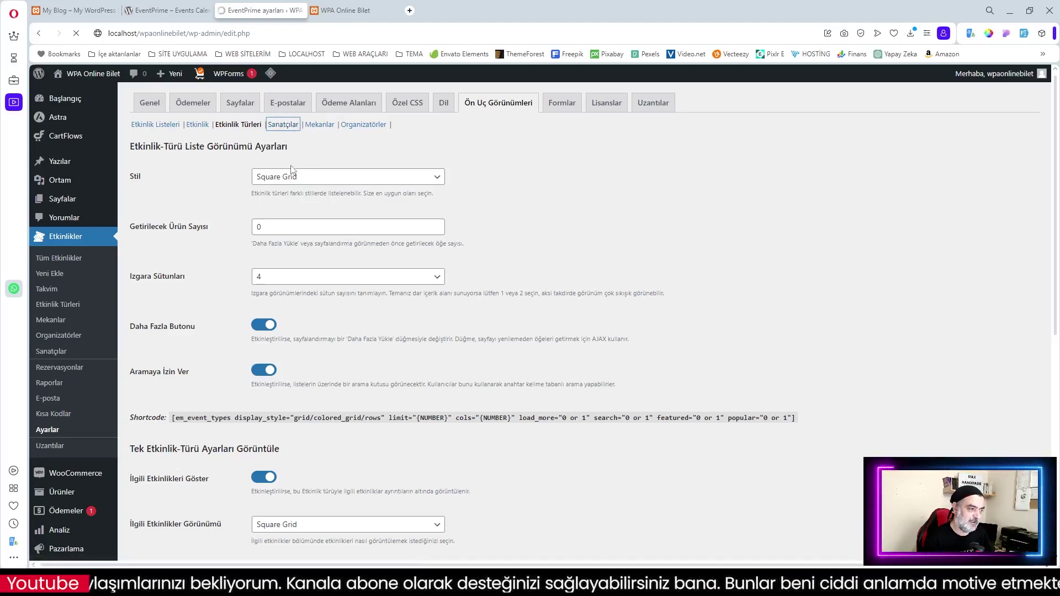
click(319, 125)
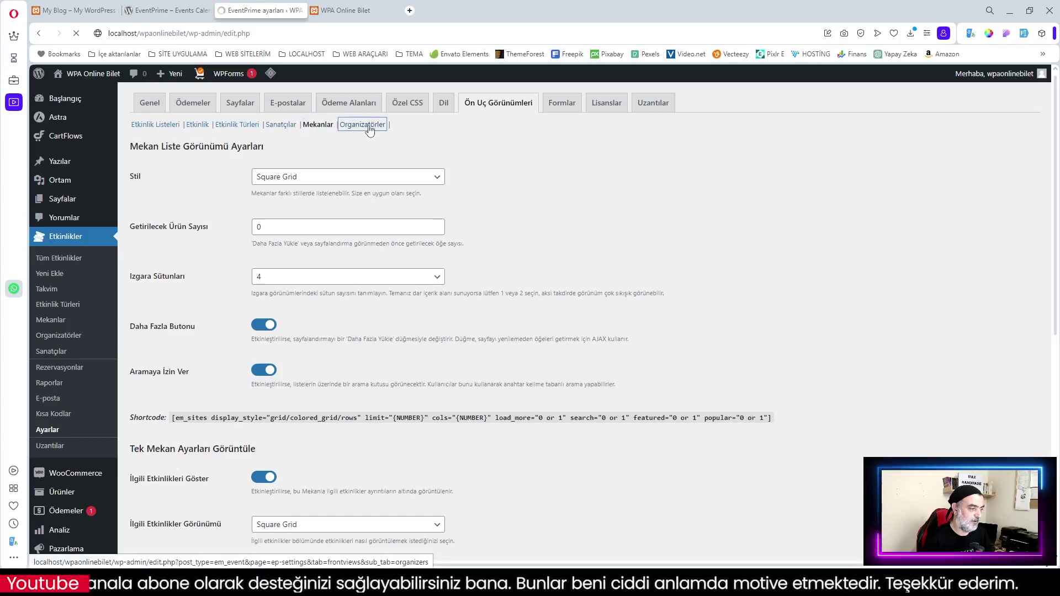
scroll(438, 247, down, 4)
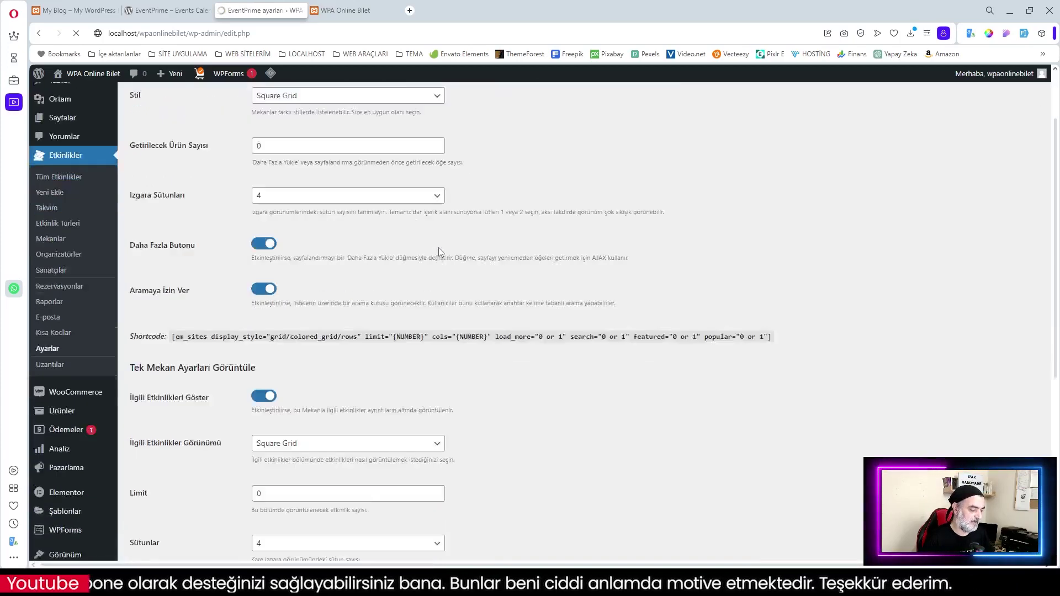
click(563, 105)
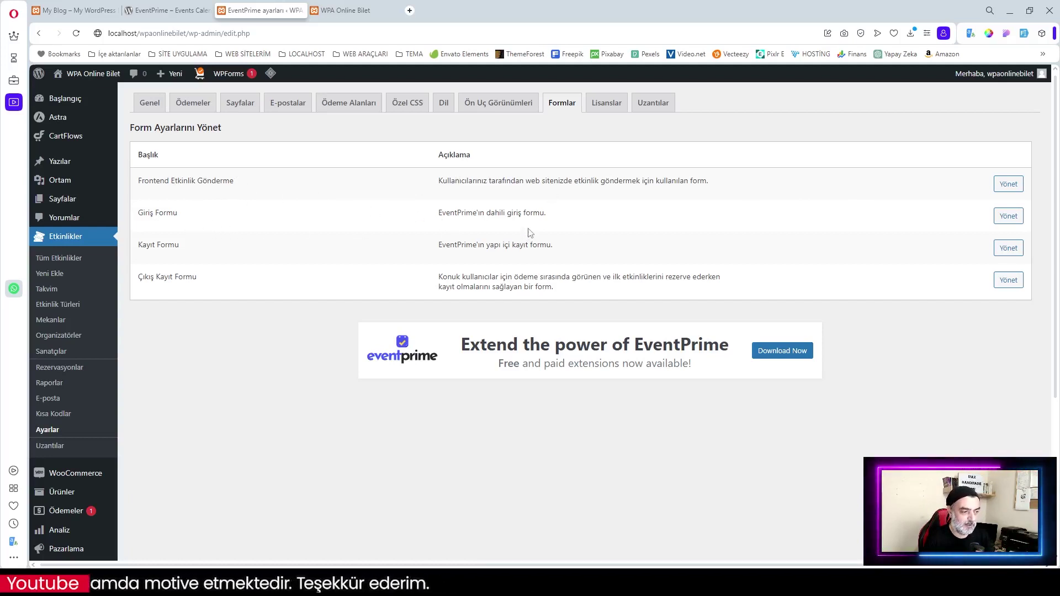
In the login form's settings, replace the User Name label with its Turkish translation
click(1008, 216)
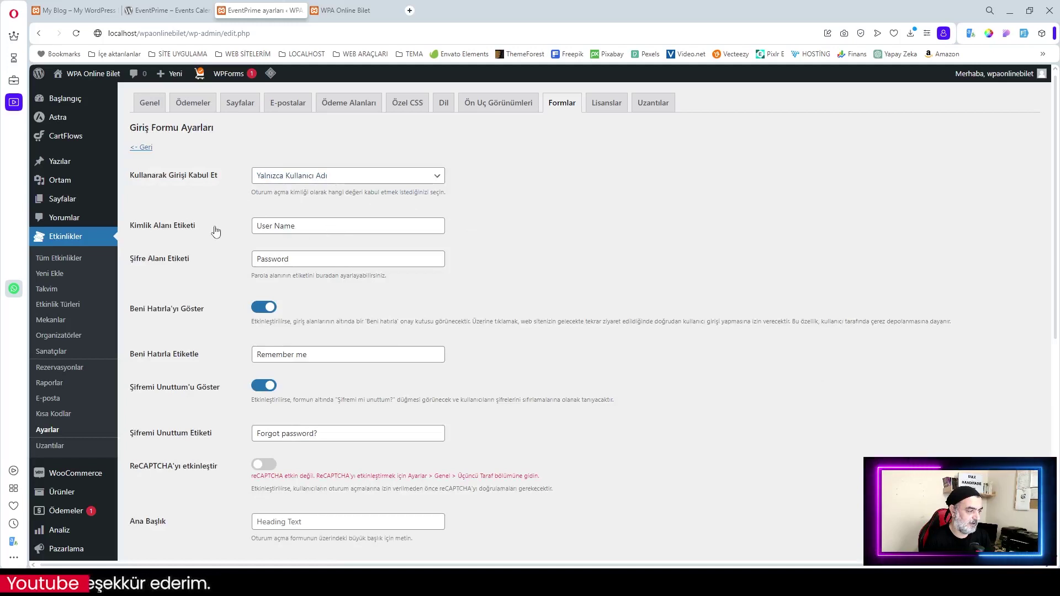
click(283, 226)
drag(322, 227, 239, 228)
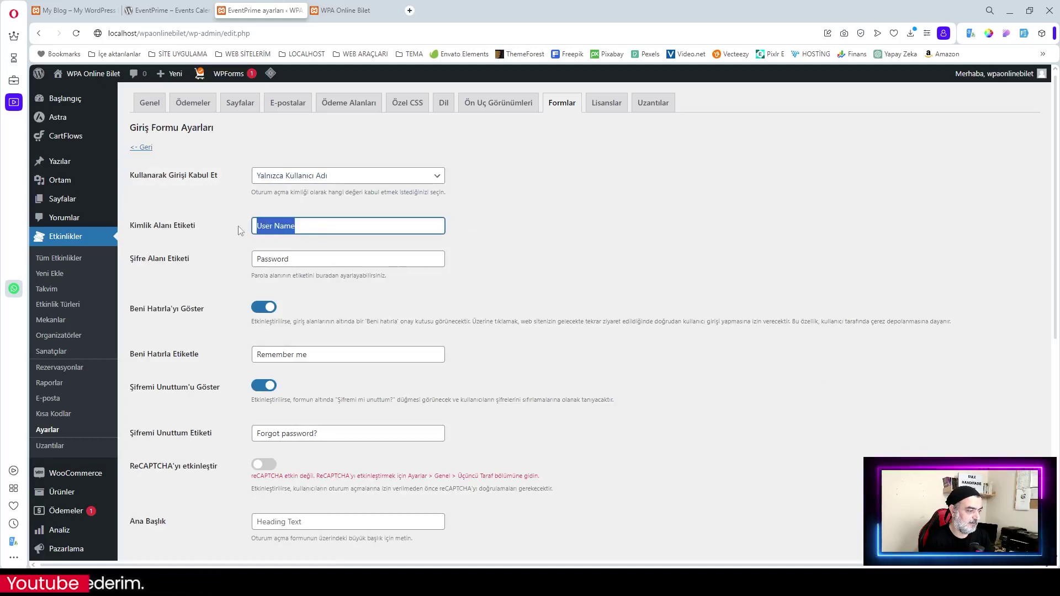
right_click(278, 223)
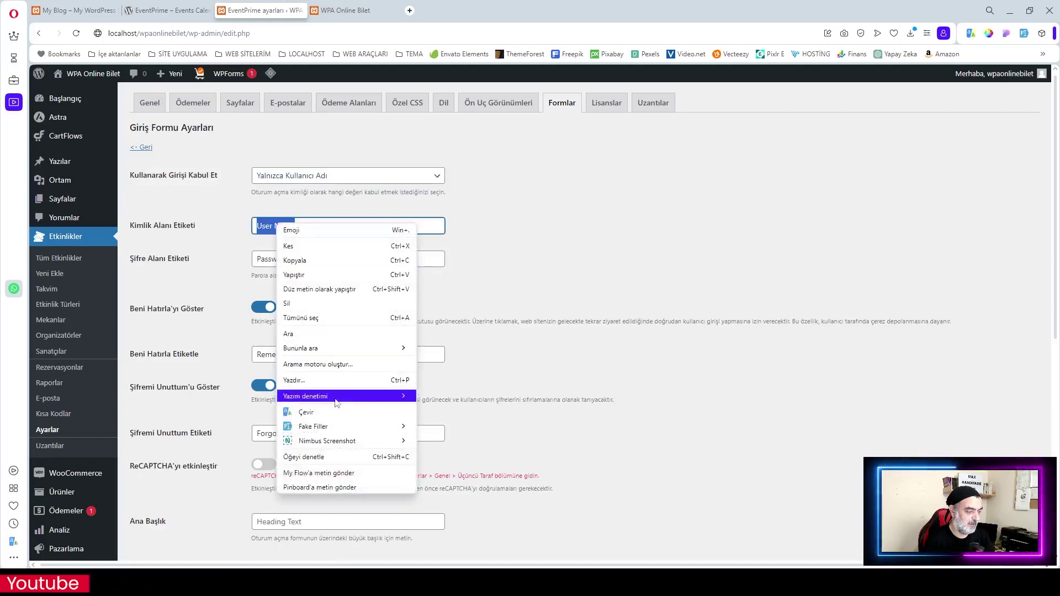
click(324, 413)
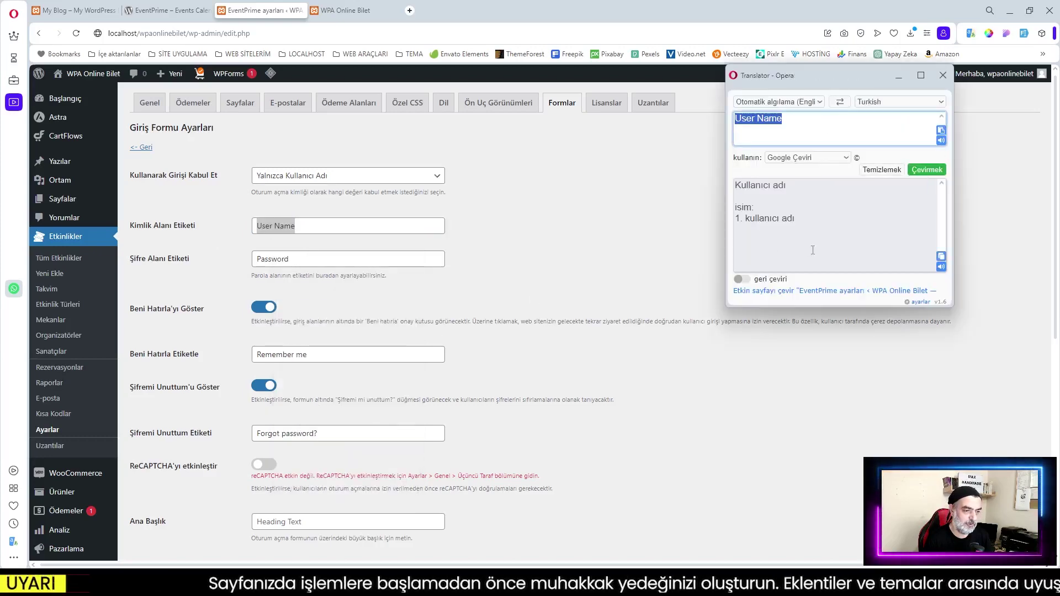
click(454, 236)
key(ctrl+v)
Relabel Password as 'Şifre', Remember Me as 'Beni Hatırla', and Forgot password? in Turkish
drag(293, 259, 258, 247)
right_click(267, 263)
text(Şifre)
scroll(182, 286, down, 2)
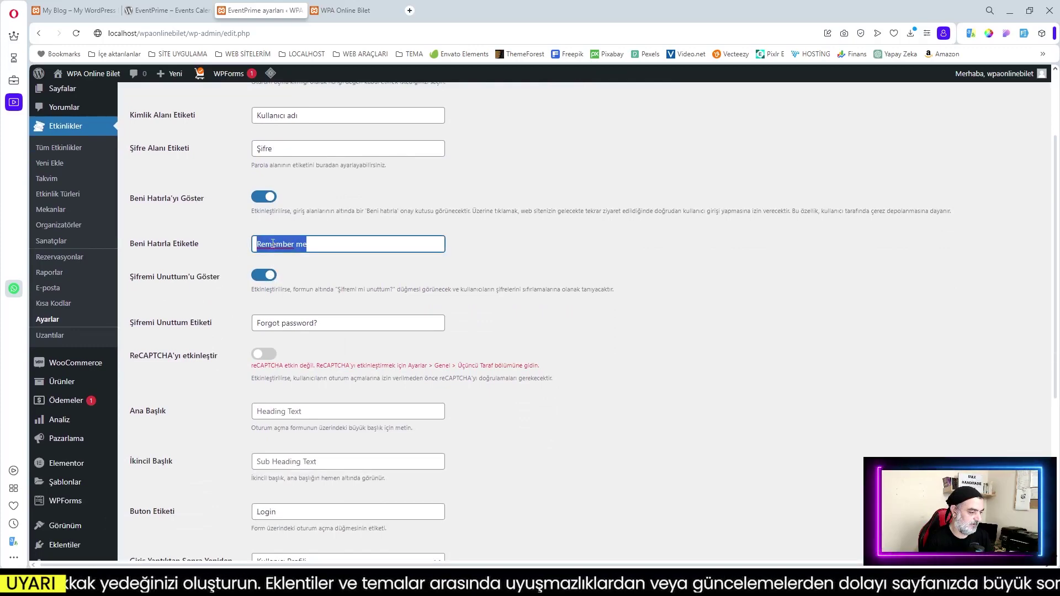
text(Beni Hatırla)
drag(318, 324, 242, 327)
key(ctrl+v)
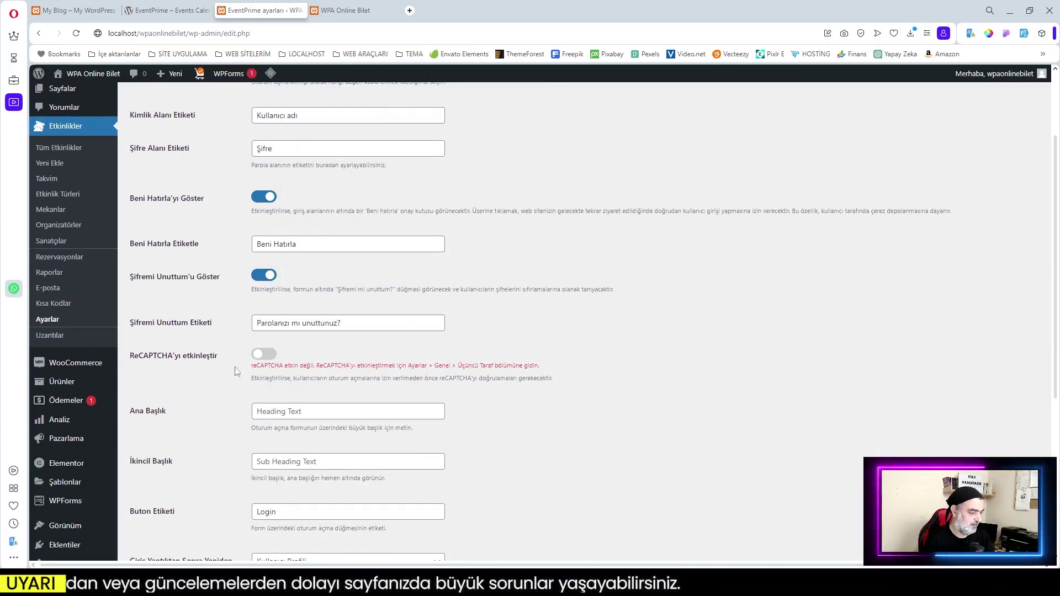
Save the login form label changes and go back to the forms list
scroll(394, 373, down, 3)
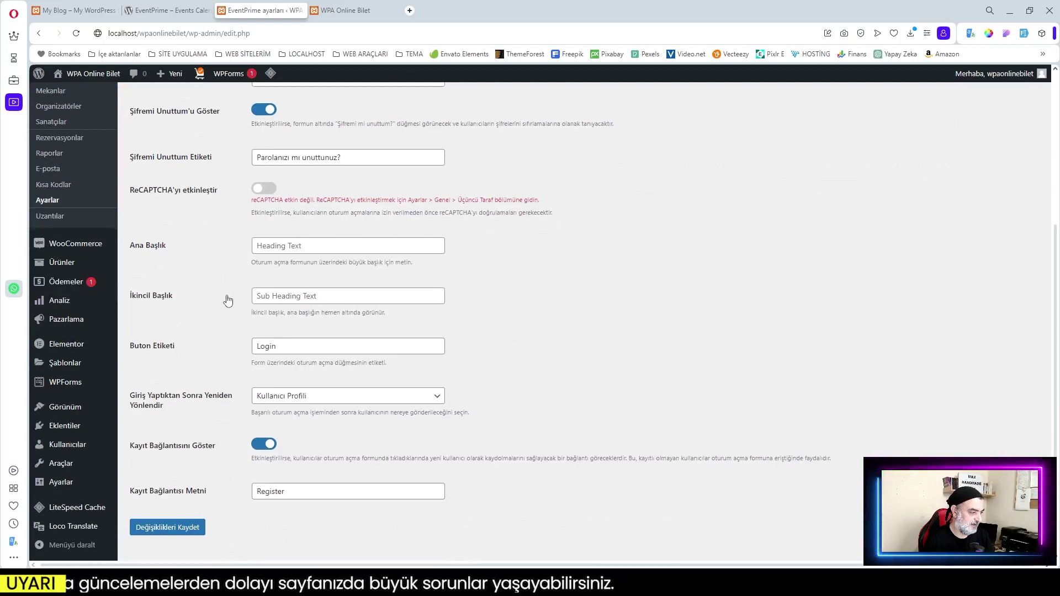
scroll(183, 300, down, 2)
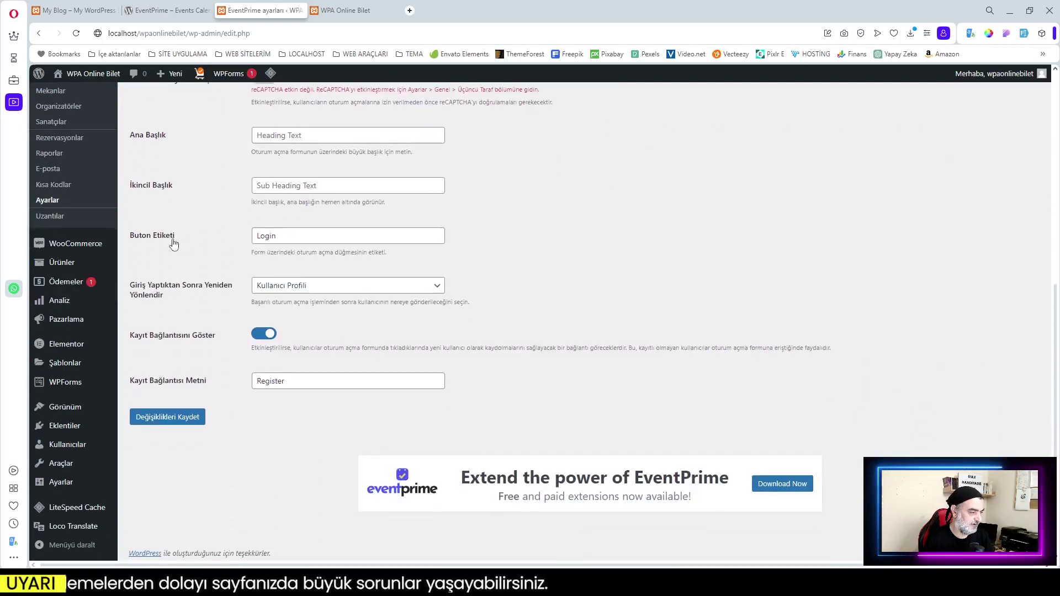
click(277, 236)
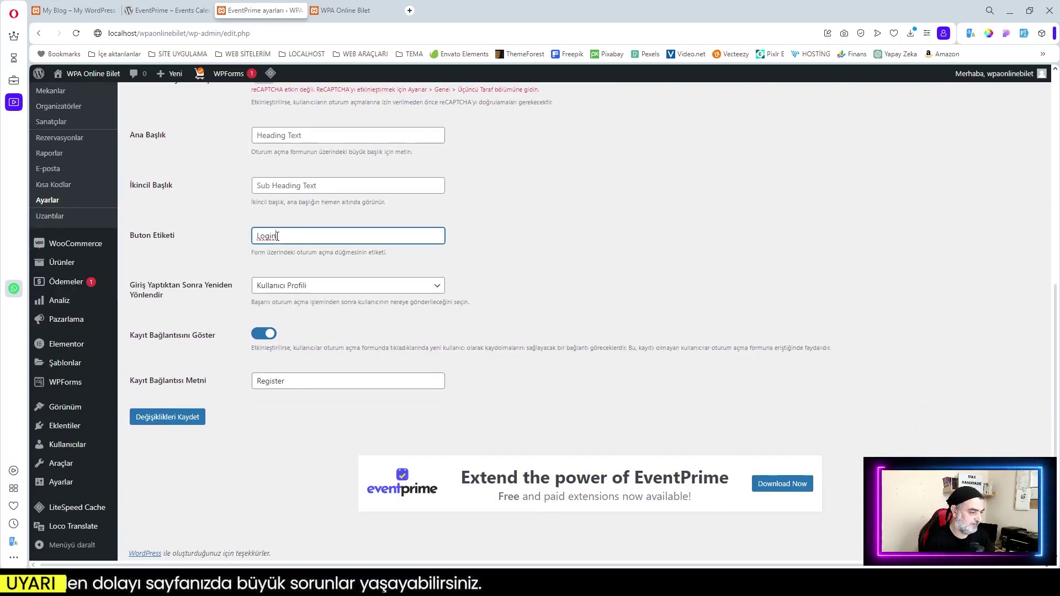
click(160, 421)
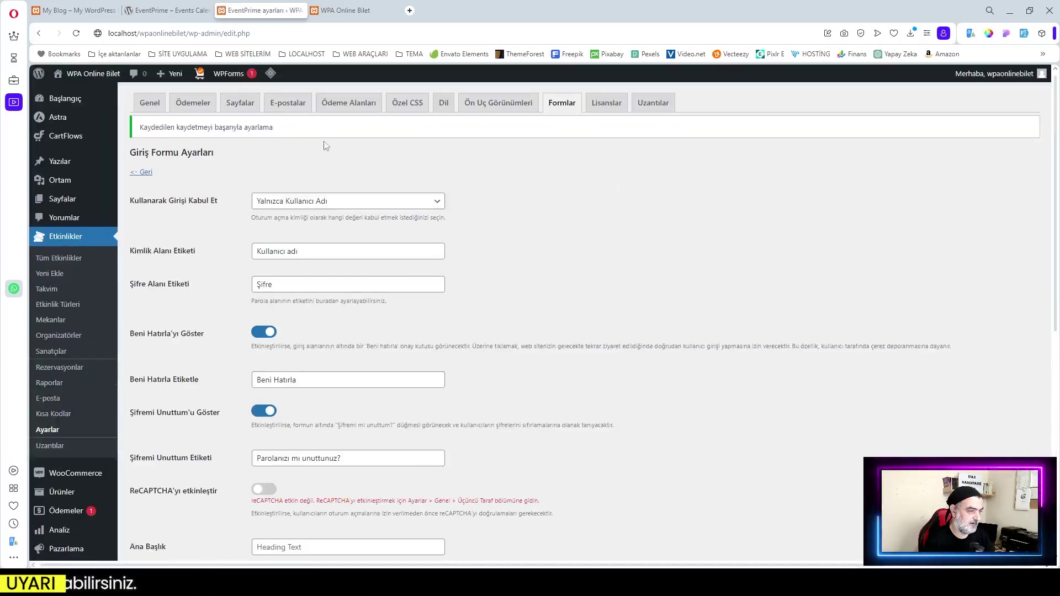
click(141, 172)
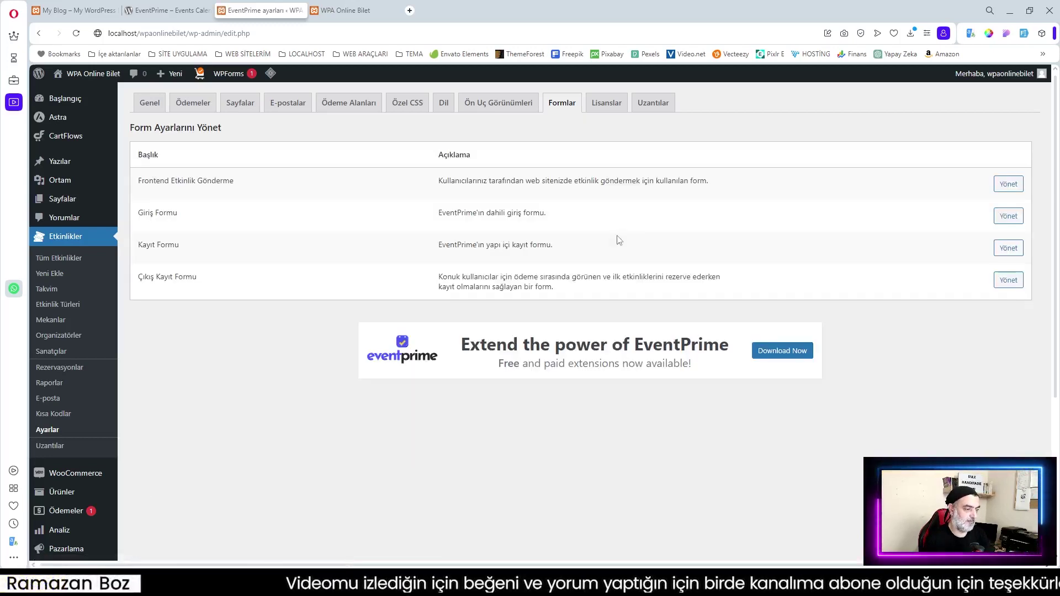
Open the Lisanslar licence settings, then the Uzantılar extensions settings
click(606, 106)
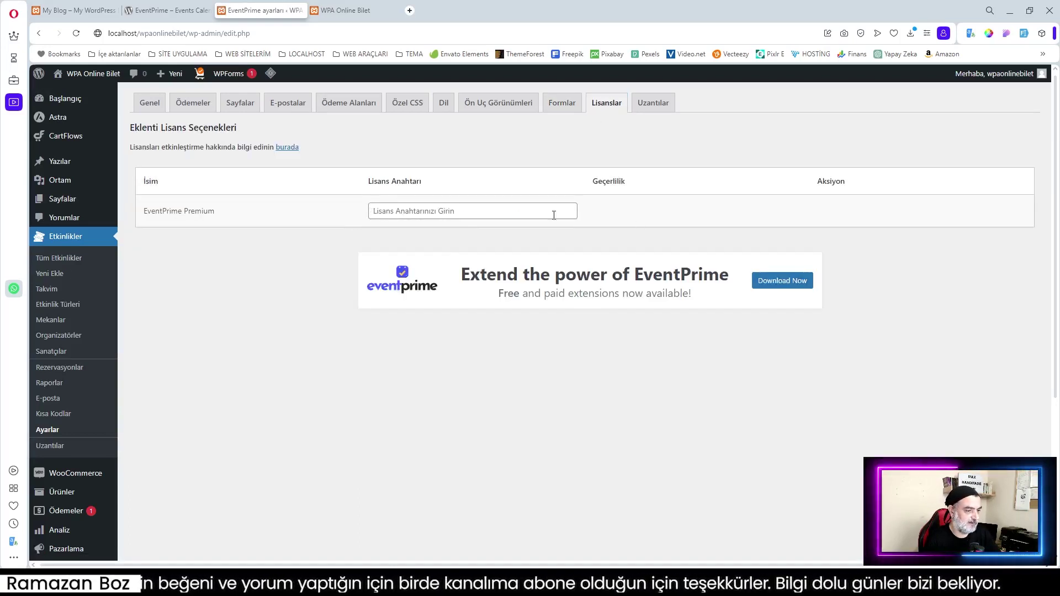
click(660, 107)
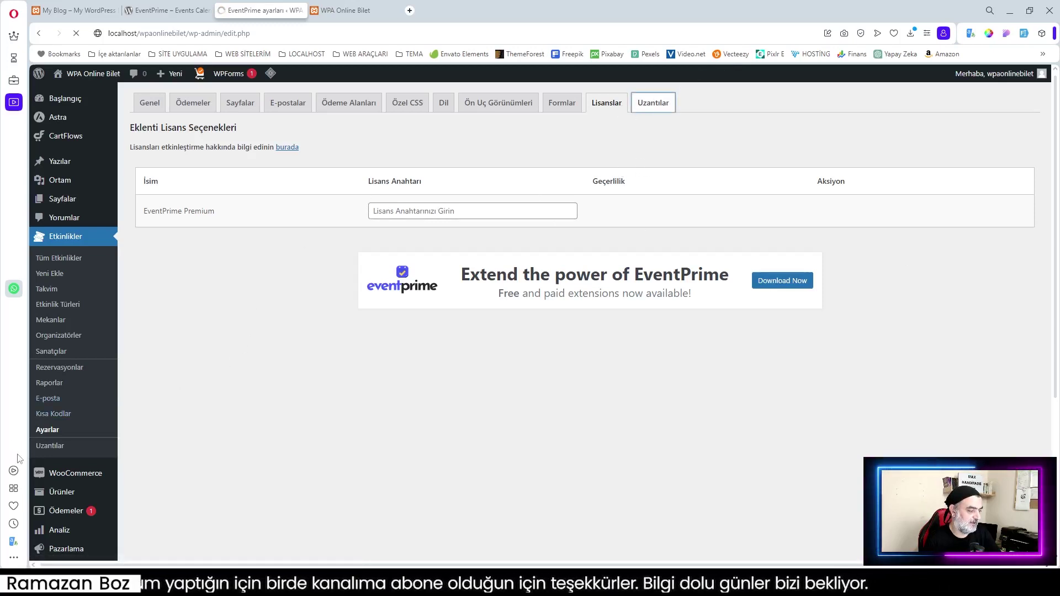
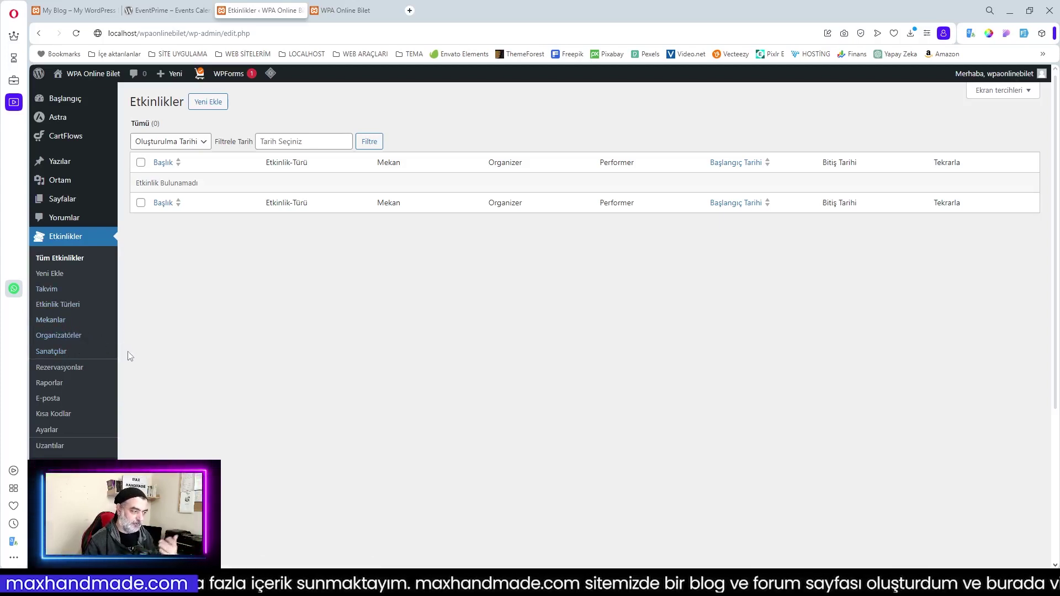
Go to Etkinlikler > Sanatçılar and start a new, empty performer entry
click(57, 356)
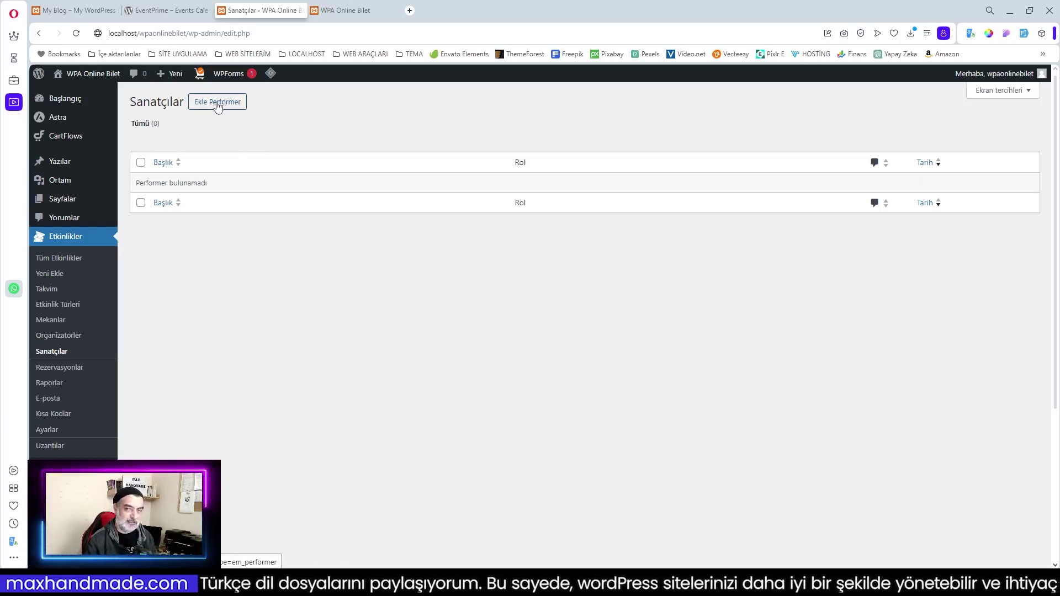
click(218, 105)
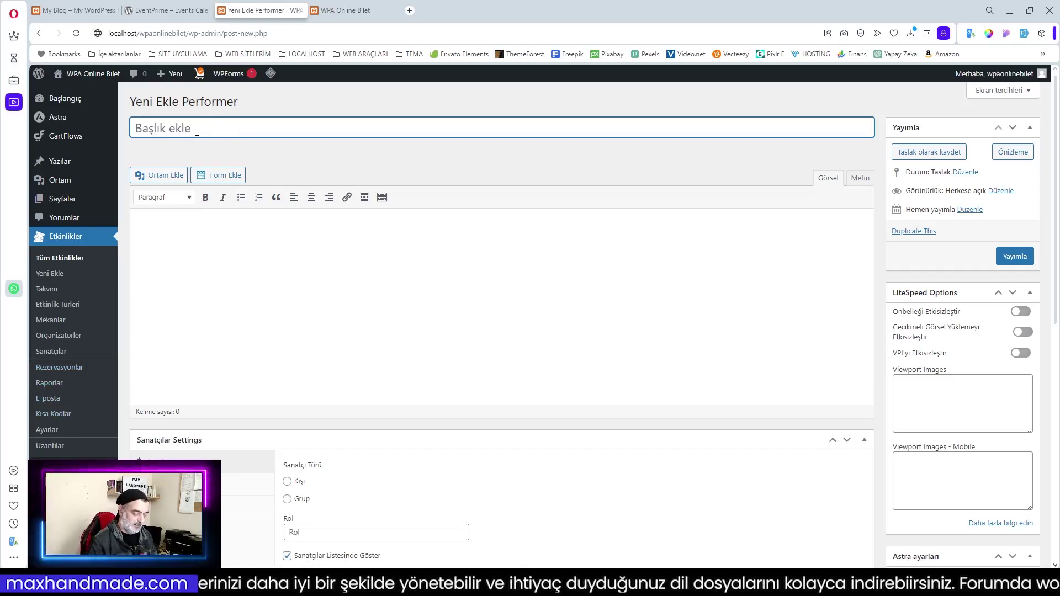
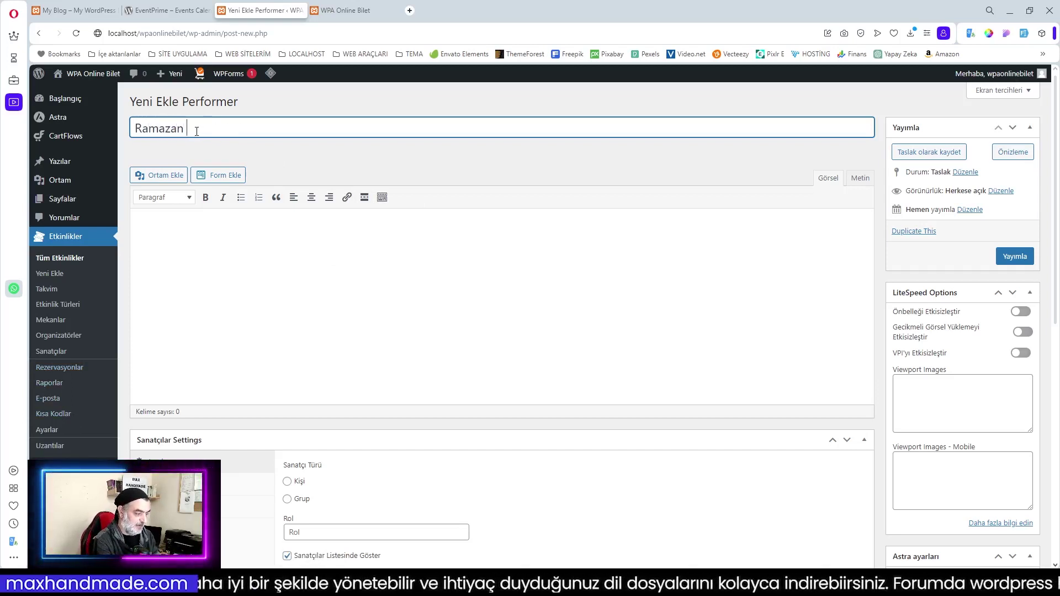
Title the performer draft with the performer's name and add the bio 'Merhaba. 30 senedir konuşuyorum'
click(145, 223)
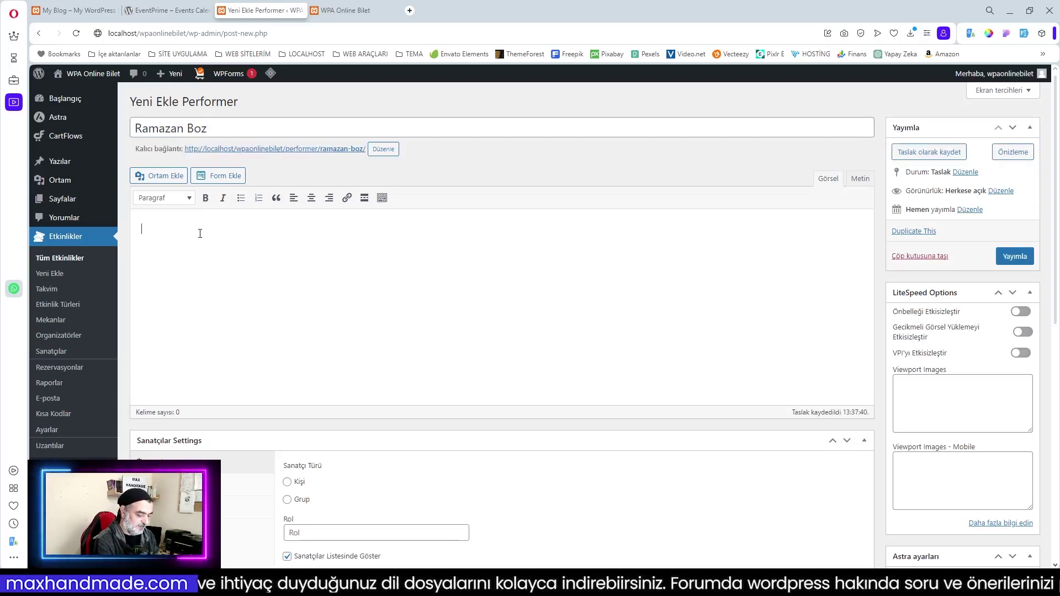
text(Merhaba)
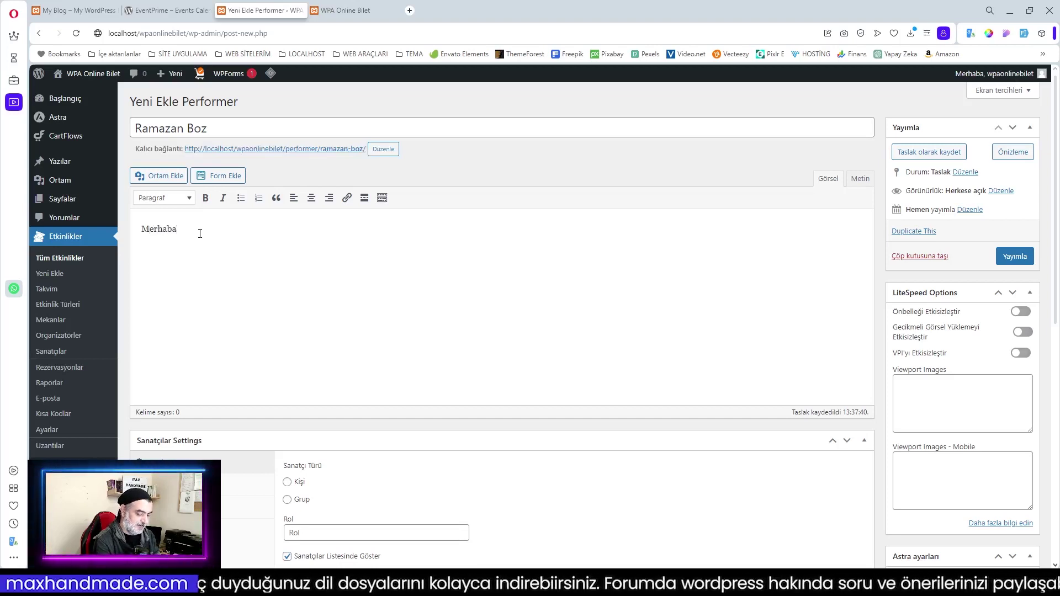
text(. 30 senedir)
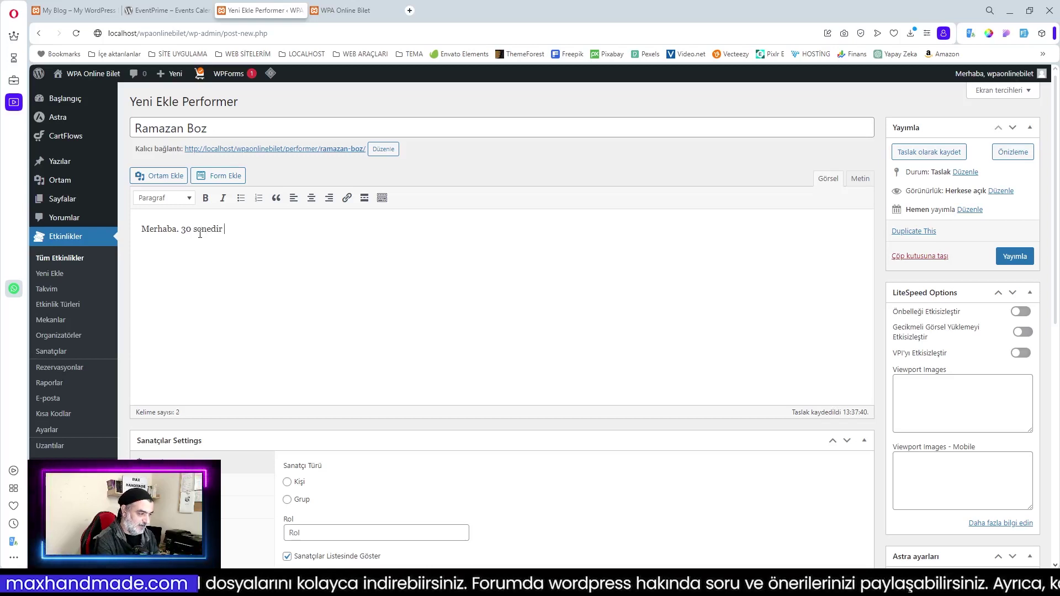
text( konu)
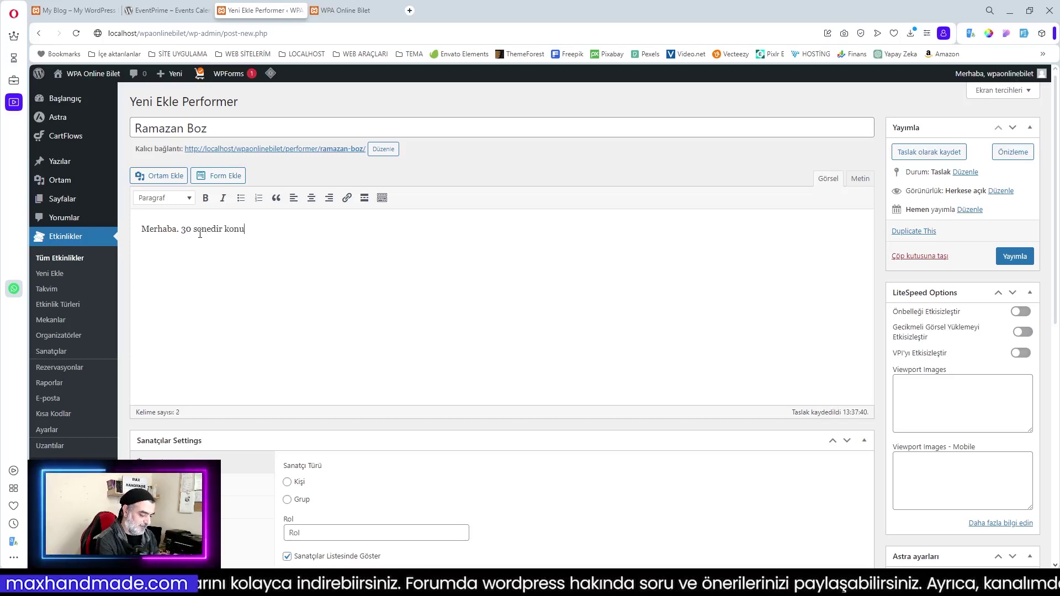
text(şuyorum.)
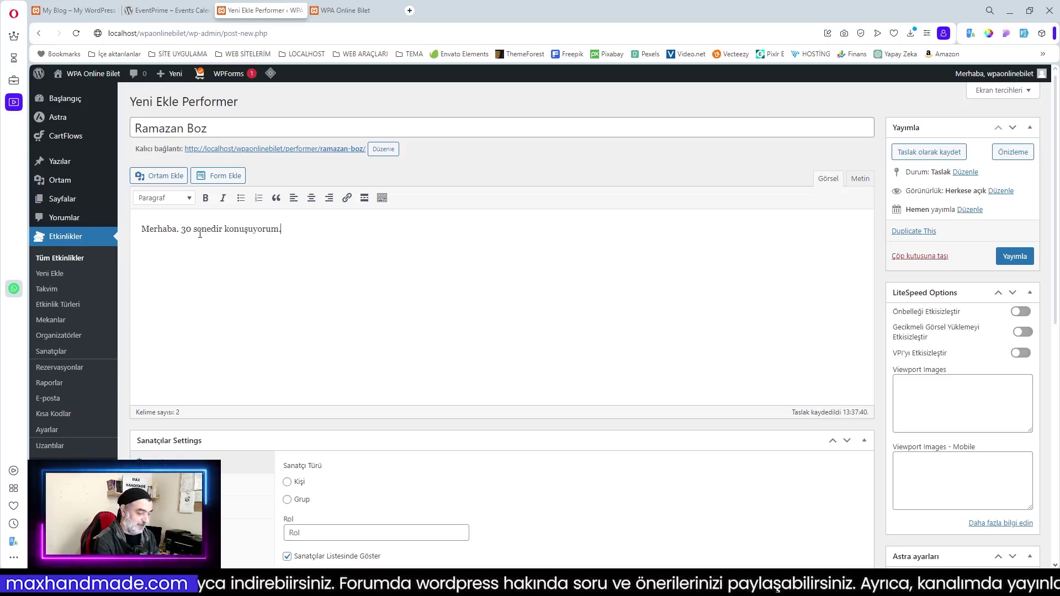
scroll(363, 335, down, 4)
scroll(437, 256, up, 2)
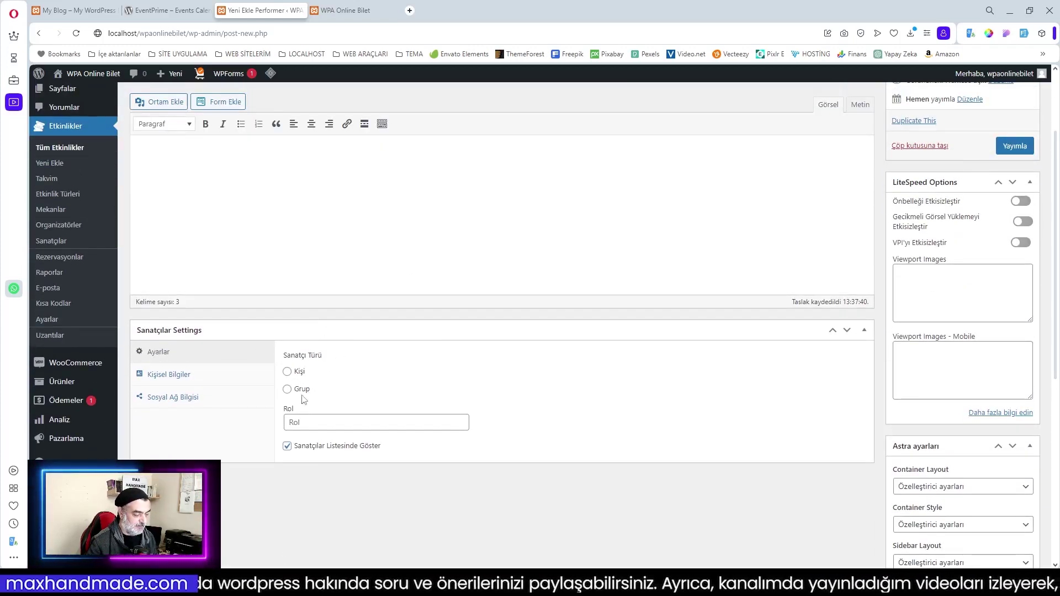
Mark the performer as an individual (Kişi) with the role Konuşmacı
click(287, 372)
click(308, 421)
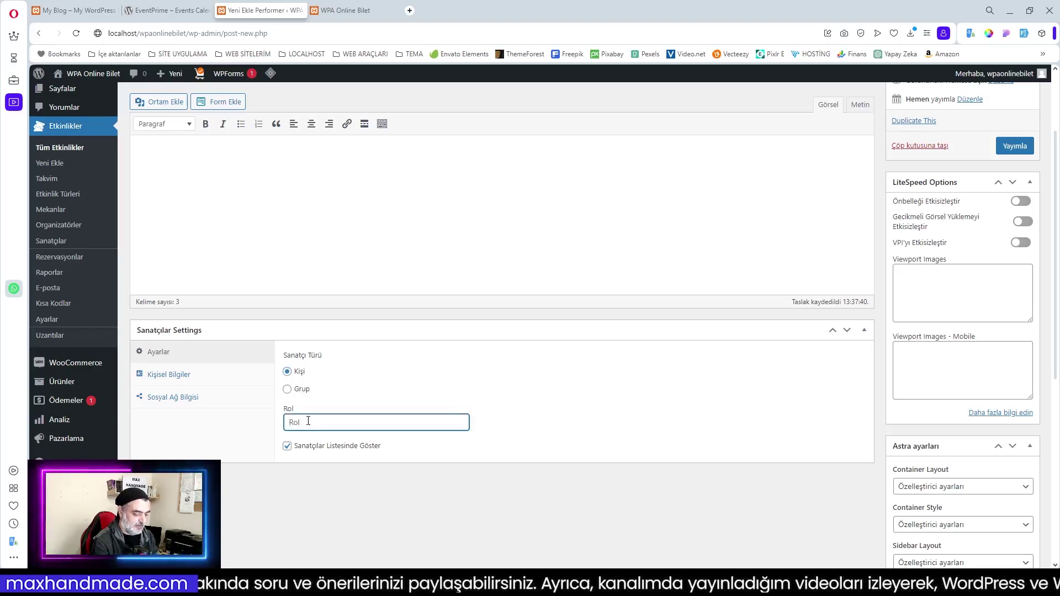
text(Konu)
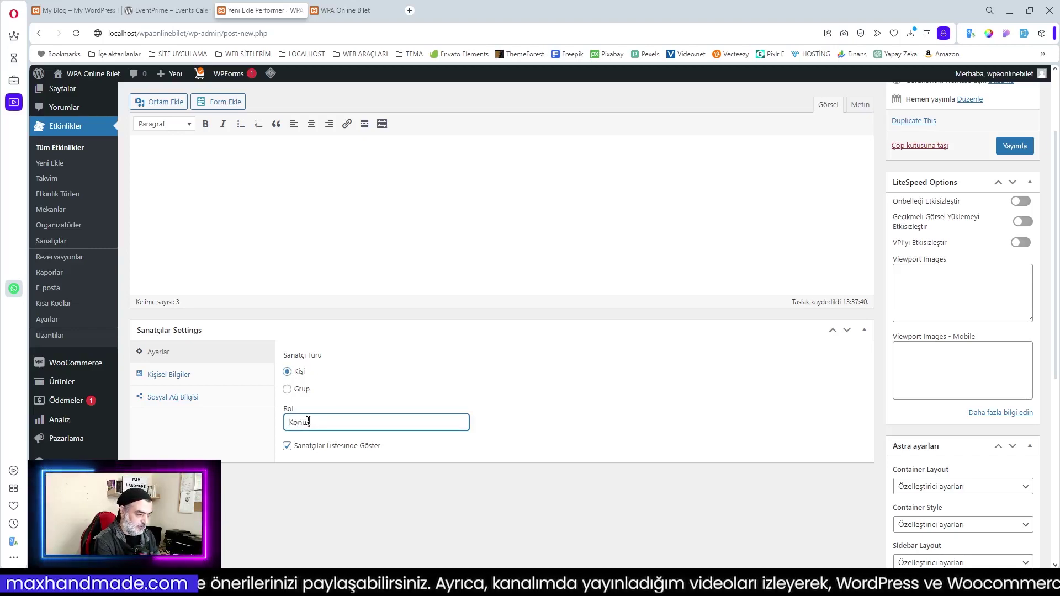
text(ş)
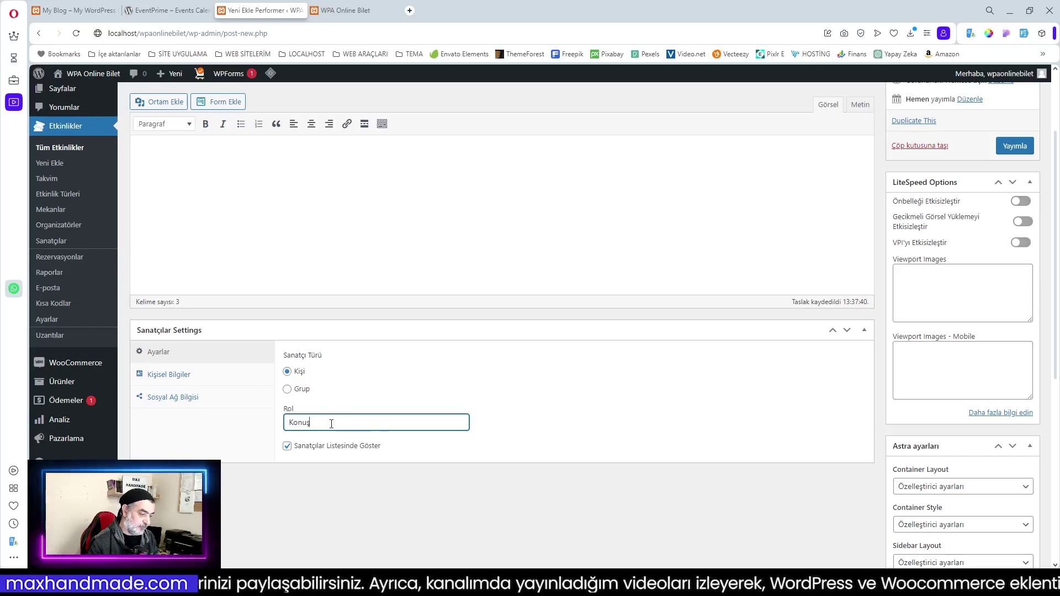
text(macı)
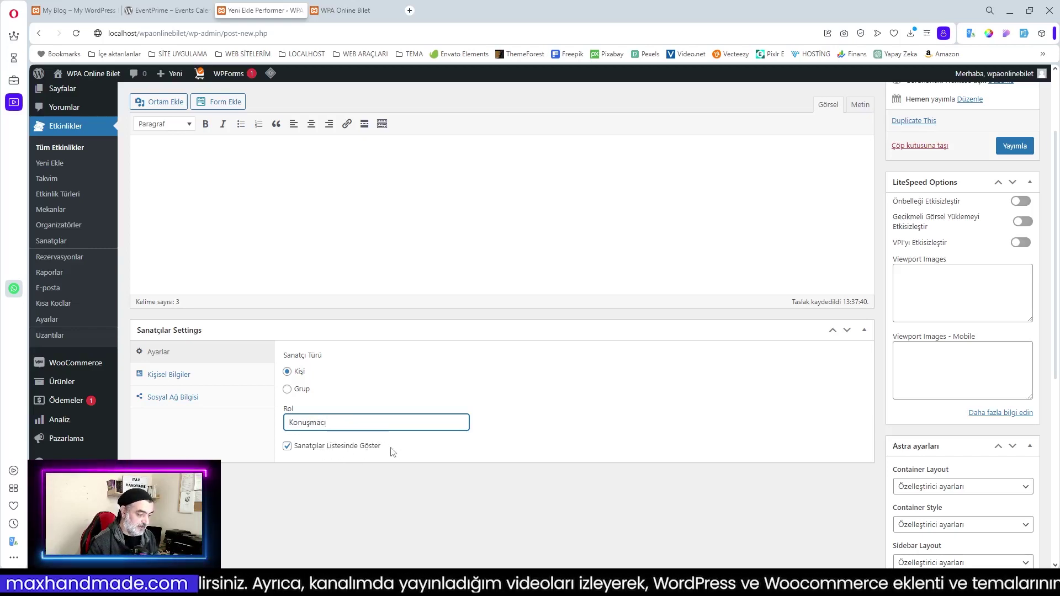
click(161, 377)
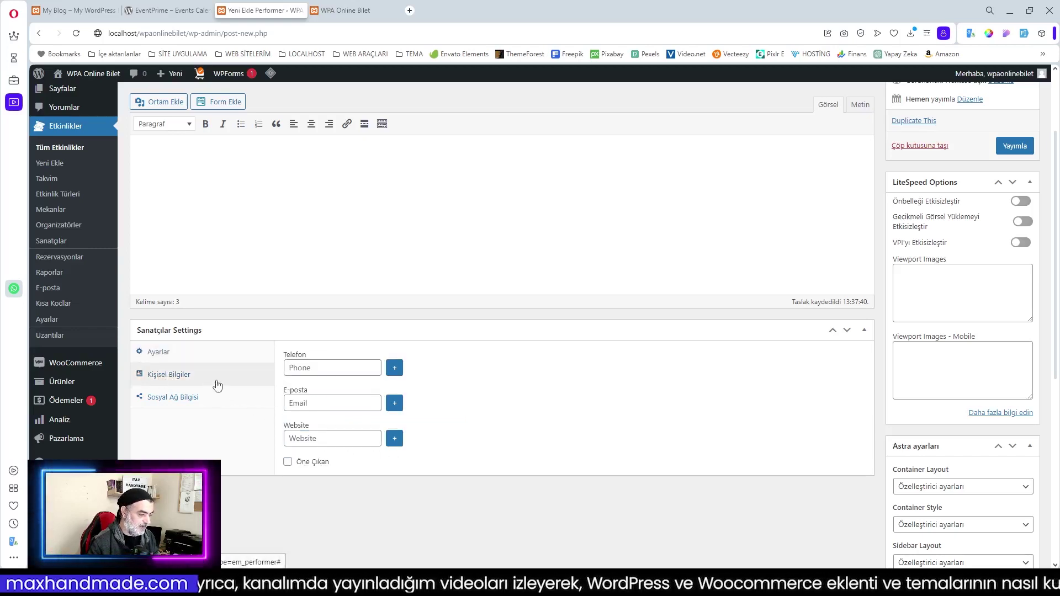
click(394, 368)
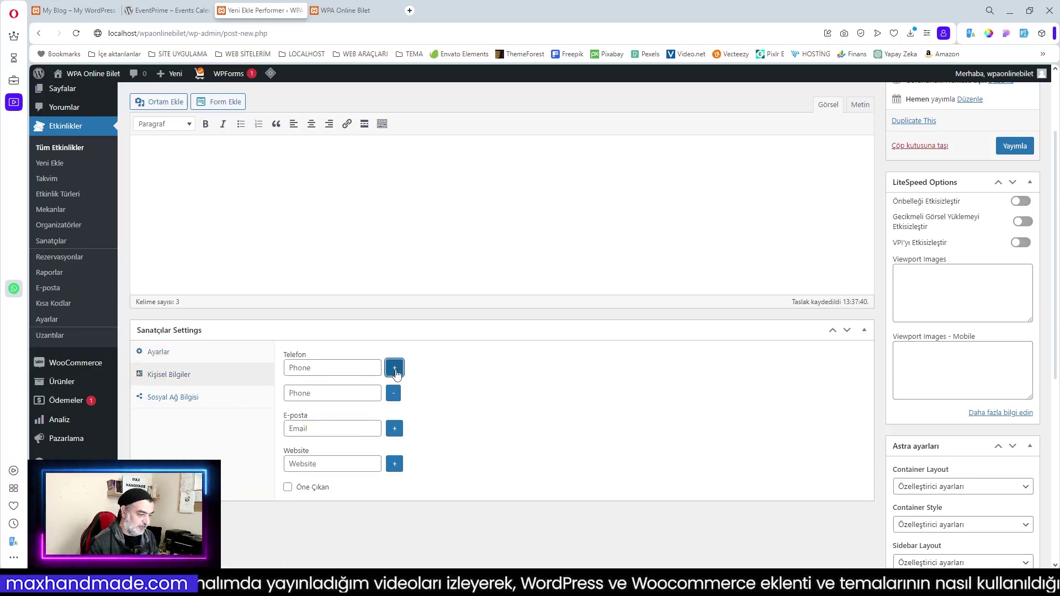
click(395, 399)
click(324, 367)
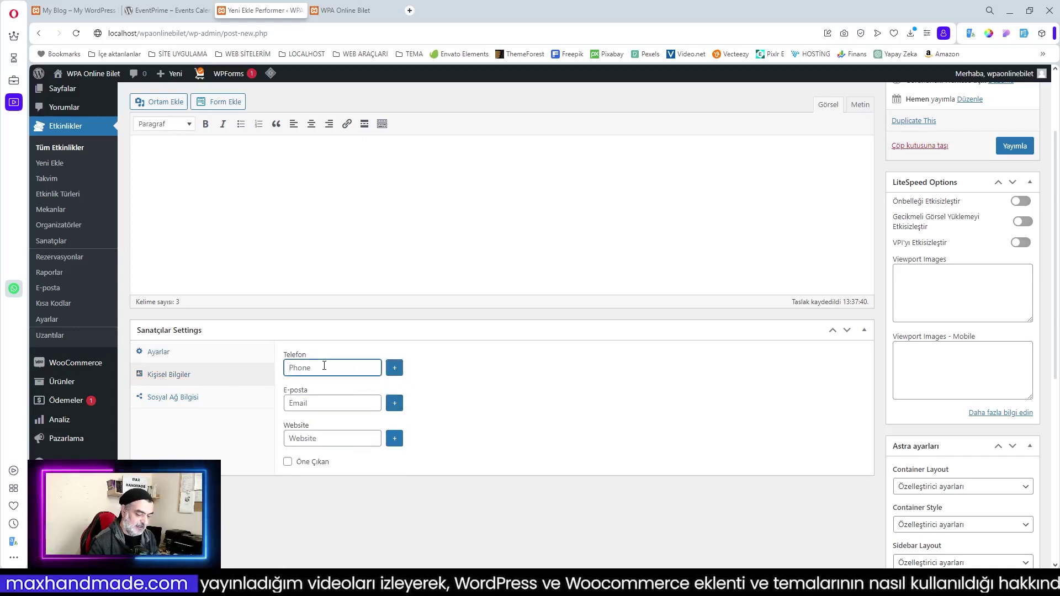
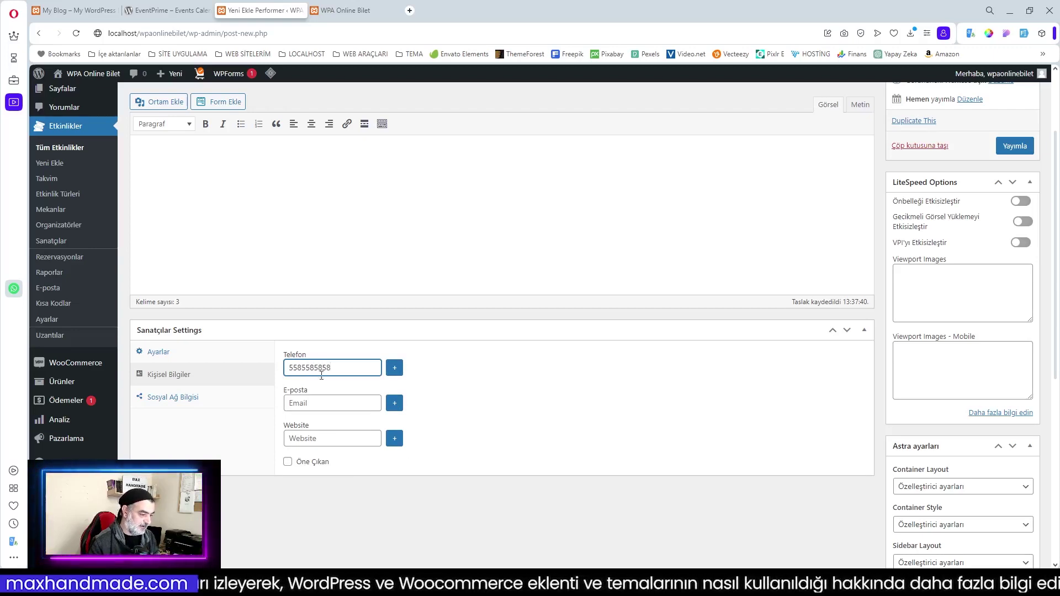
click(321, 403)
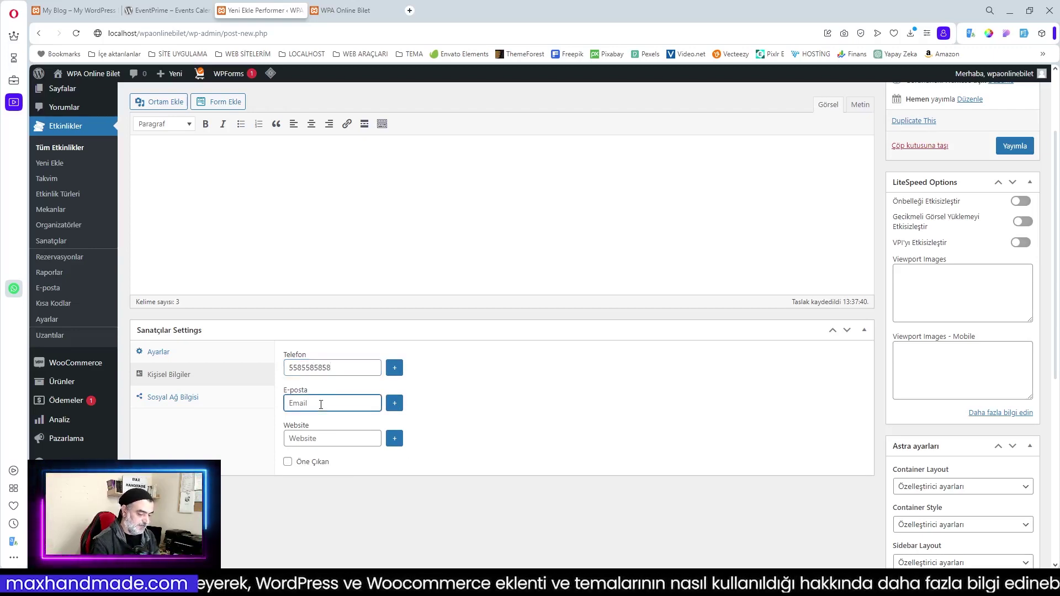
text(info)
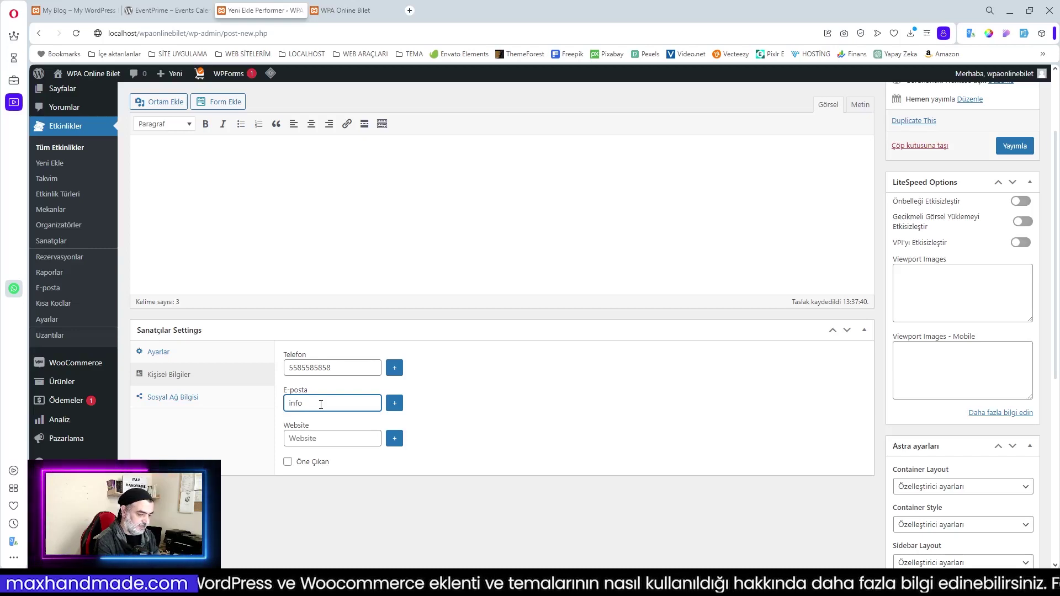
text(@)
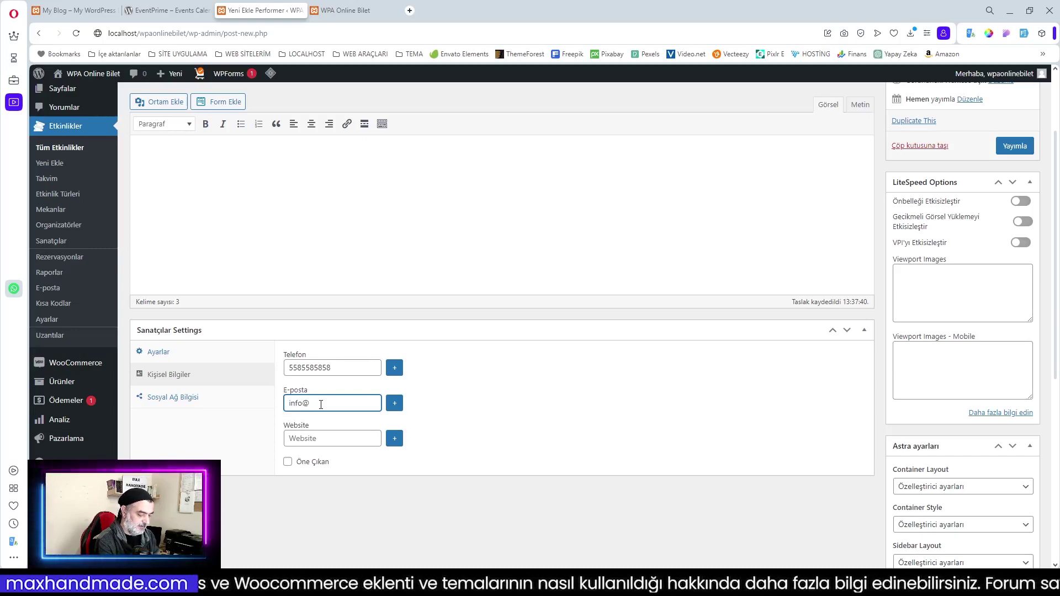
text(k)
key(BackSpace)
text(local)
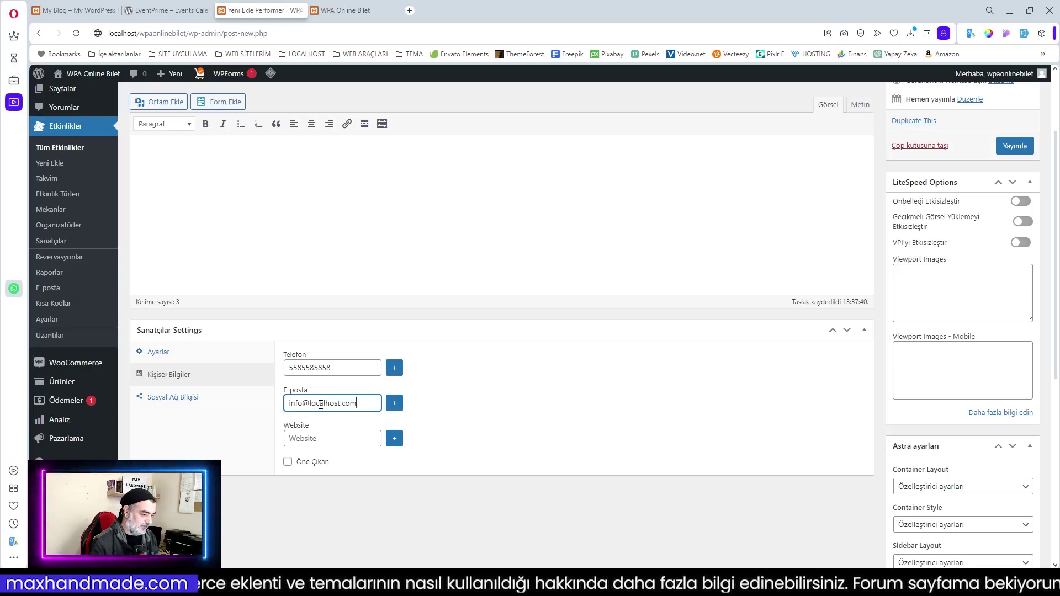
text(host.com)
click(314, 439)
text(ww)
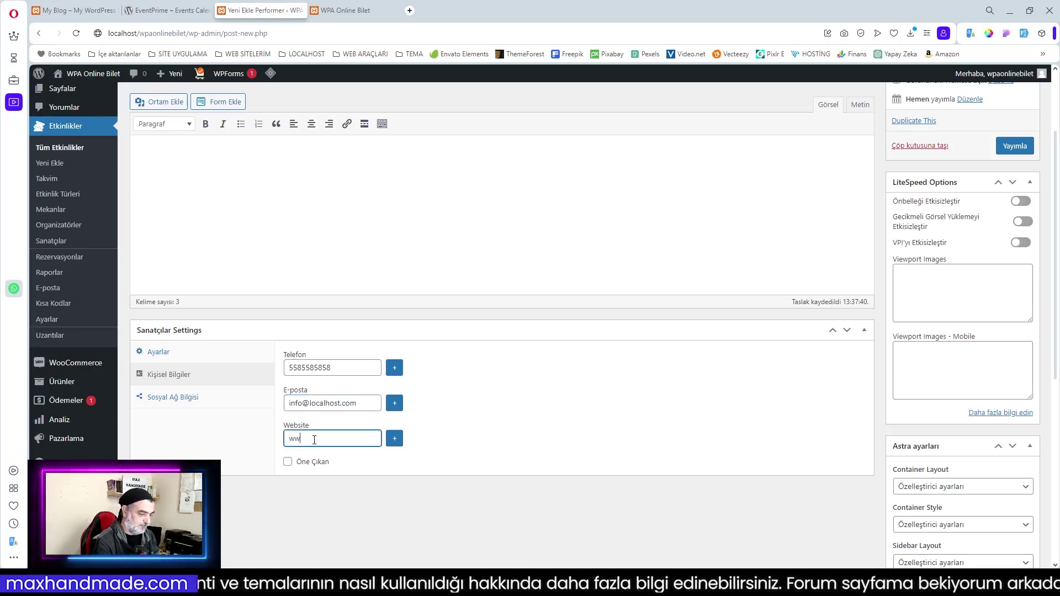
text(w.w)
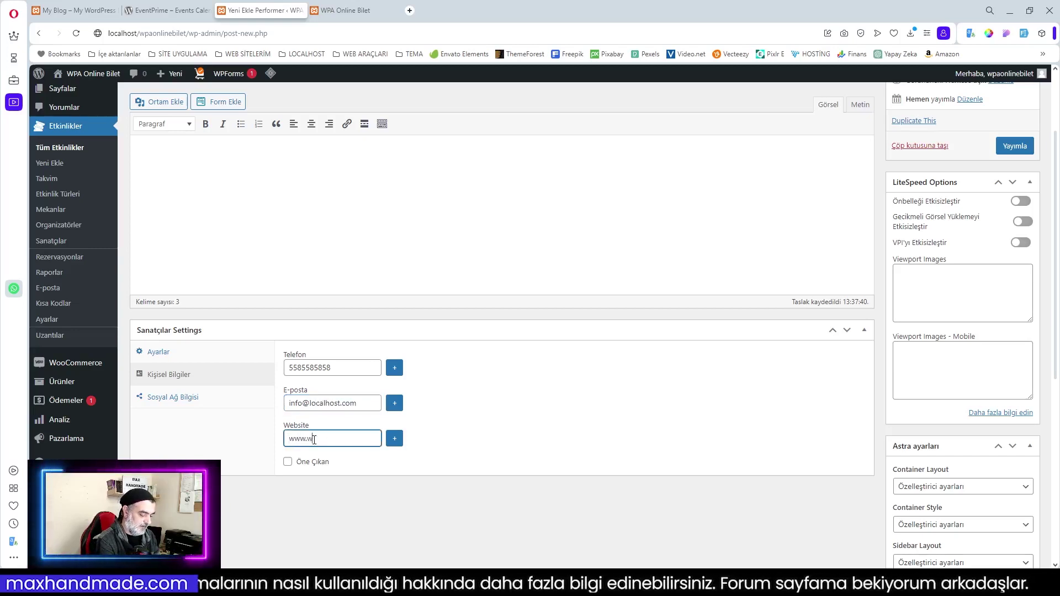
text(palemi.com)
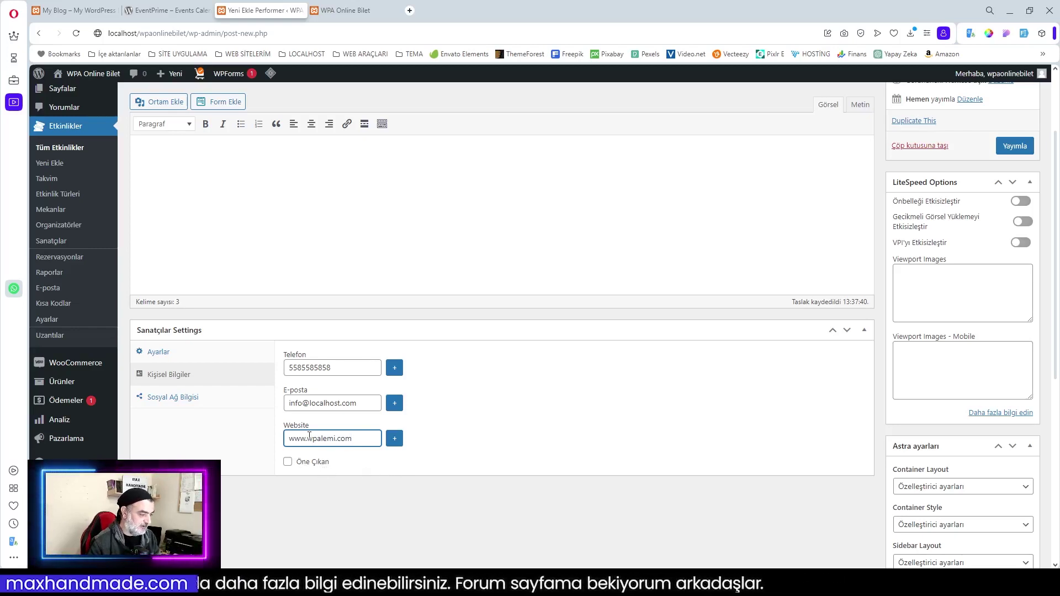
click(166, 397)
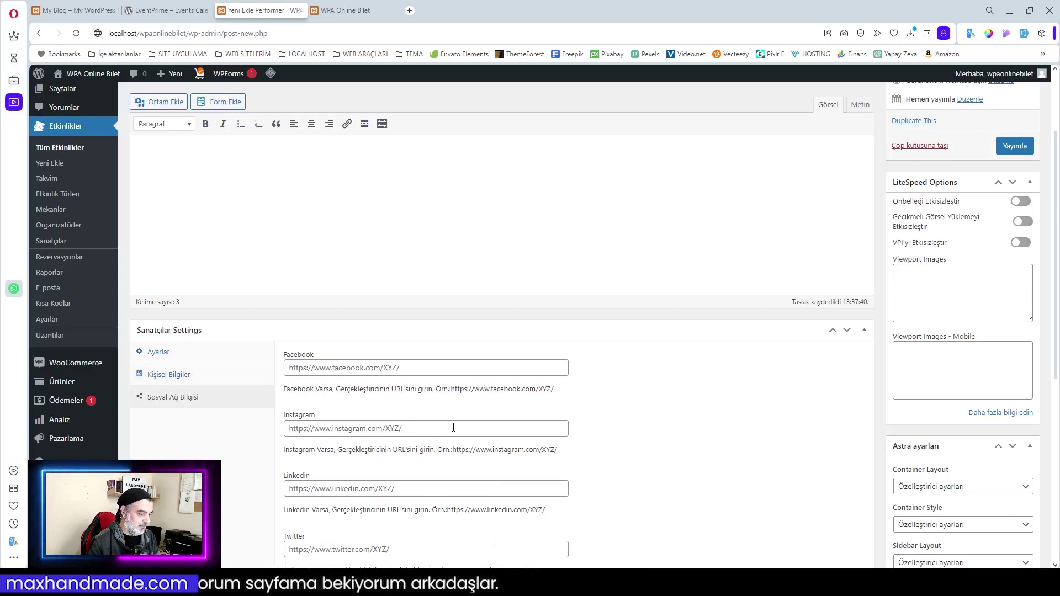
Paste the YouTube, Facebook and Instagram profile URLs into the performer's social network fields
scroll(453, 428, down, 2)
click(338, 499)
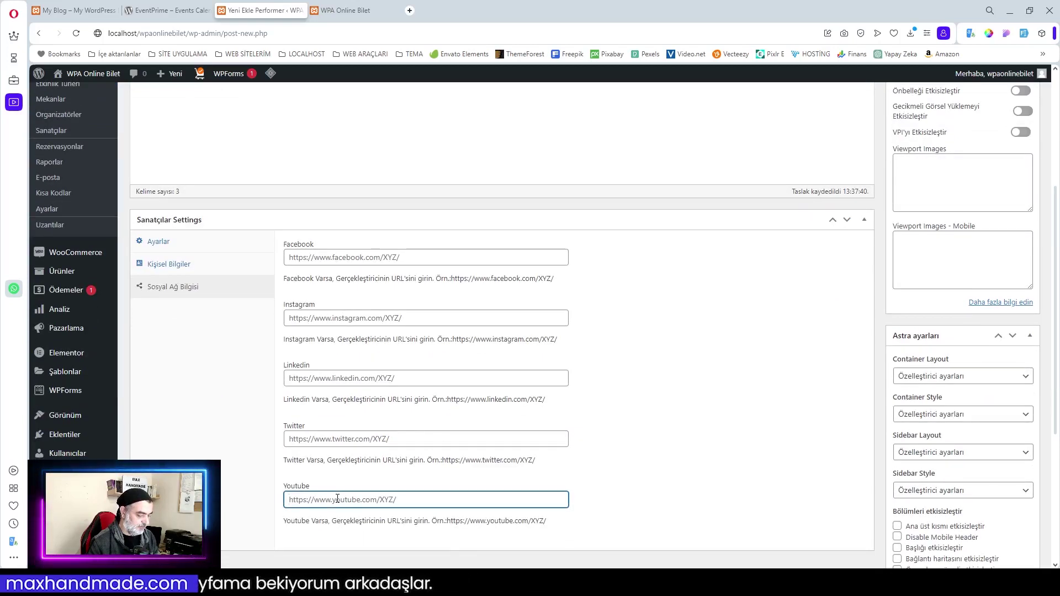
text(https://www.youtube.com/channel/UC3qBE6ZCCEc8ugFUYXwtcpA)
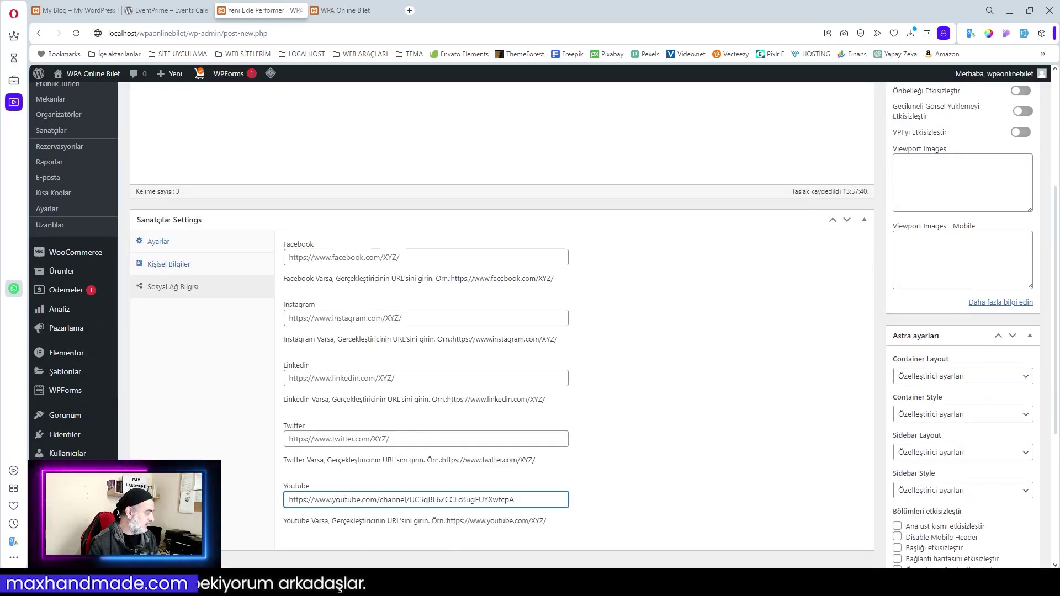
key(Tab)
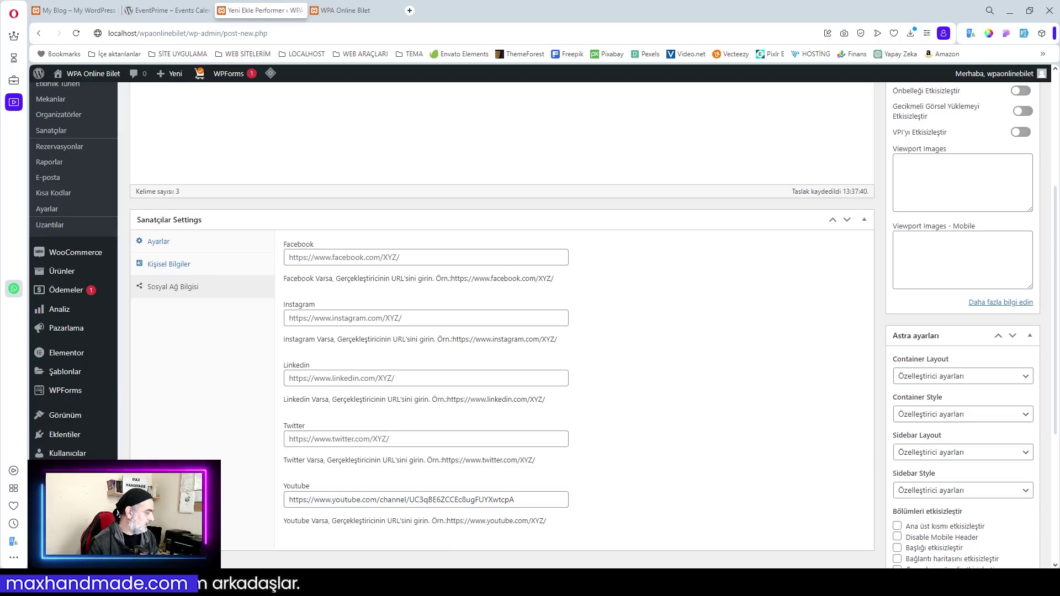
click(352, 258)
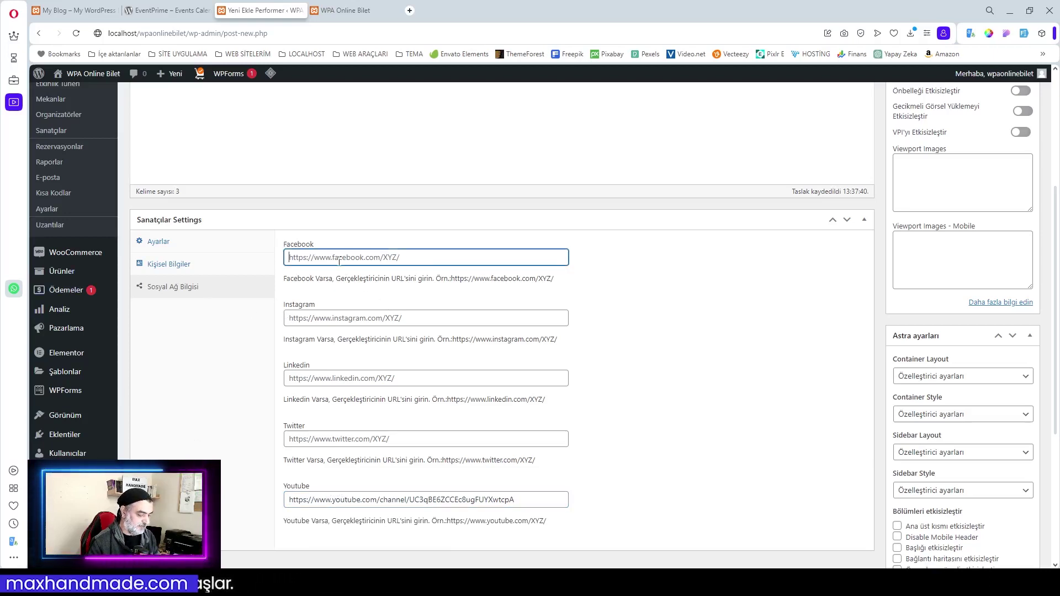
text(https://www.facebook.com/maxhandmadeonline/)
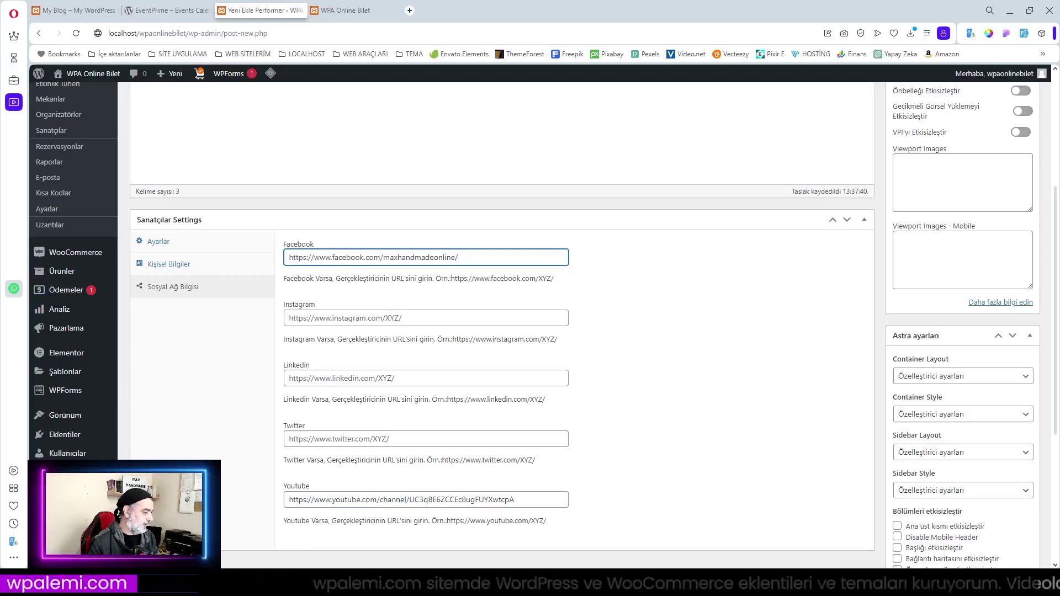
key(Tab)
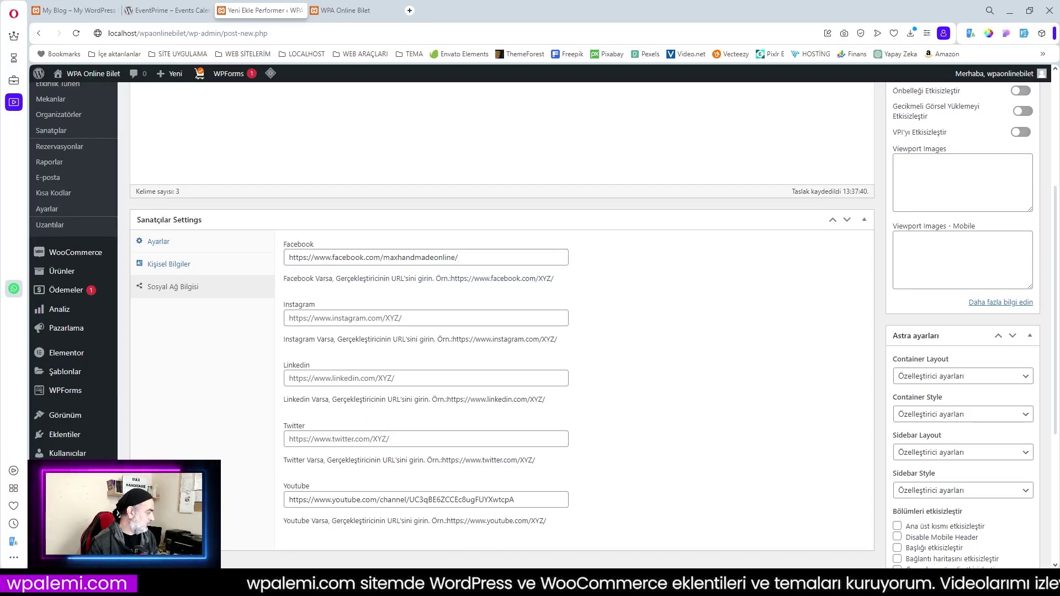
click(320, 320)
key(ctrl+v)
click(712, 403)
scroll(712, 401, down, 4)
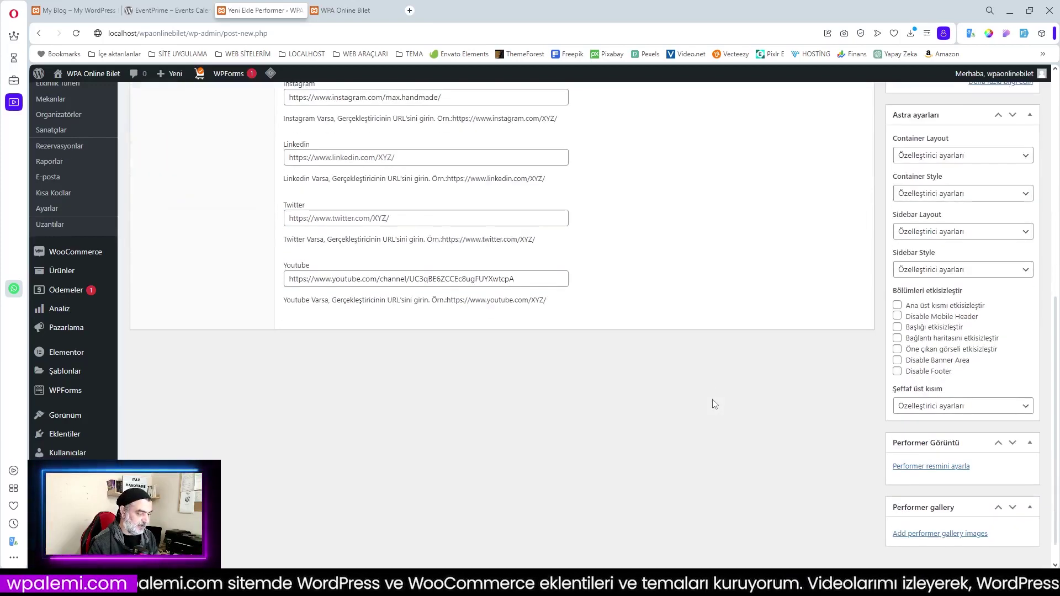
scroll(713, 403, up, 8)
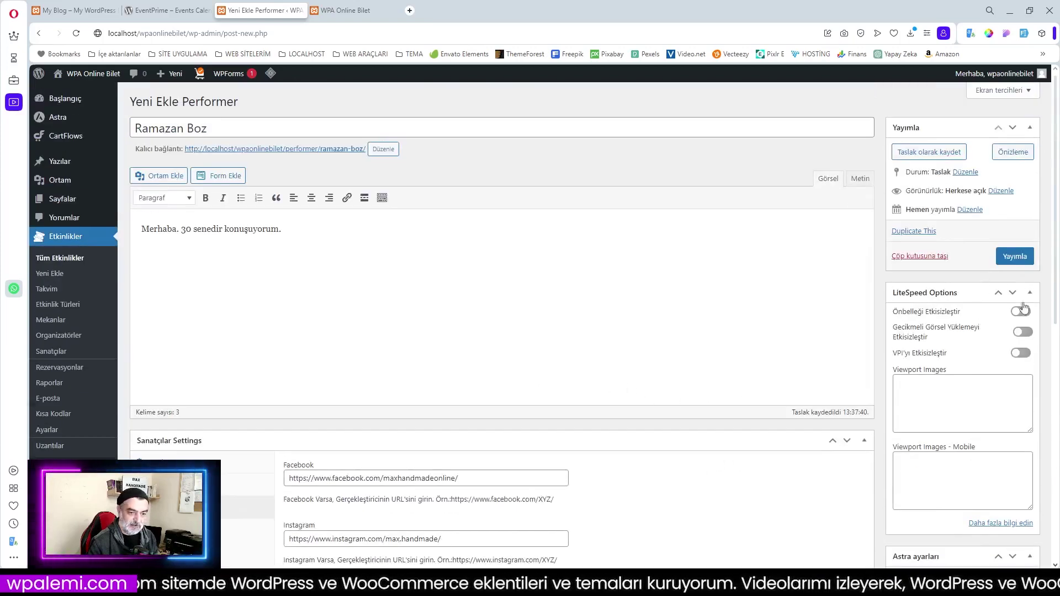
scroll(1024, 307, down, 4)
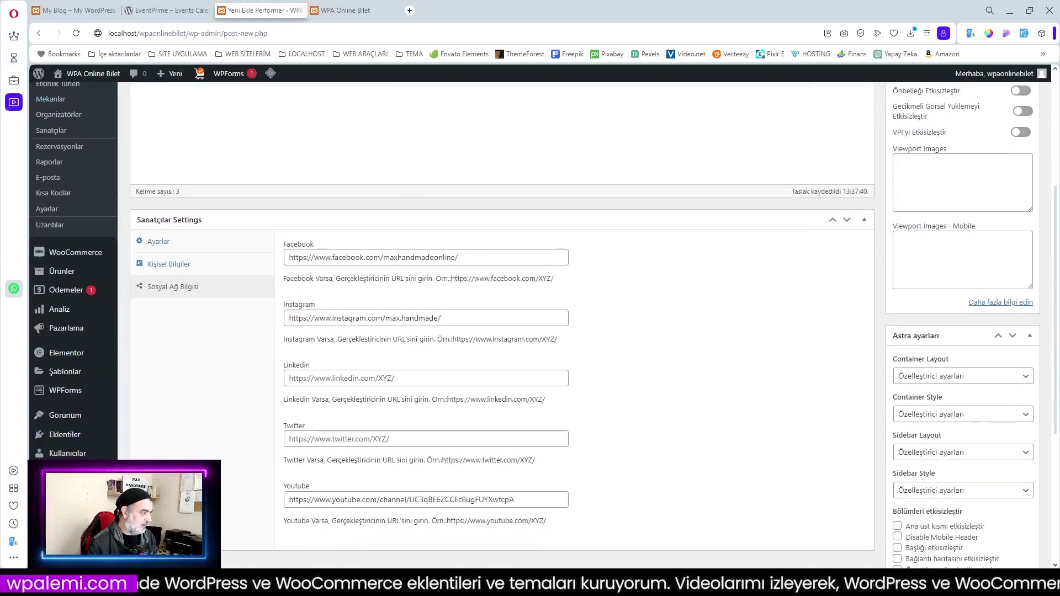
scroll(1033, 428, down, 4)
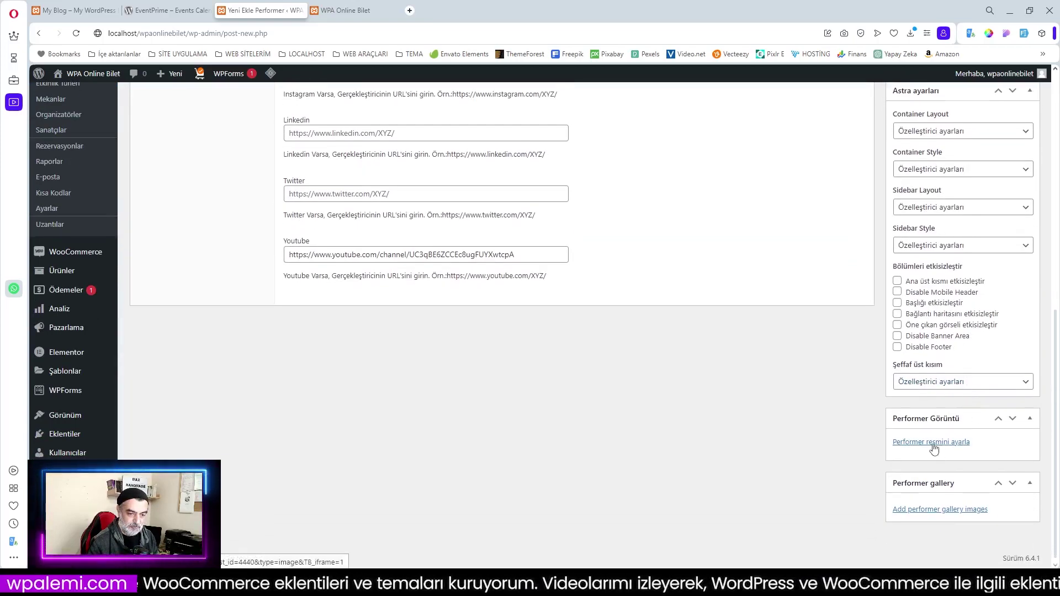
scroll(790, 380, up, 8)
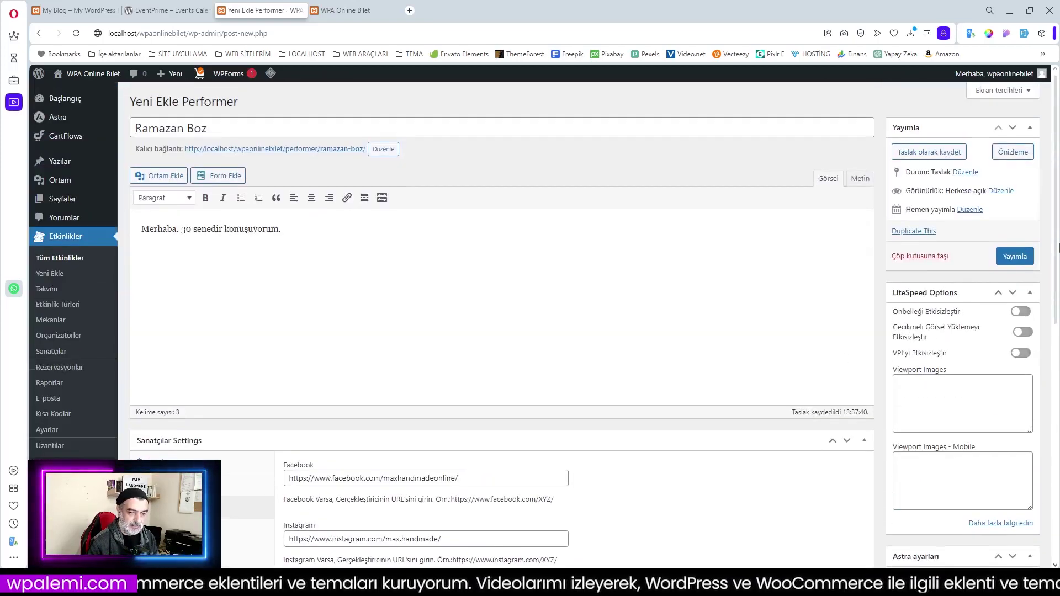
Publish the new performer
click(1012, 260)
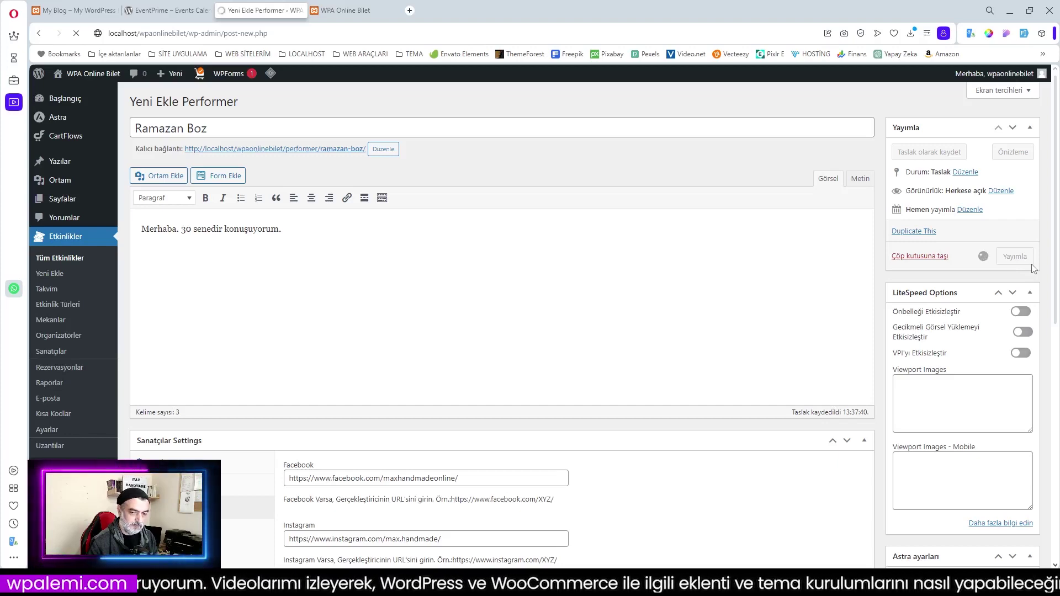
scroll(992, 325, down, 6)
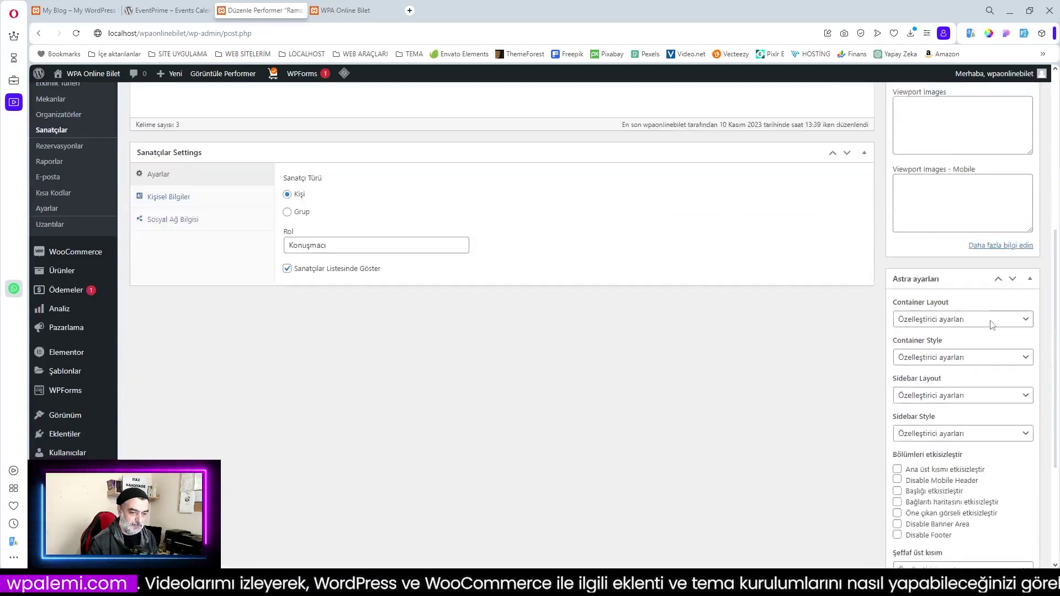
scroll(992, 324, down, 4)
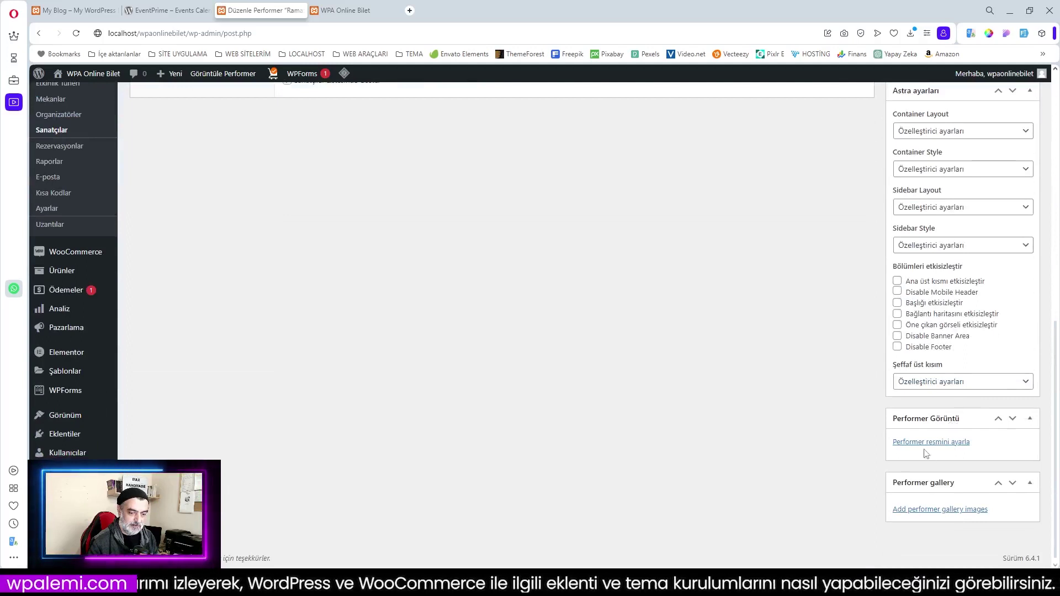
Set profil-3.jpg as the performer image and update the performer
click(929, 442)
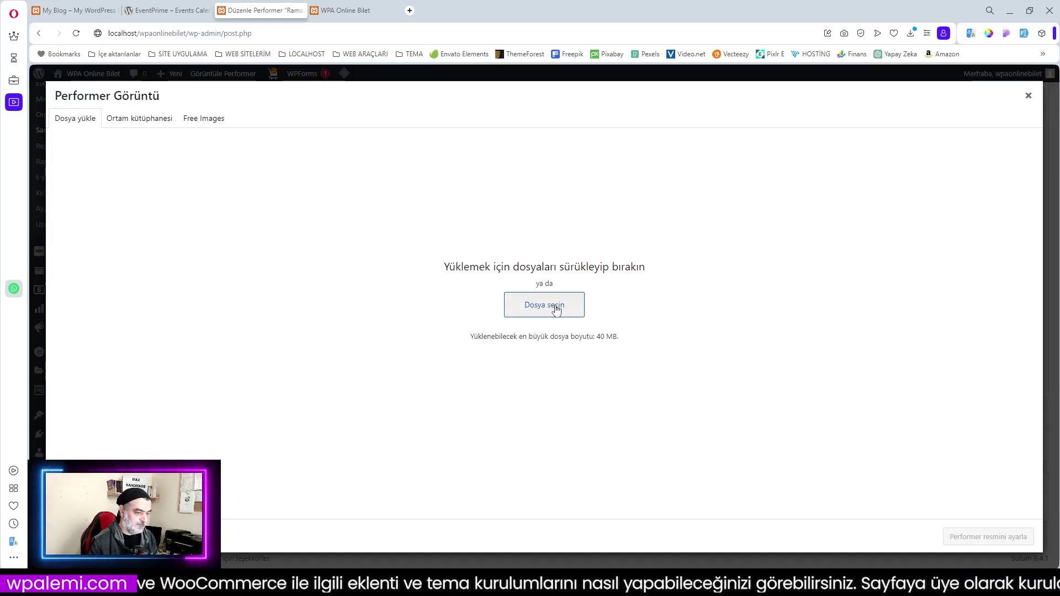
drag(557, 310, 540, 338)
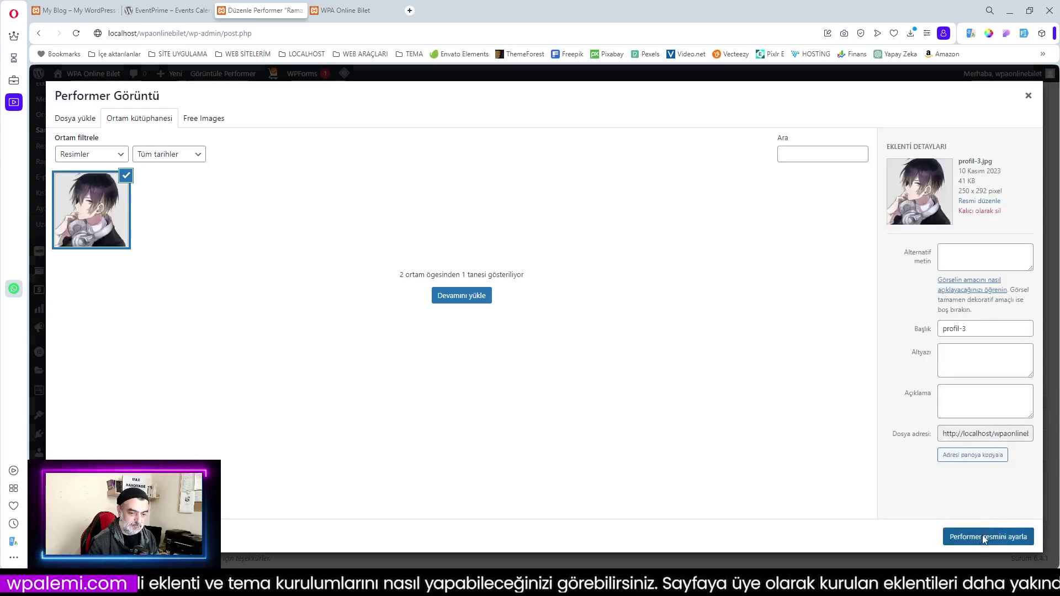
click(983, 539)
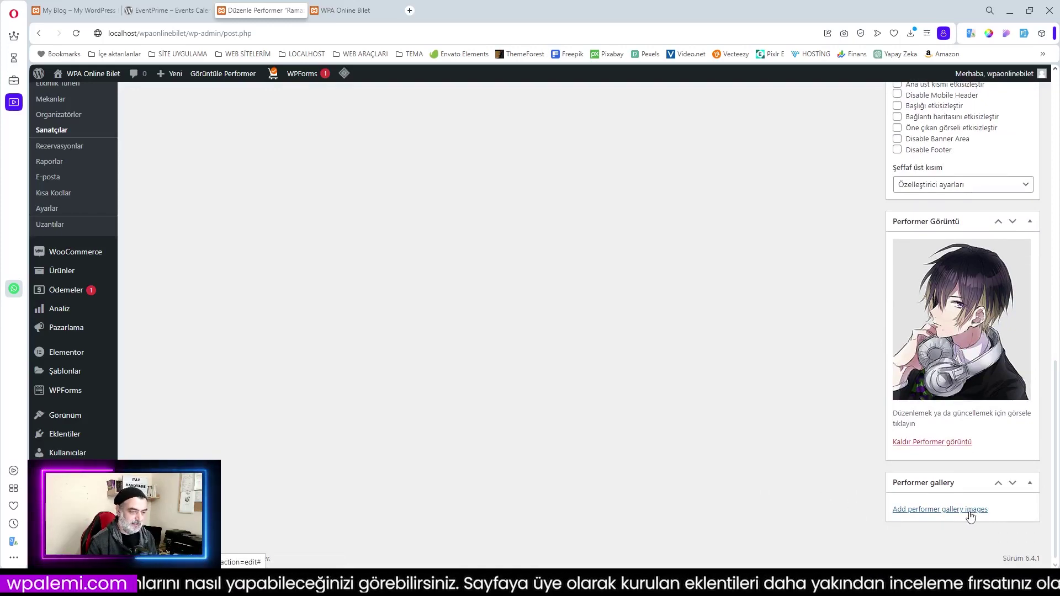
scroll(417, 373, up, 4)
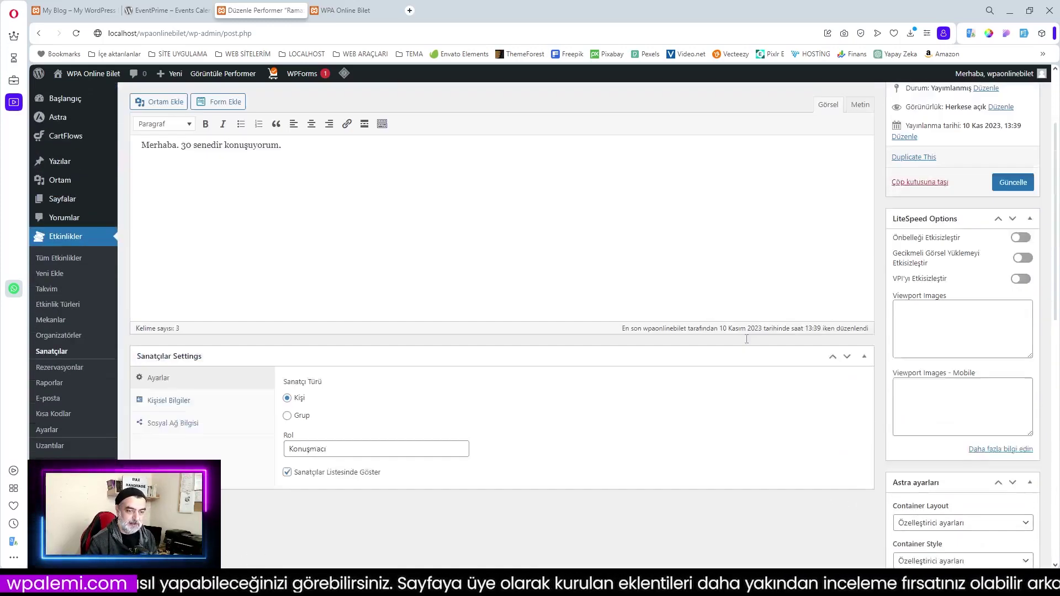
scroll(746, 339, up, 2)
click(1011, 301)
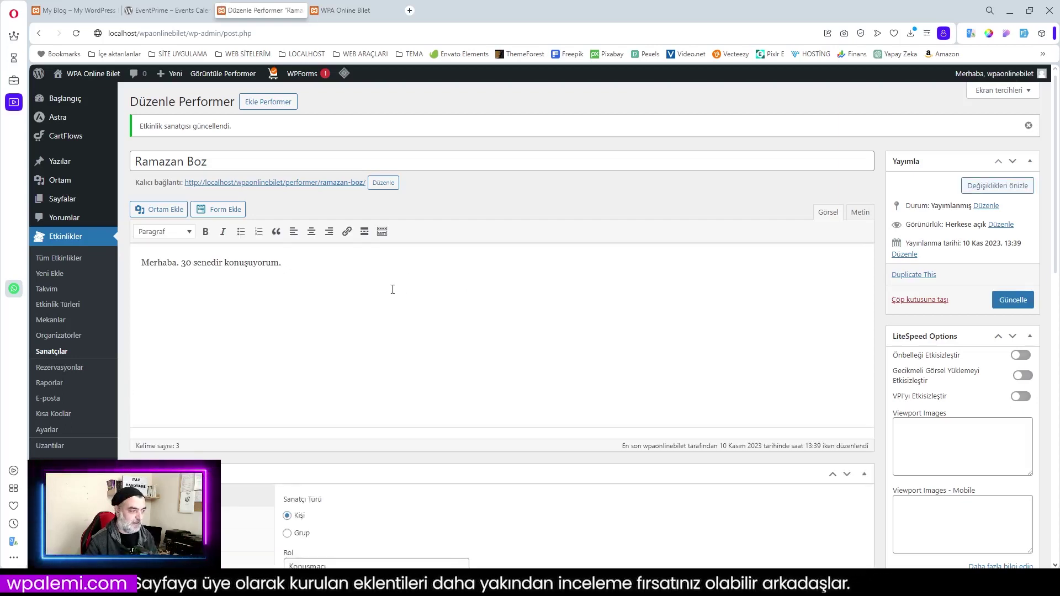
click(55, 335)
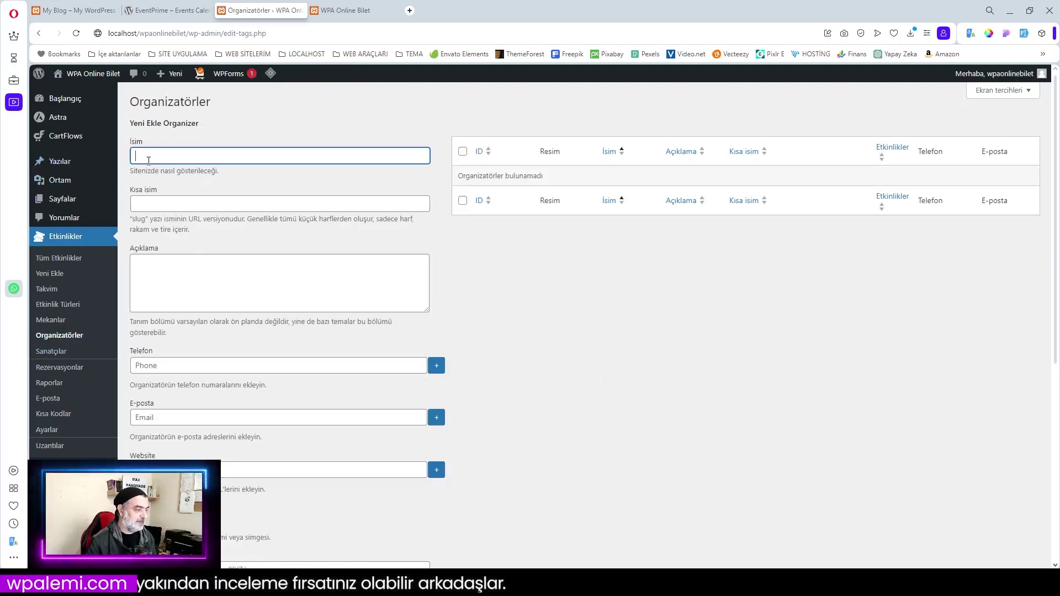
Name the new organizer WPA Organizasyon and enter its phone number and e-mail address
text(W)
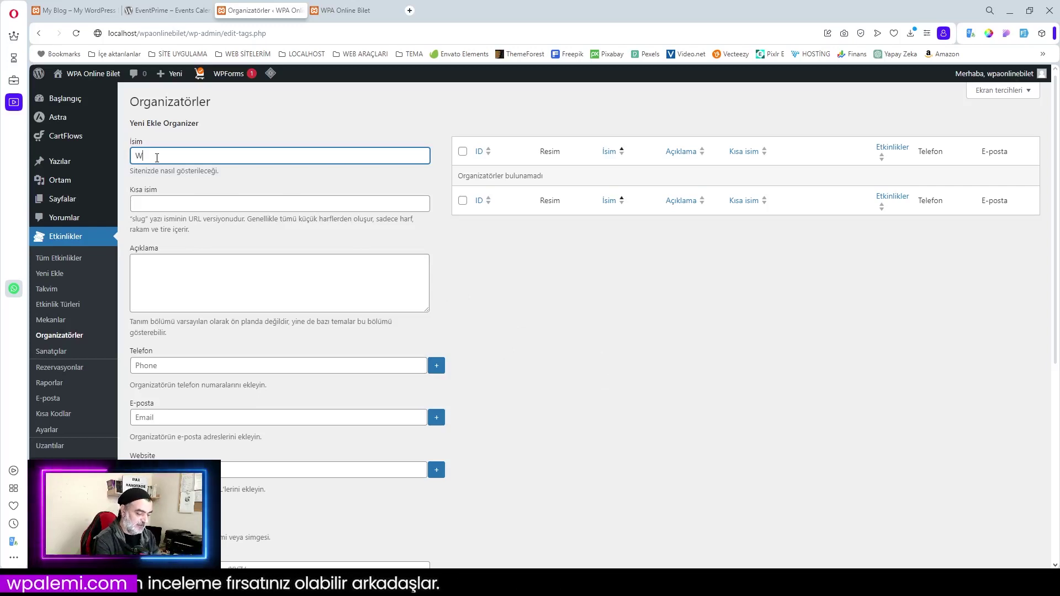
key(BackSpace)
key(BackSpace)
text(PA)
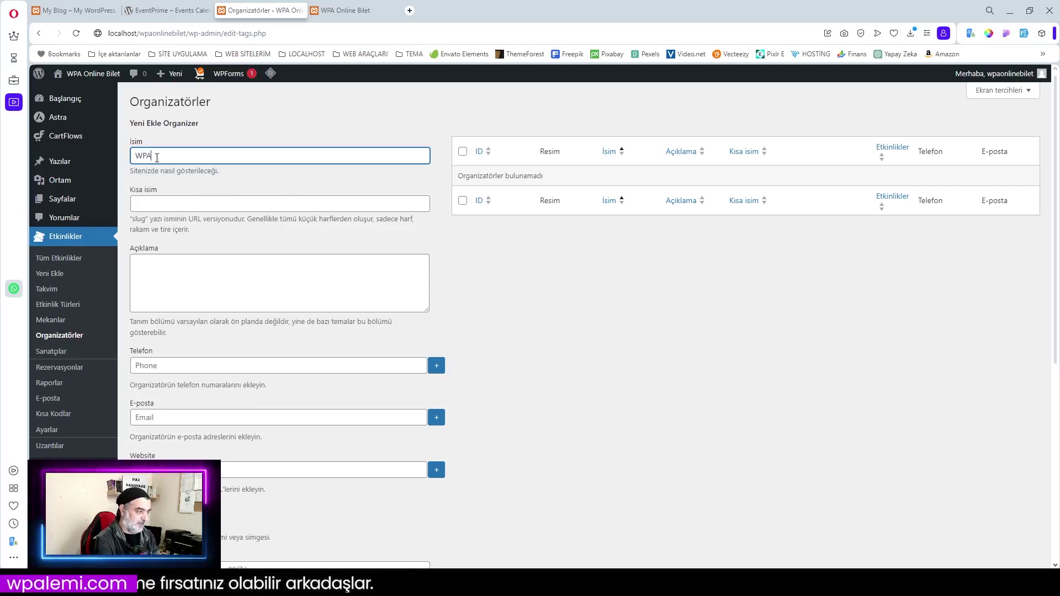
text( Organizasyon)
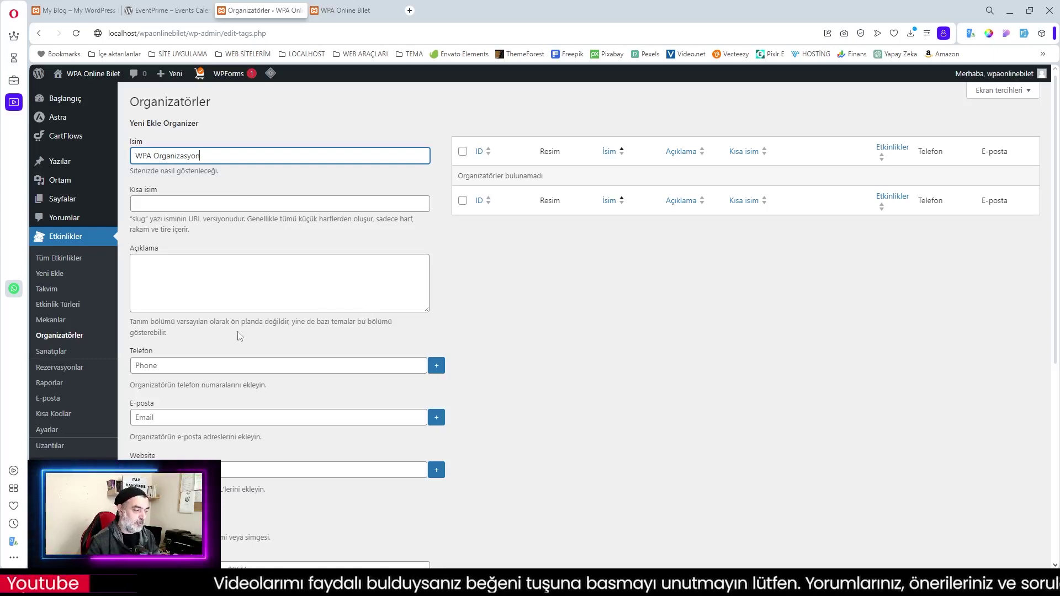
click(174, 368)
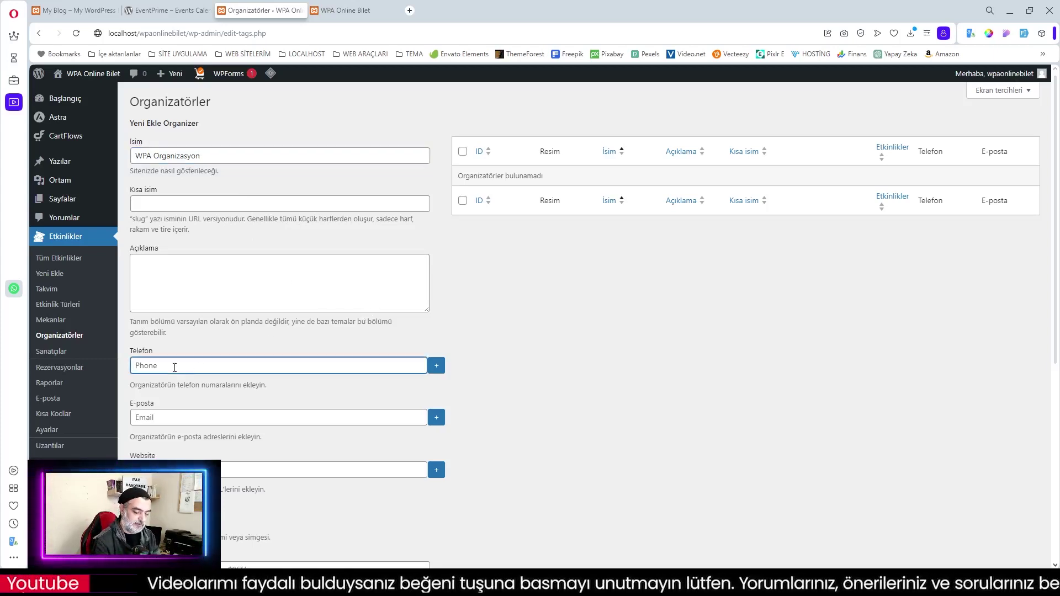
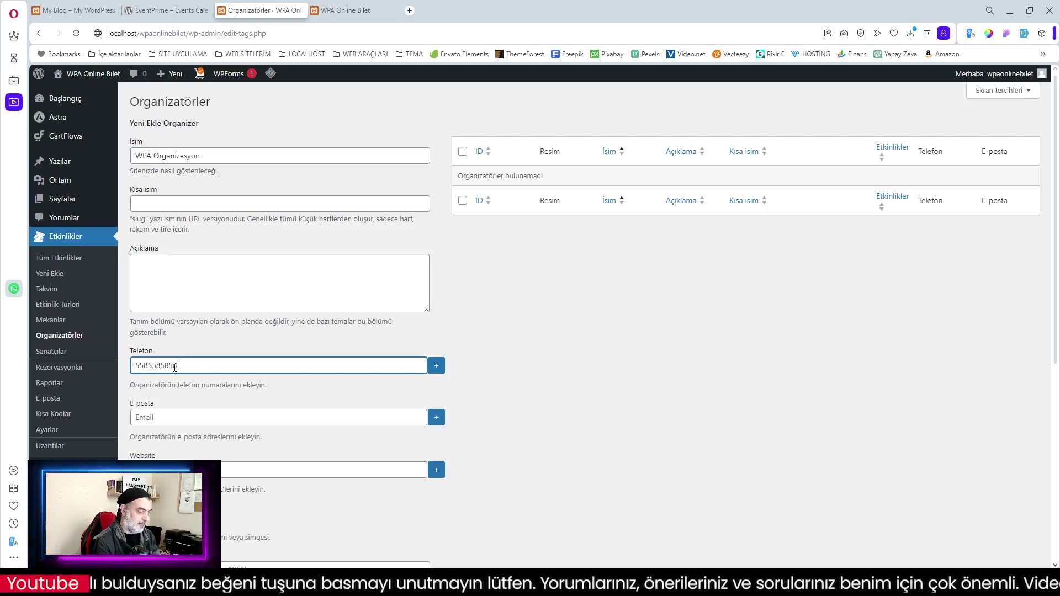
click(169, 420)
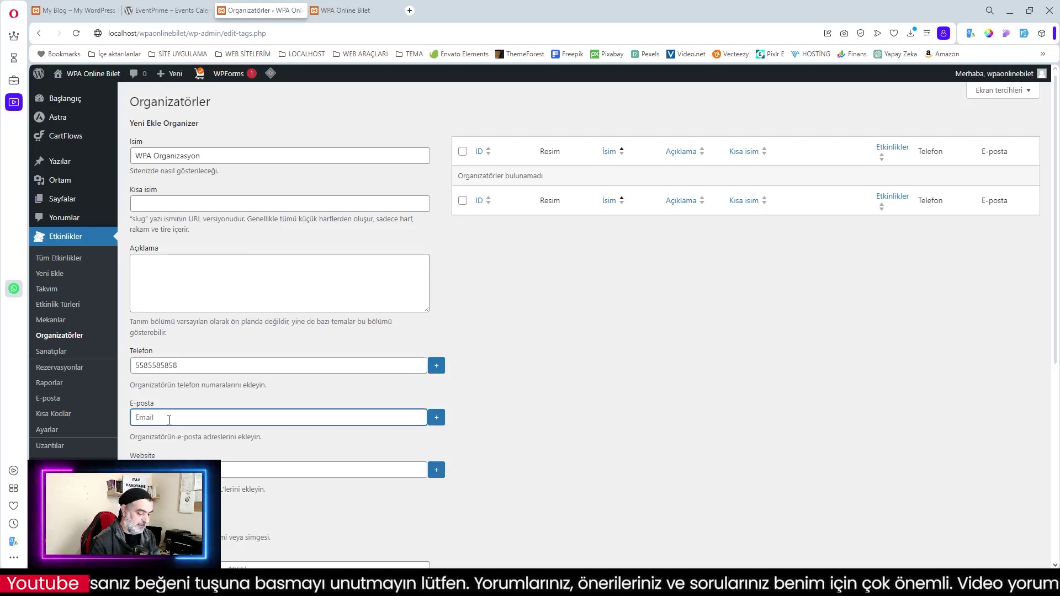
text(info)
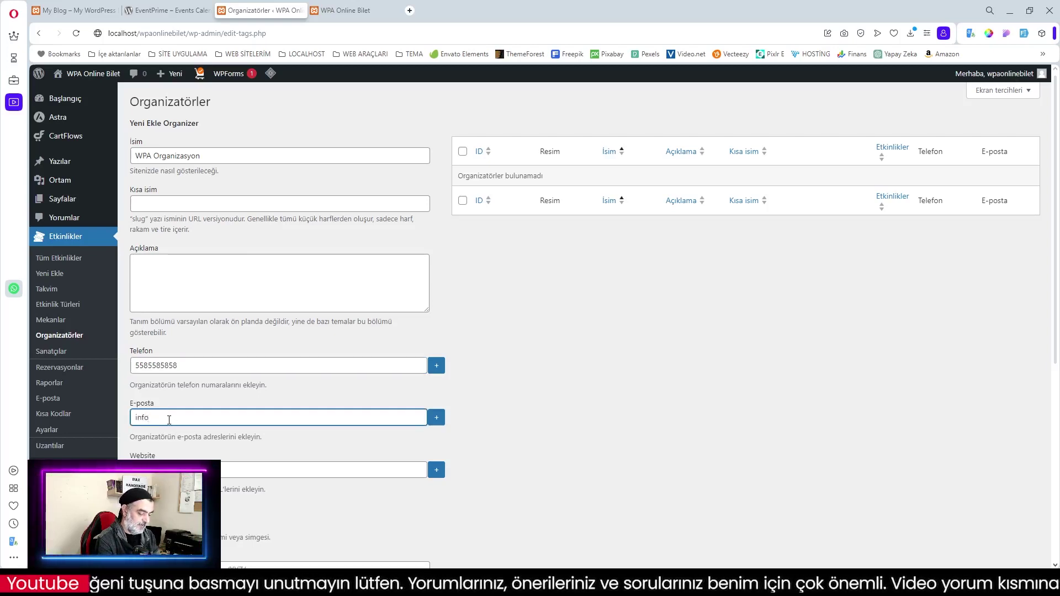
text(@lo)
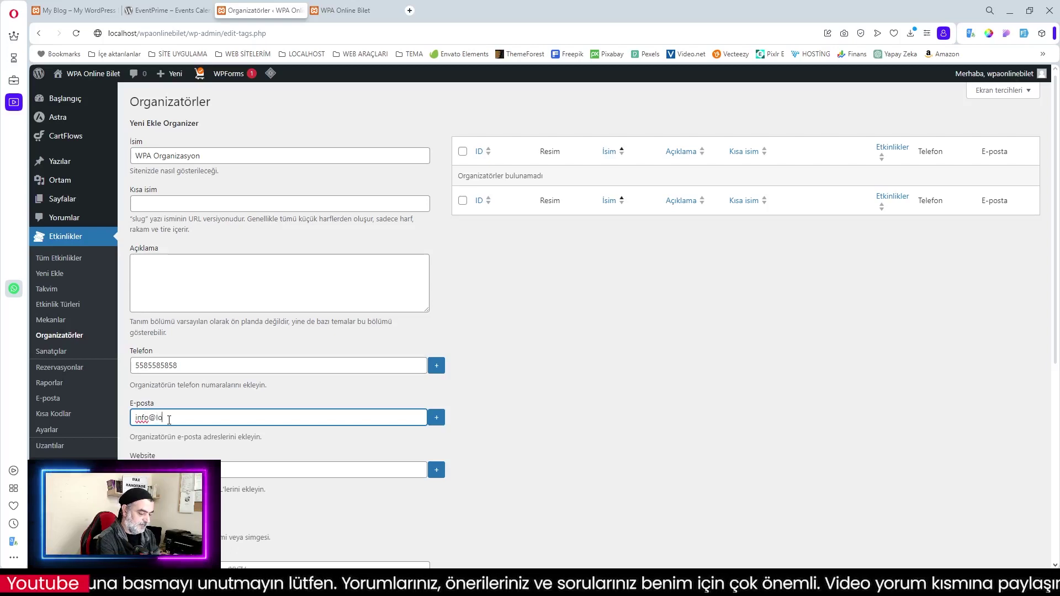
text(calhost.com)
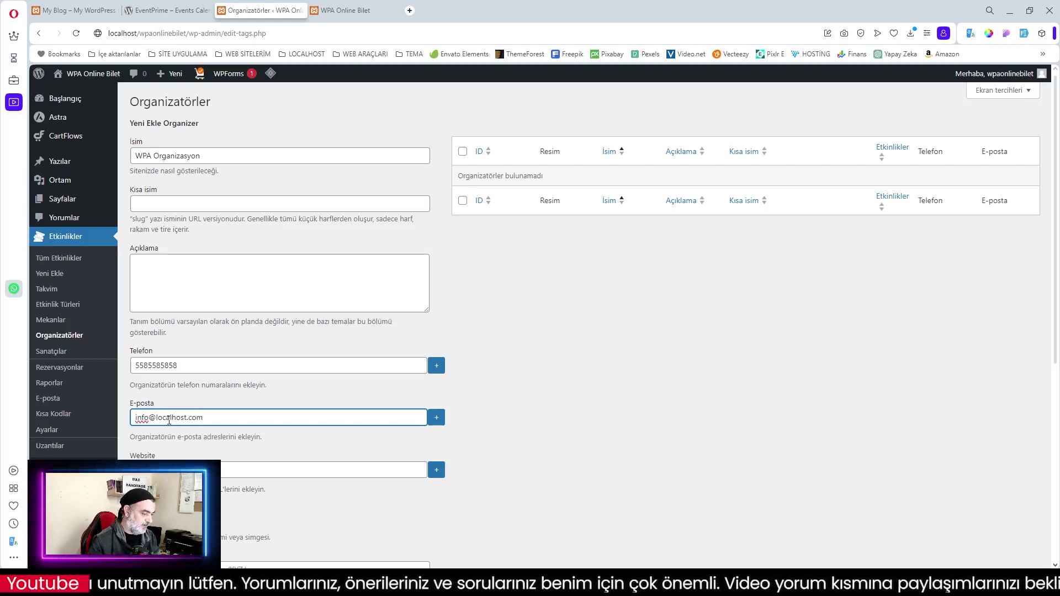
click(177, 470)
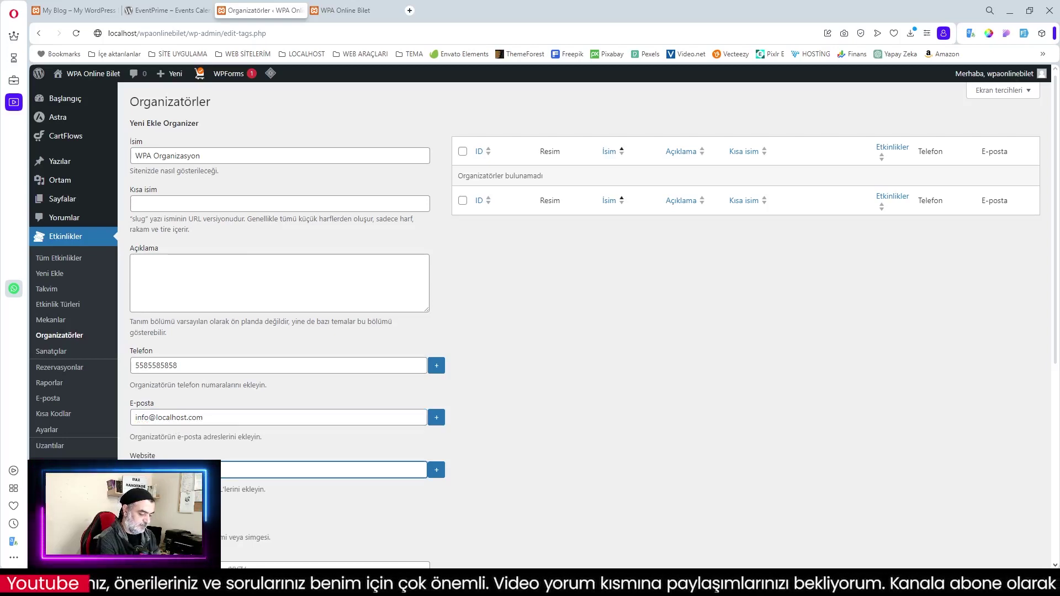
Upload the wpalemi logo and use it as the organizer's image
scroll(177, 359, down, 3)
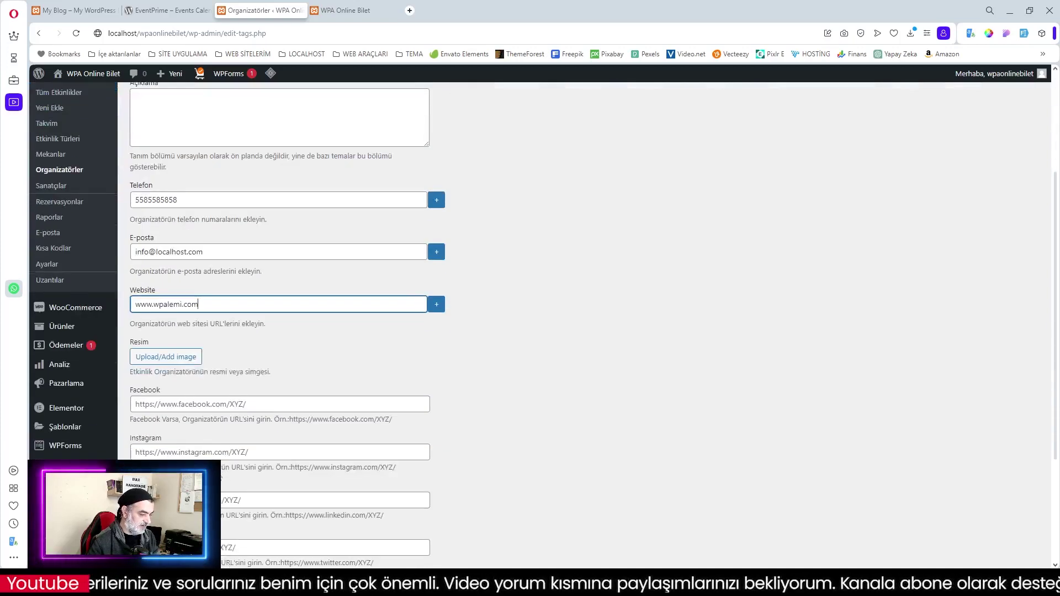
click(174, 358)
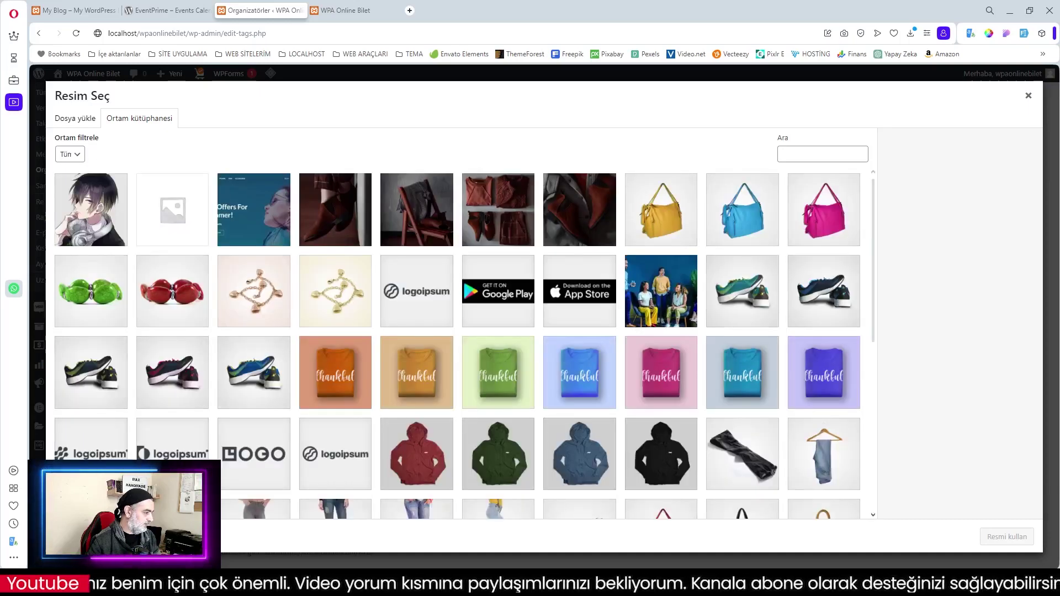
drag(1, 204, 581, 360)
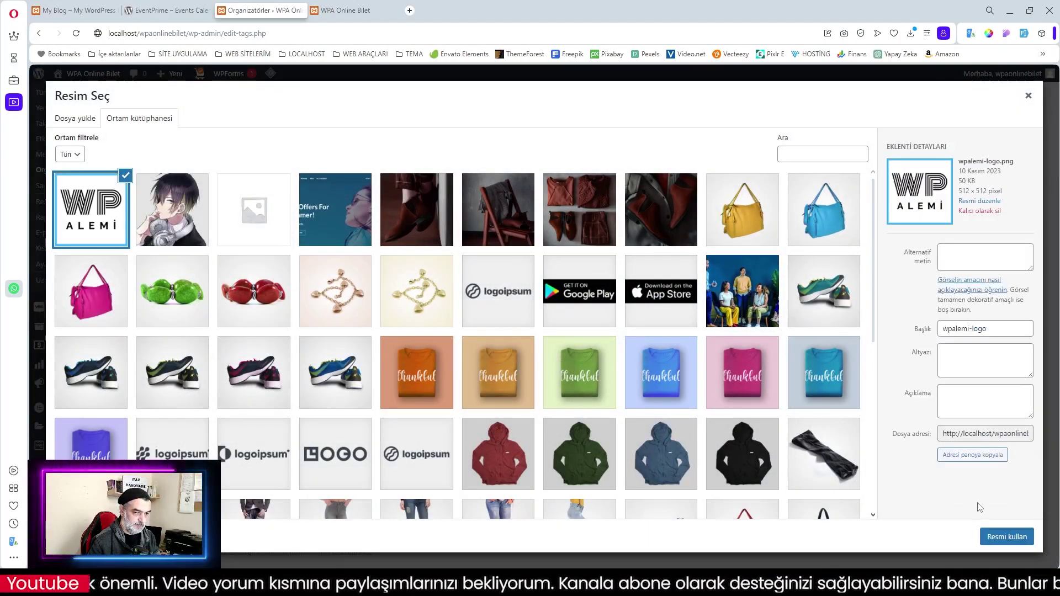
click(1005, 536)
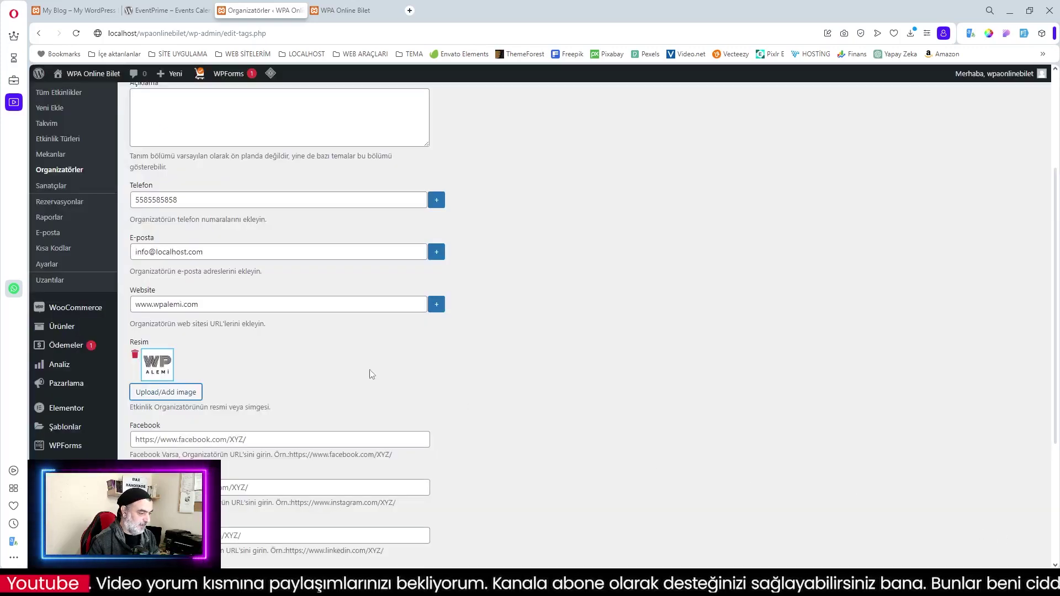
Fill in the organizer's Instagram and YouTube links
scroll(250, 399, down, 2)
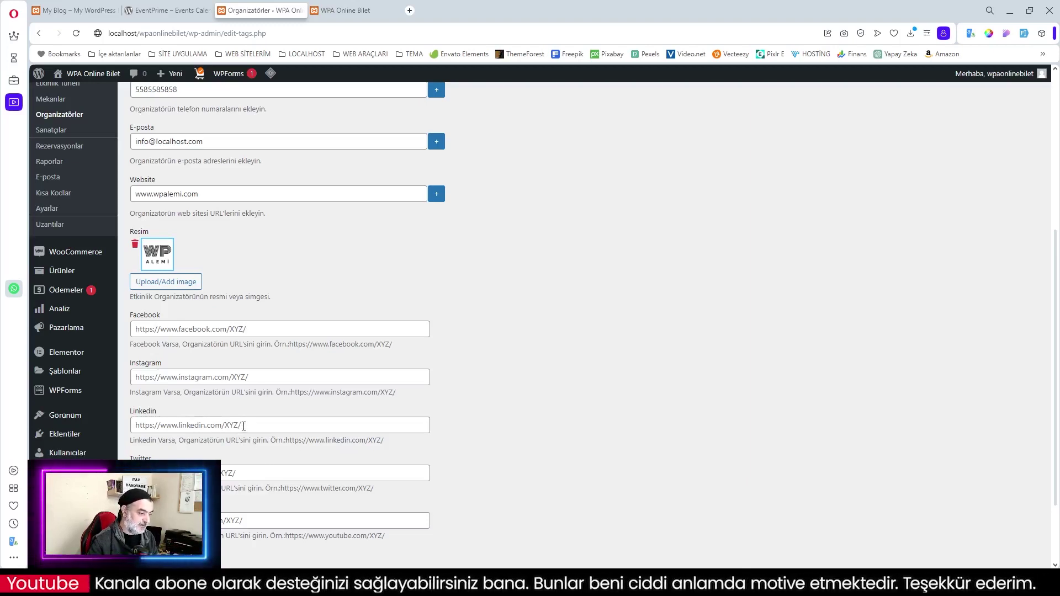
click(210, 377)
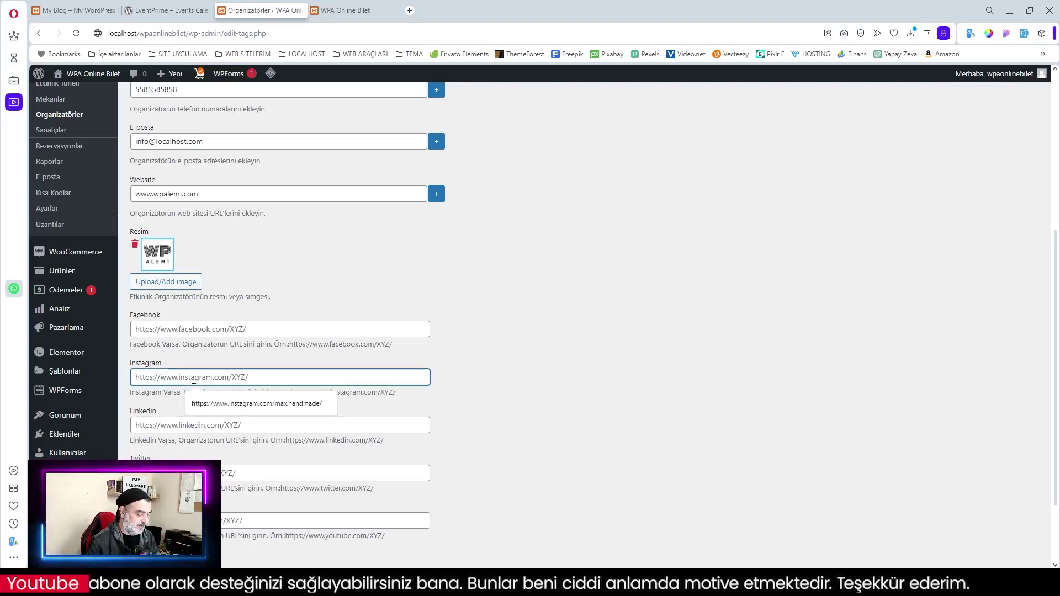
click(243, 404)
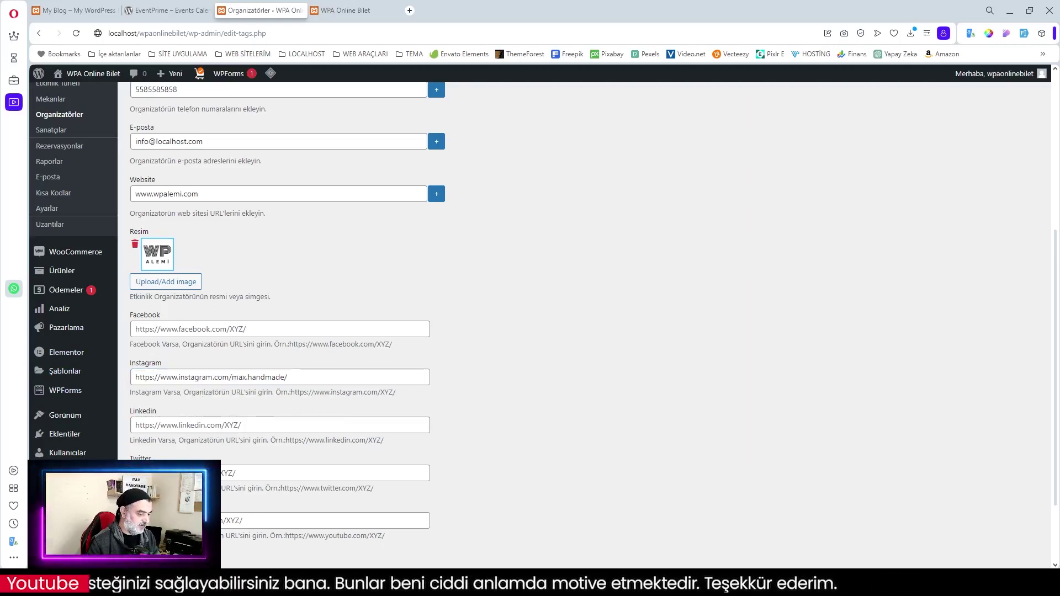
click(331, 520)
text(https://www.youtube.com/channel/UC3qBE6ZCCEc8ugFUYXwtcpA)
scroll(280, 331, down, 2)
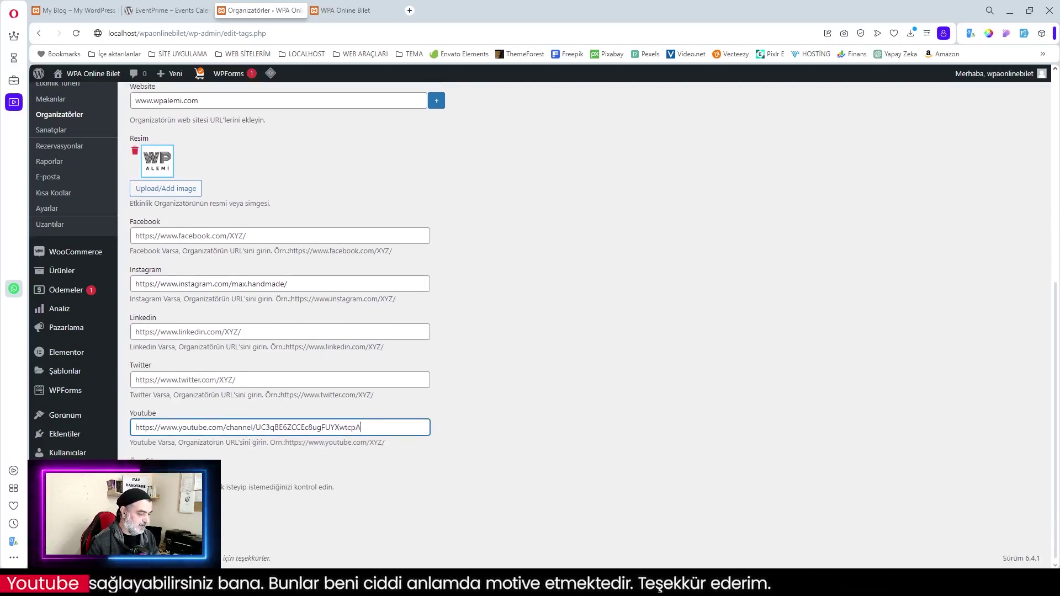
scroll(296, 491, up, 7)
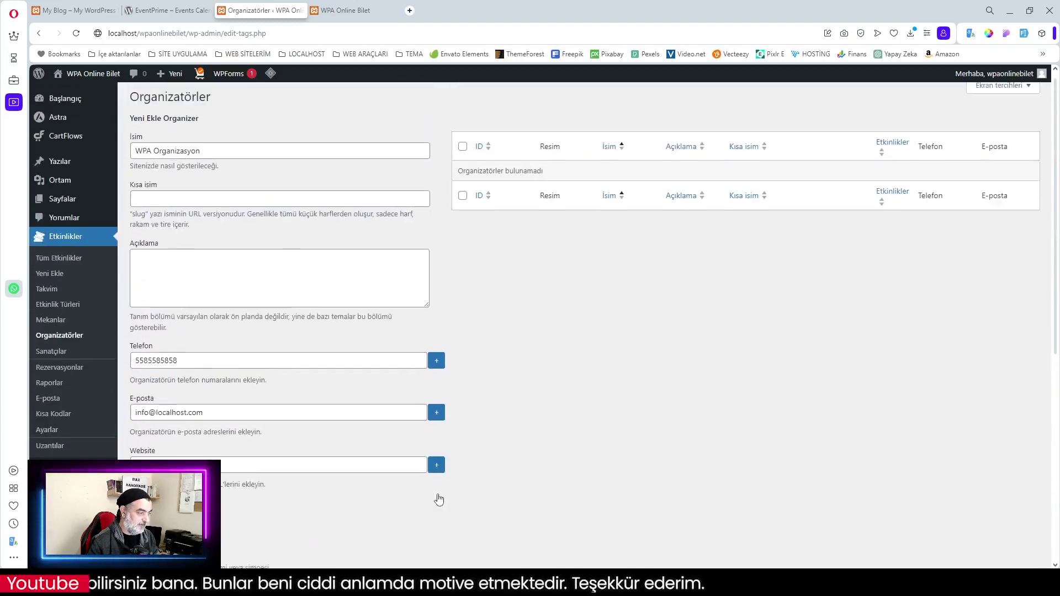
scroll(276, 462, down, 8)
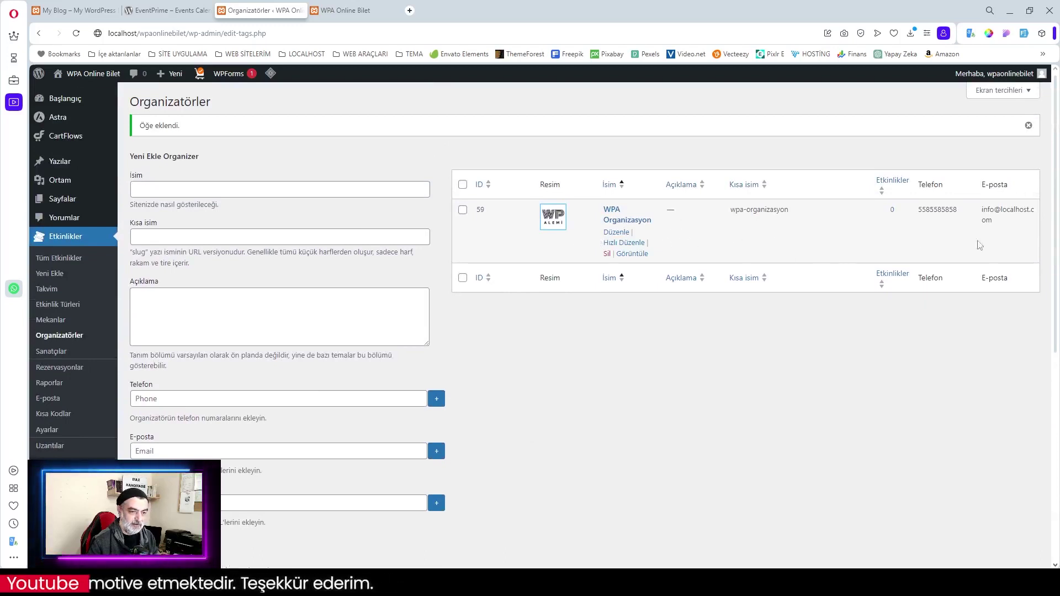
Go to Etkinlikler > Mekanlar to reach the empty add-venue form
click(50, 320)
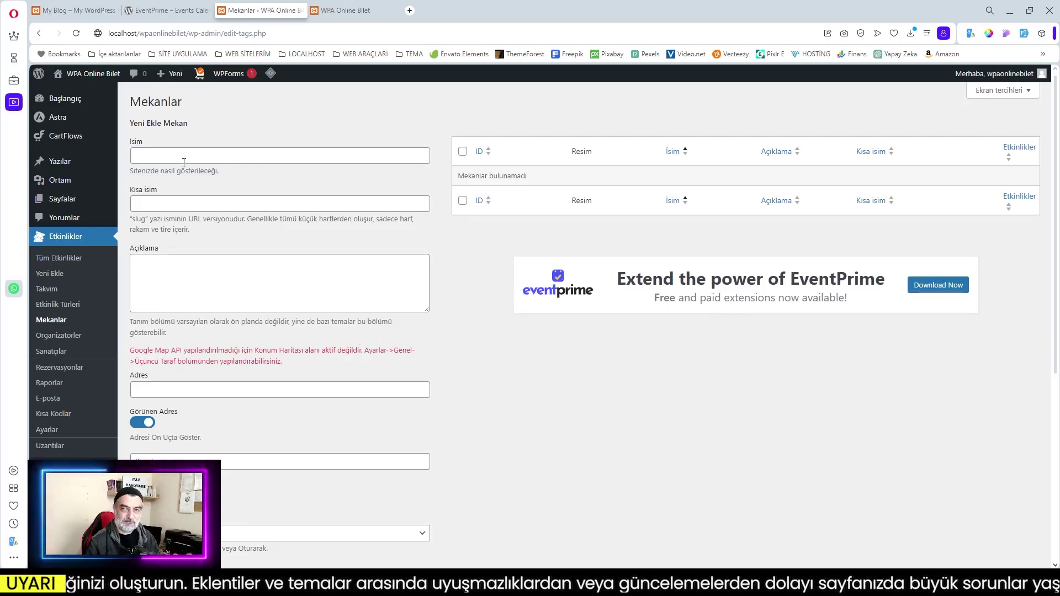
Copy the venue name Gebze Kültür Merkezi from its page on the demo site's frontend
click(78, 12)
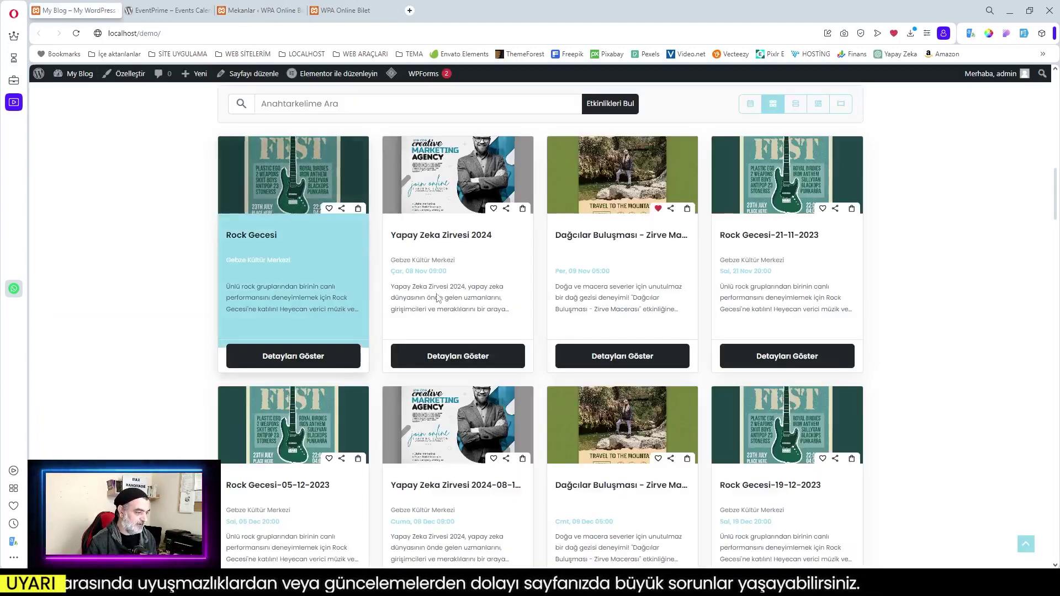
scroll(784, 323, up, 4)
scroll(784, 323, up, 10)
mouse_move(762, 139)
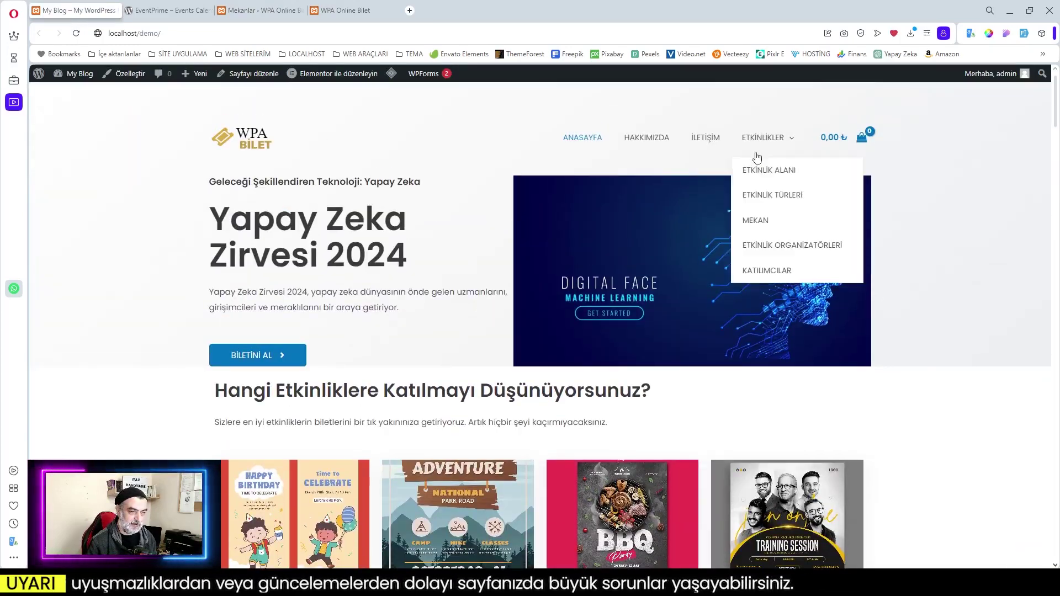
click(755, 220)
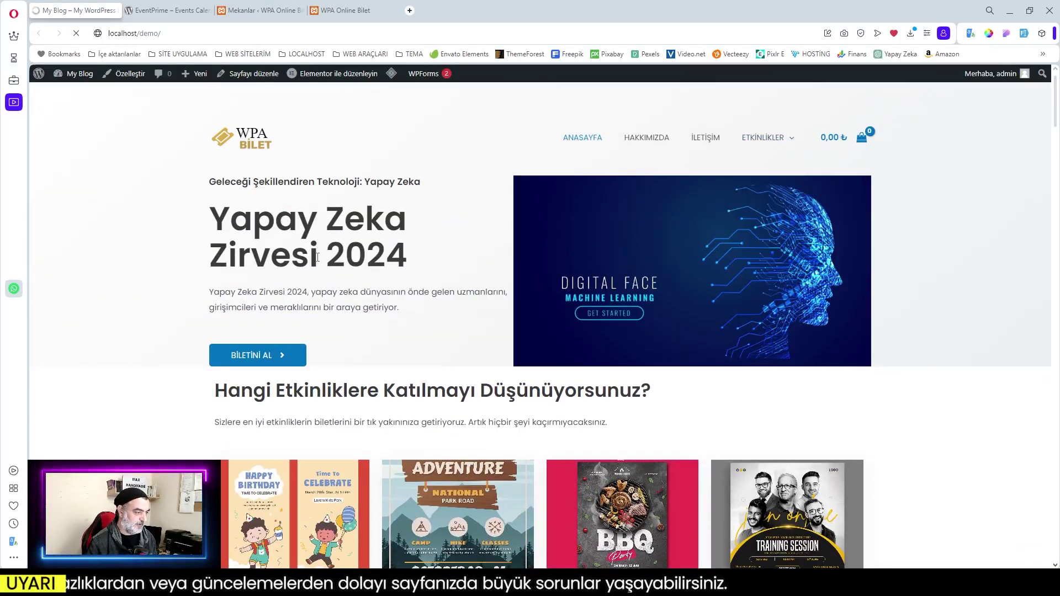
scroll(315, 260, down, 3)
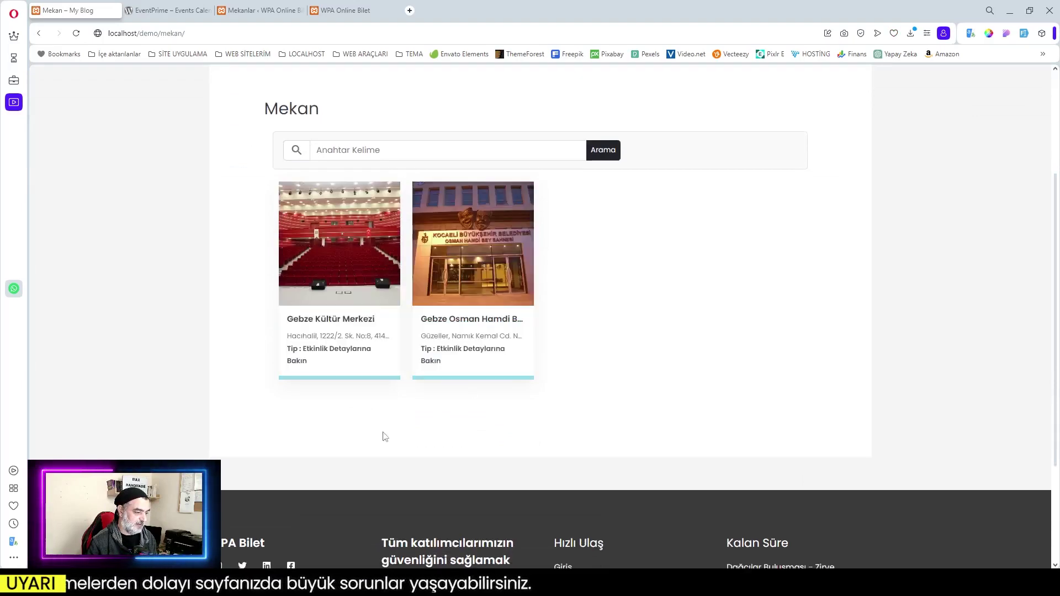
click(339, 280)
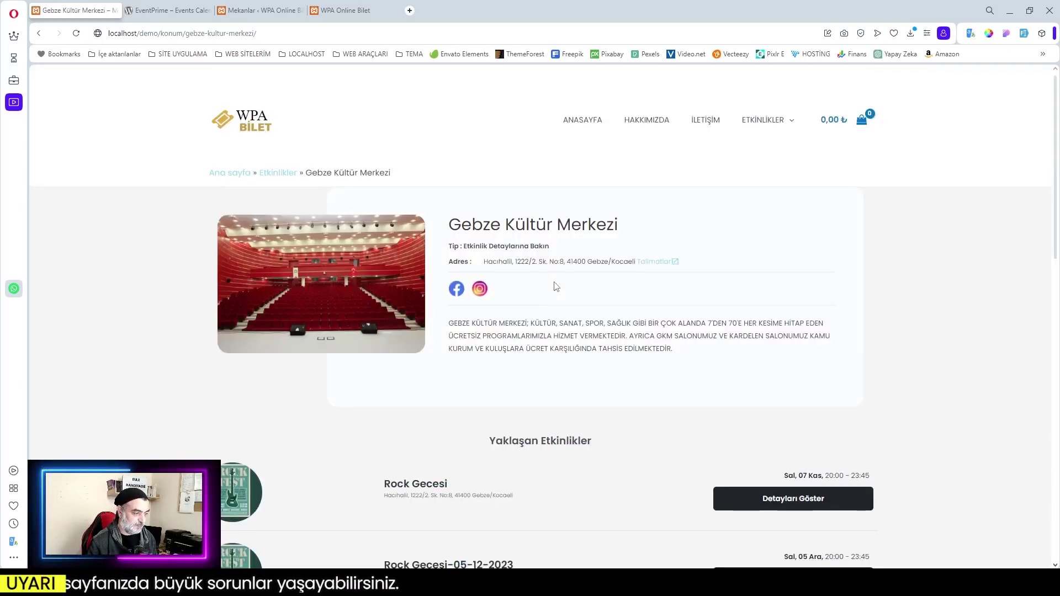
drag(449, 223, 631, 231)
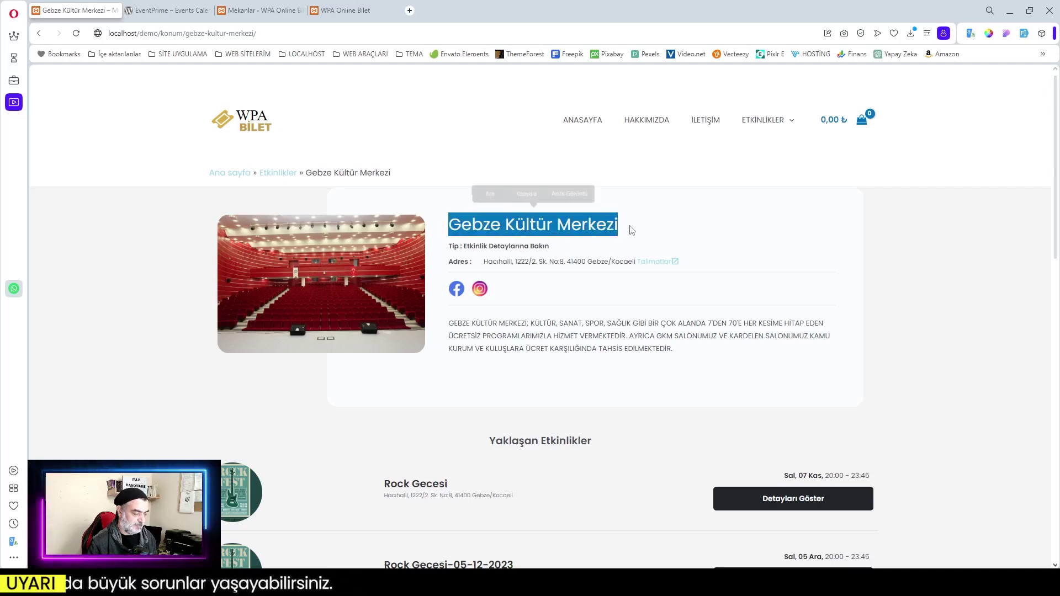
key(ctrl+c)
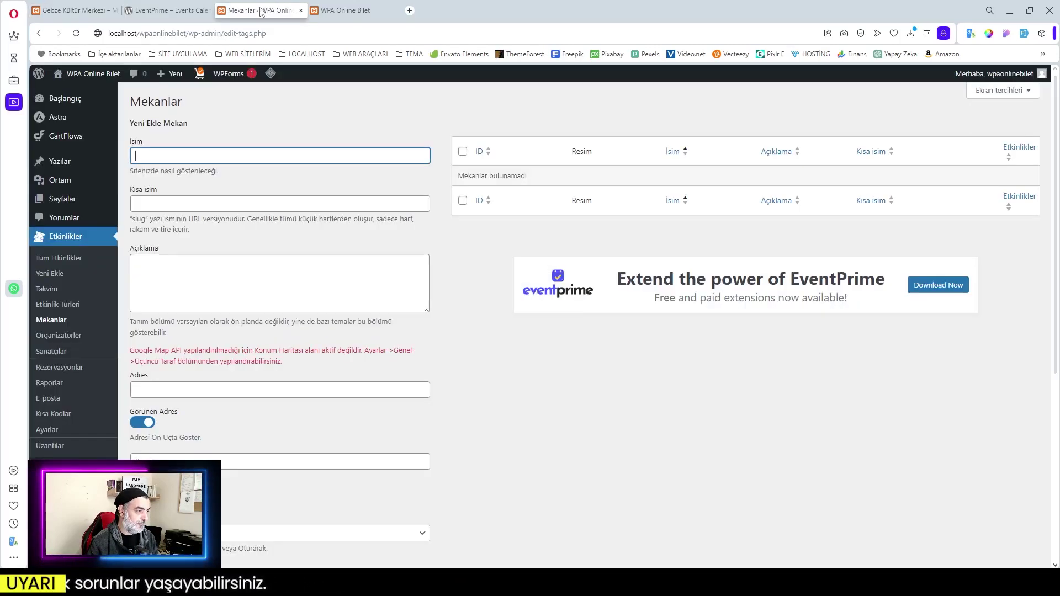
Paste the venue name Gebze Kültür Merkezi and its frontend description into the venue form
click(272, 12)
key(ctrl+v)
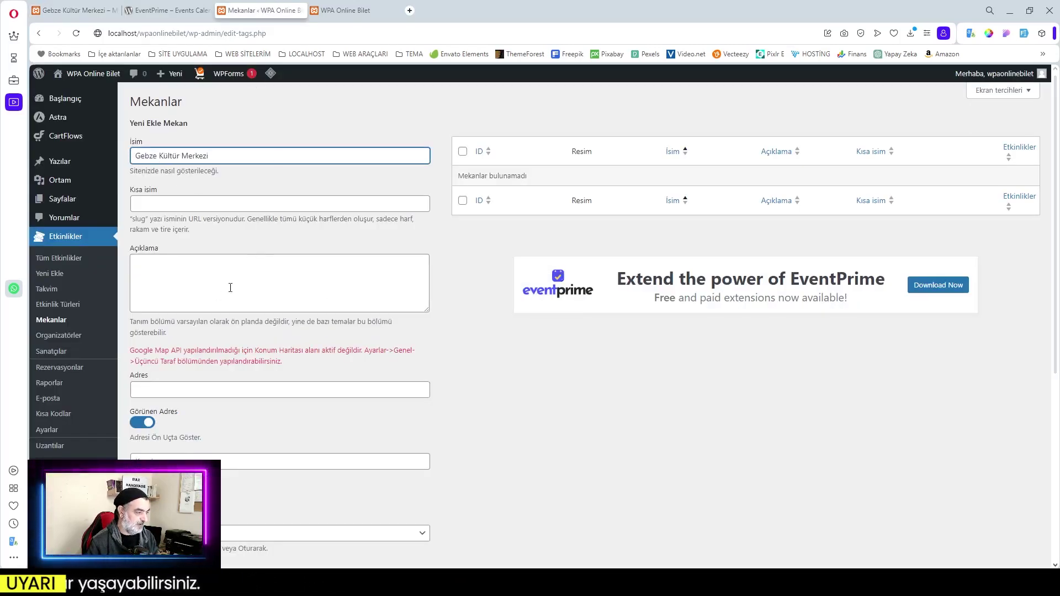
click(230, 287)
click(91, 10)
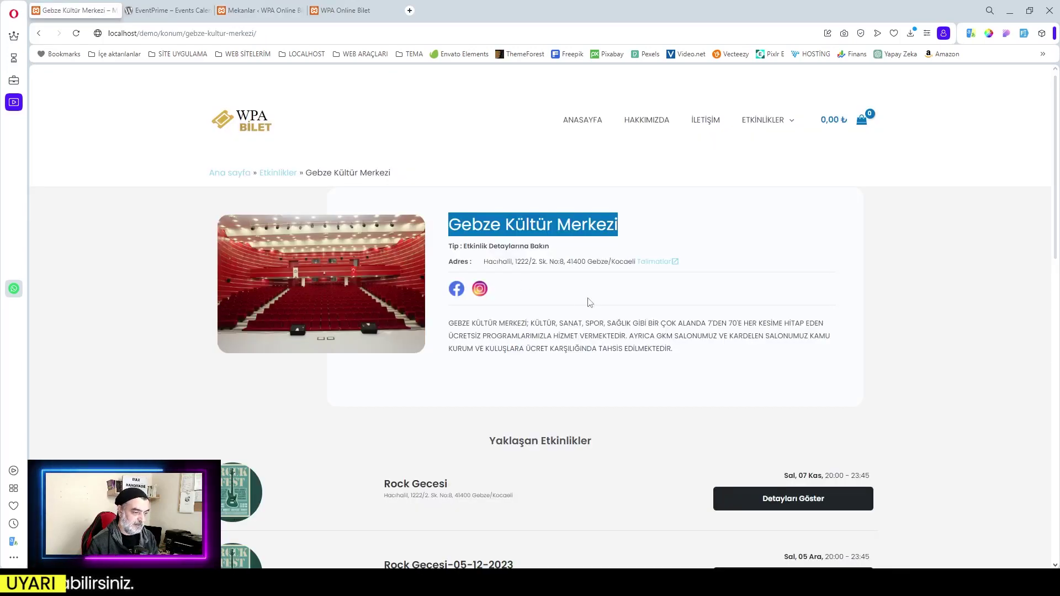
drag(448, 323, 695, 354)
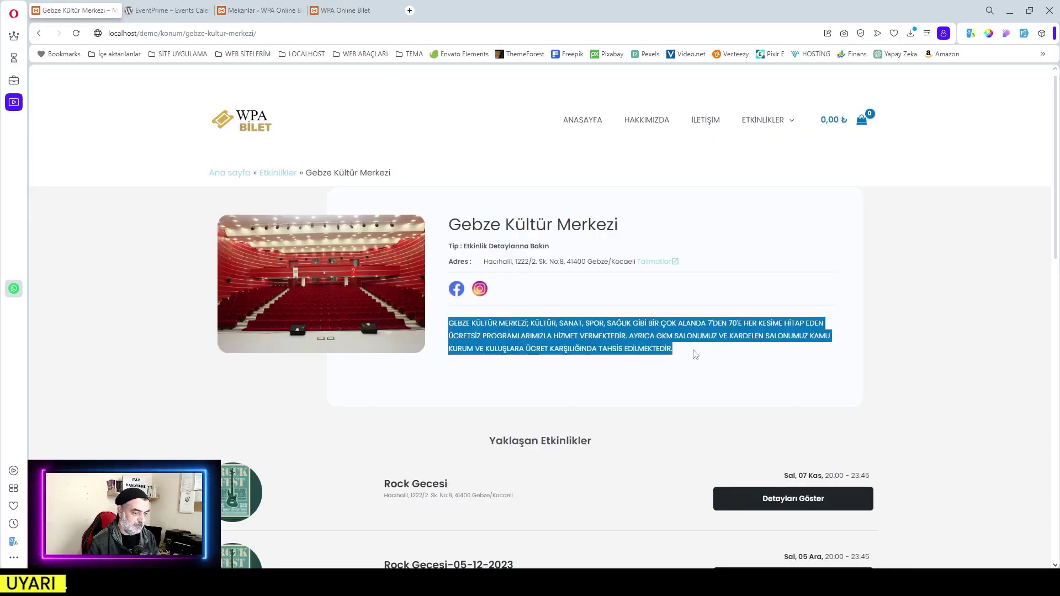
click(252, 10)
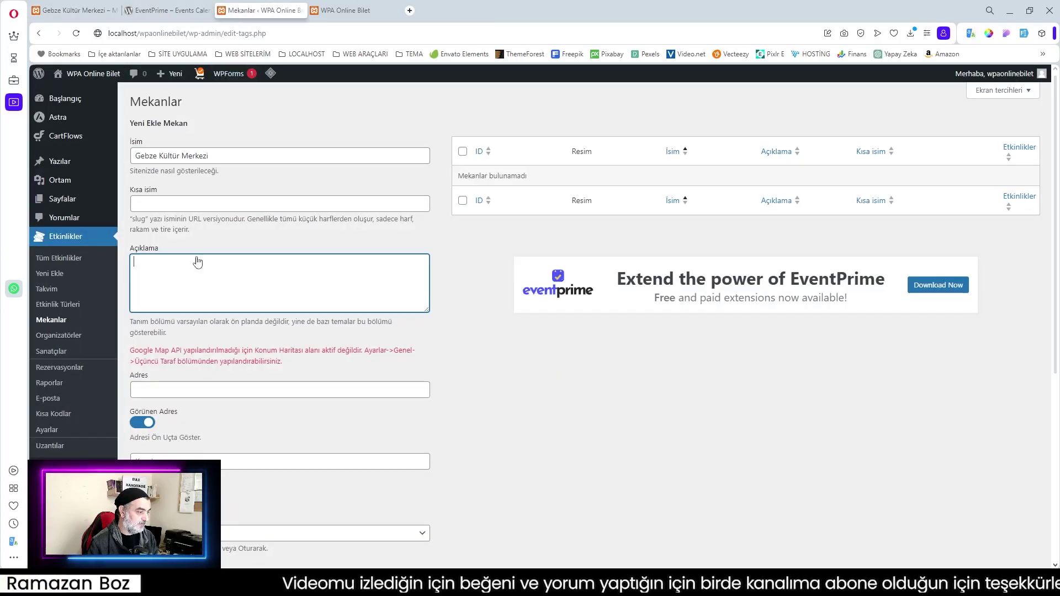
key(ctrl+v)
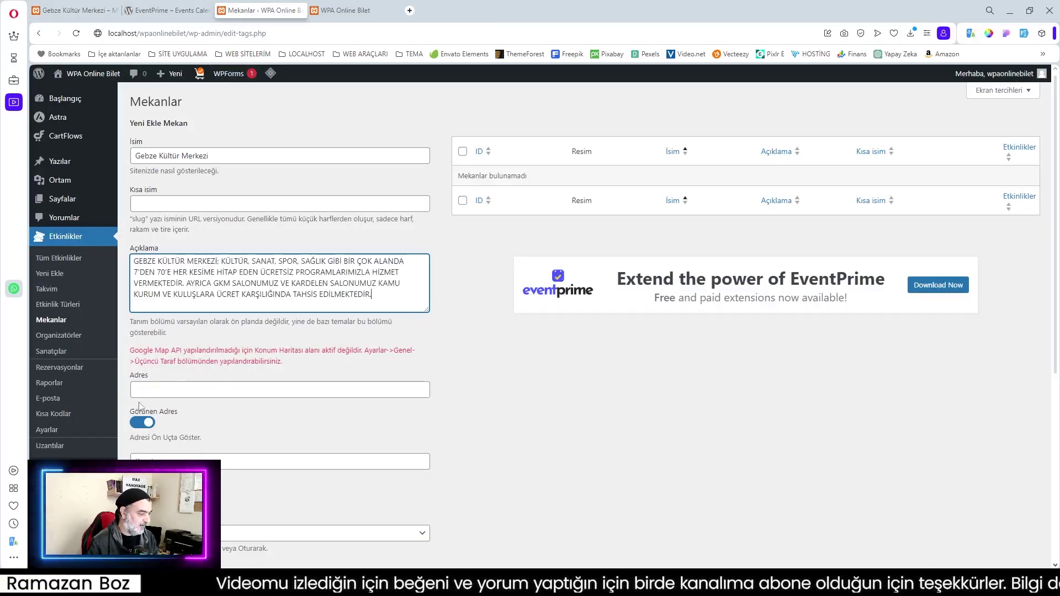
Copy the venue's address from its frontend page into the Adres field
click(77, 10)
drag(483, 261, 634, 267)
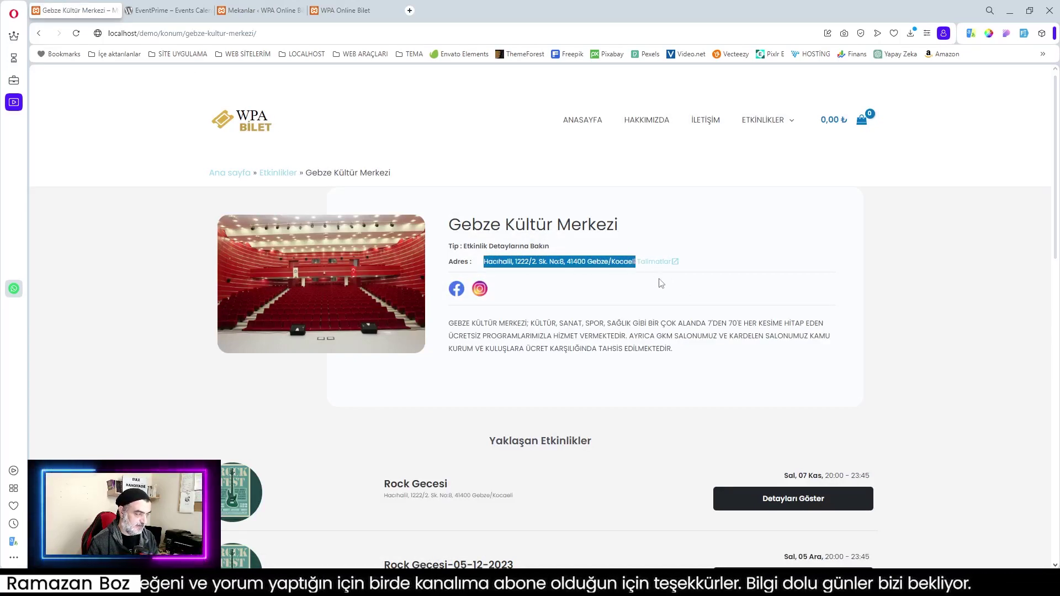
click(265, 10)
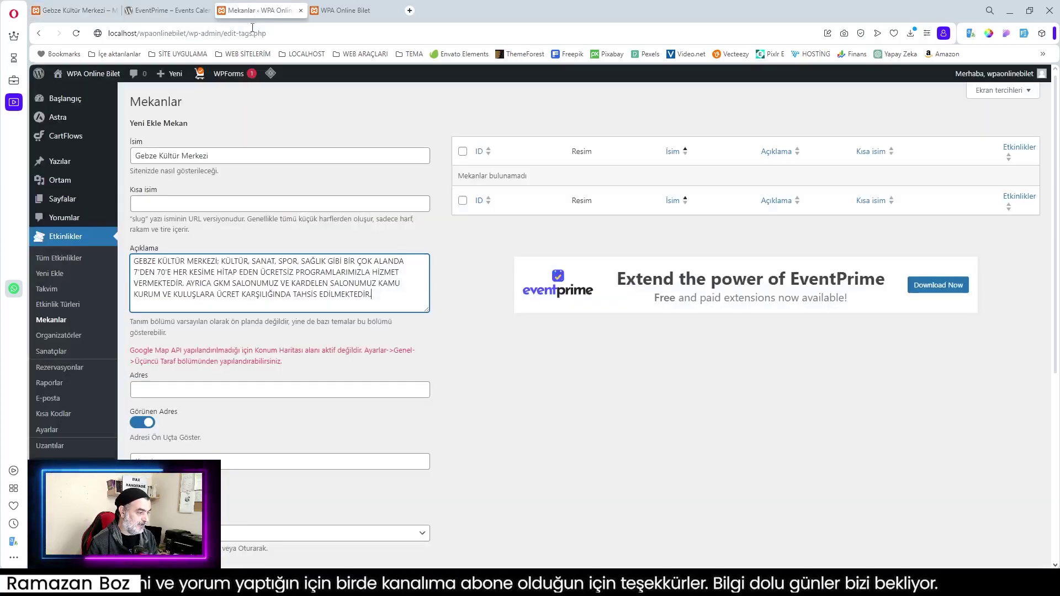
click(187, 390)
key(ctrl+v)
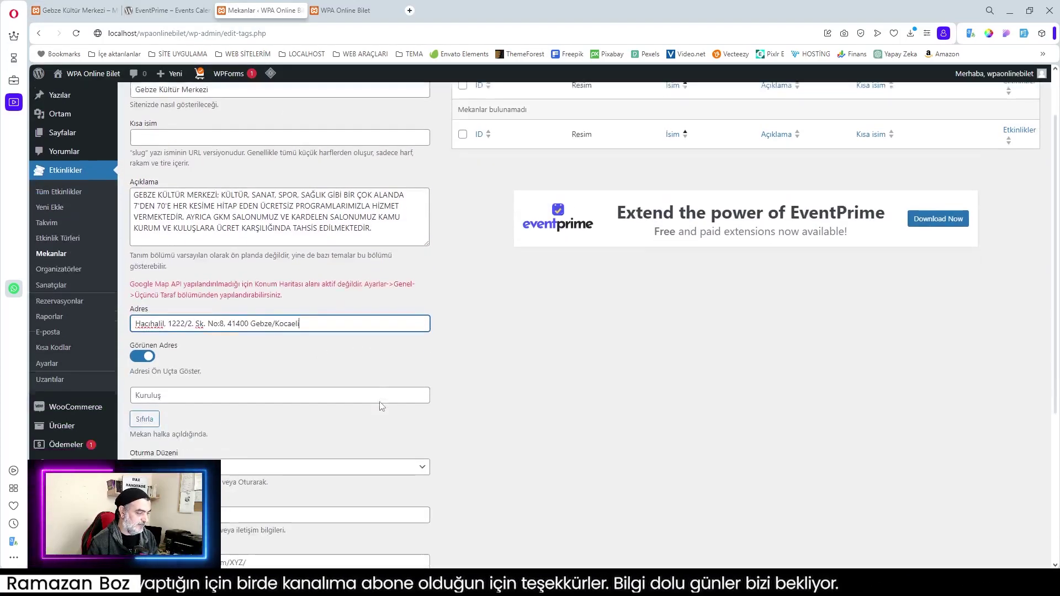
Switch Görünen Adres on and set the seating type to Etkinlik Detaylarına Bakın
scroll(375, 417, down, 2)
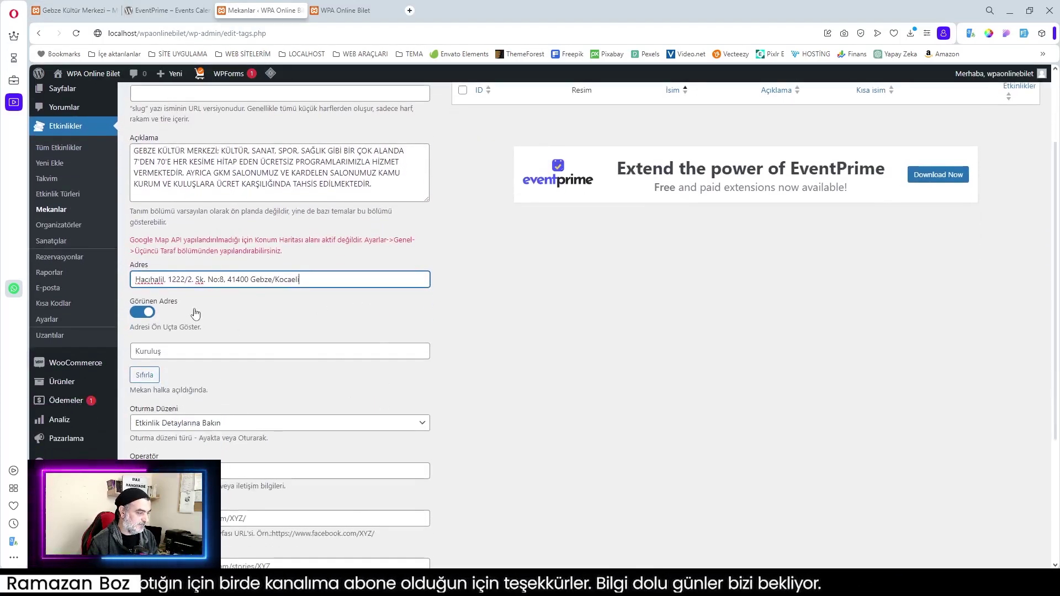
click(165, 351)
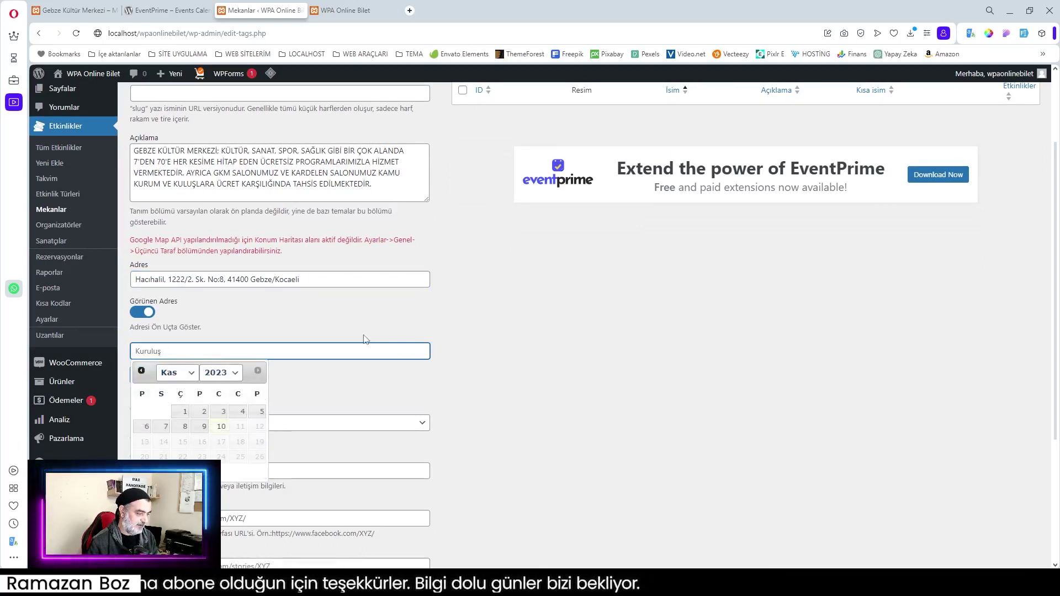
click(310, 319)
click(148, 312)
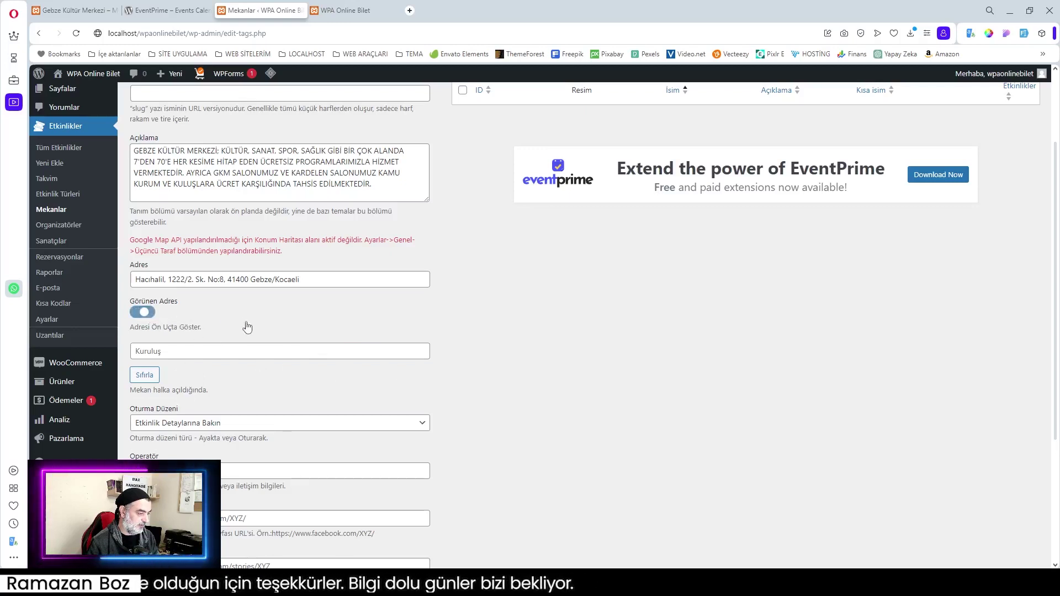
scroll(245, 328, down, 1)
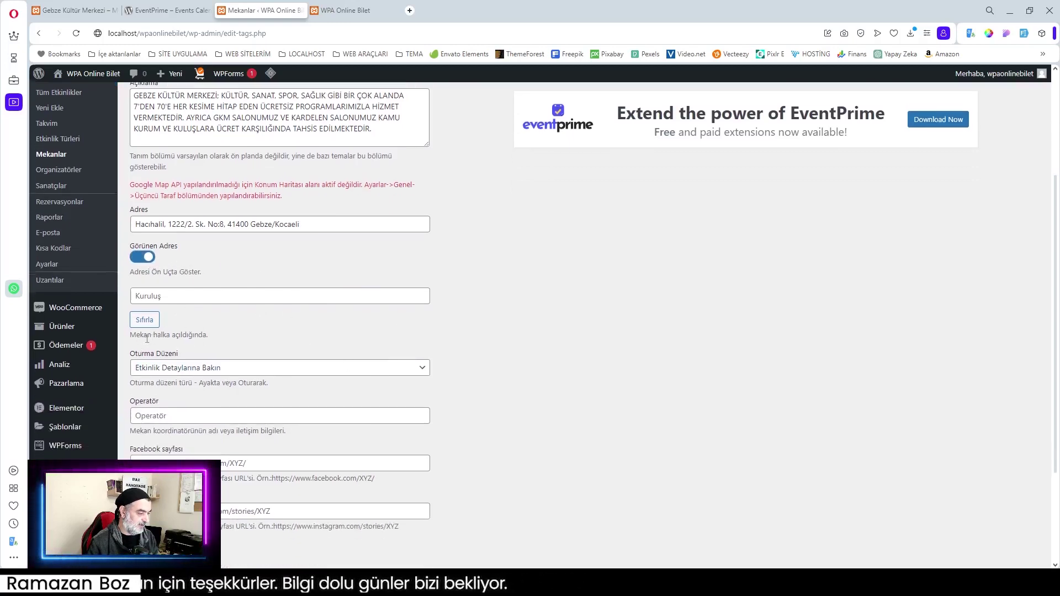
scroll(158, 344, down, 1)
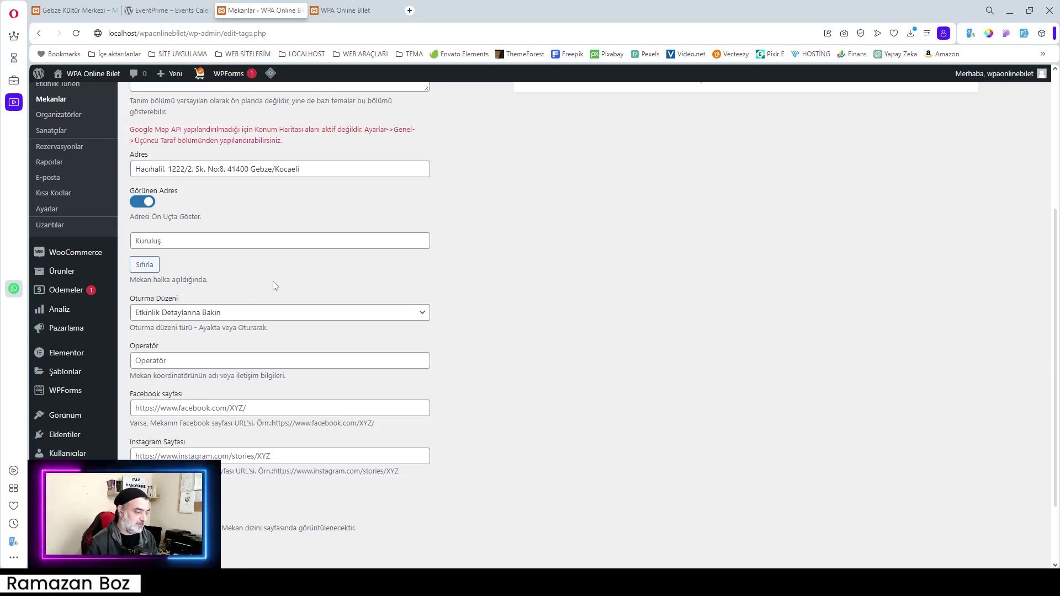
click(190, 317)
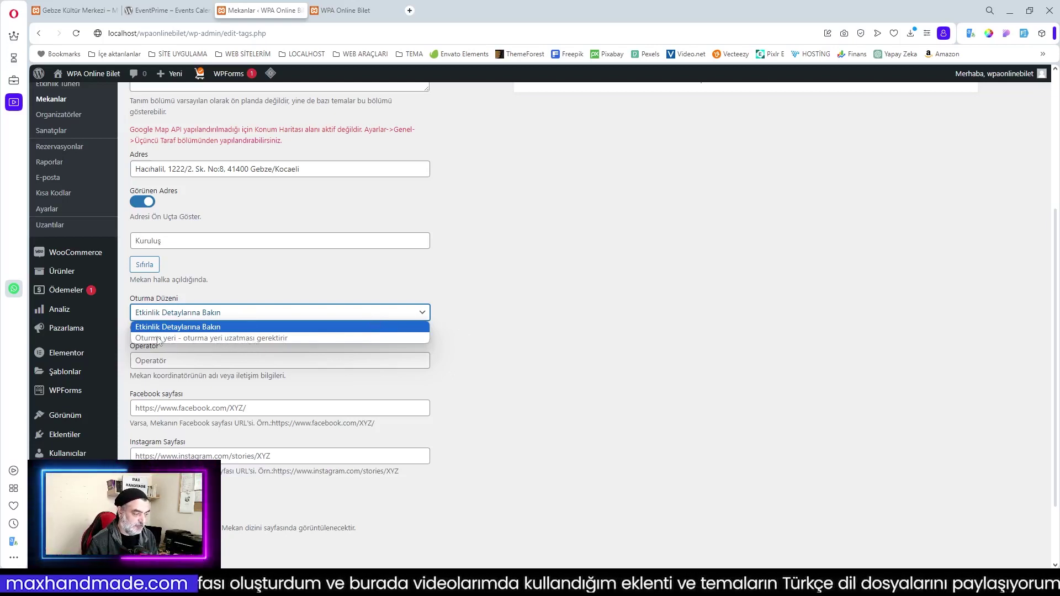
click(172, 327)
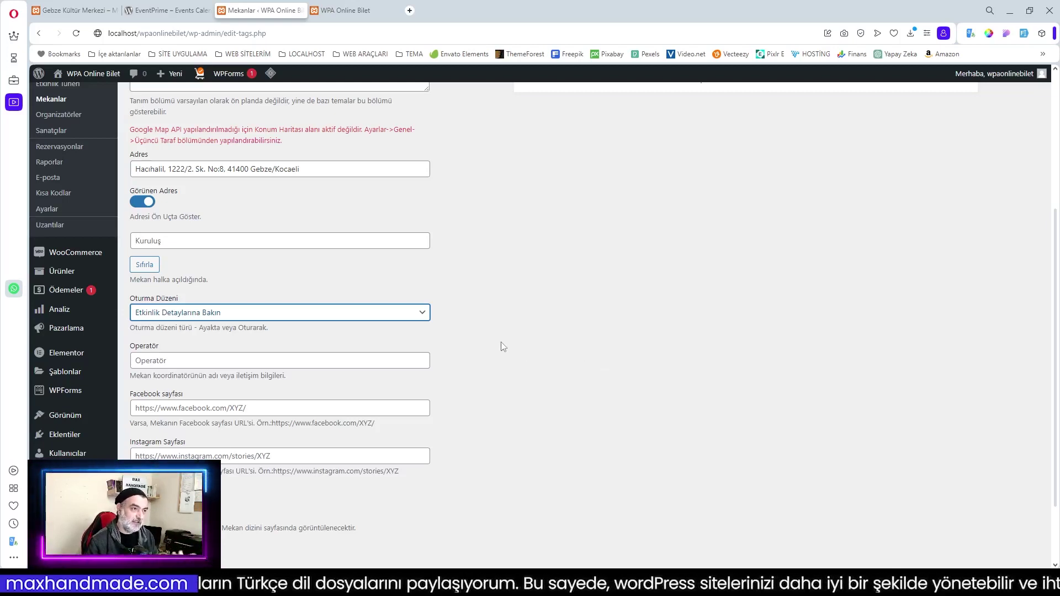
Enter the venue operator's name and paste the venue's Facebook and Instagram page URLs
click(174, 362)
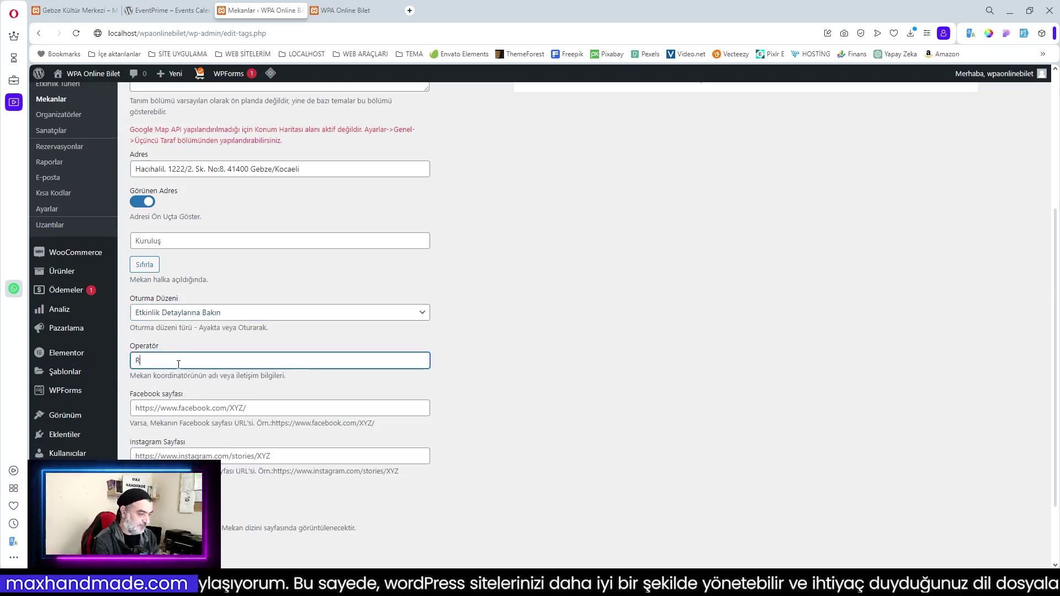
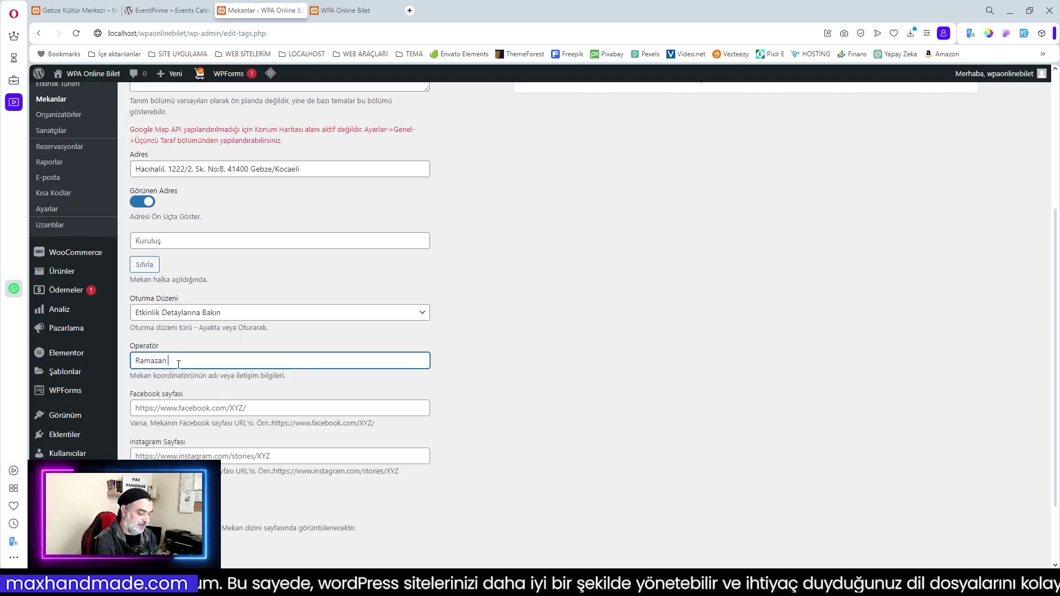
click(174, 407)
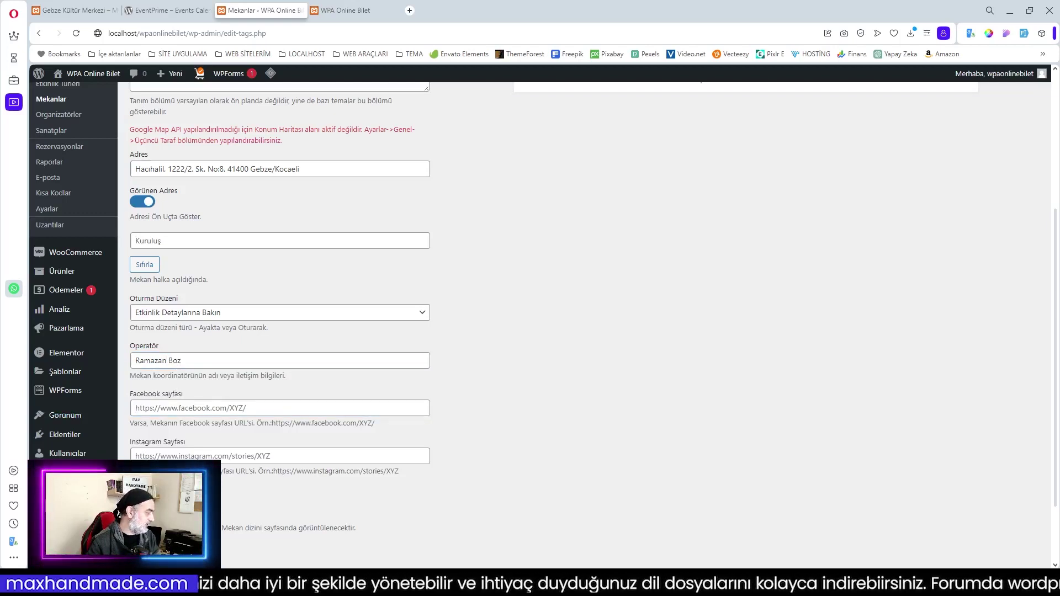
click(181, 411)
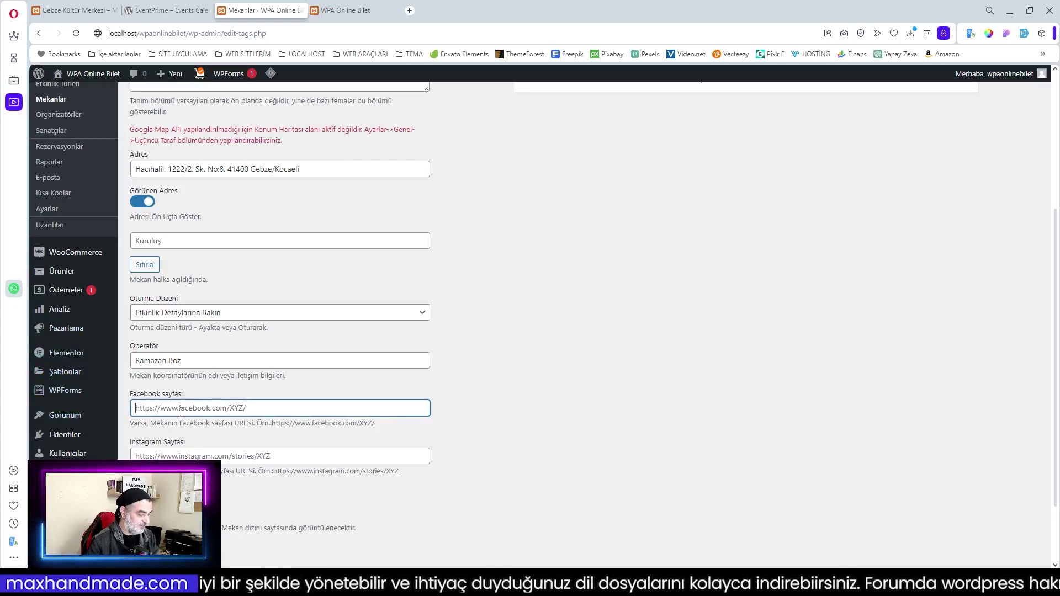
text(https://www.facebook.com/maxhandmadeonline/)
click(172, 452)
text(https://www.instagram.com/max.handmade/)
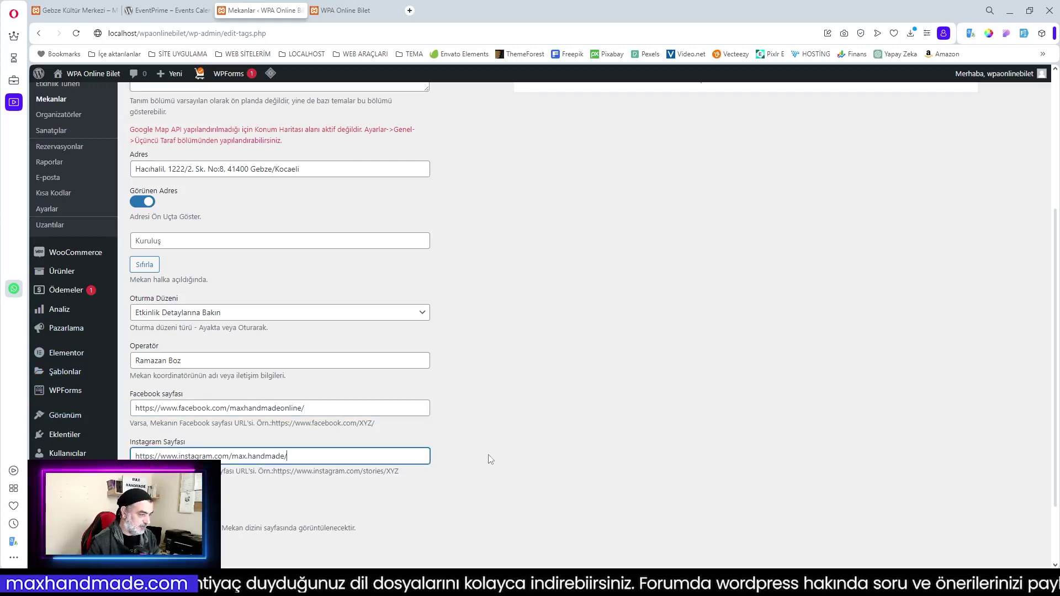
scroll(490, 460, up, 4)
scroll(497, 469, down, 5)
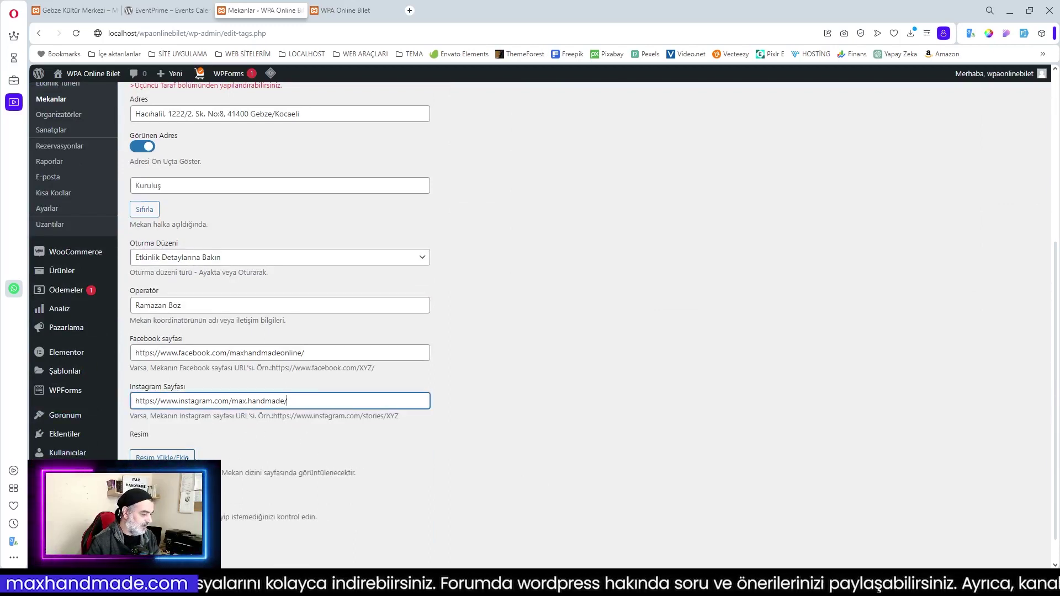
Upload the concert hall photo as the Gebze Kültür Merkezi image and save the venue
key(Tab)
key(Return)
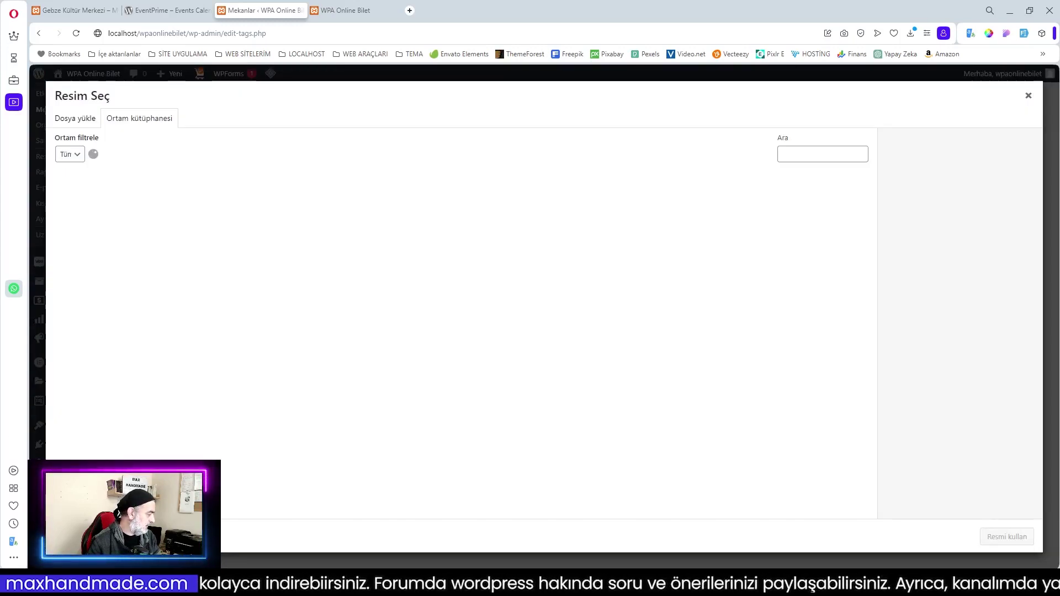
drag(1059, 309, 483, 408)
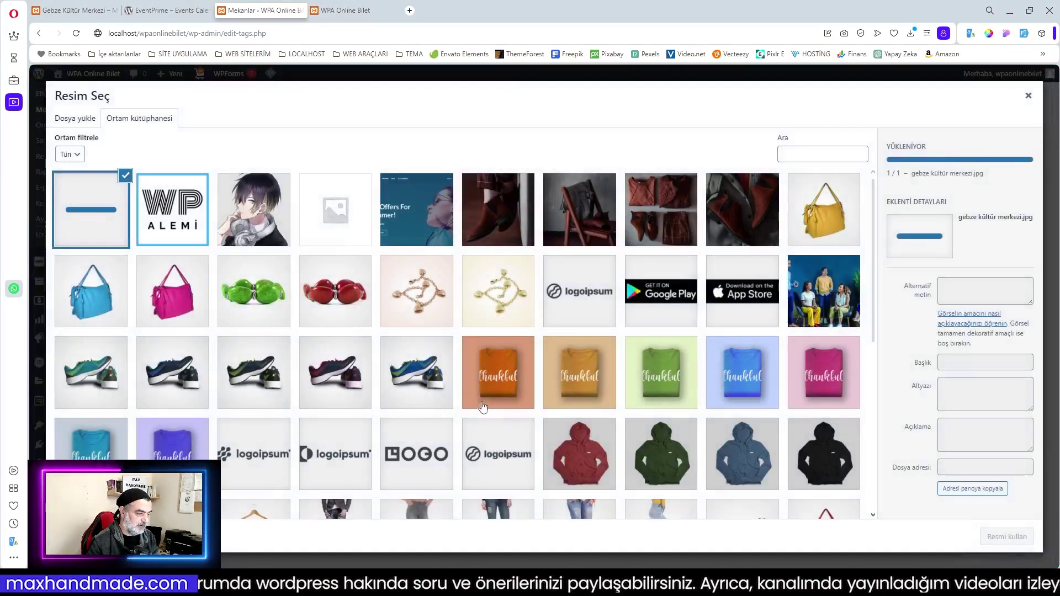
click(1007, 536)
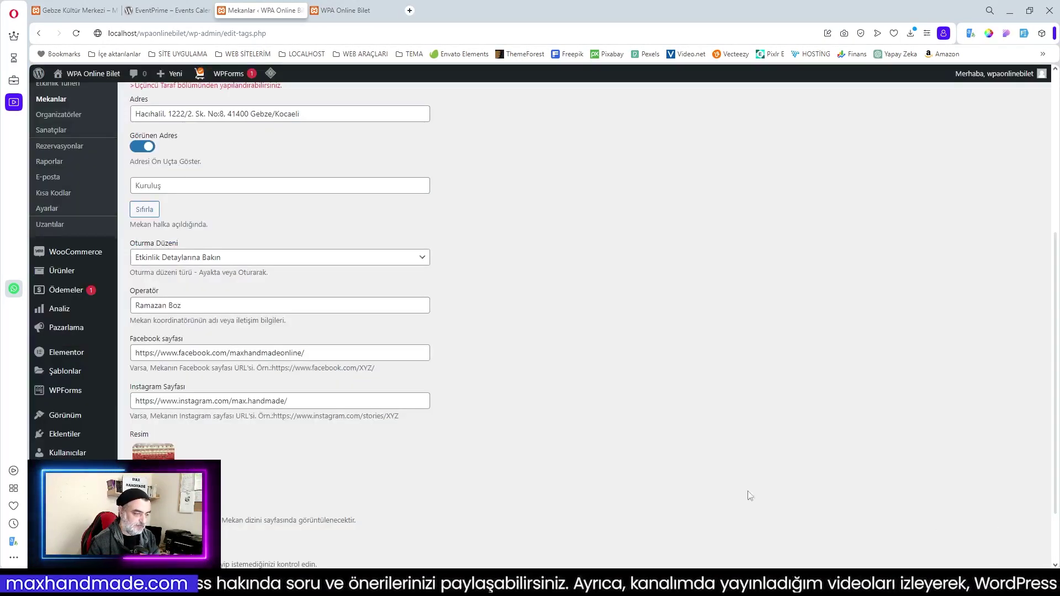
scroll(244, 489, down, 2)
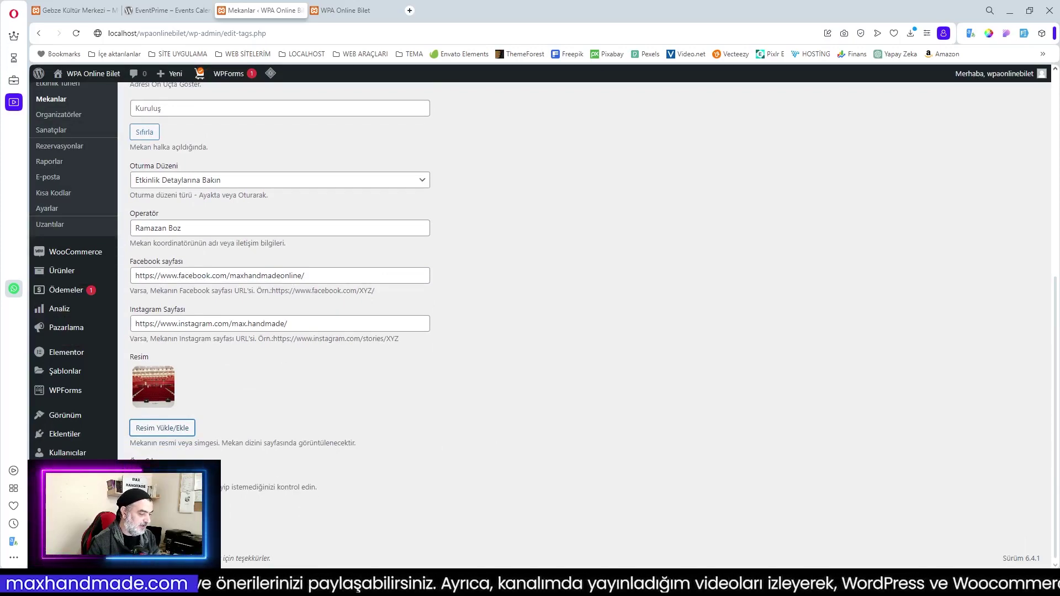
scroll(580, 478, up, 5)
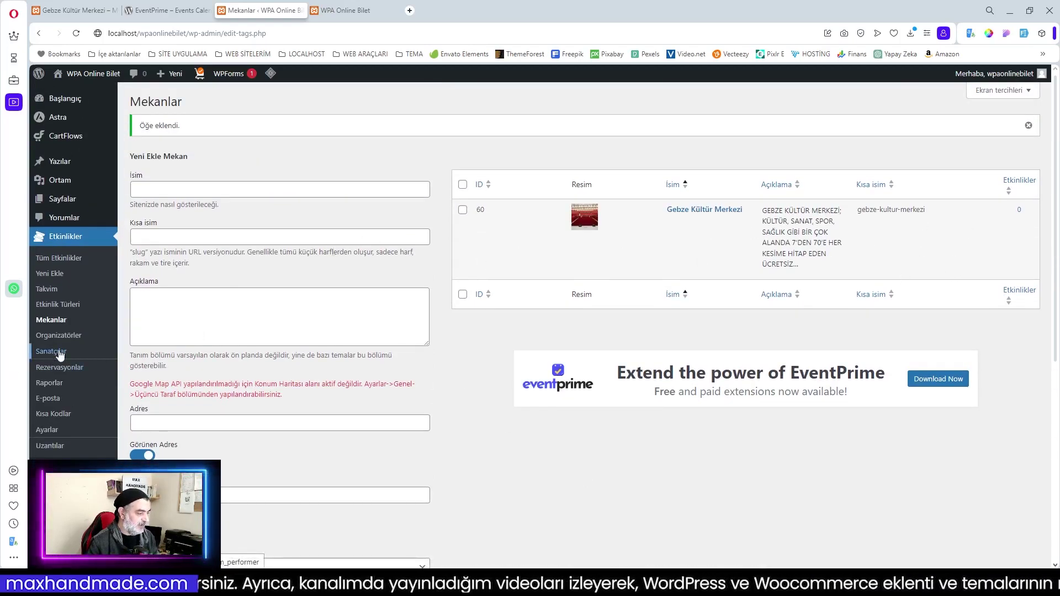
Open the Etkinlik Türleri admin page, then view the site's public event types page
click(58, 305)
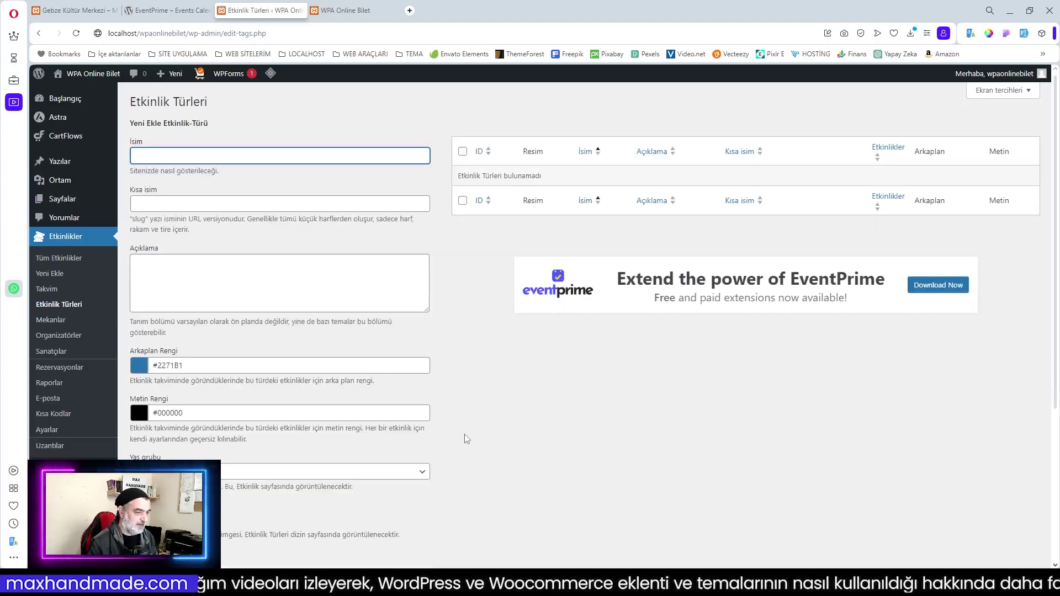
click(77, 15)
mouse_move(768, 123)
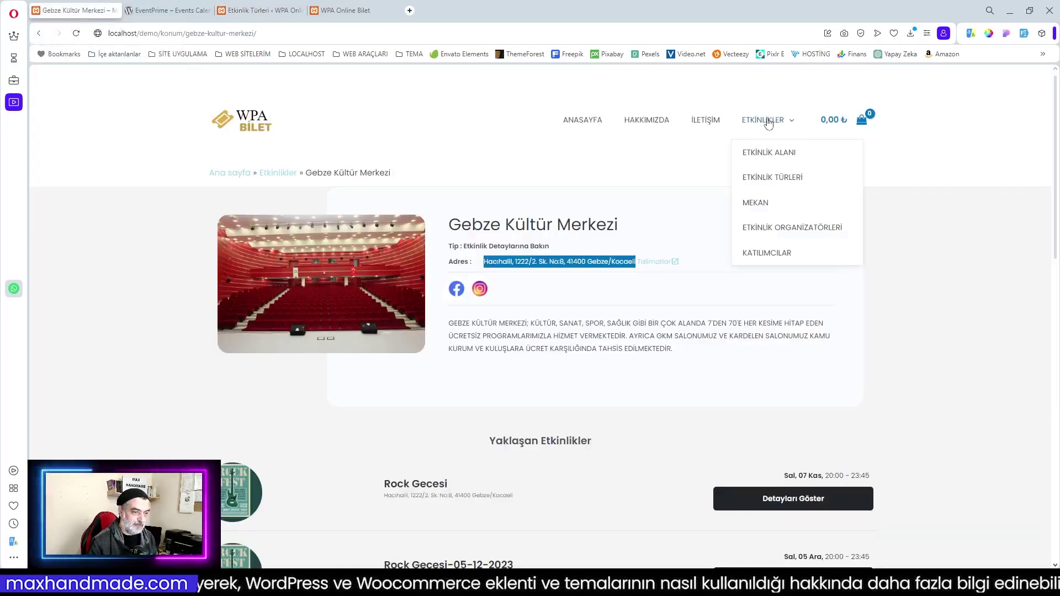
click(784, 178)
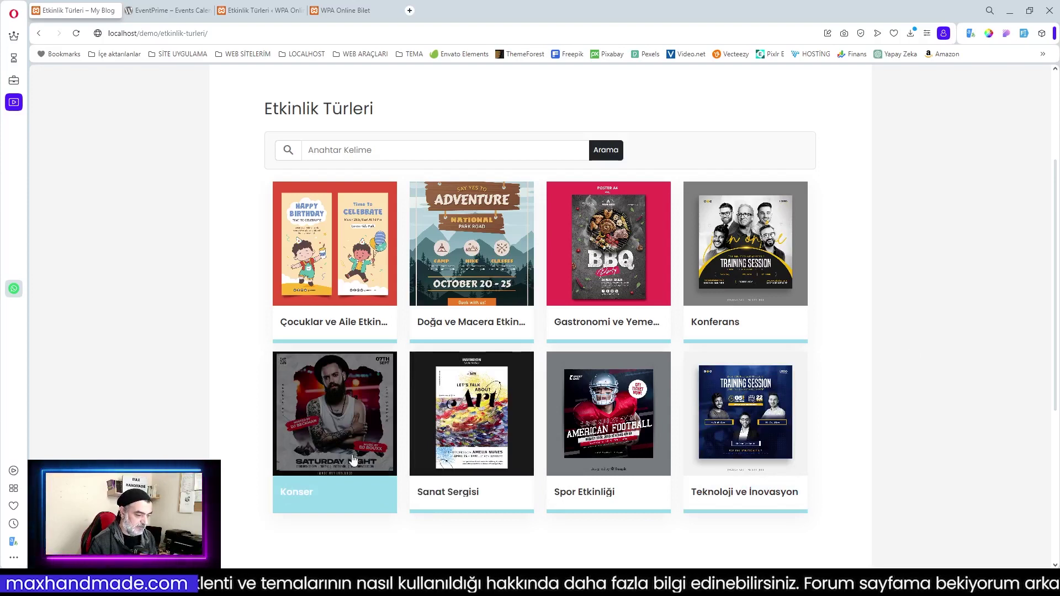
Name the new event type Konser in the admin form
click(268, 15)
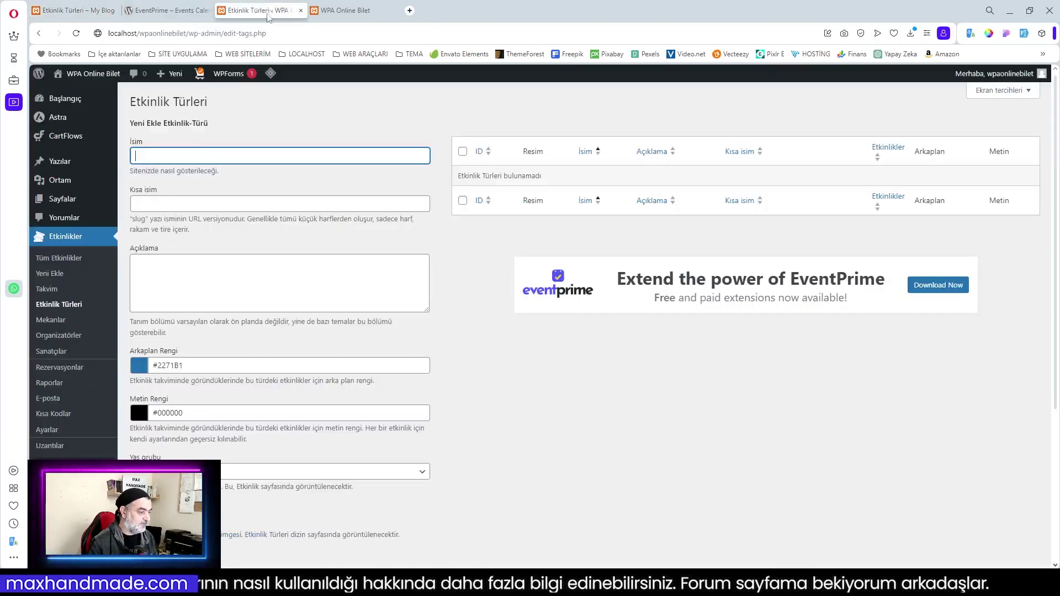
text(Ko)
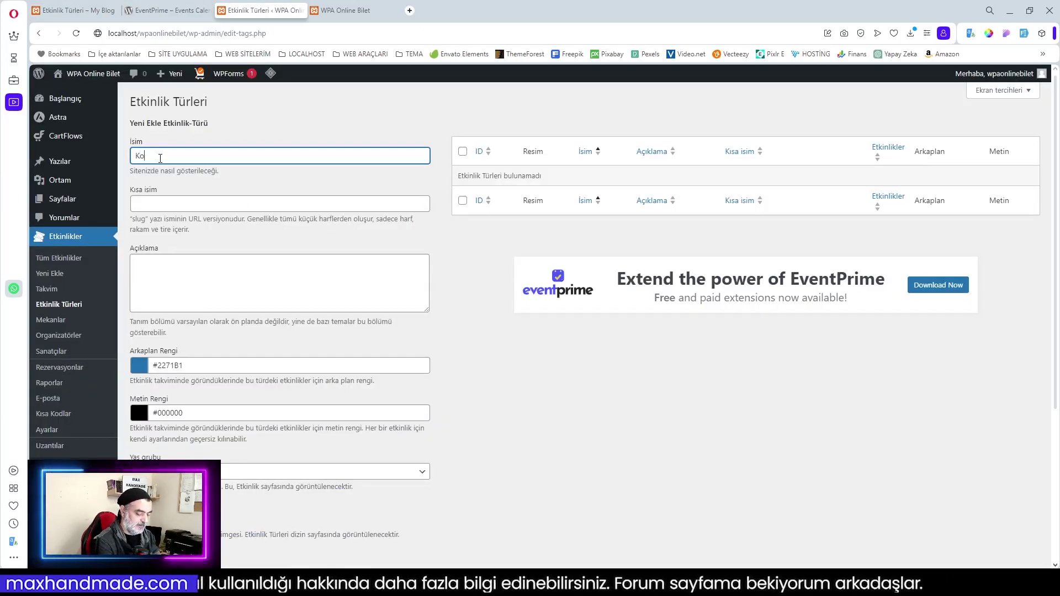
text(nser)
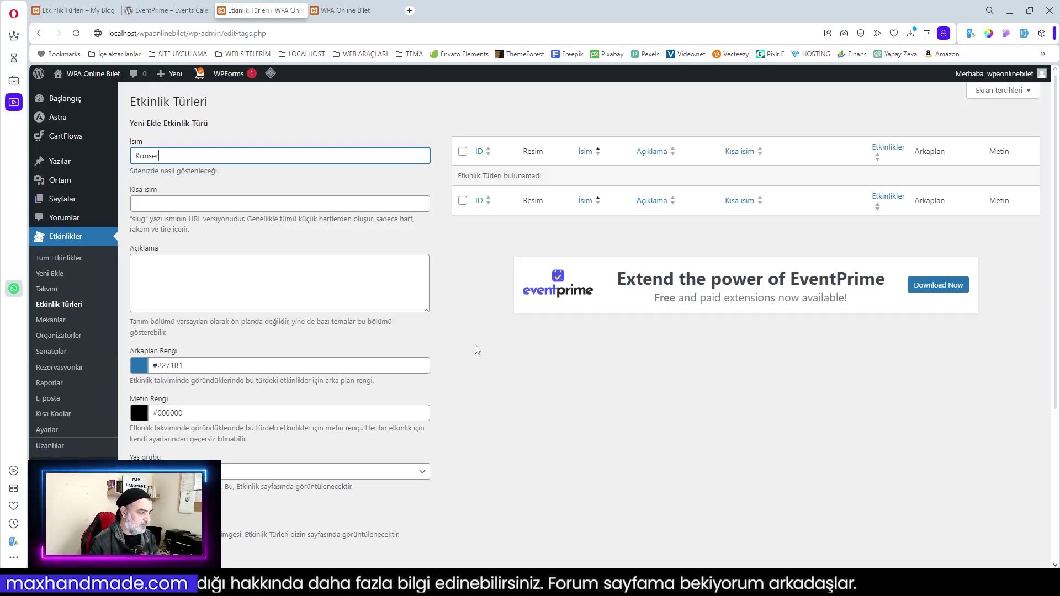
click(160, 275)
scroll(230, 282, down, 2)
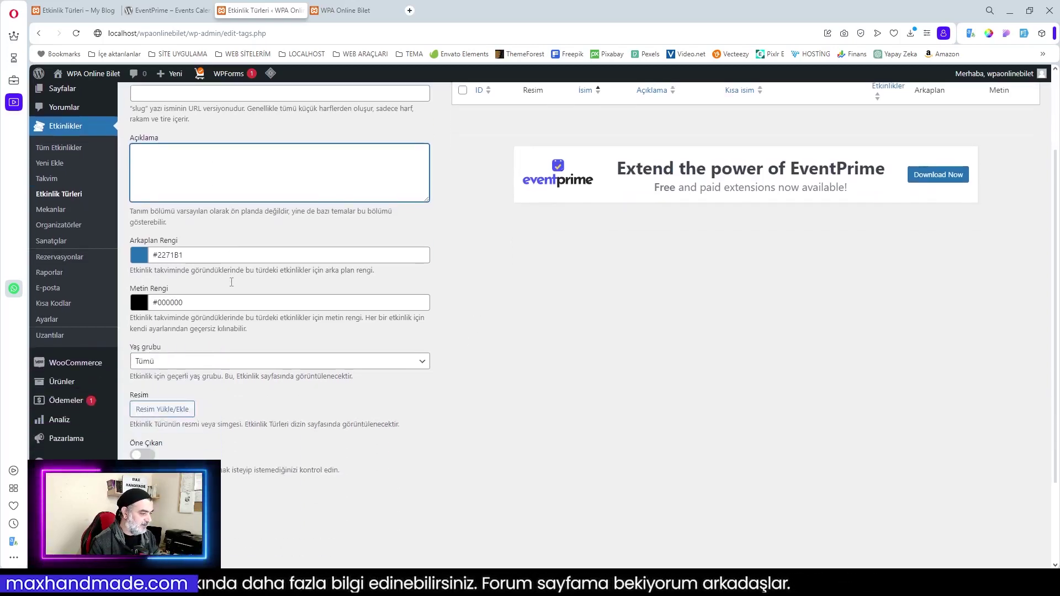
Try the Yaş grubu options, leave the age group at Tümü, and open the image picker
click(174, 362)
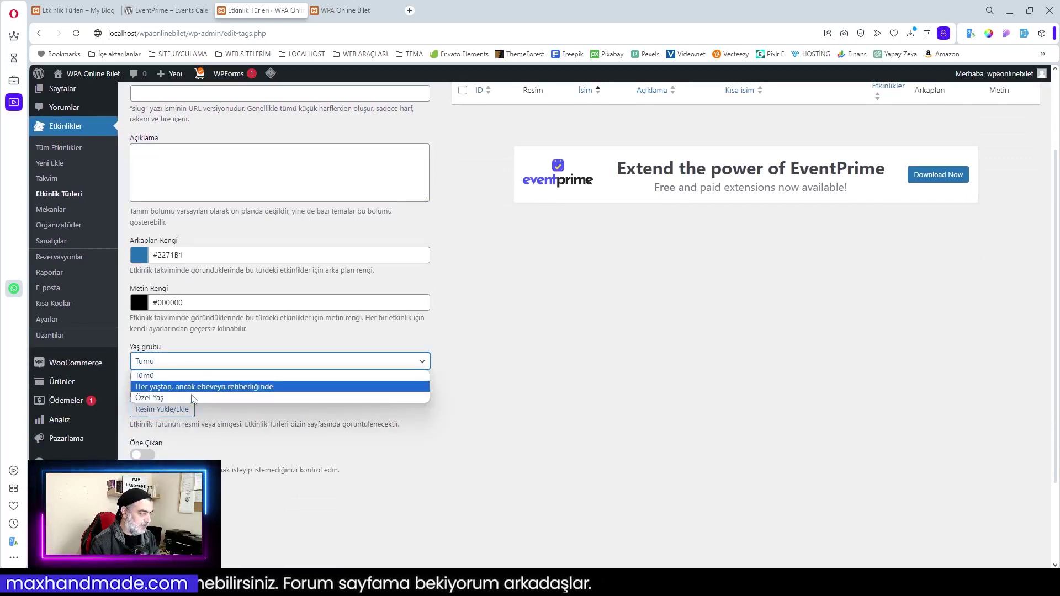
click(172, 398)
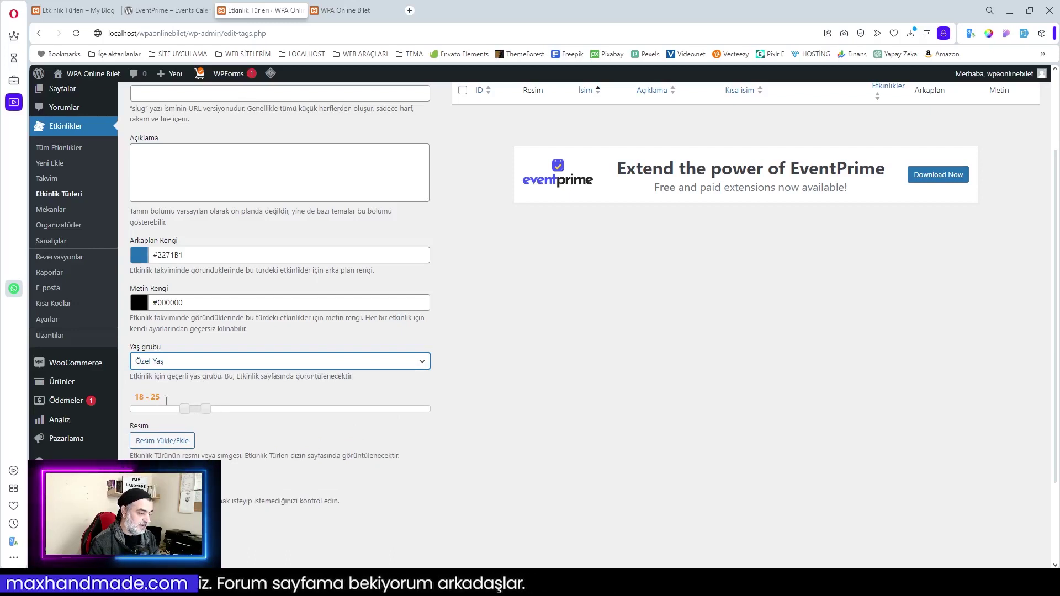
click(206, 410)
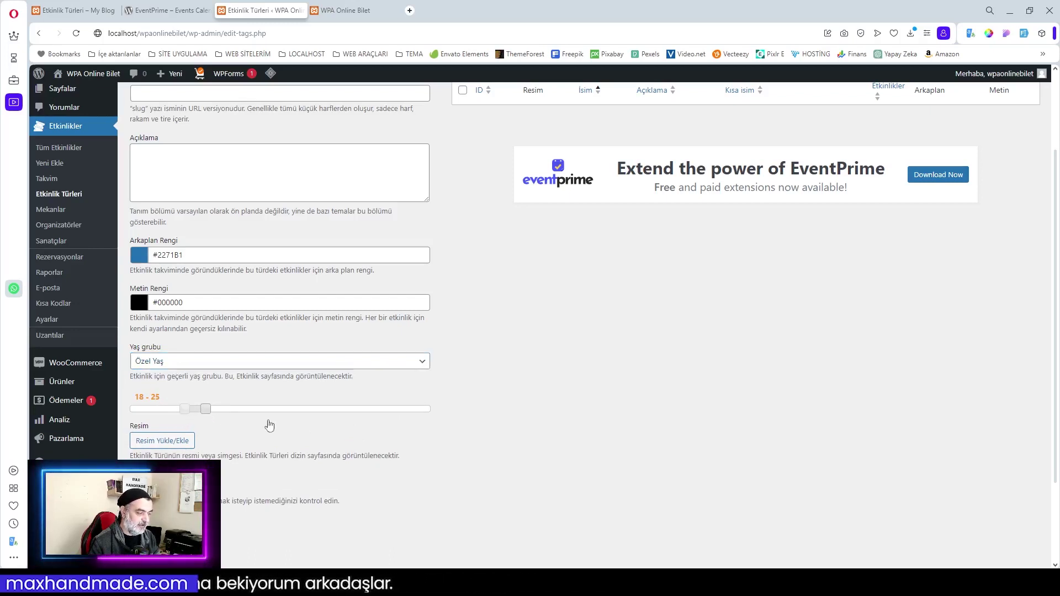
click(189, 366)
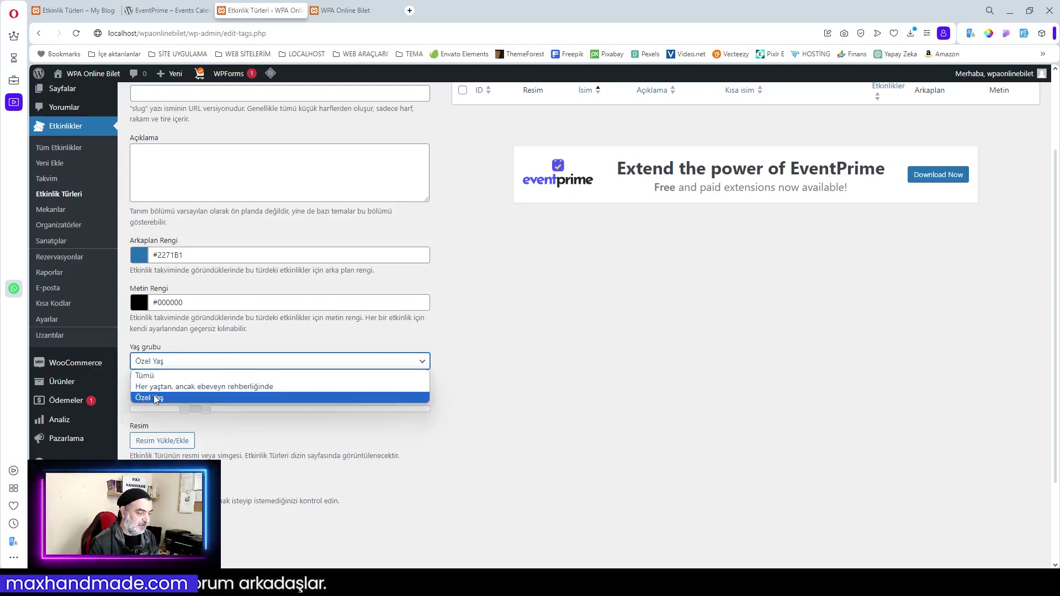
click(230, 386)
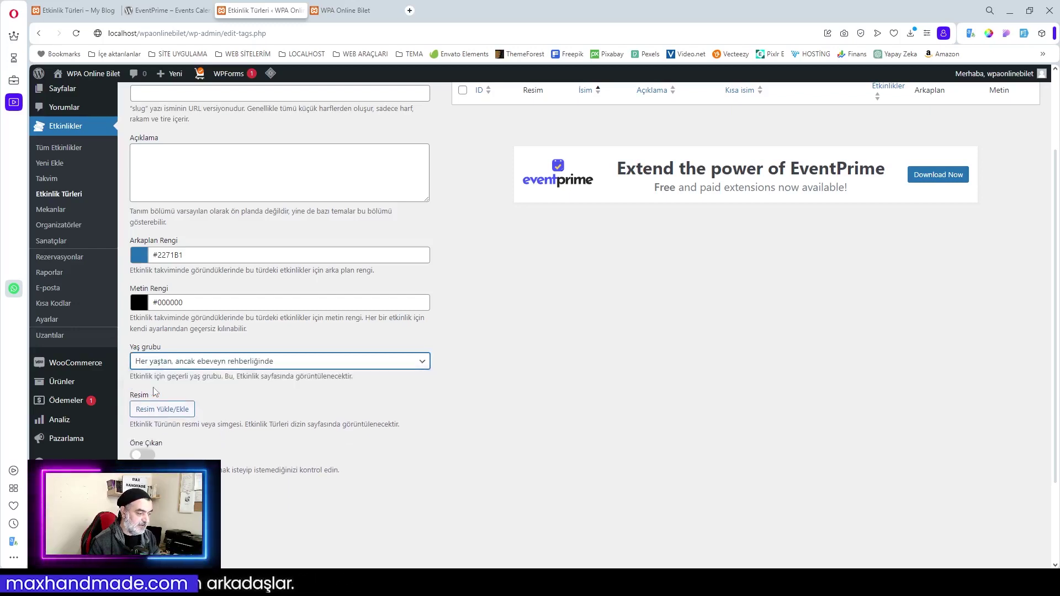
click(277, 367)
click(276, 374)
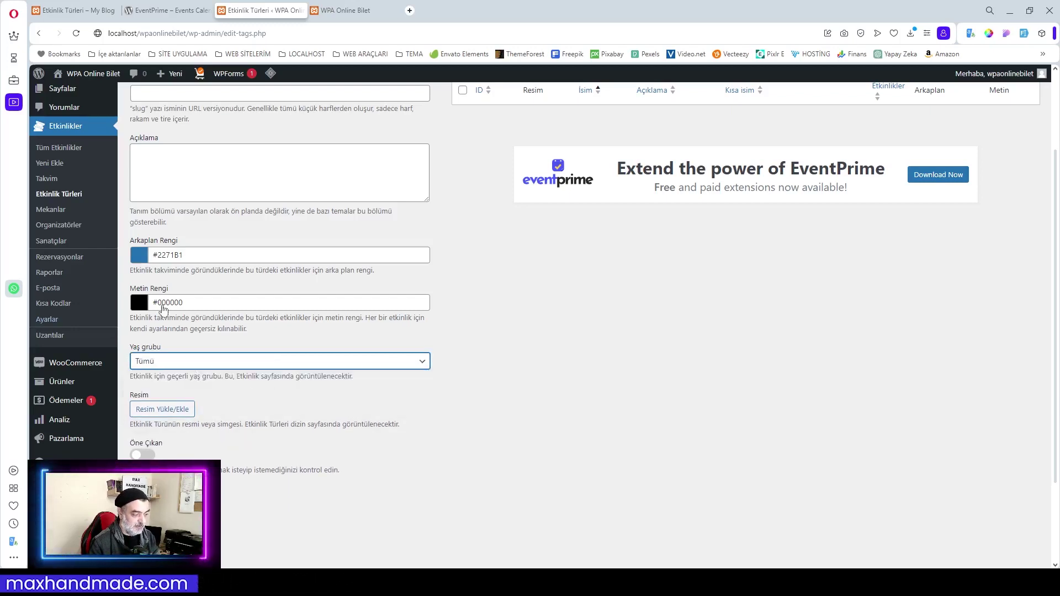
click(187, 408)
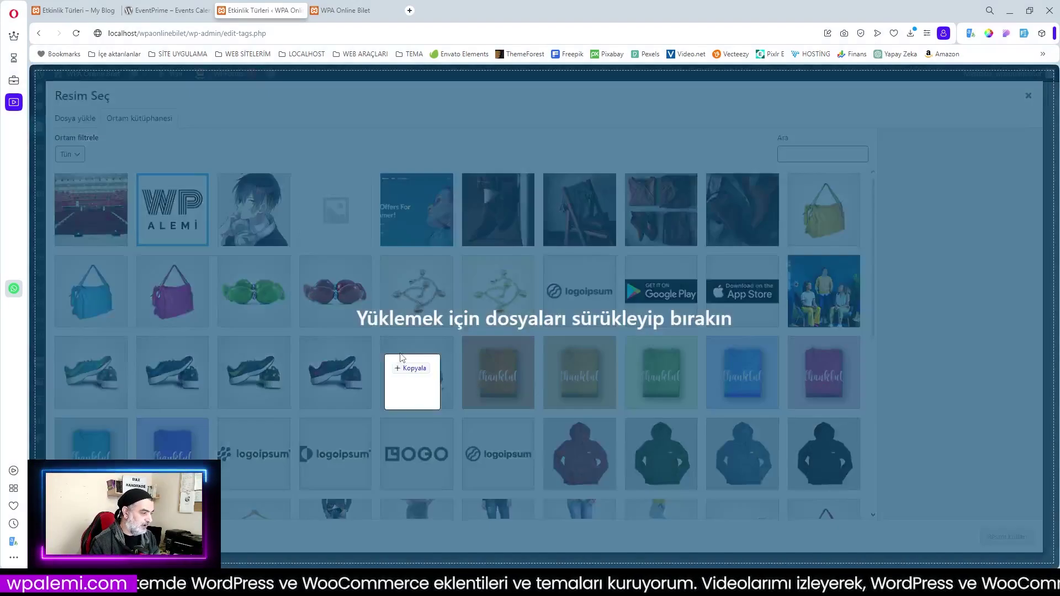
Upload the Konser Etkinlikleri image as the event type image and add Konser
drag(407, 374, 393, 297)
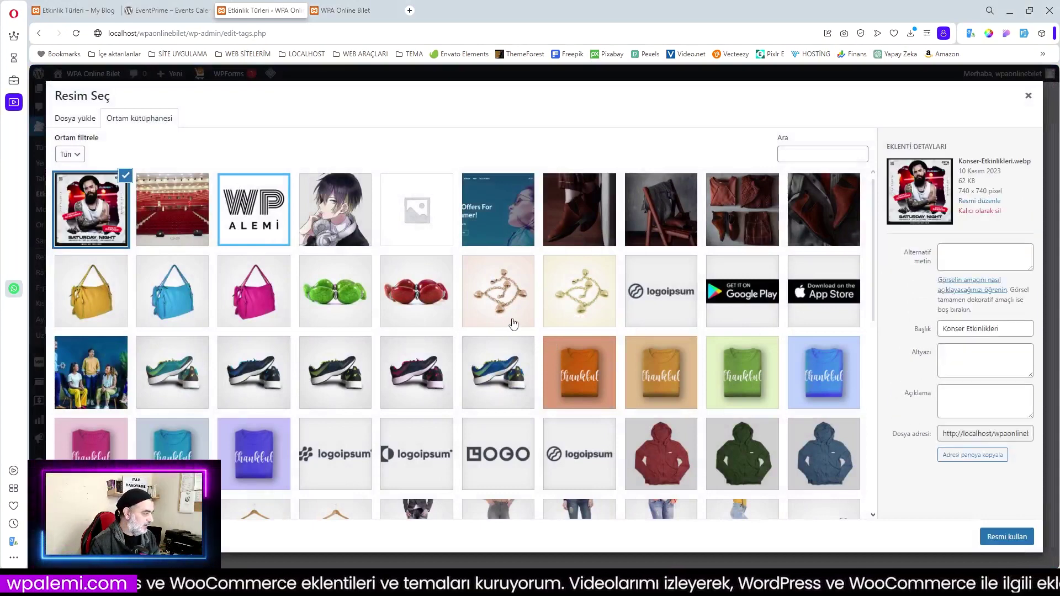
click(1020, 537)
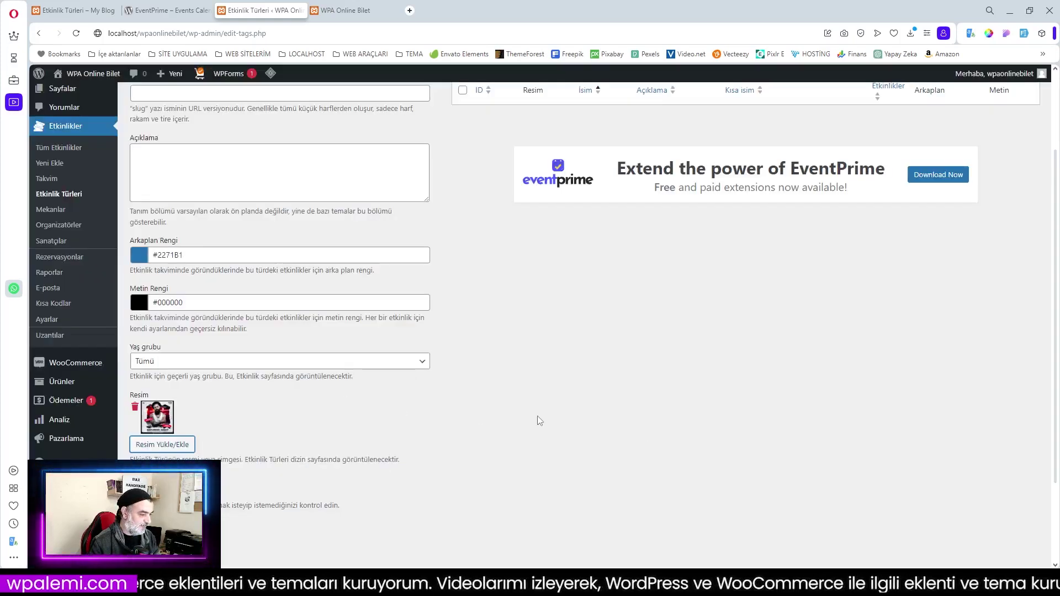
scroll(538, 417, down, 2)
scroll(439, 410, up, 4)
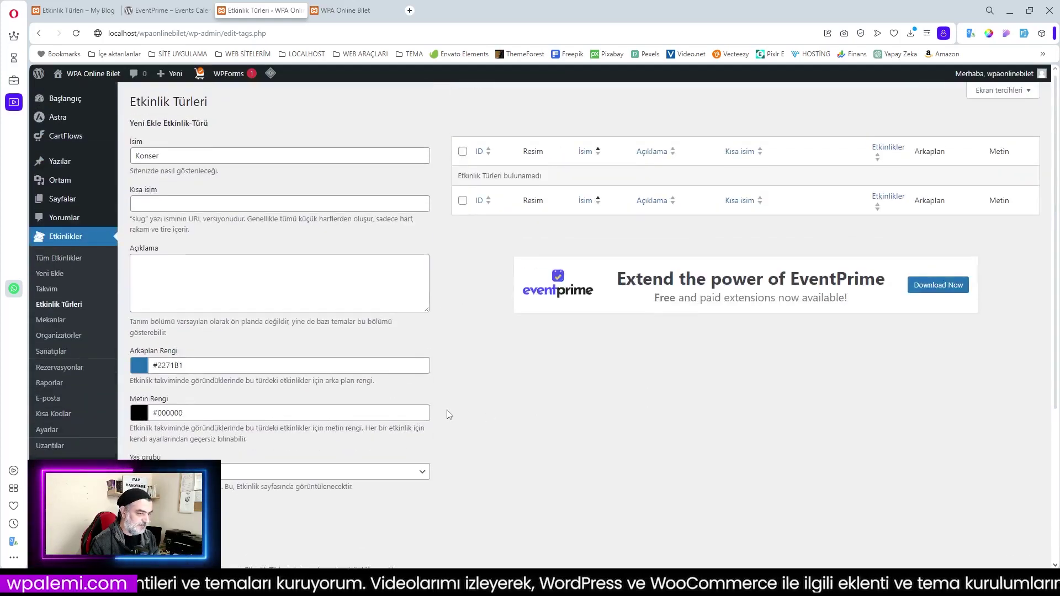
scroll(446, 410, down, 4)
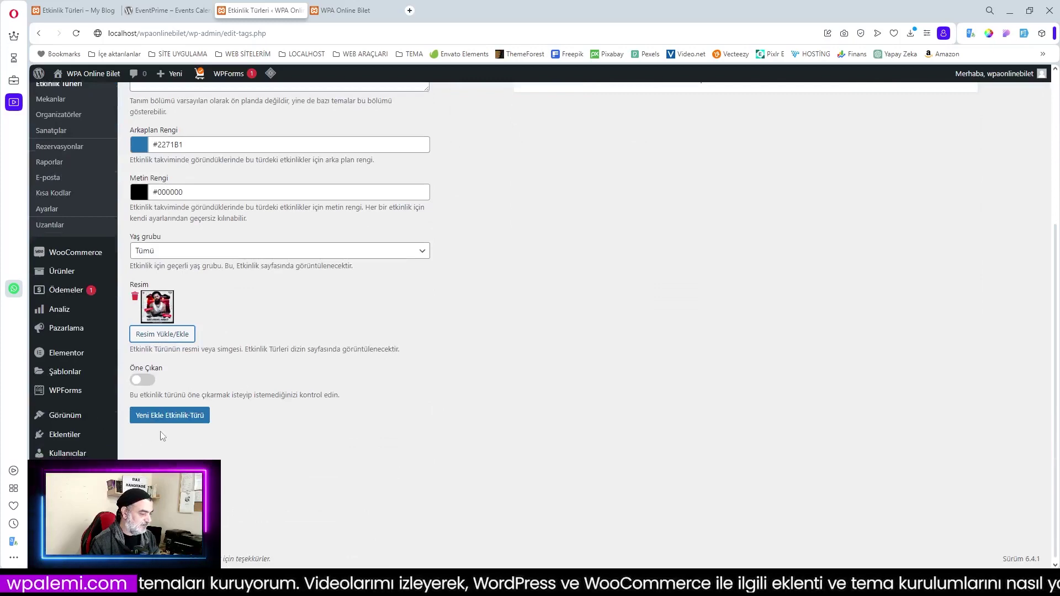
click(169, 416)
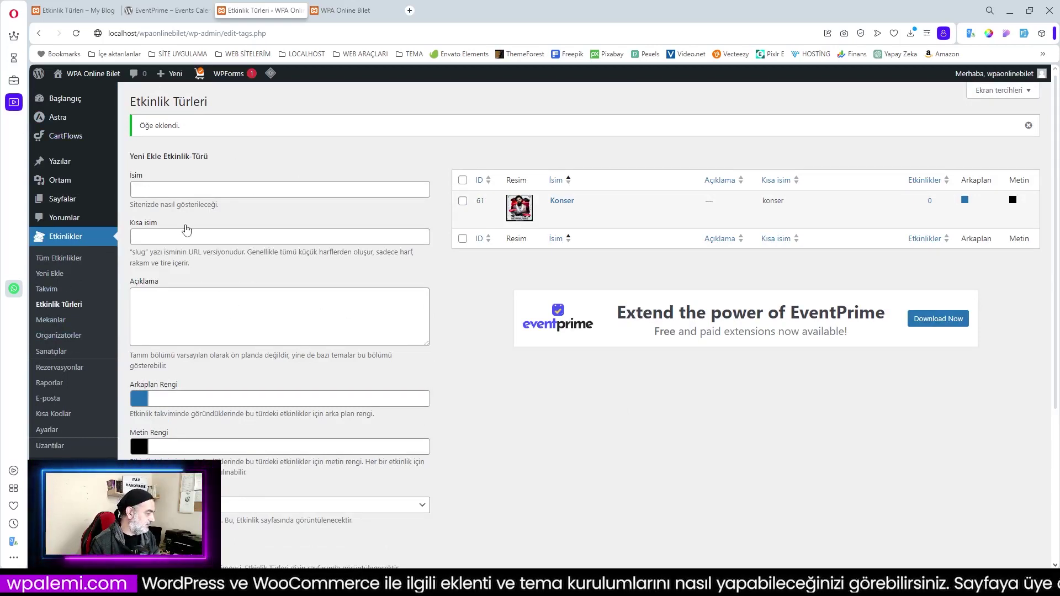
Name the new event type Konferans and set its background colour to yellow #FEF100
click(174, 190)
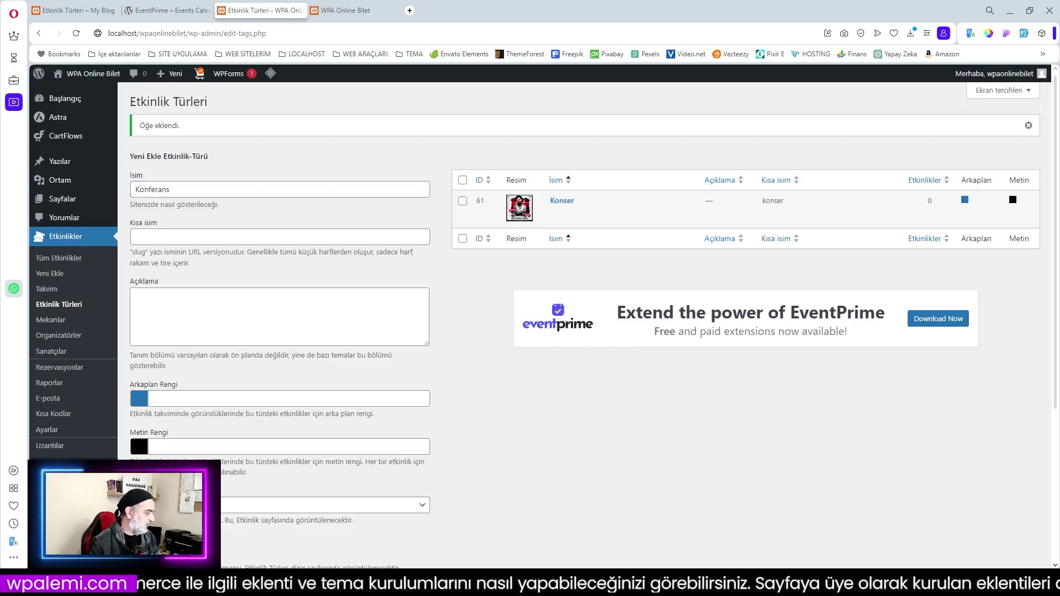
scroll(144, 236, down, 3)
click(144, 234)
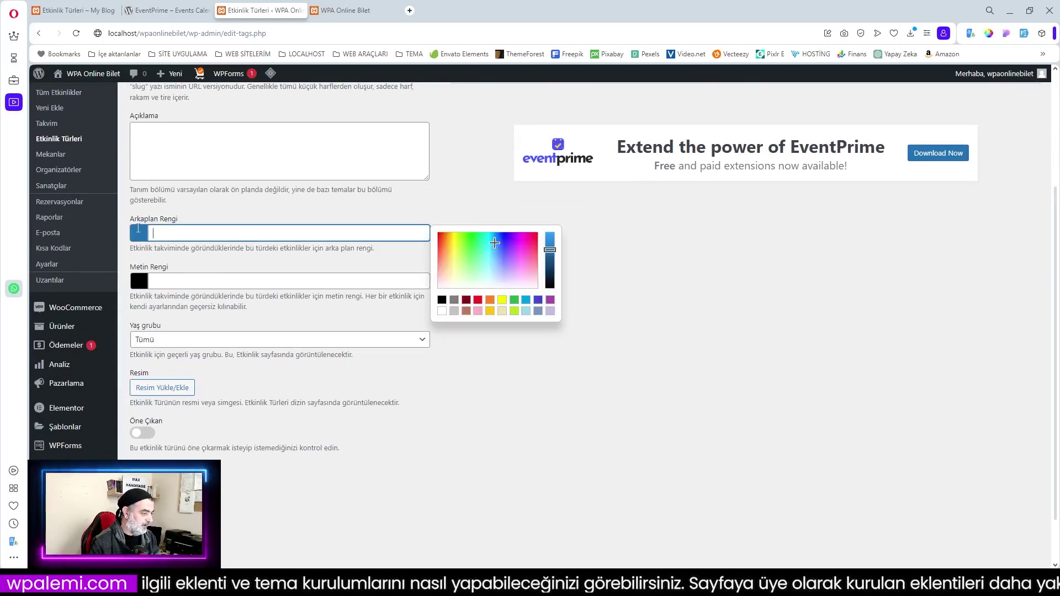
click(503, 300)
click(510, 424)
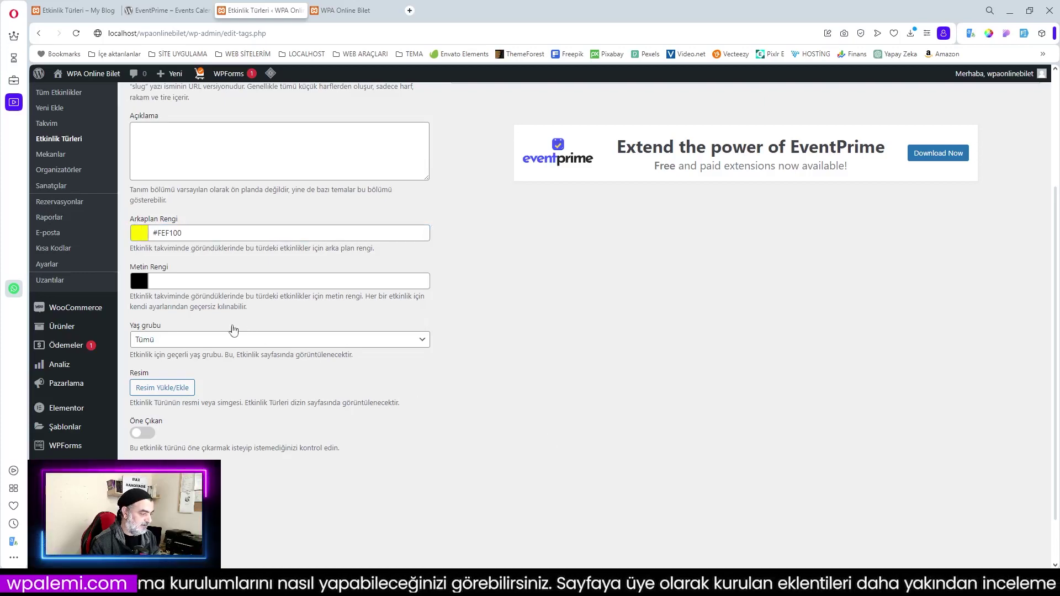
Upload the conference image and use it as the Konferans image
click(165, 387)
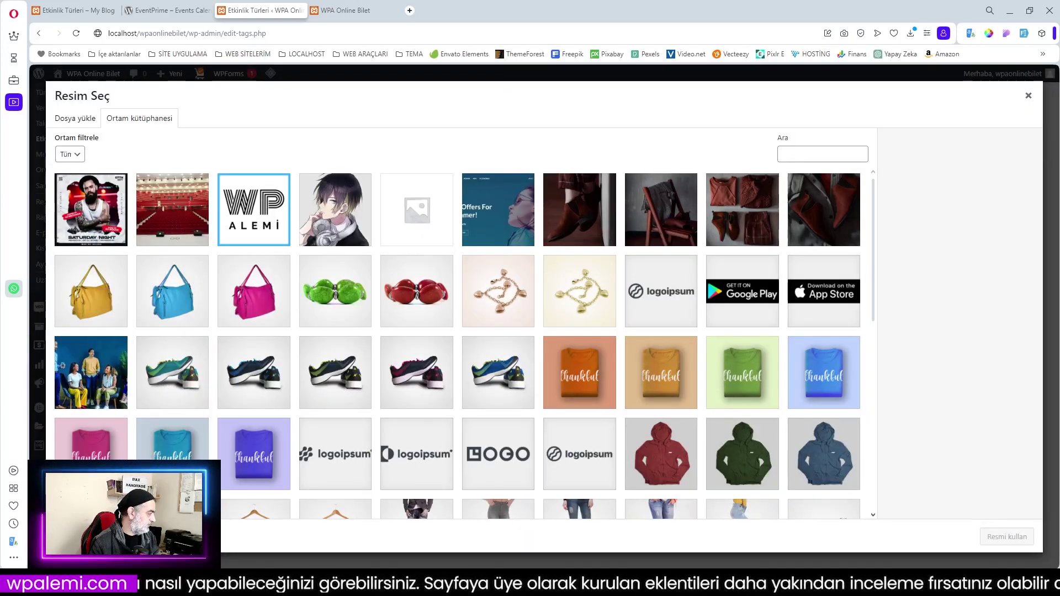
drag(0, 303, 428, 303)
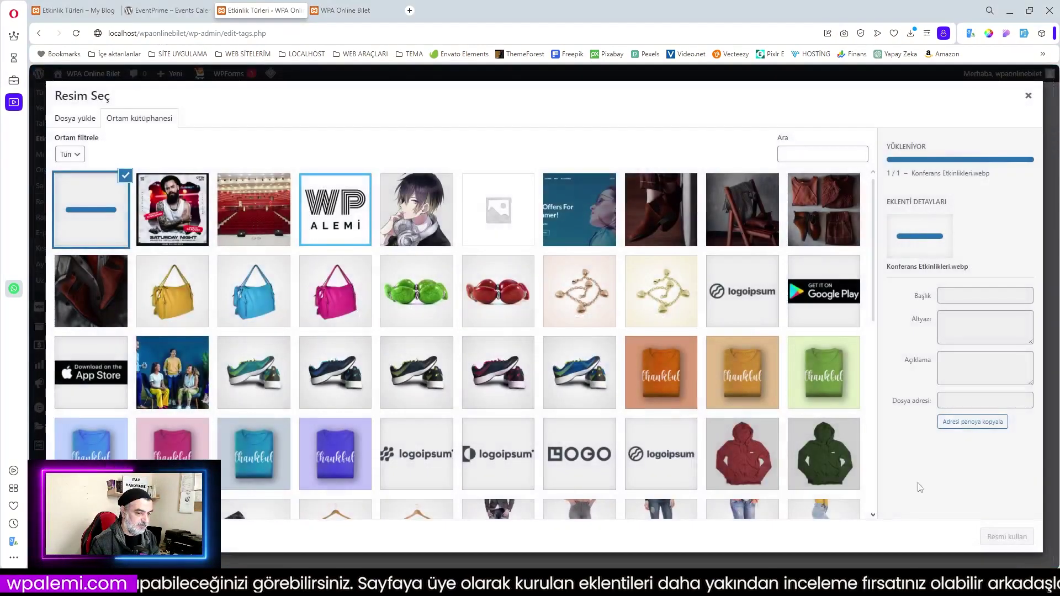
click(1007, 537)
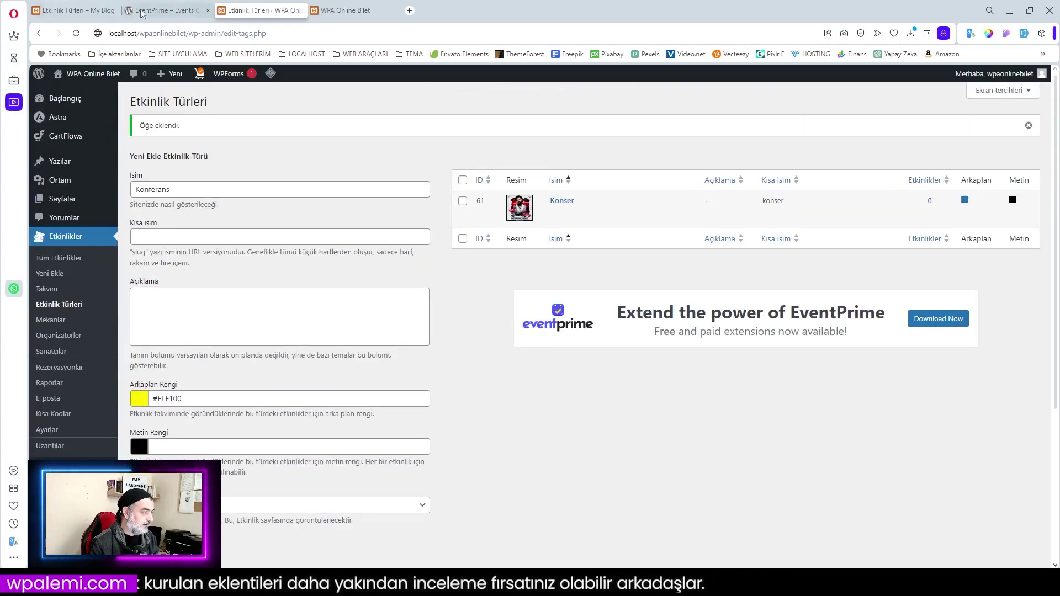
Open the site's Konferans event type page and select its description text
click(84, 13)
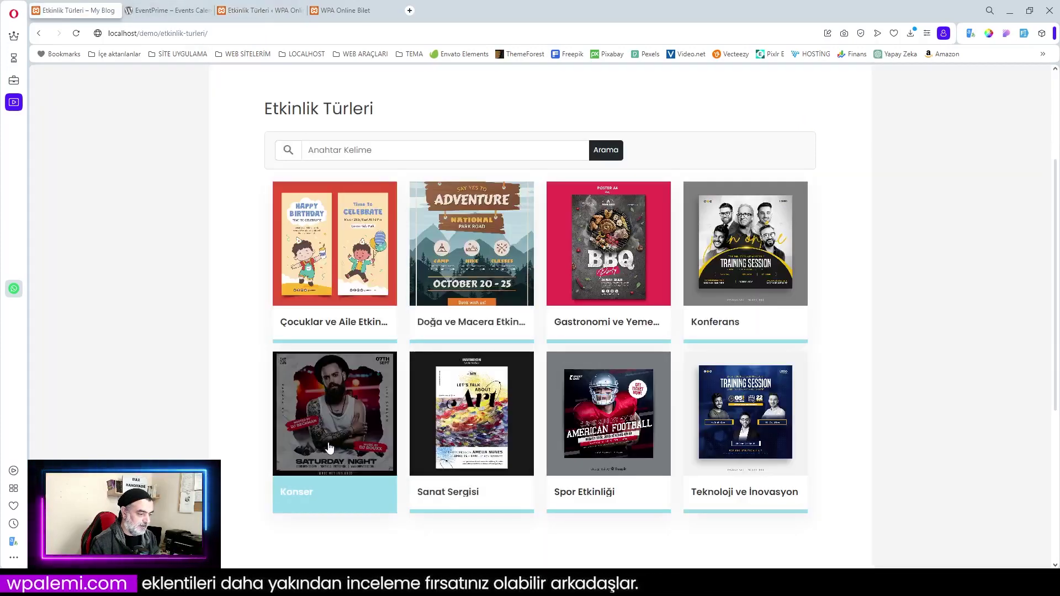
click(729, 321)
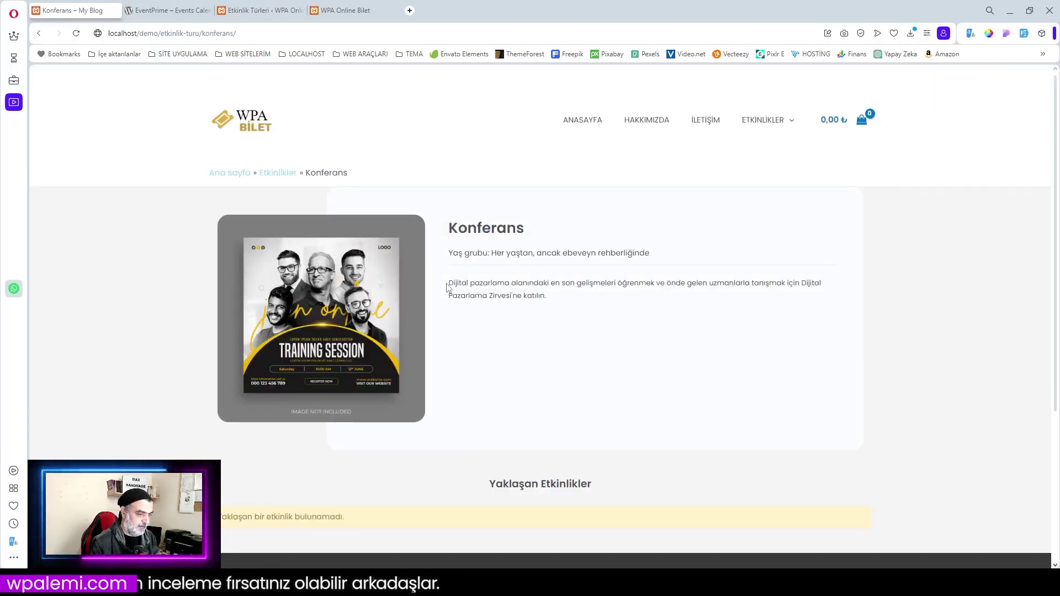
drag(449, 284, 565, 305)
key(ctrl+c)
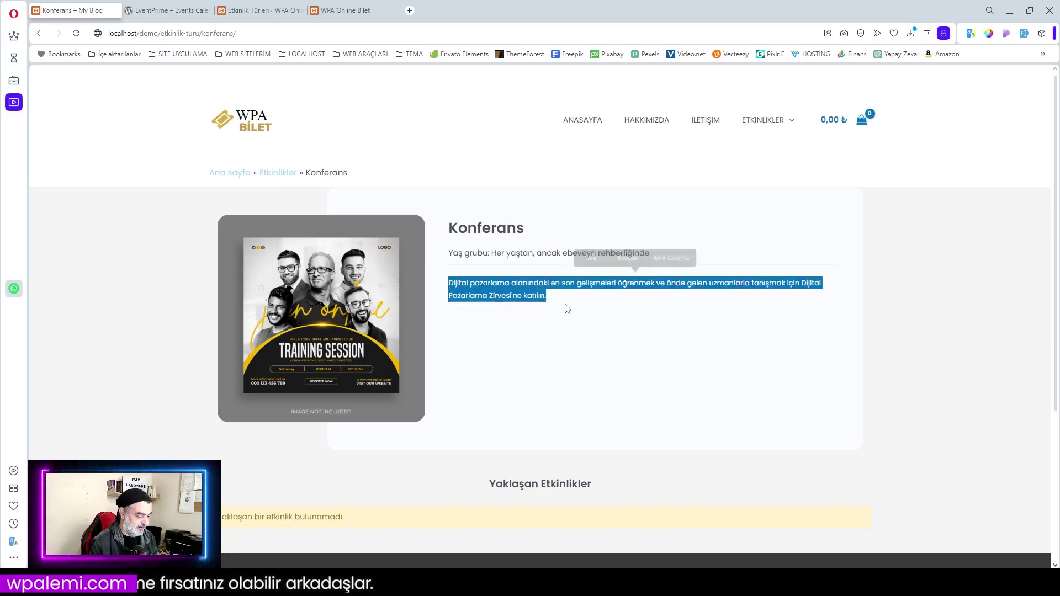
Paste the copied description into Konferans, add it as event type, then open Konser for editing
click(295, 10)
click(192, 302)
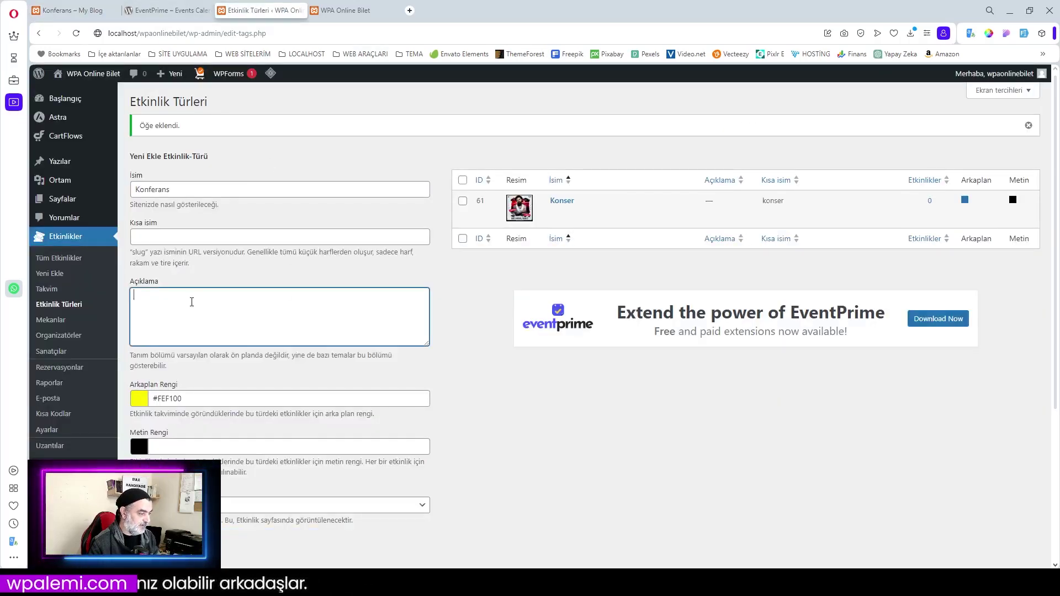
key(ctrl+v)
scroll(434, 363, down, 4)
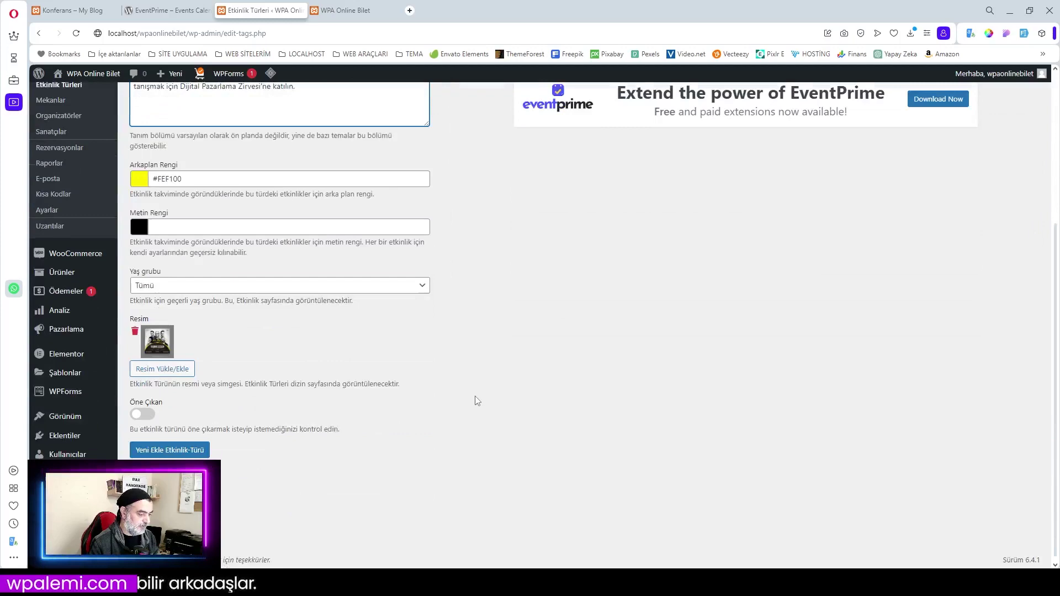
click(160, 450)
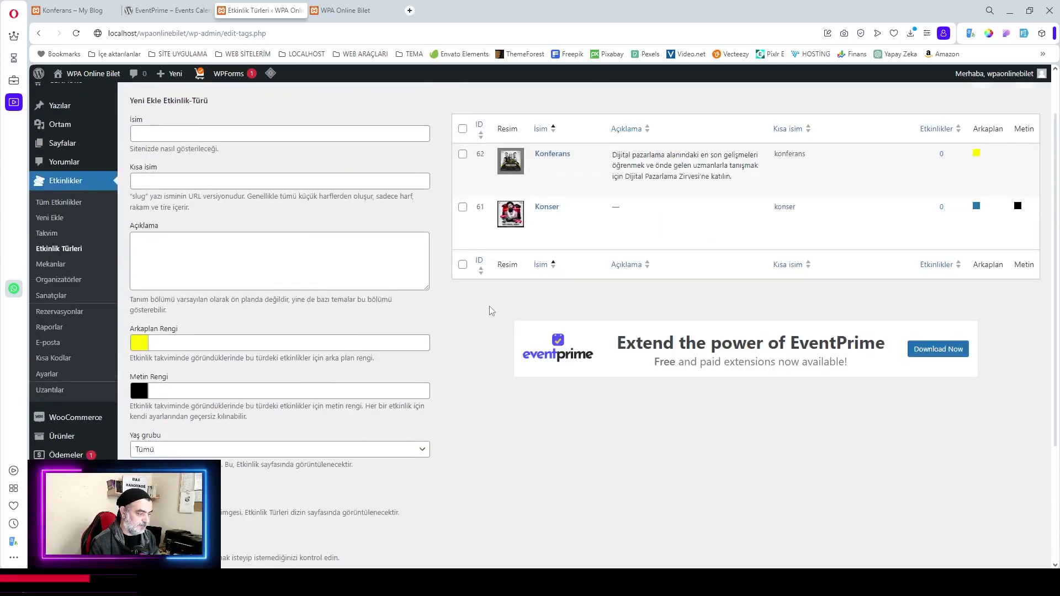
click(538, 208)
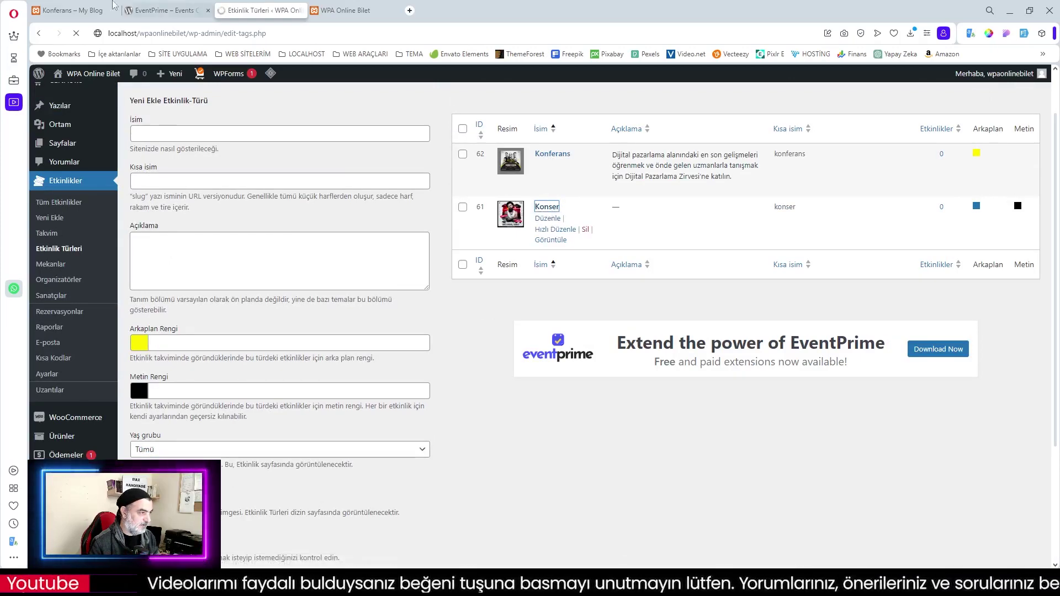
key(ctrl+1)
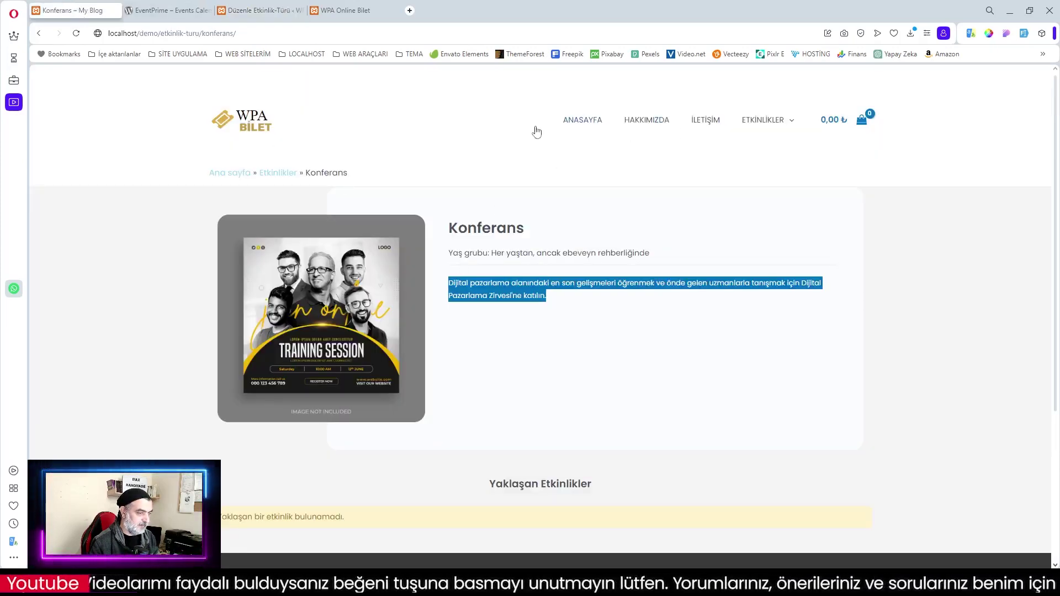
Copy the Konser description from its site page into the edit form, update, and return to the list
key(F5)
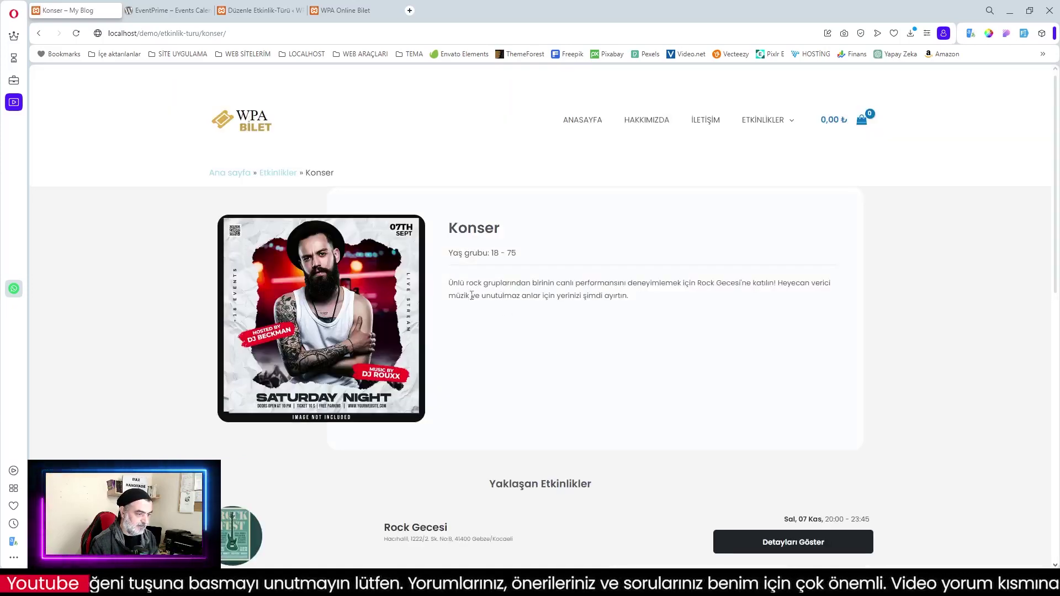
drag(450, 280, 652, 308)
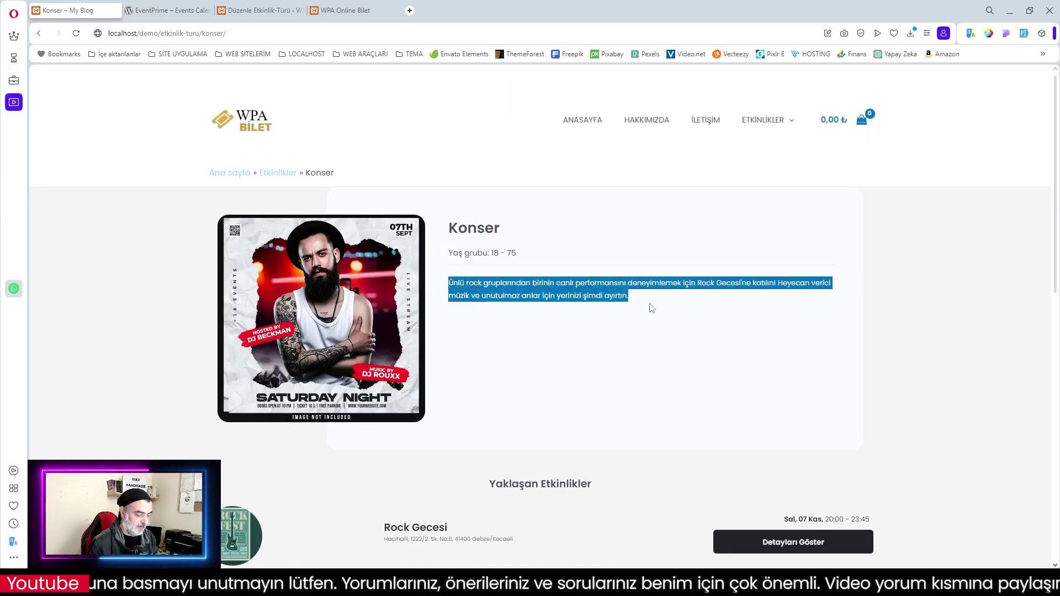
click(286, 10)
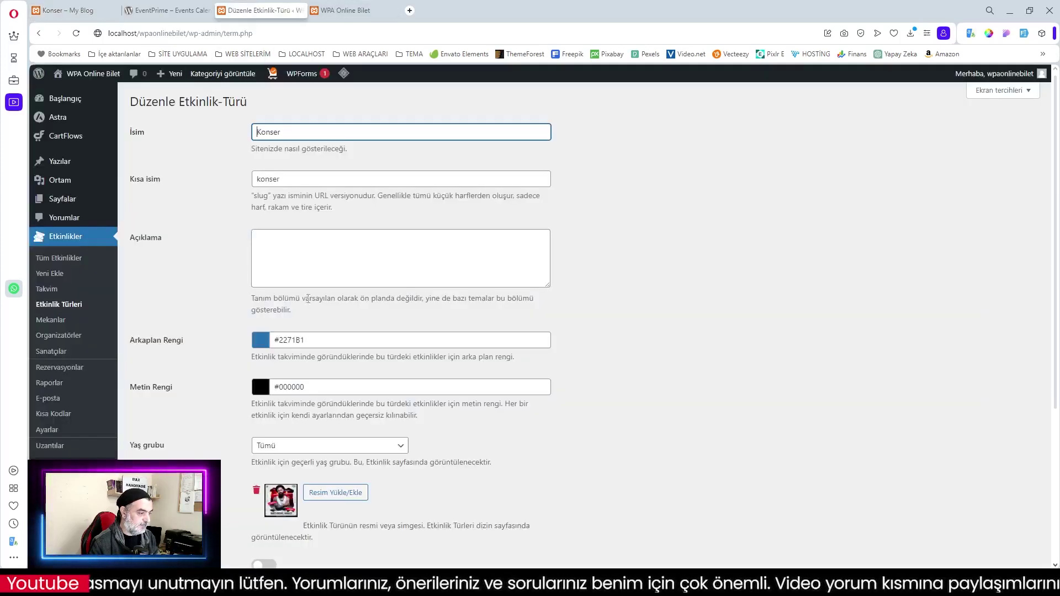
click(280, 244)
key(ctrl+v)
scroll(282, 242, down, 4)
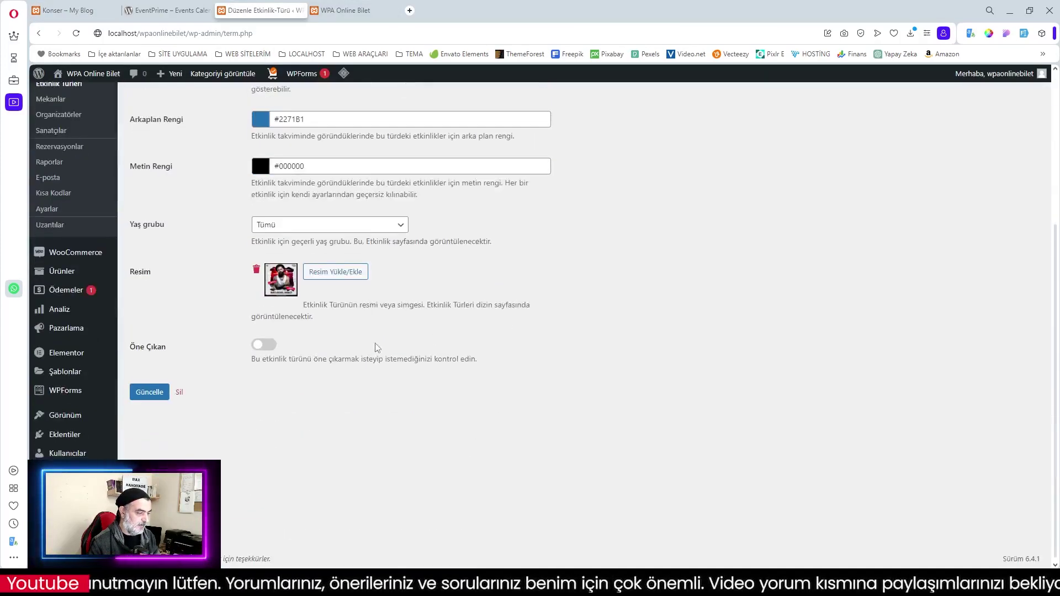
click(151, 393)
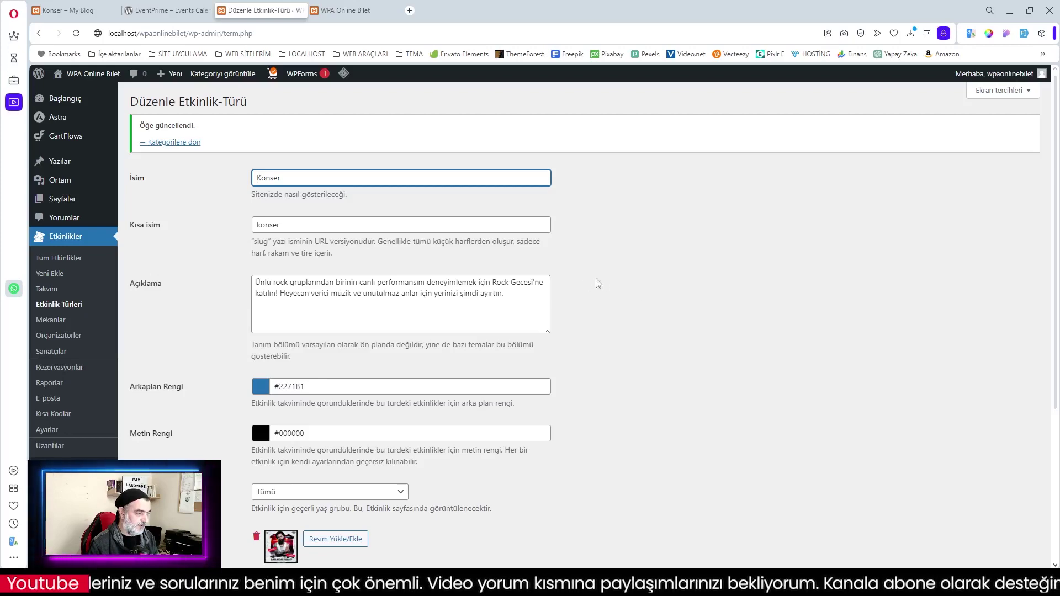
click(166, 145)
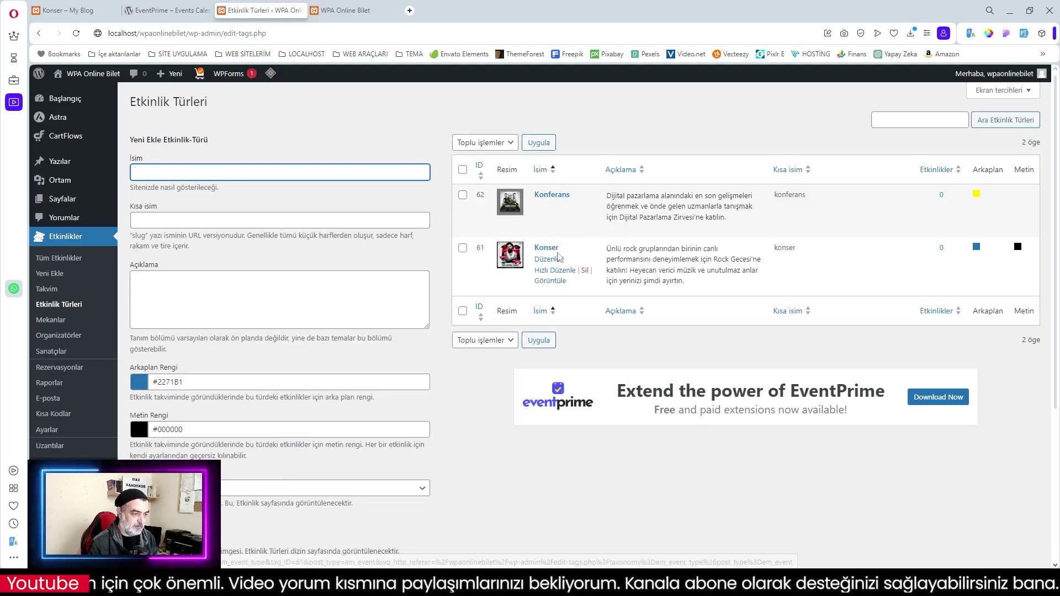
Start a new event and title it Rock Gecesi, copied from the live event page
click(65, 304)
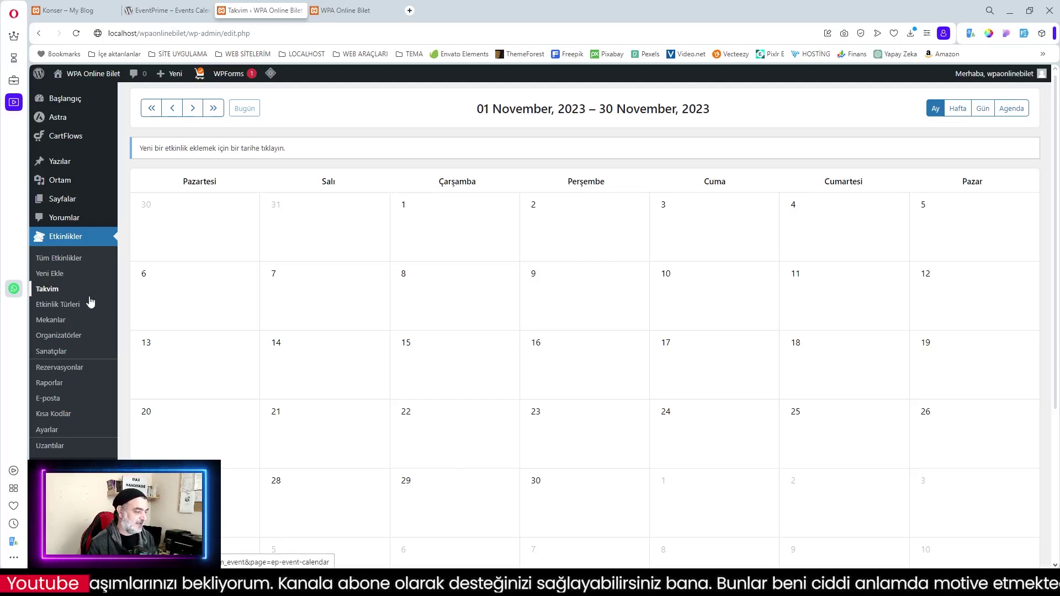
click(44, 275)
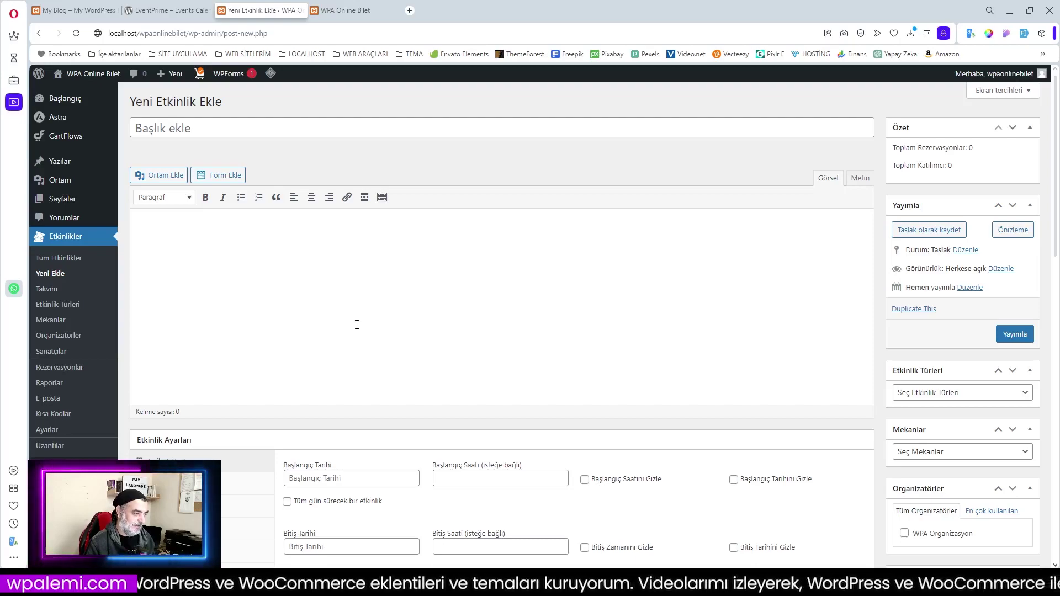
click(81, 10)
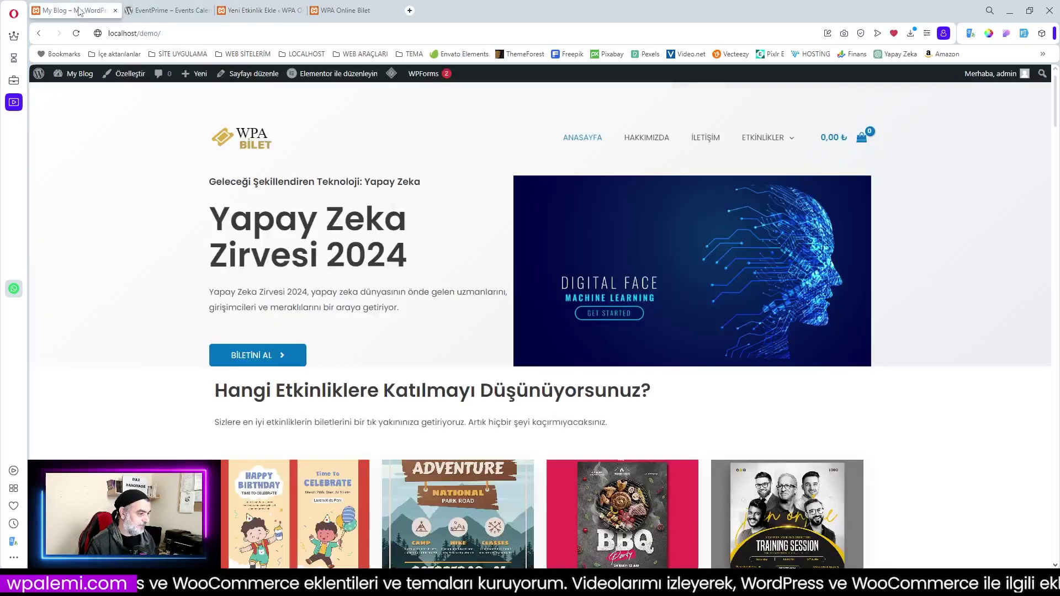
scroll(407, 363, down, 4)
scroll(407, 363, down, 8)
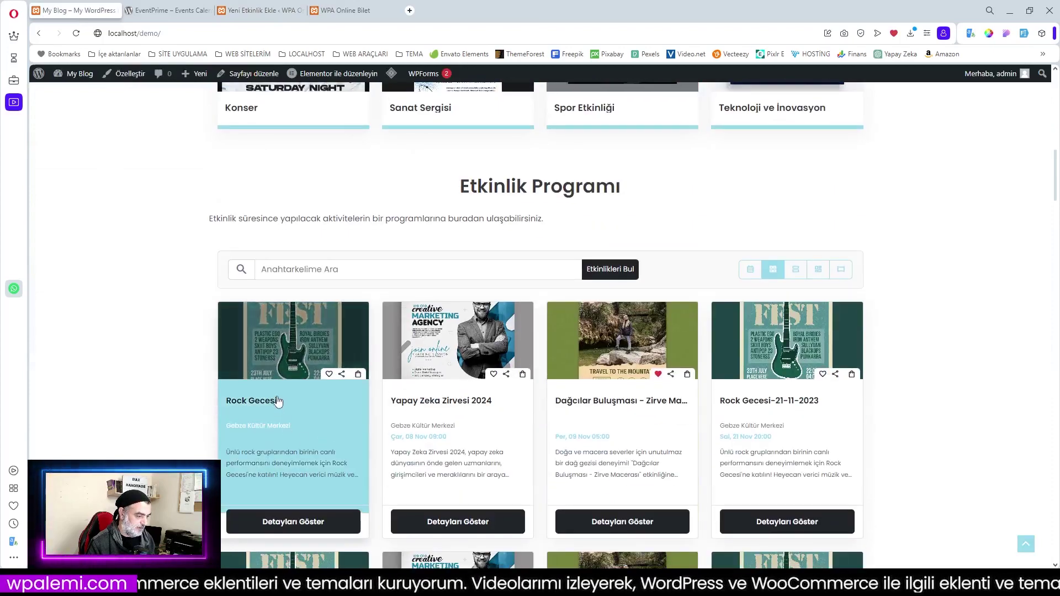
click(282, 402)
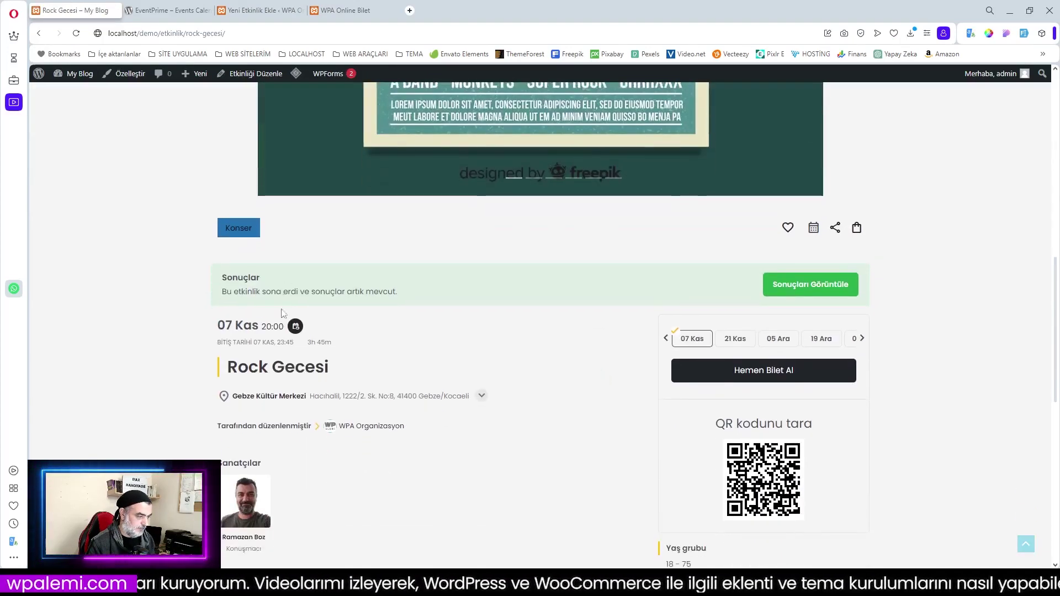
drag(333, 368, 229, 372)
key(ctrl+c)
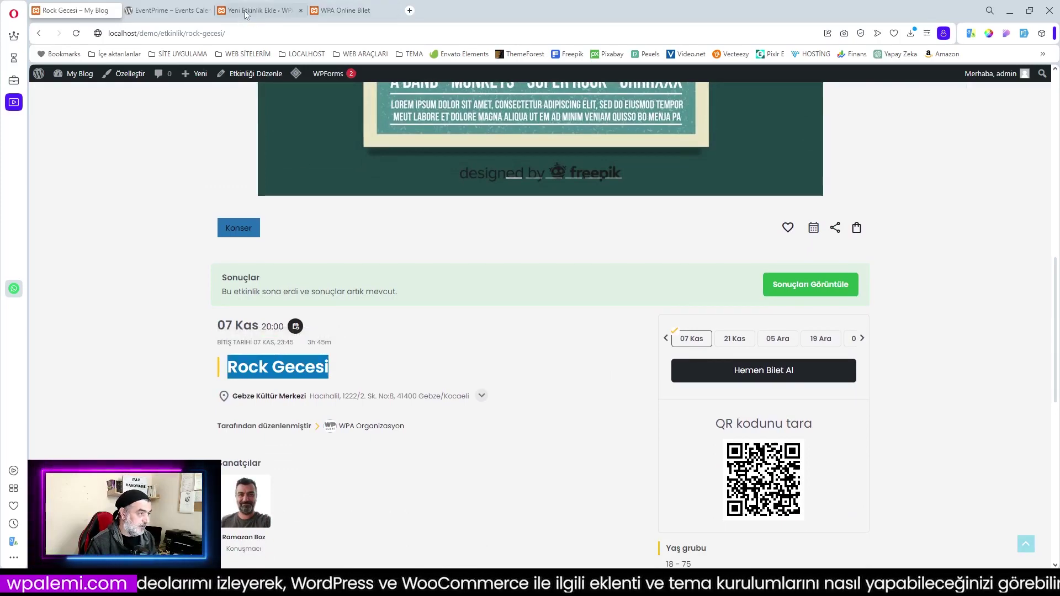
click(245, 12)
click(198, 126)
key(ctrl+v)
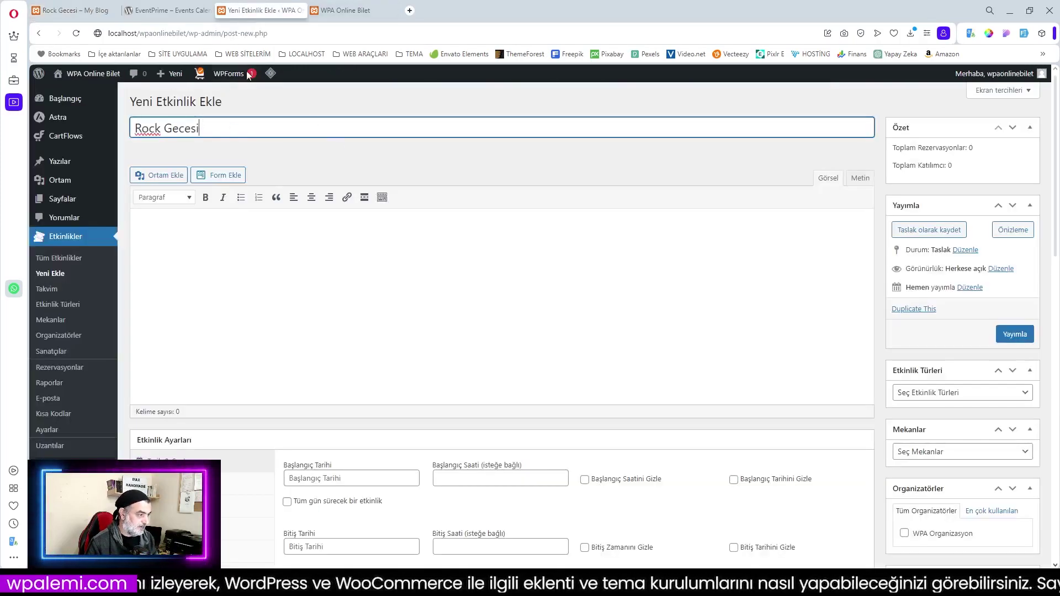
Copy the Rock Gecesi description from the live event page into the draft's body
click(71, 10)
scroll(355, 348, down, 5)
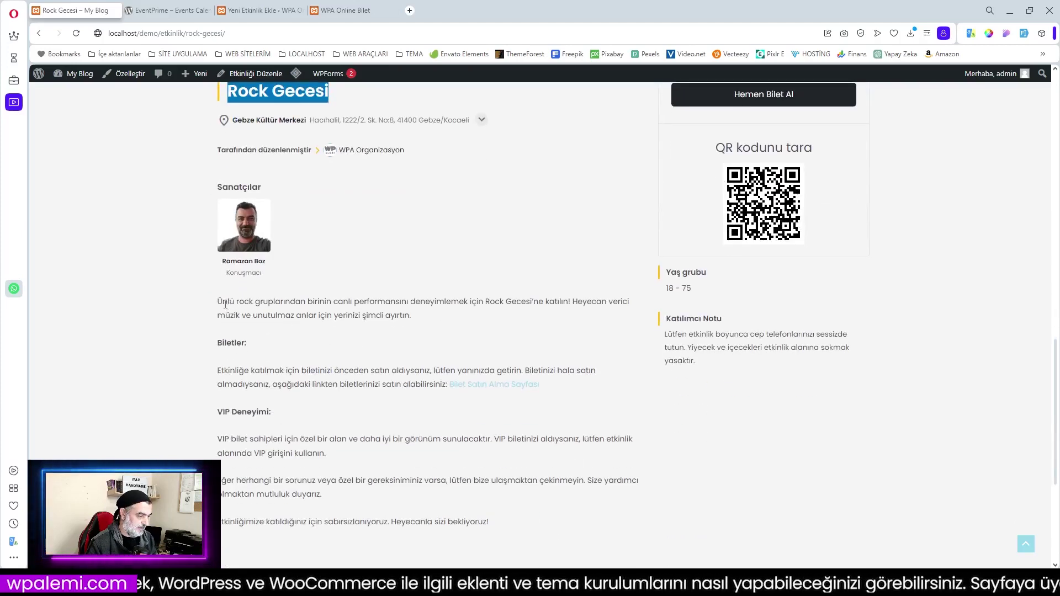
drag(218, 301, 507, 518)
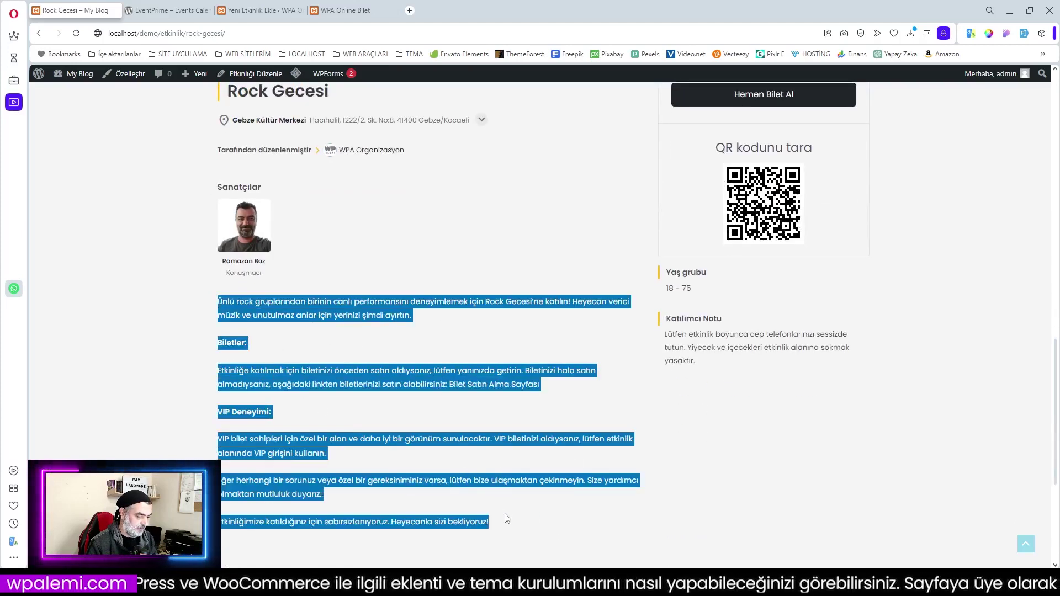
right_click(374, 381)
click(417, 414)
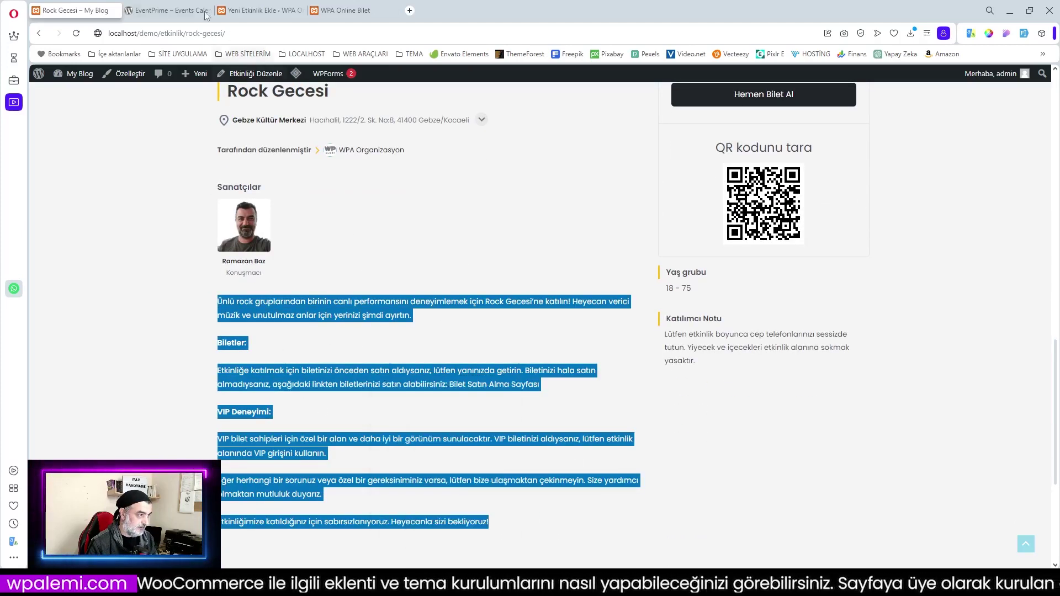
click(268, 10)
click(232, 216)
key(ctrl+v)
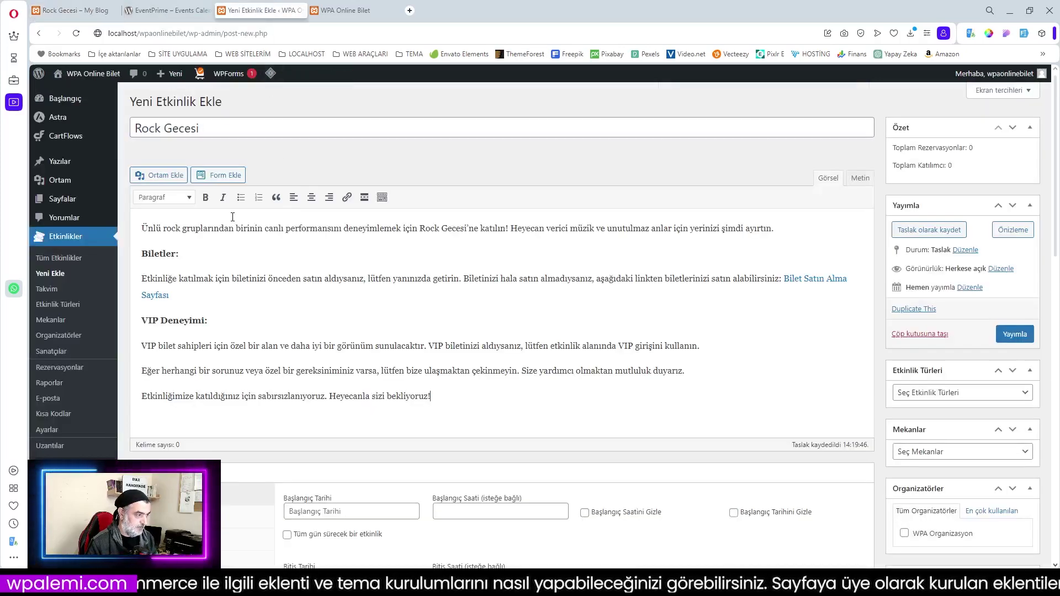
scroll(501, 272, down, 4)
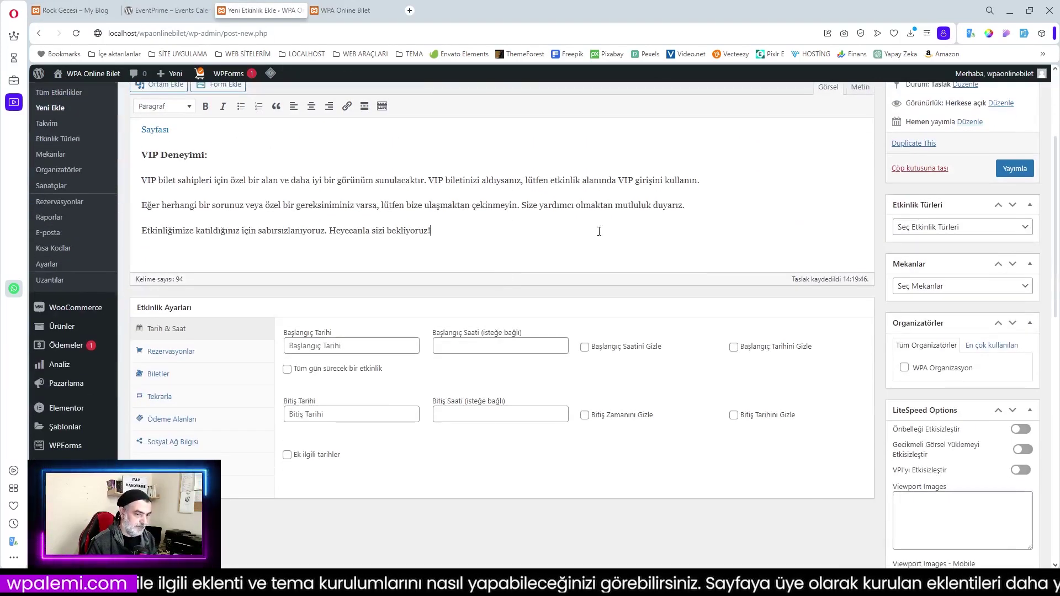
Schedule the event for 11 November 2023, 08:00 PM to 11:45 PM, and show its booking options
scroll(546, 247, up, 3)
scroll(546, 247, down, 3)
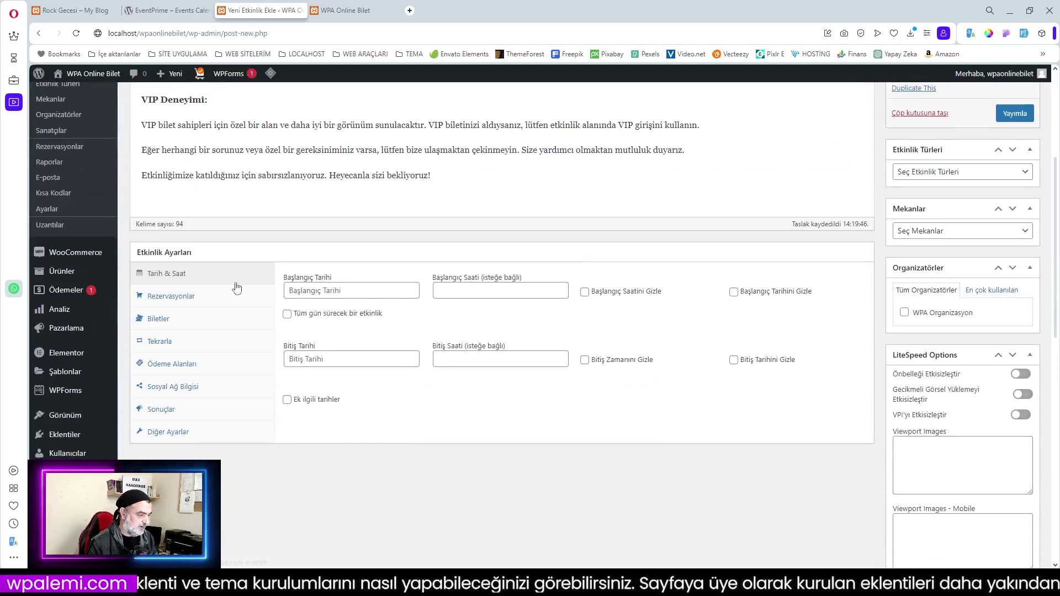
click(344, 292)
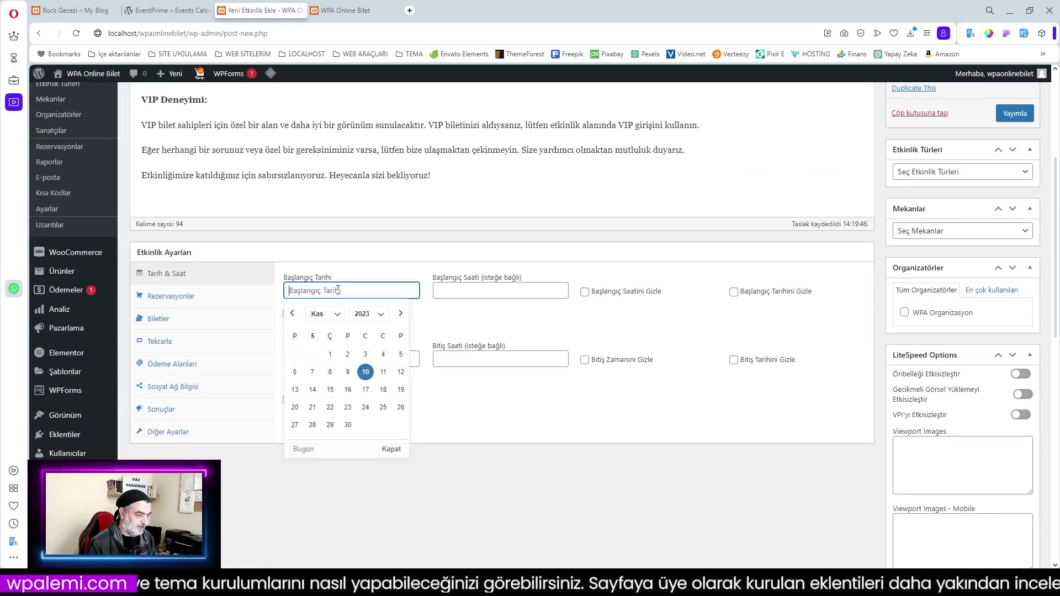
click(382, 372)
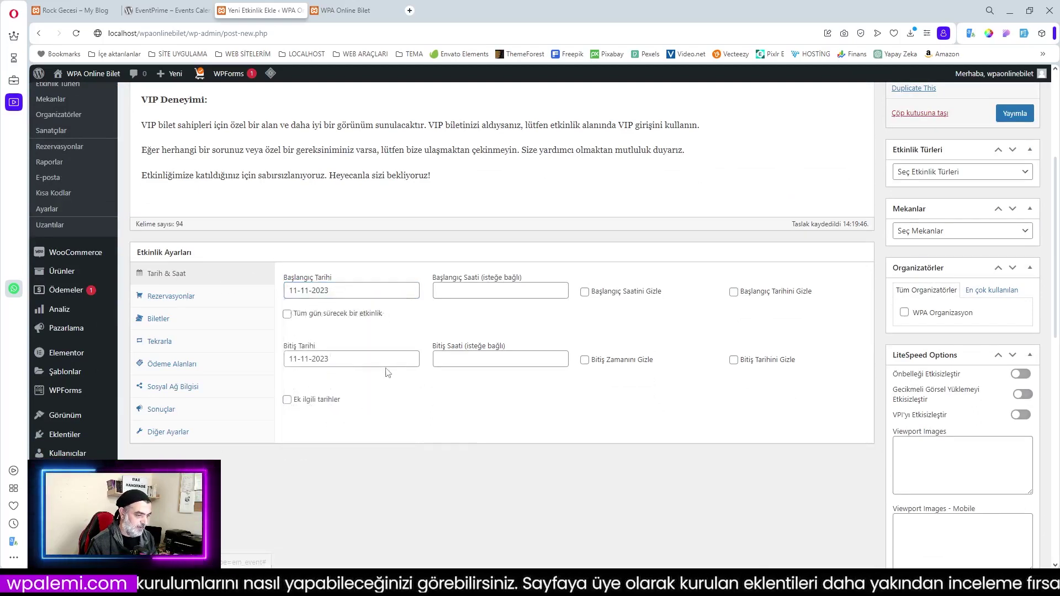
click(463, 293)
drag(482, 321, 478, 363)
click(457, 349)
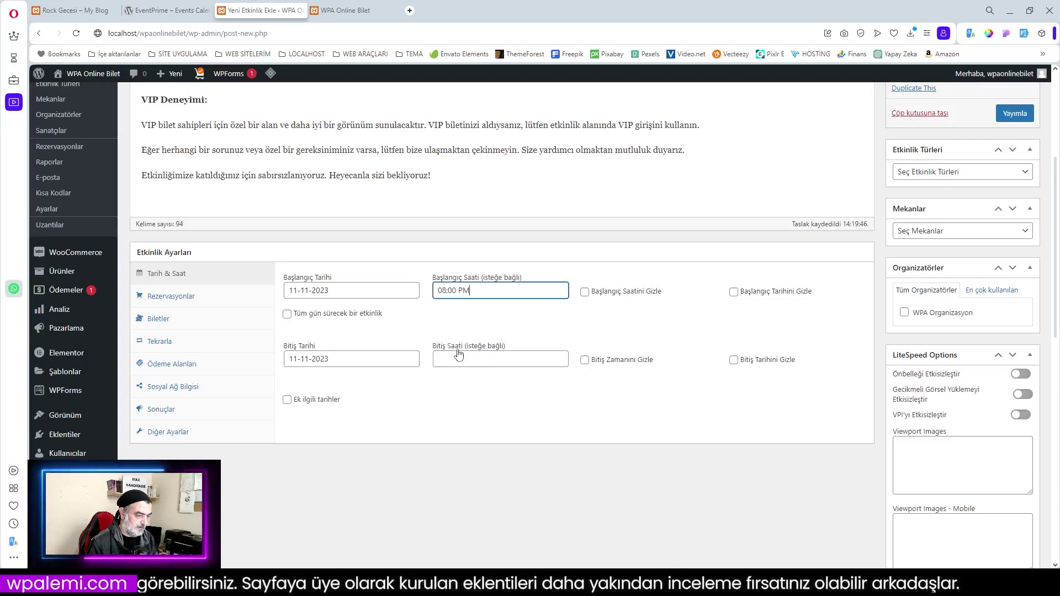
click(461, 360)
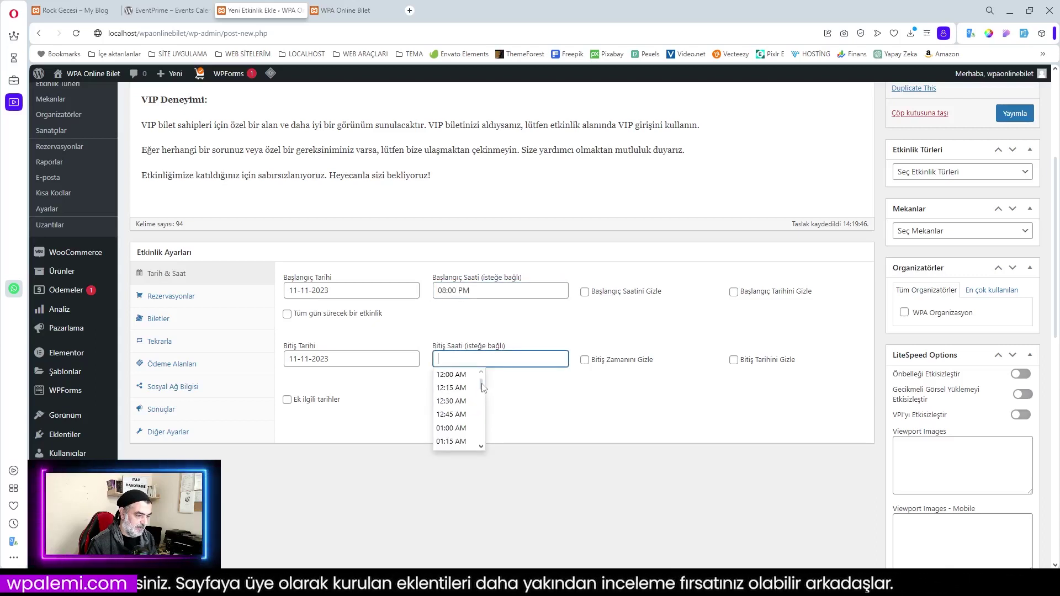
drag(482, 387, 481, 440)
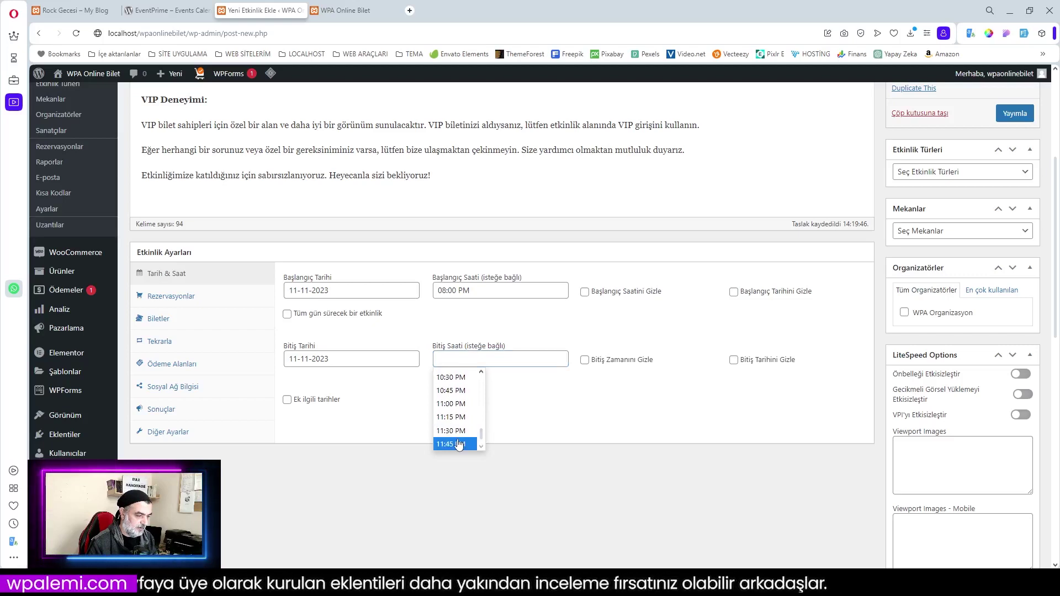
click(458, 443)
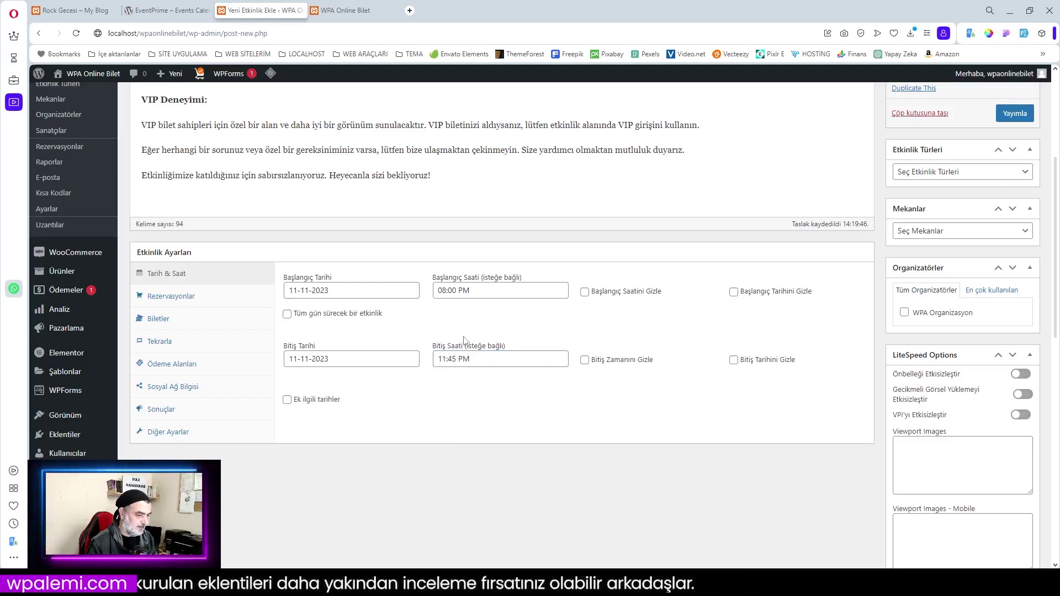
click(185, 299)
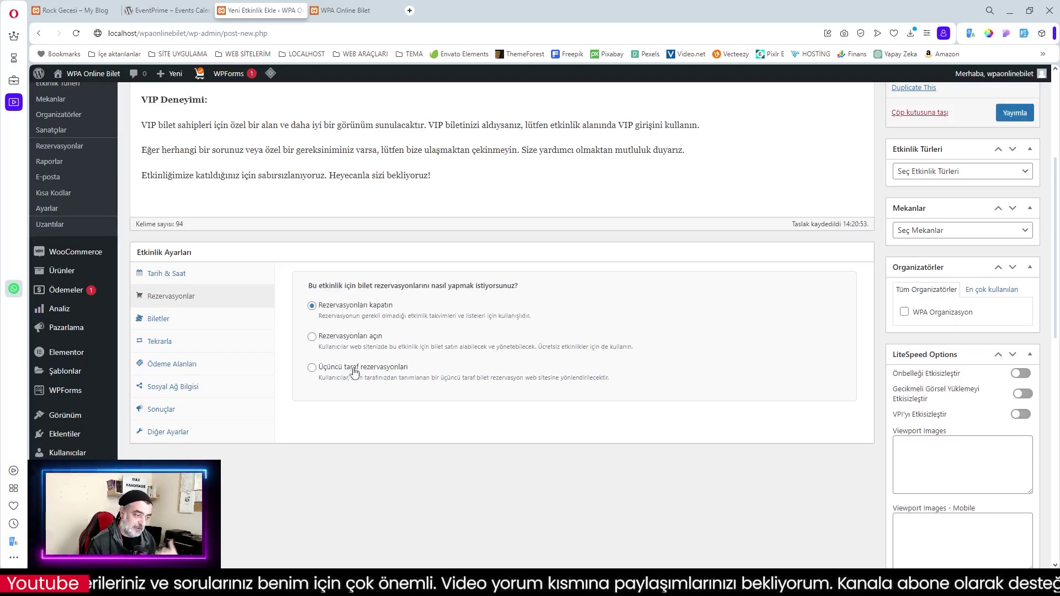
Set bookings to 'Rezervasyonları açın' and view the event's Biletler ticket settings
click(312, 336)
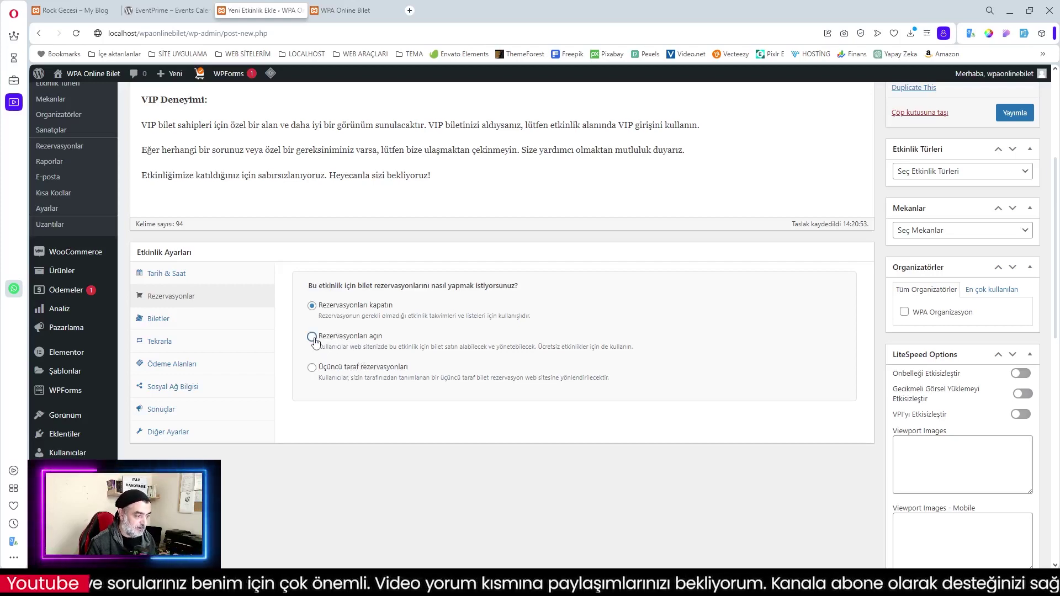
scroll(396, 347, down, 2)
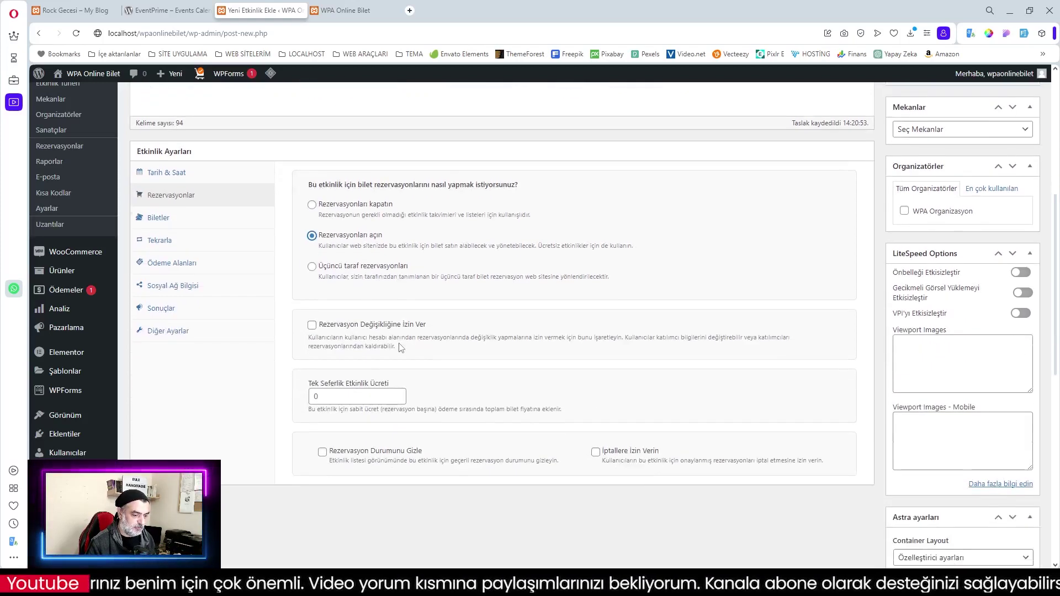
scroll(404, 351, up, 2)
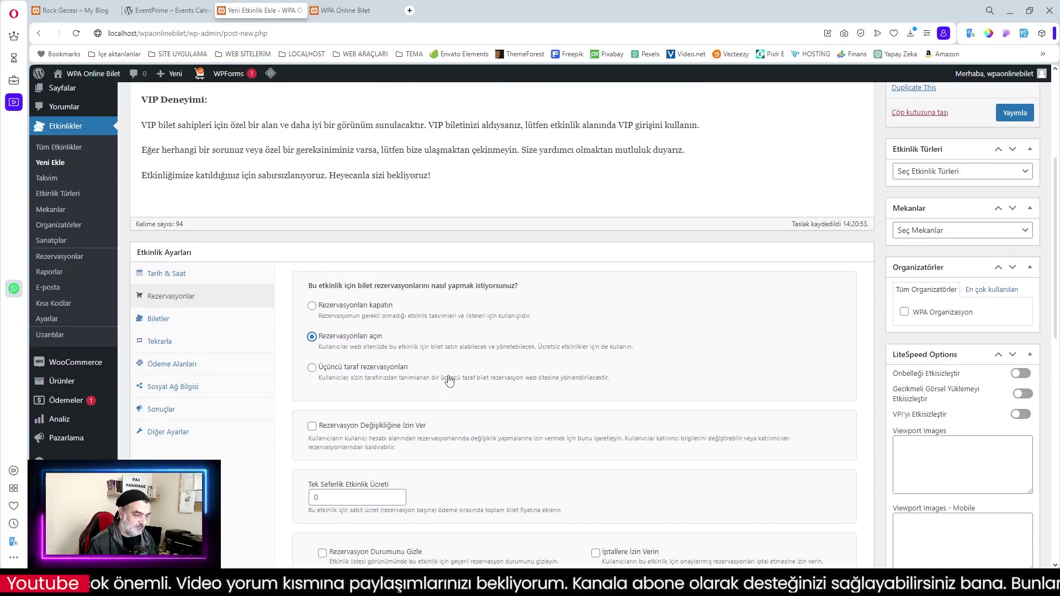
key(Up)
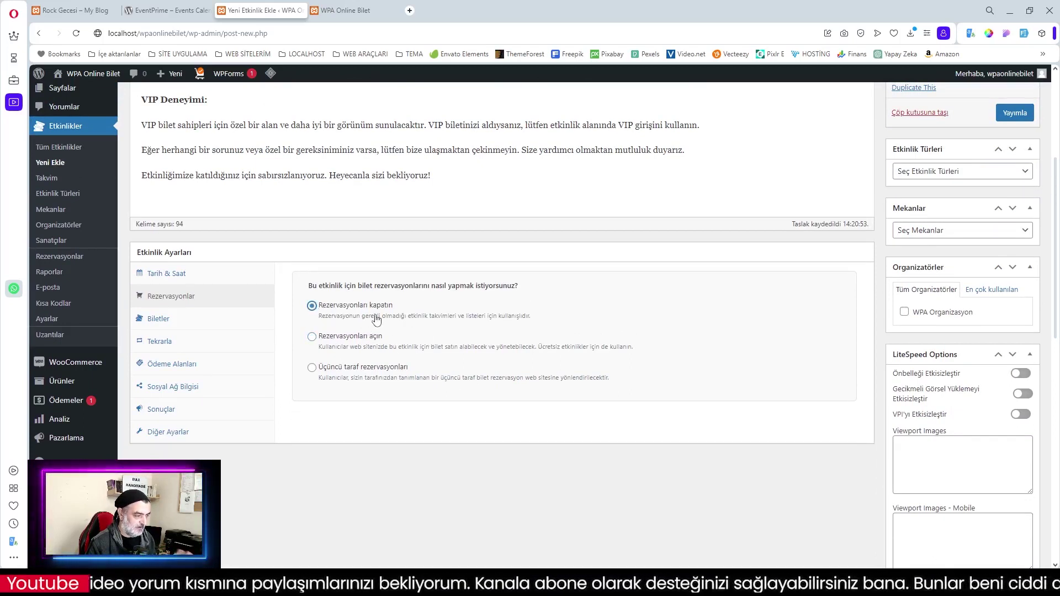
click(159, 318)
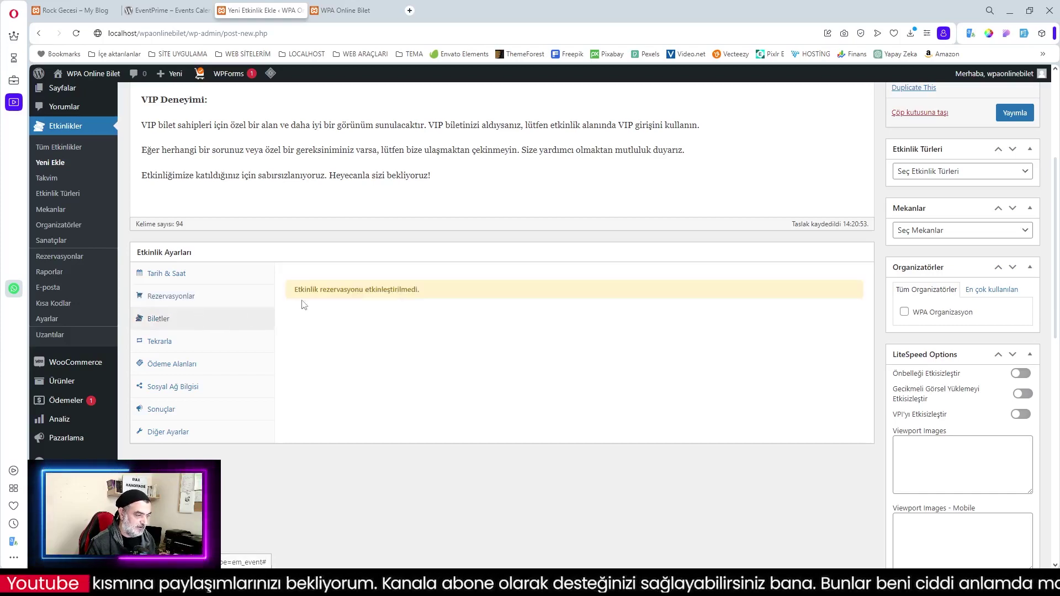
click(172, 297)
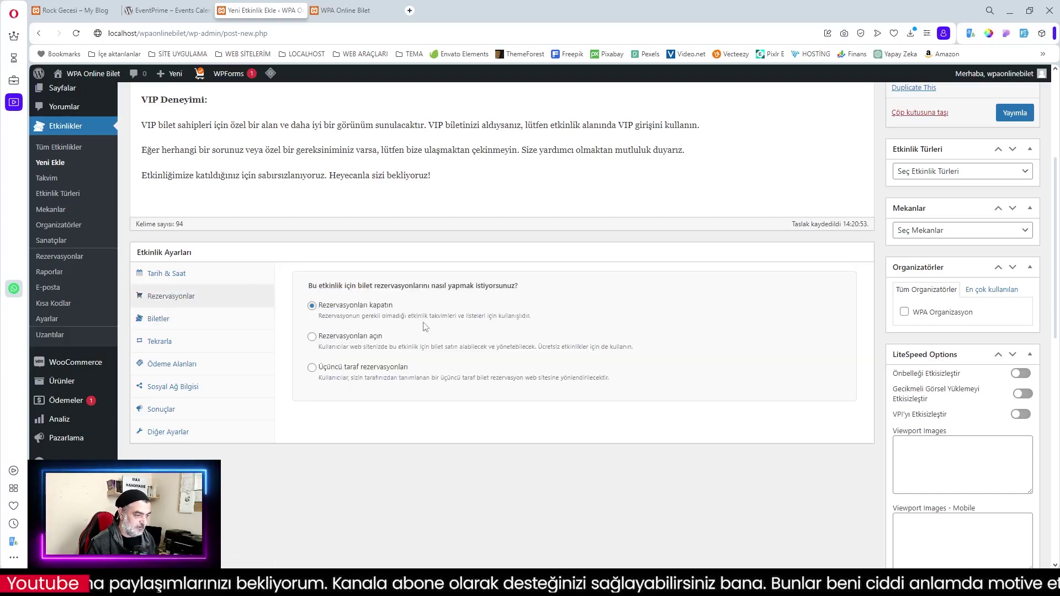
click(330, 338)
scroll(325, 324, down, 2)
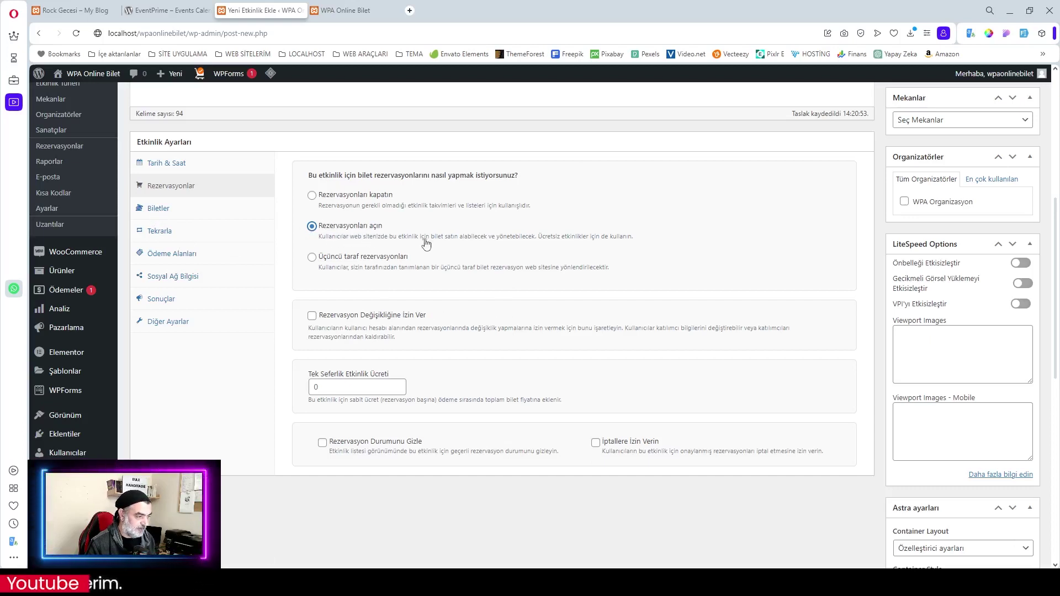
click(166, 215)
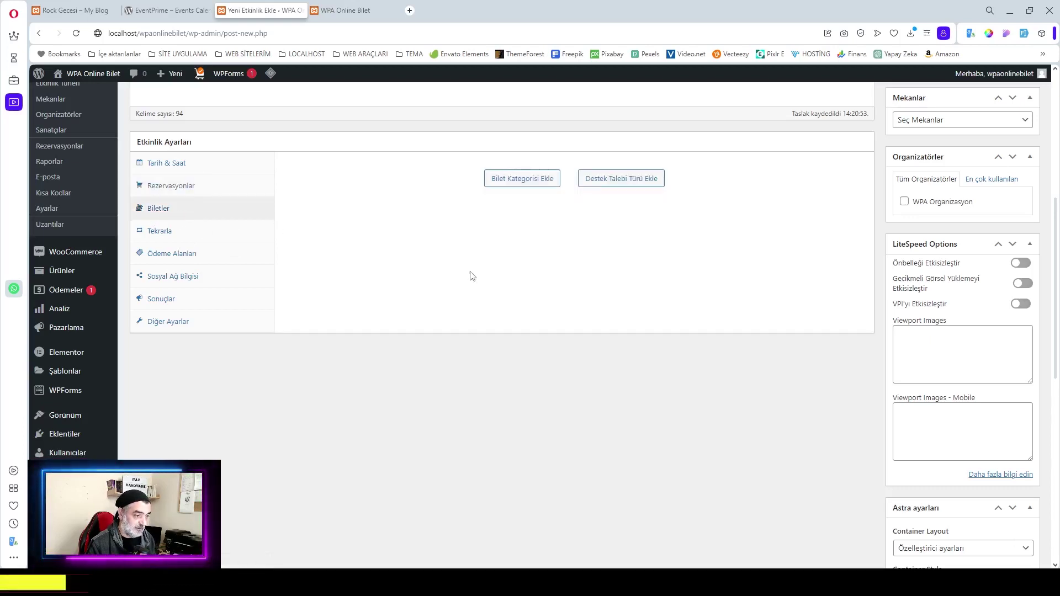
Start a new ticket type named 'Rock Gecesi', copying the title from the live event page
click(525, 189)
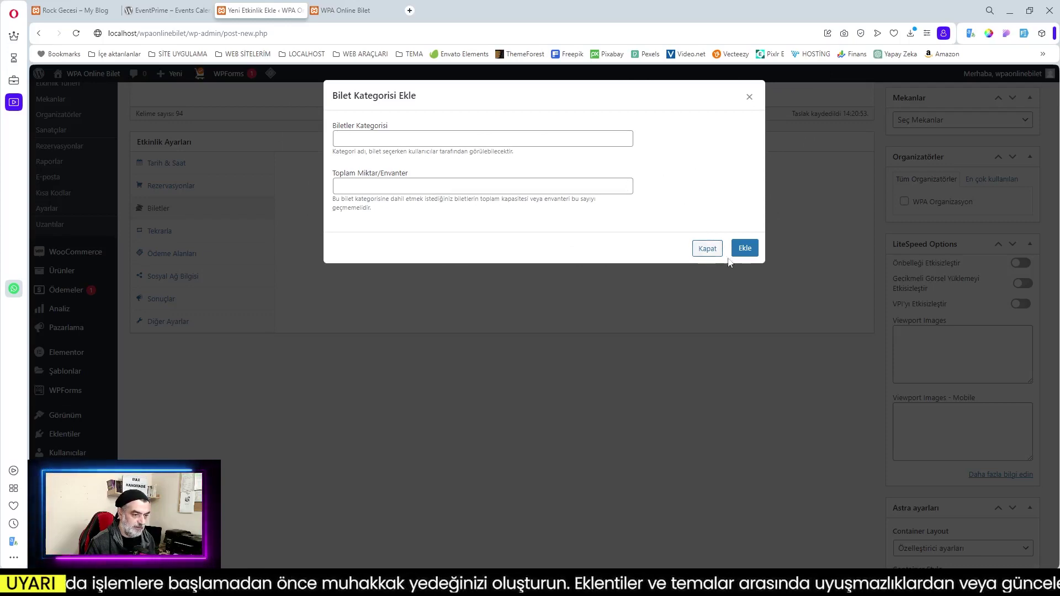
click(707, 248)
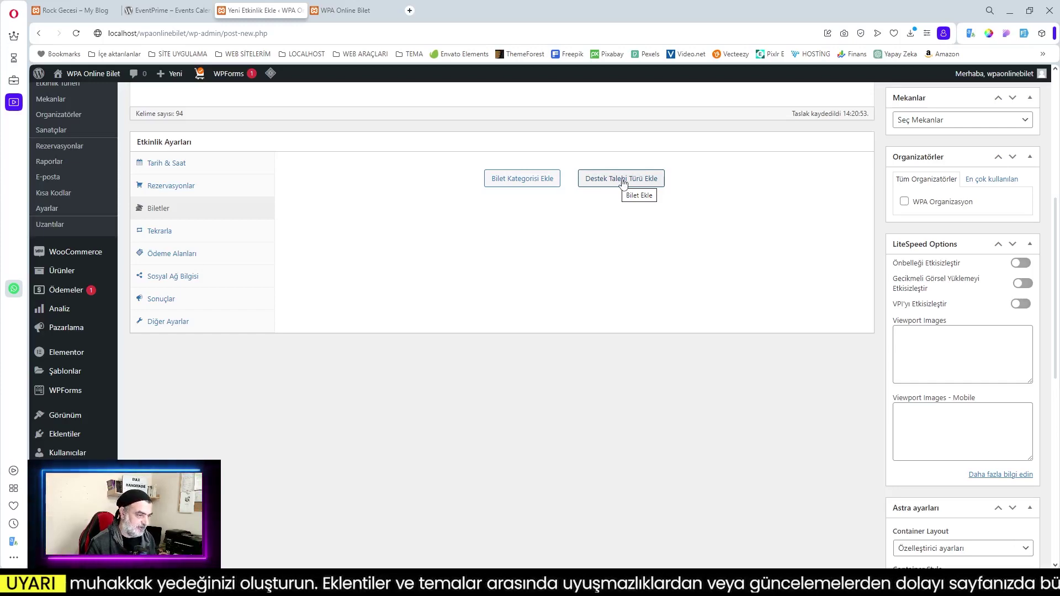
click(621, 179)
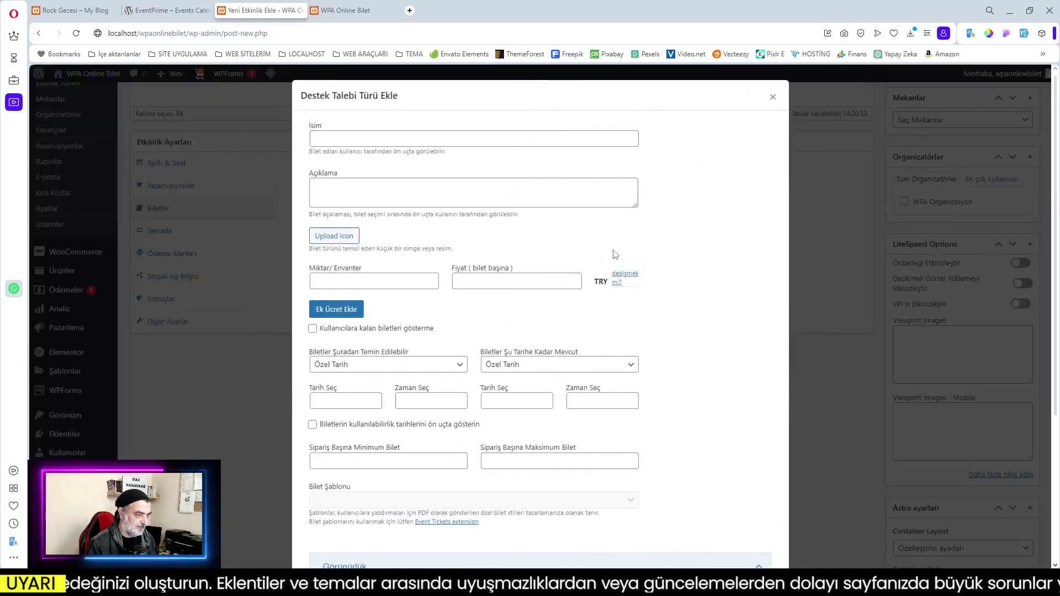
click(337, 133)
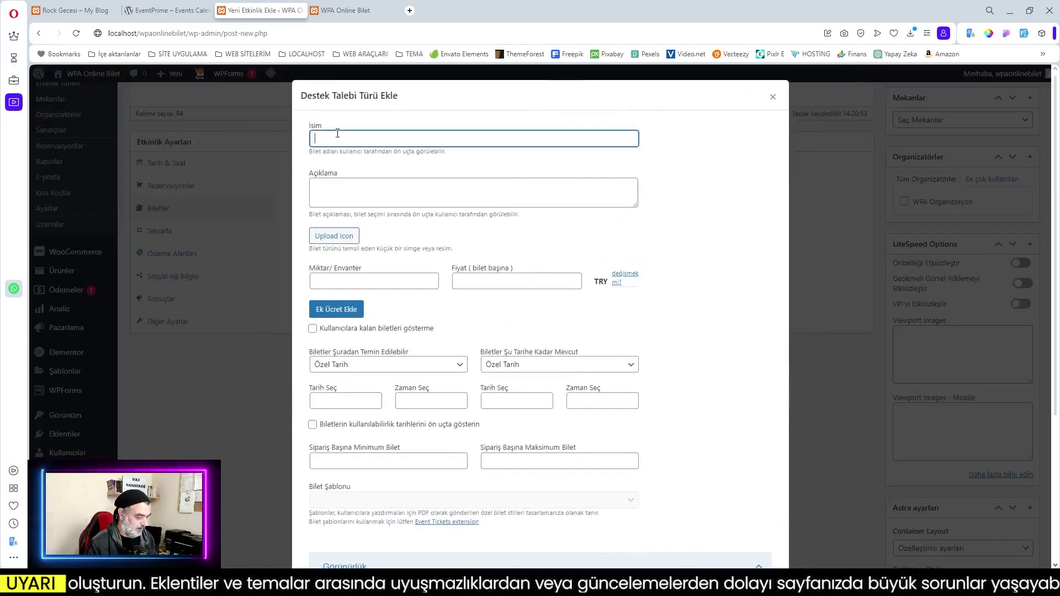
click(72, 11)
click(330, 98)
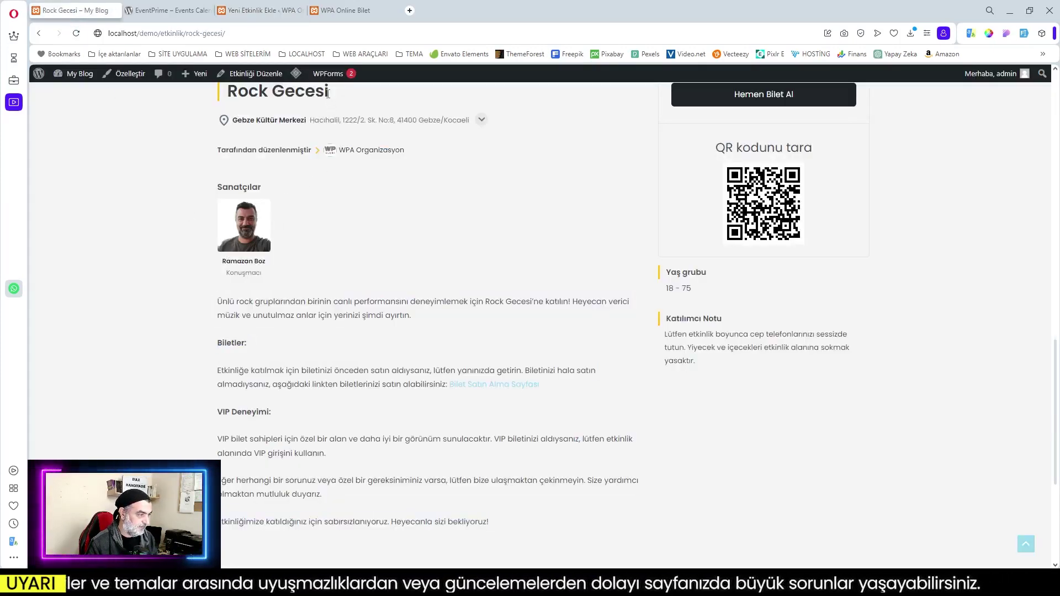
drag(335, 94, 231, 94)
key(ctrl+c)
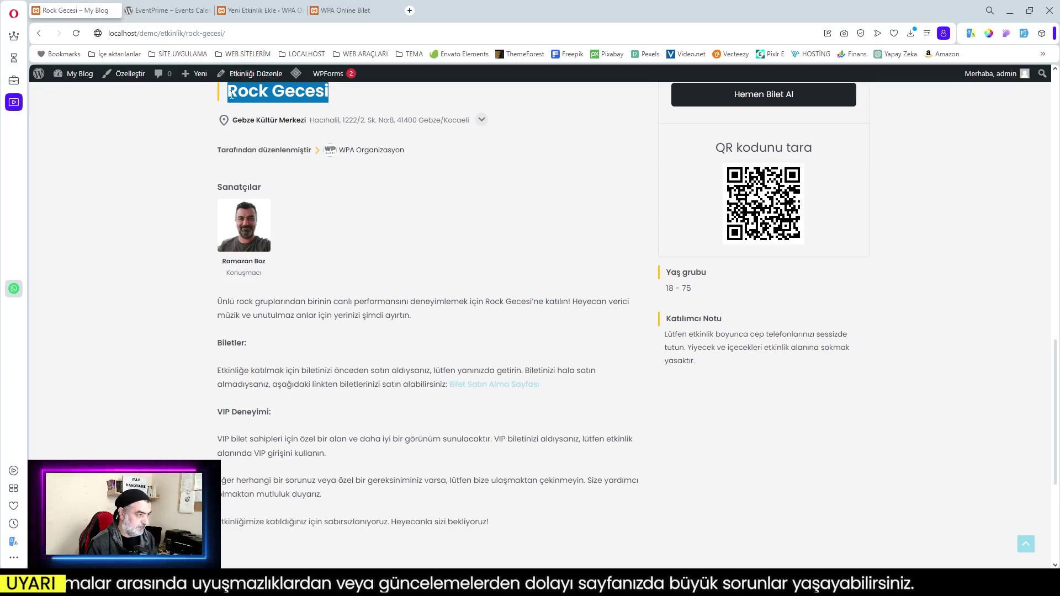
click(261, 10)
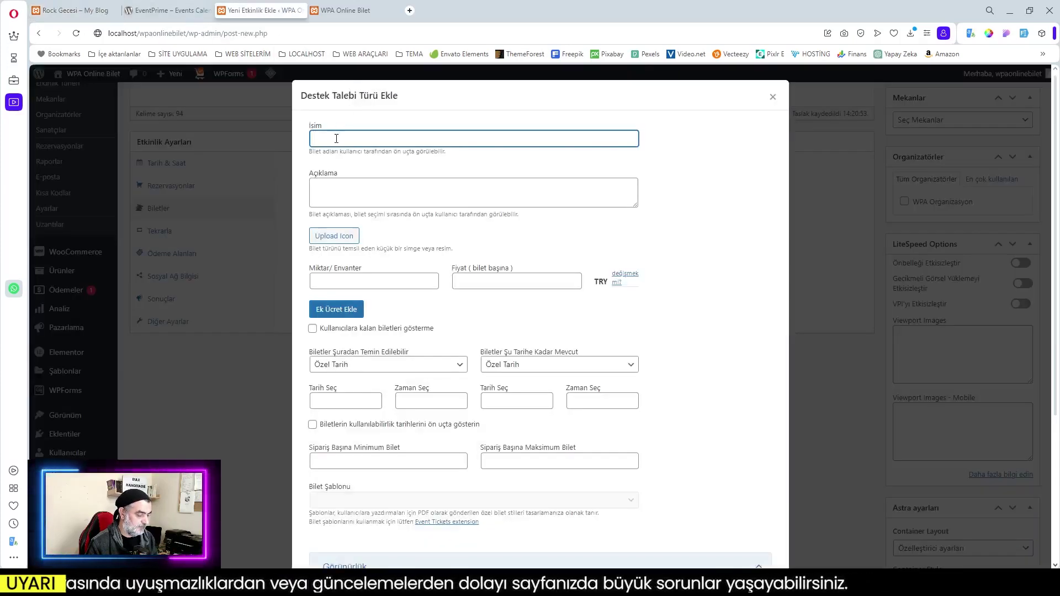
key(ctrl+v)
Paste the event page's description, ending 'Heyecanla sizi bekliyoruz!', as the ticket description
click(351, 191)
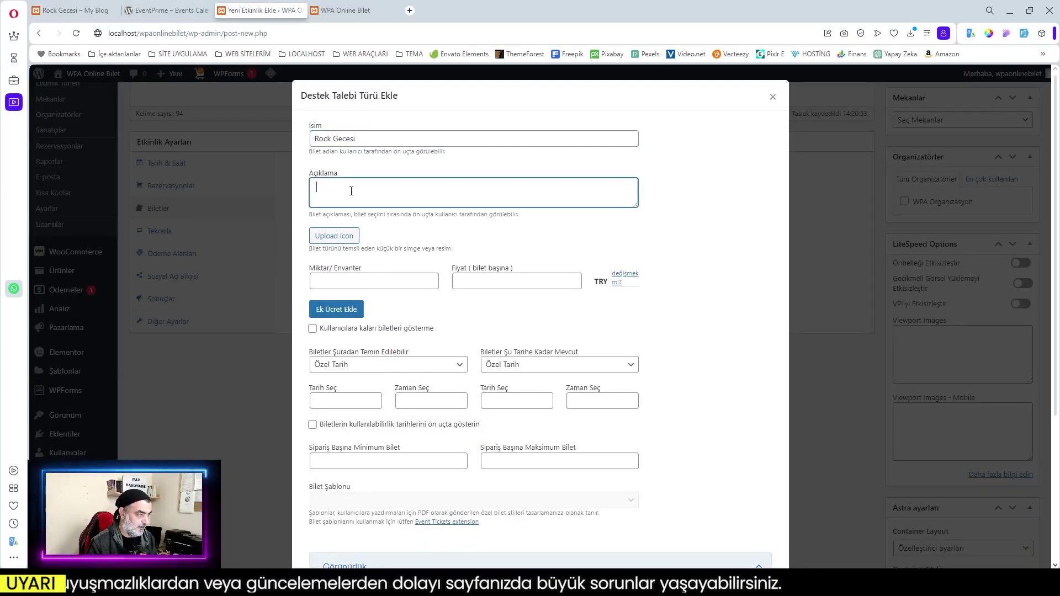
click(65, 13)
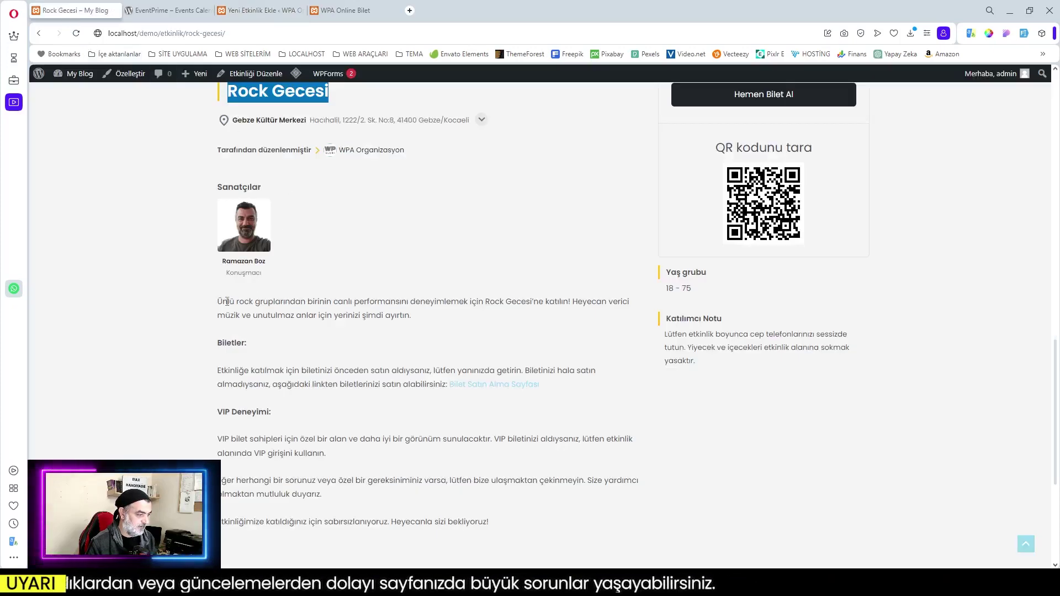
drag(220, 302, 516, 522)
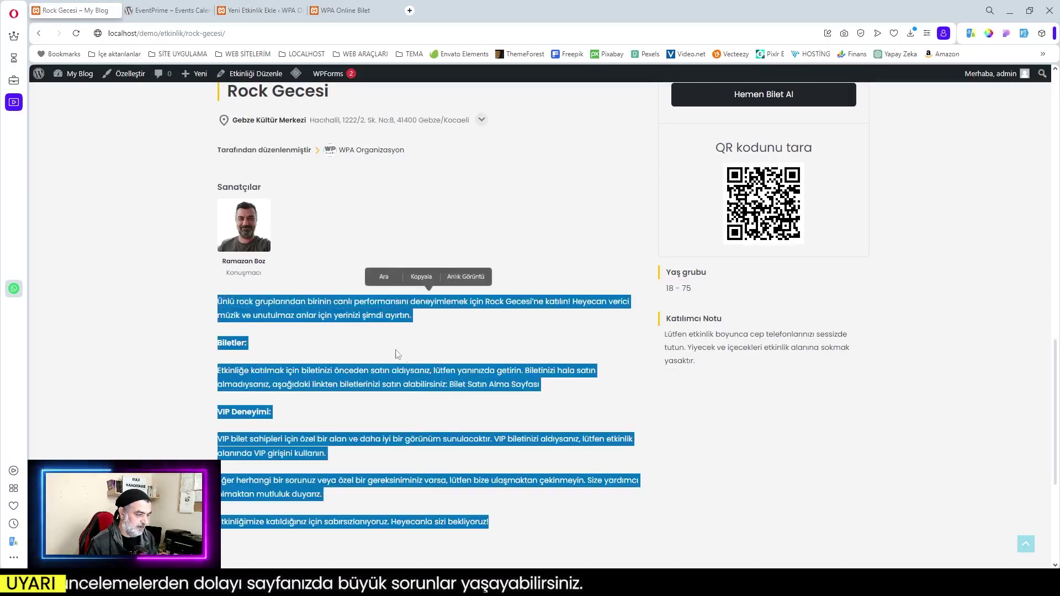
click(422, 277)
click(243, 10)
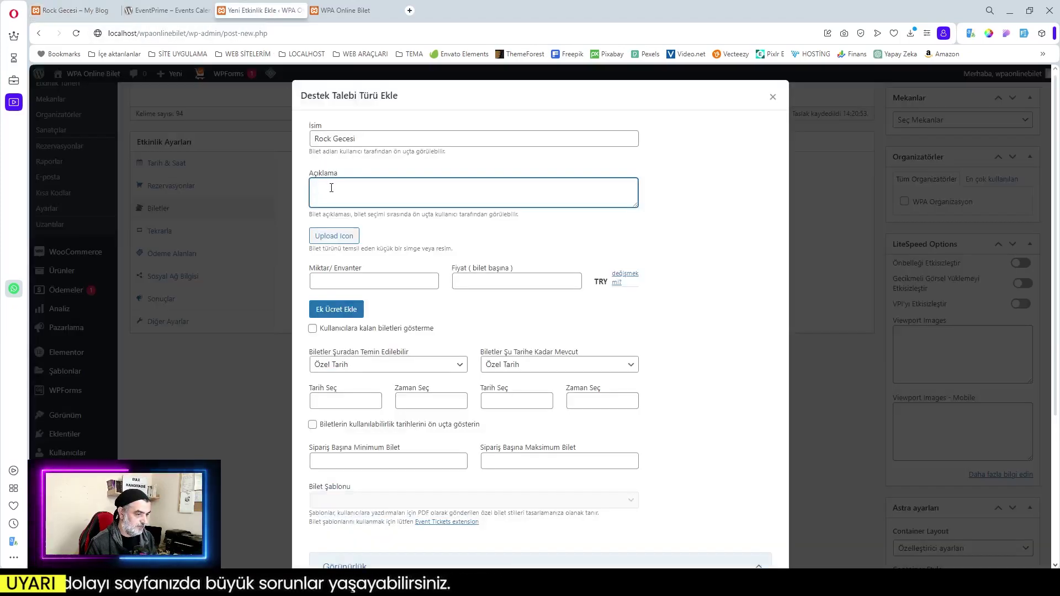
key(ctrl+v)
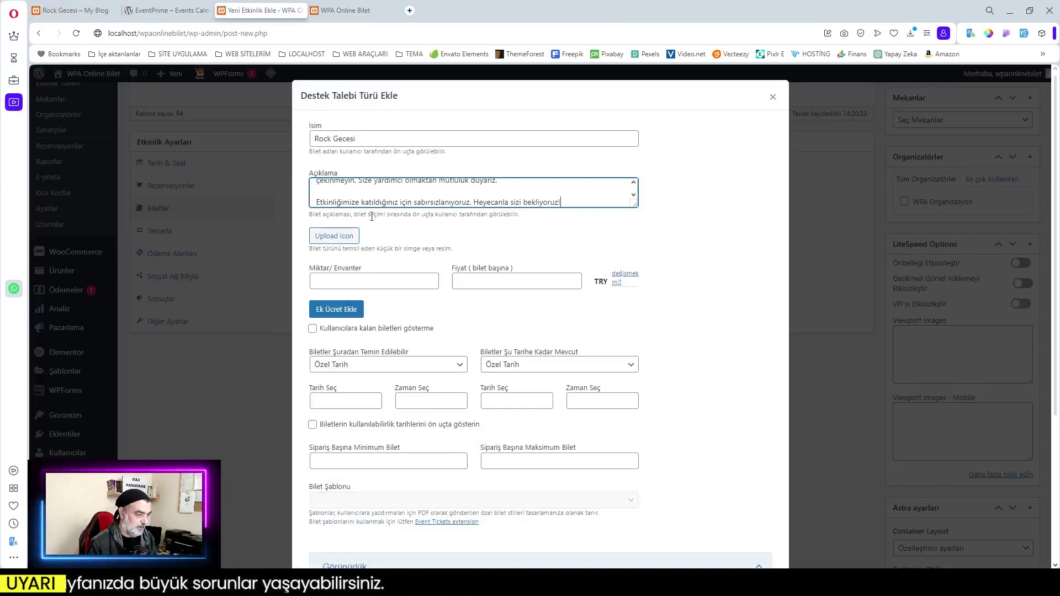
click(334, 236)
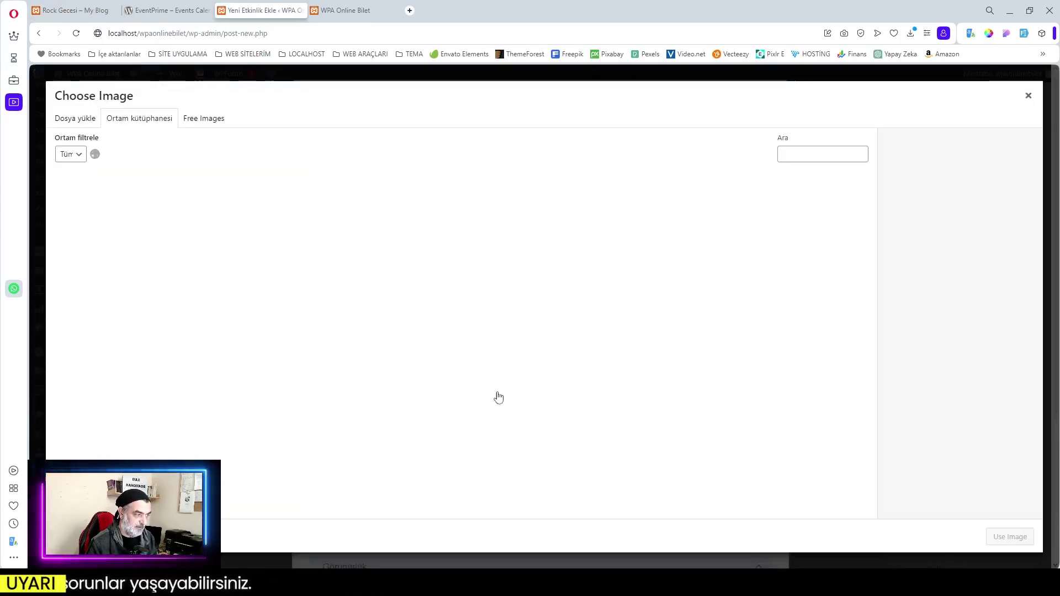
Give the ticket the globe icon, an inventory of 100 and a price of 100 TRY
scroll(499, 397, down, 6)
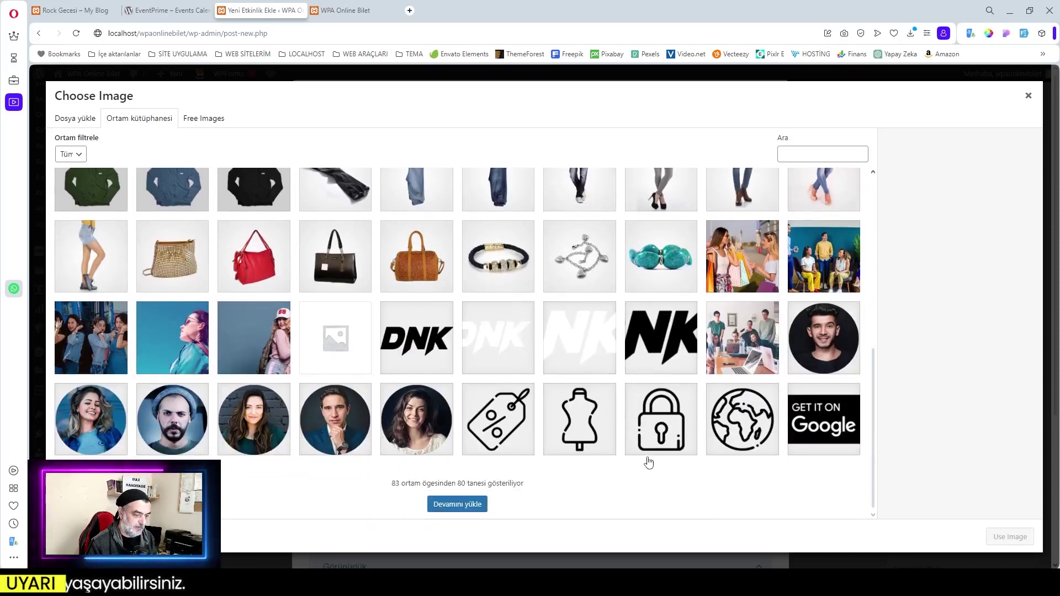
click(739, 426)
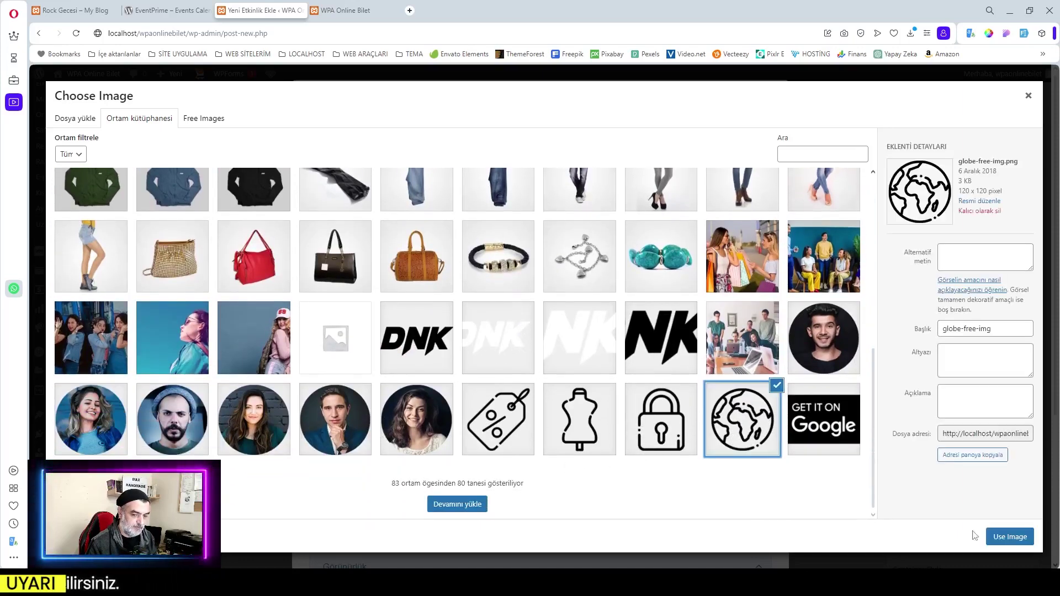
click(1009, 537)
click(352, 313)
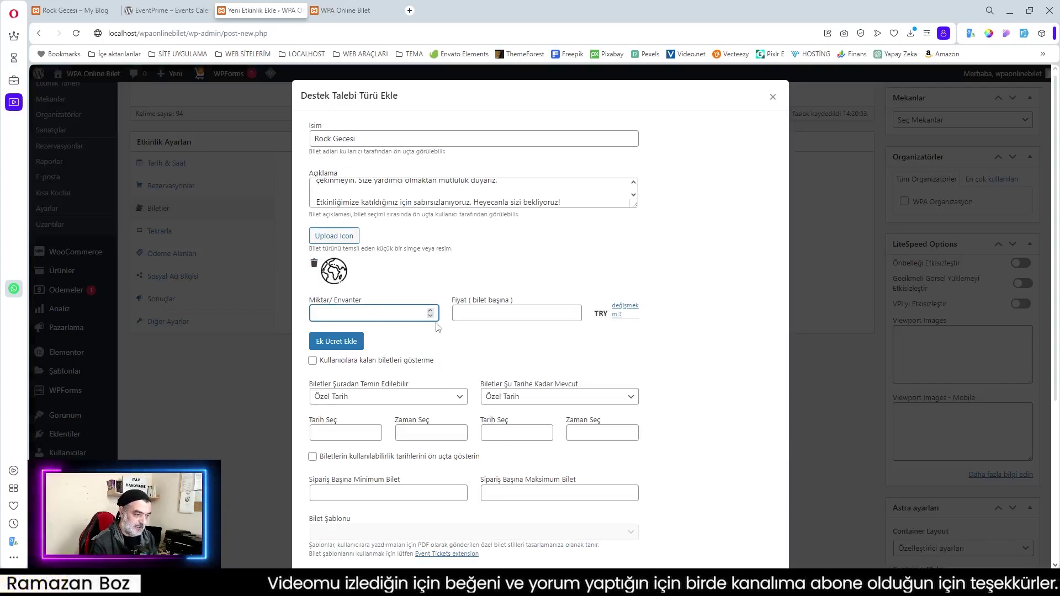
text(100)
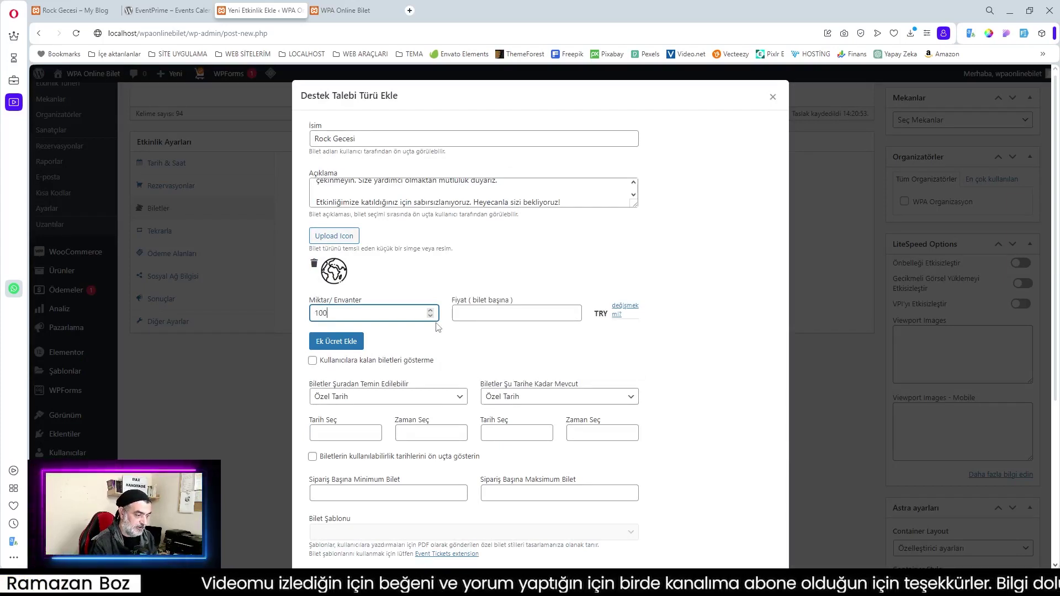
click(464, 317)
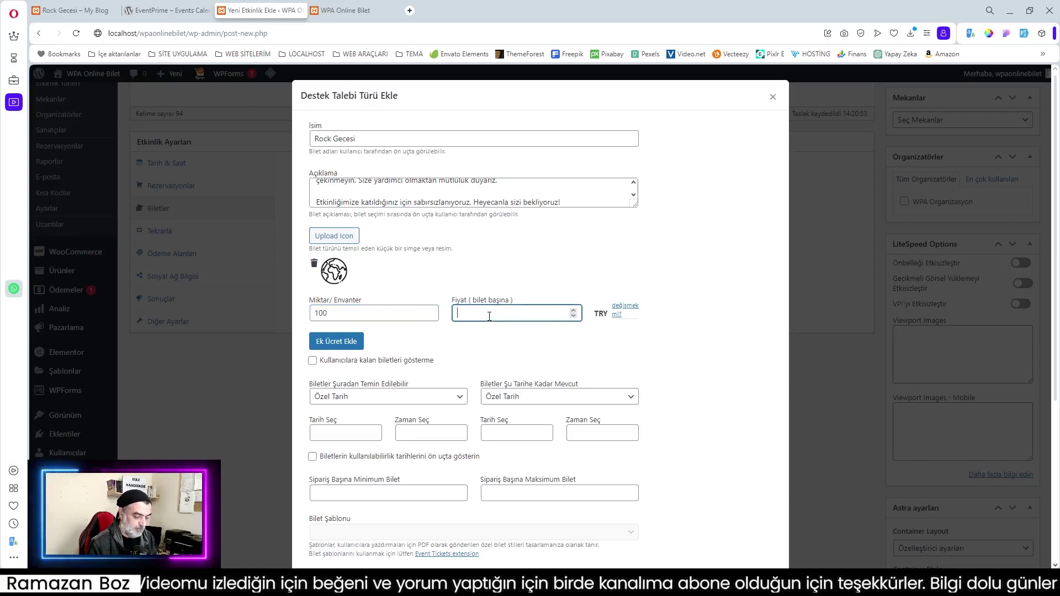
text(100)
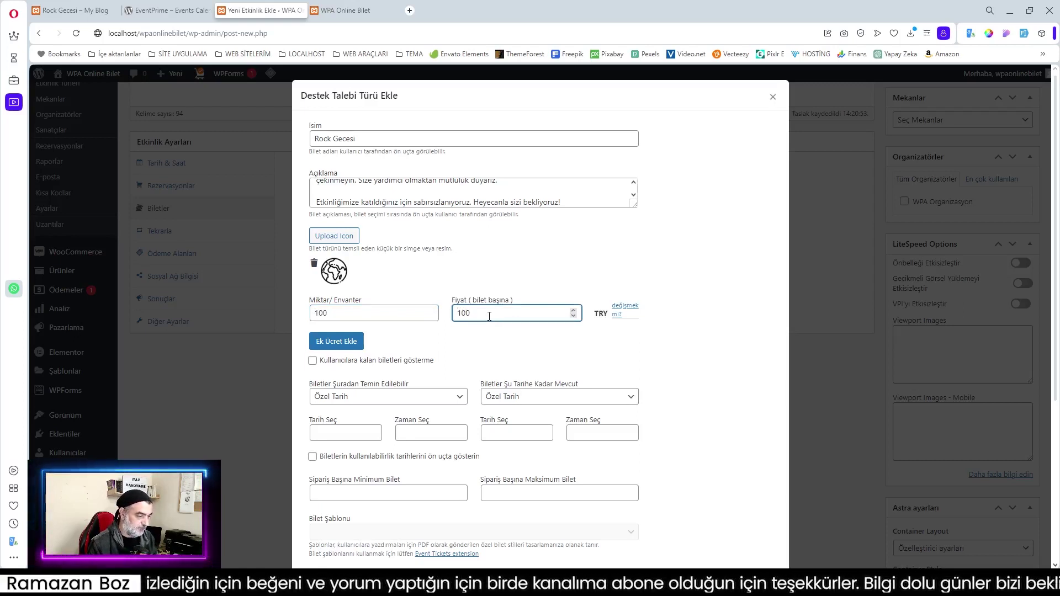
Keep a custom sales start date and end ticket sales at the event date
click(365, 397)
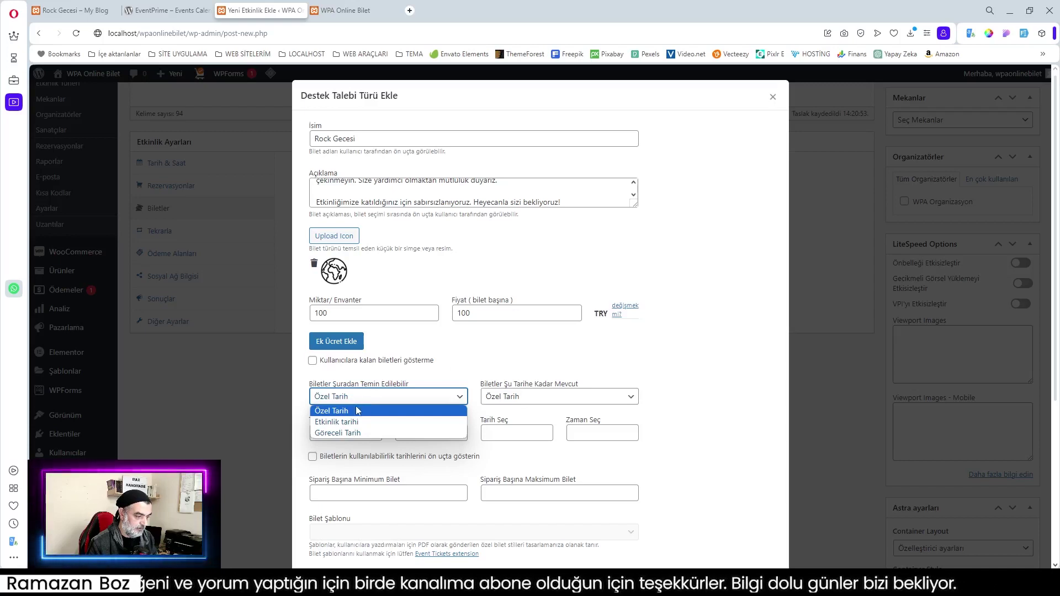
click(350, 411)
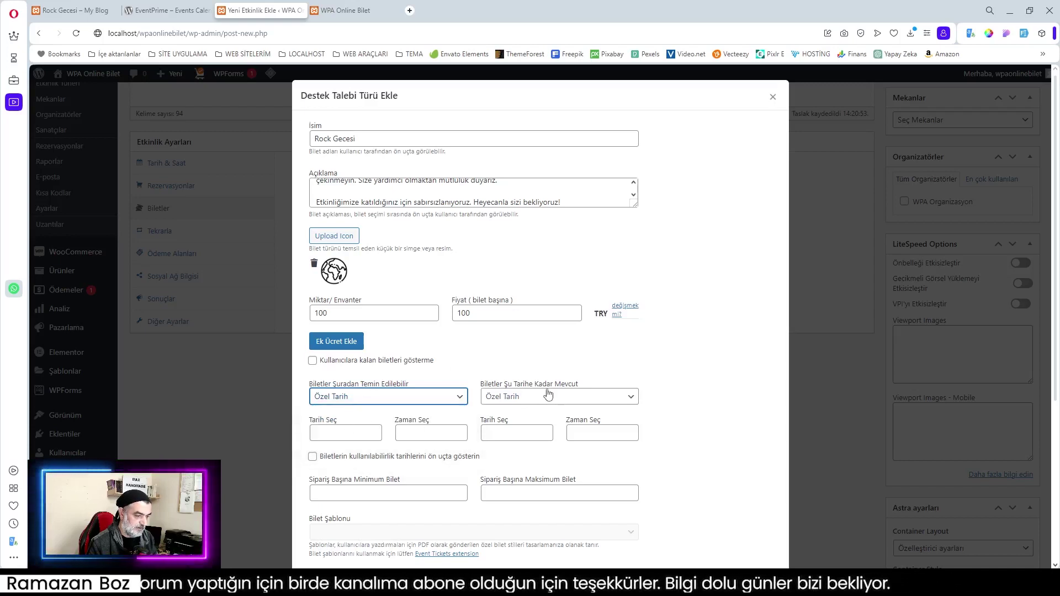
click(515, 398)
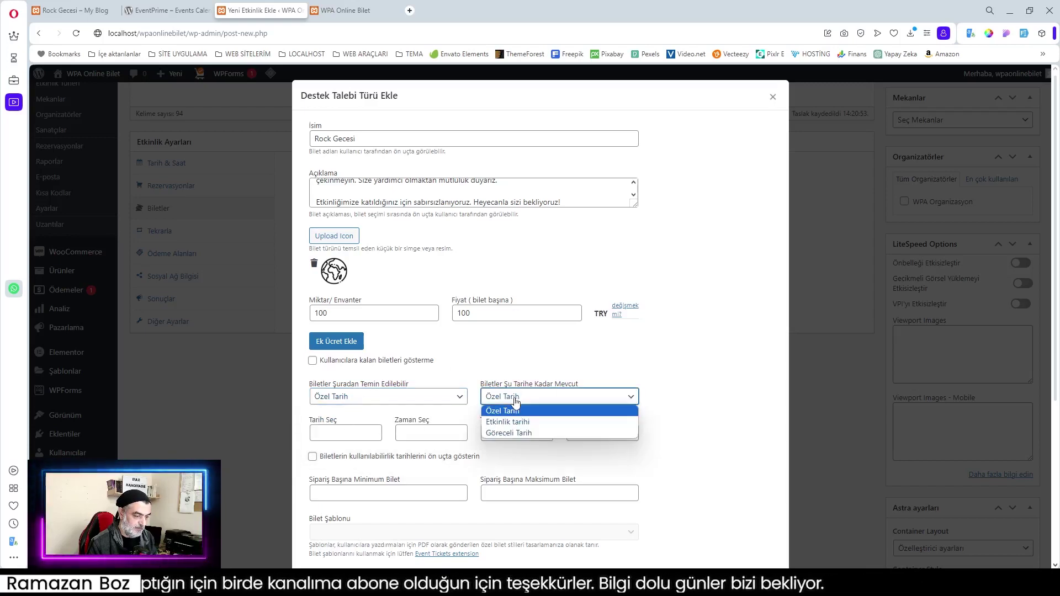
click(518, 421)
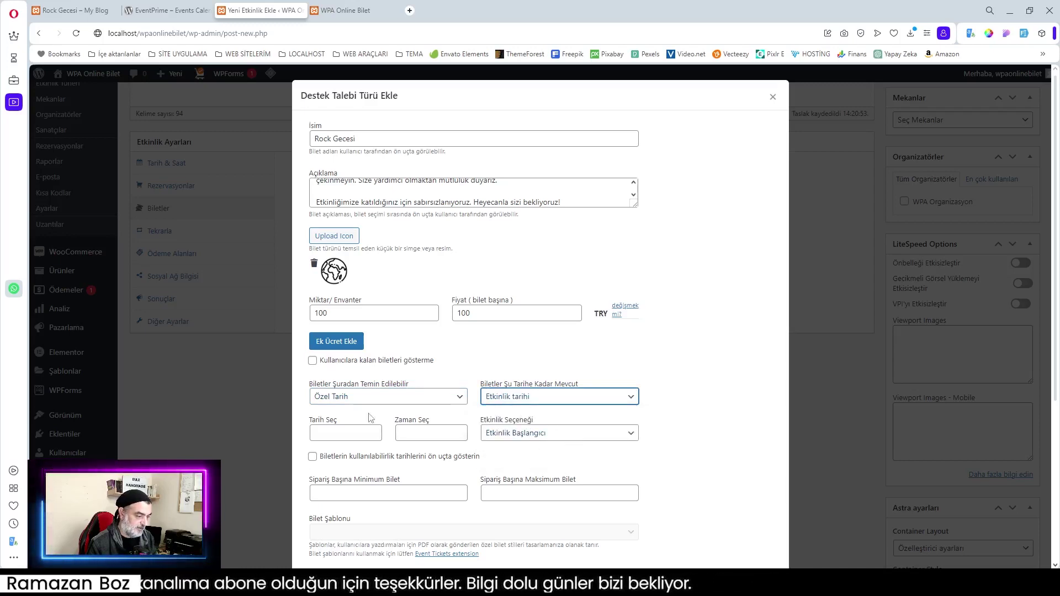
Start ticket sales on 10-11-2023 at 12:00 AM
click(331, 435)
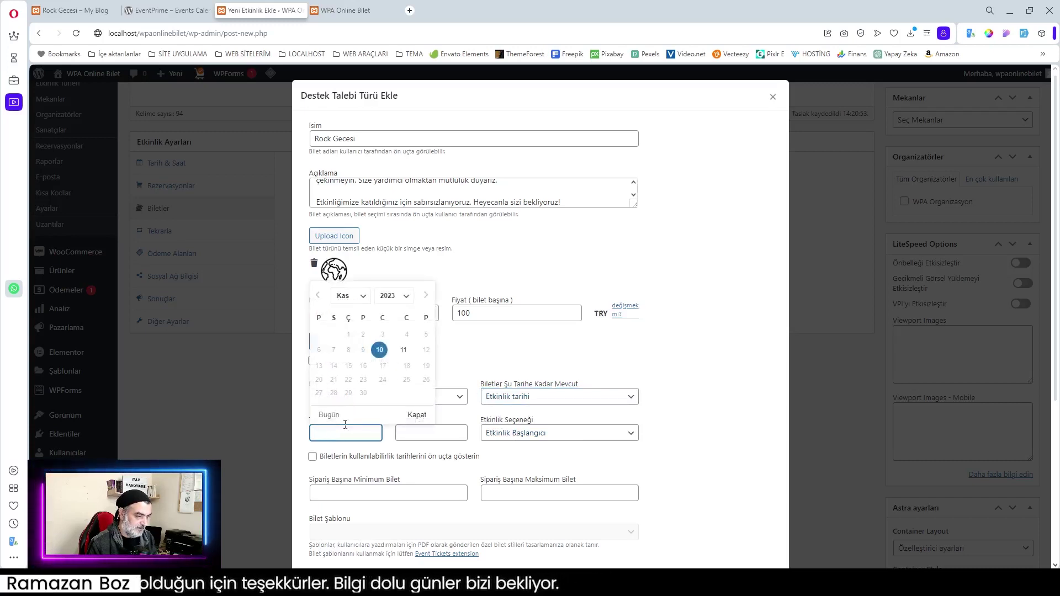
click(380, 350)
click(419, 436)
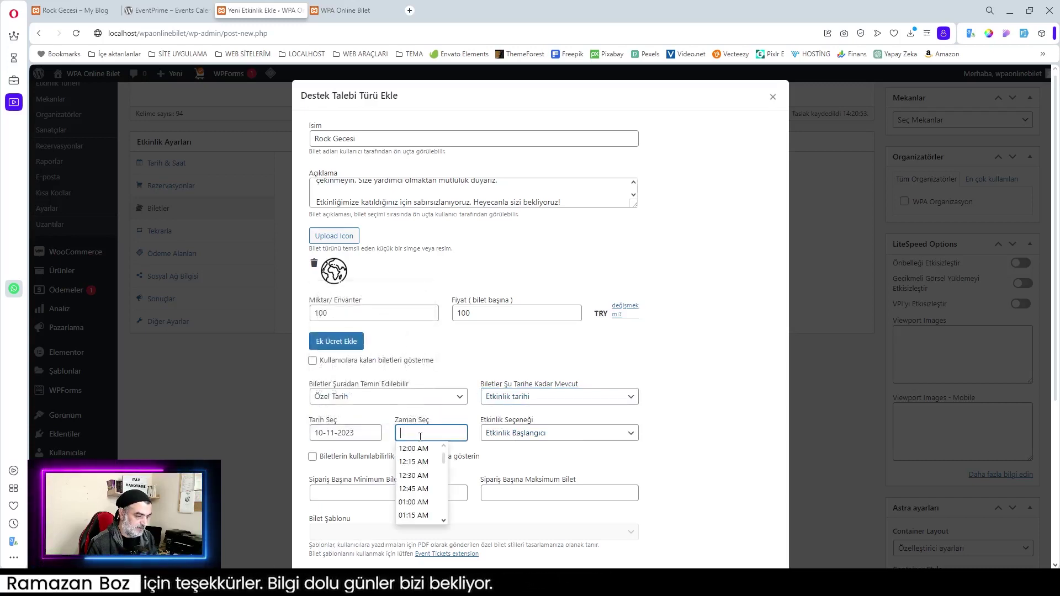
click(444, 459)
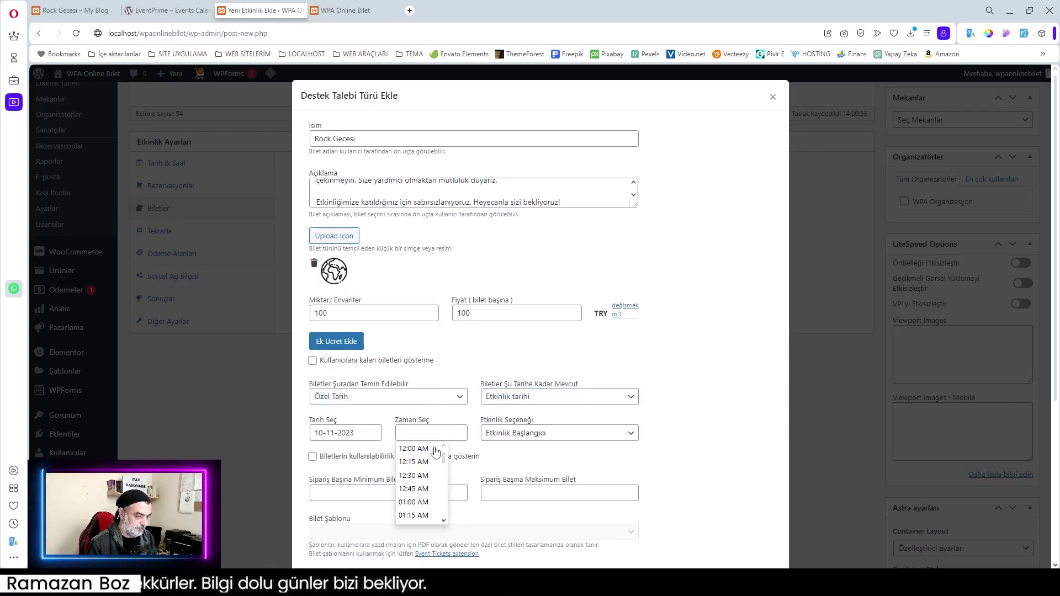
click(421, 450)
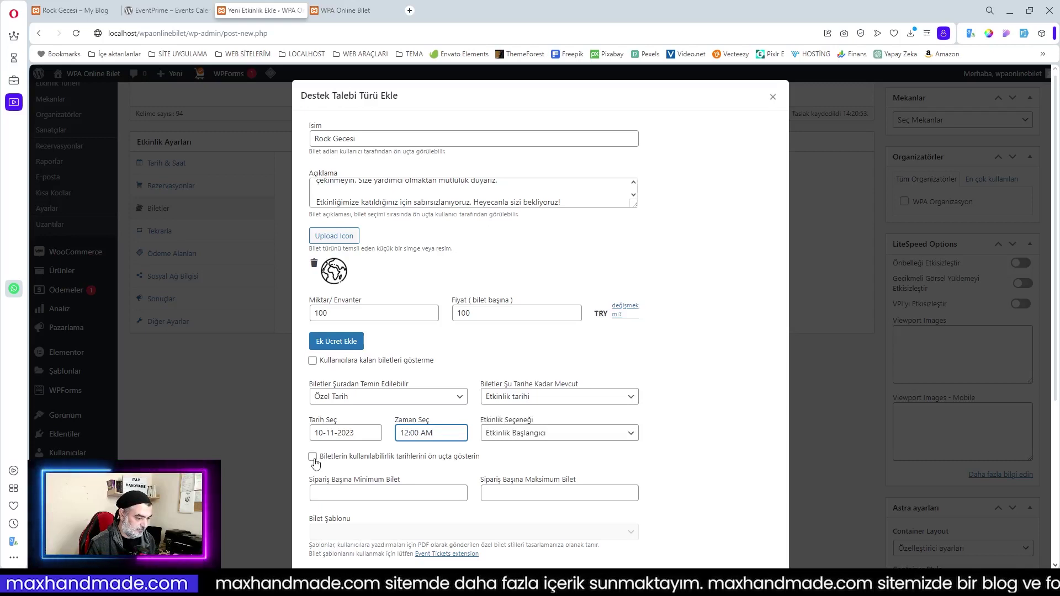
Show availability dates on the frontend and allow 1 to 10 tickets per order
click(312, 458)
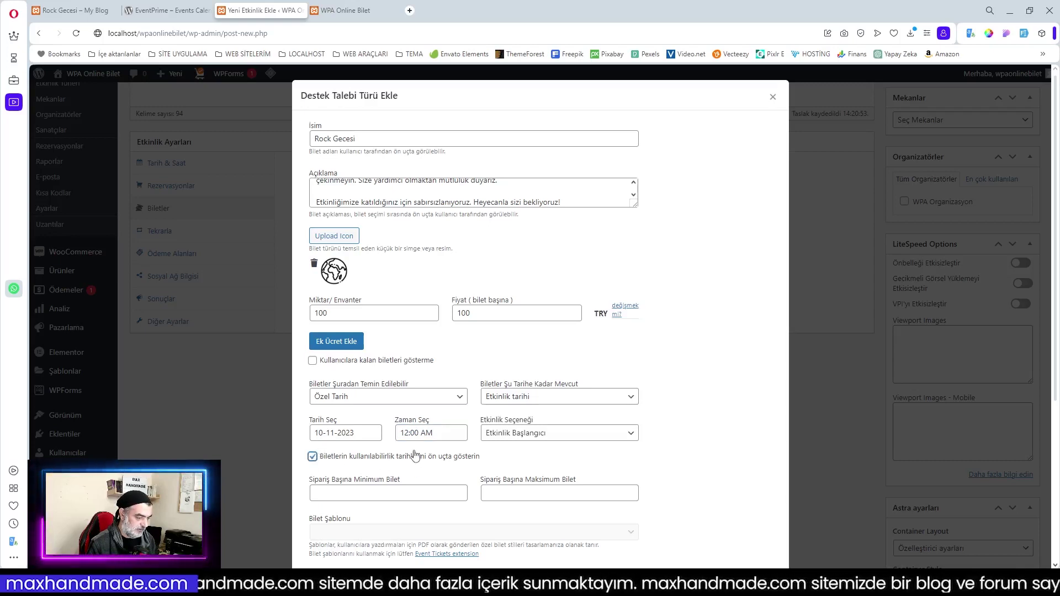
scroll(415, 456, down, 2)
click(364, 382)
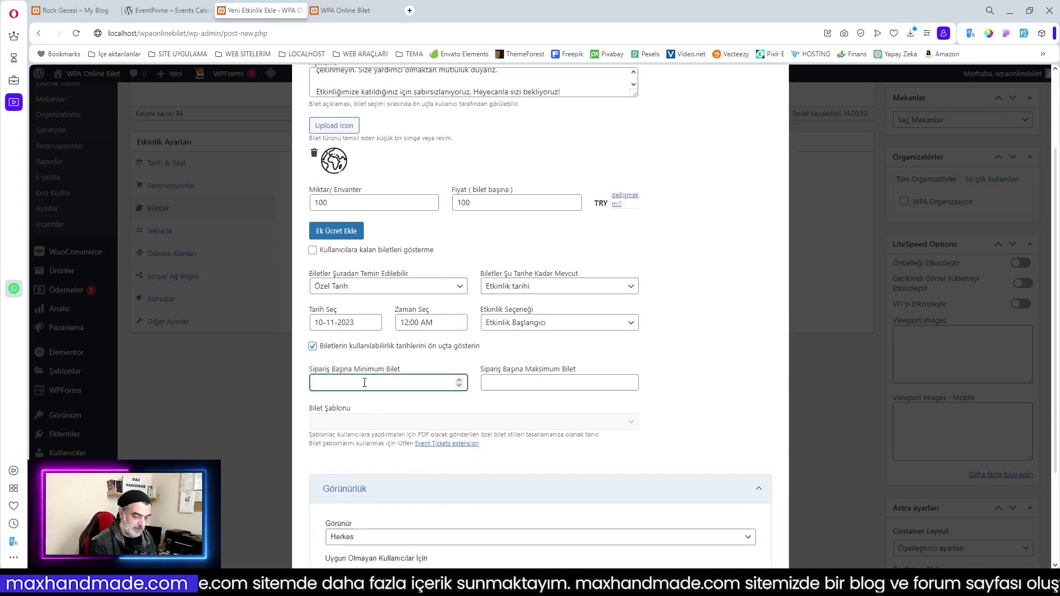
text(1)
click(541, 383)
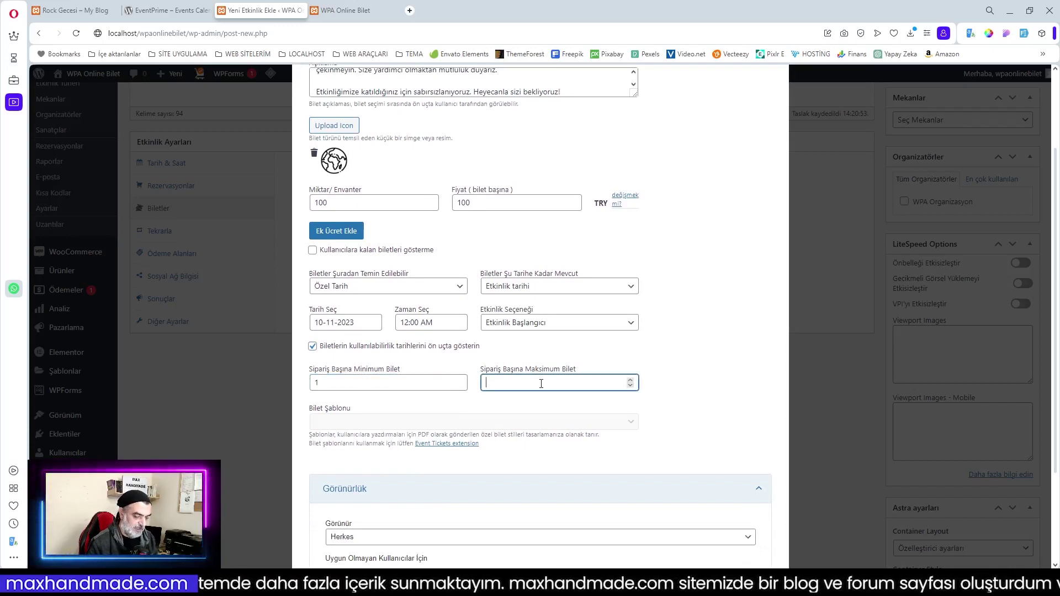
text(10)
click(663, 403)
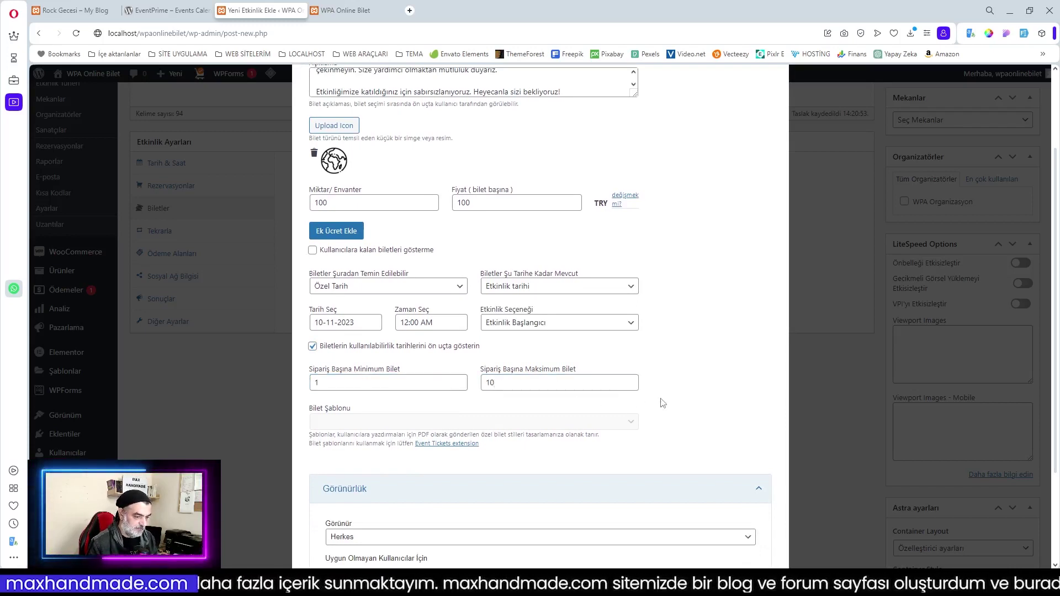
scroll(662, 403, down, 2)
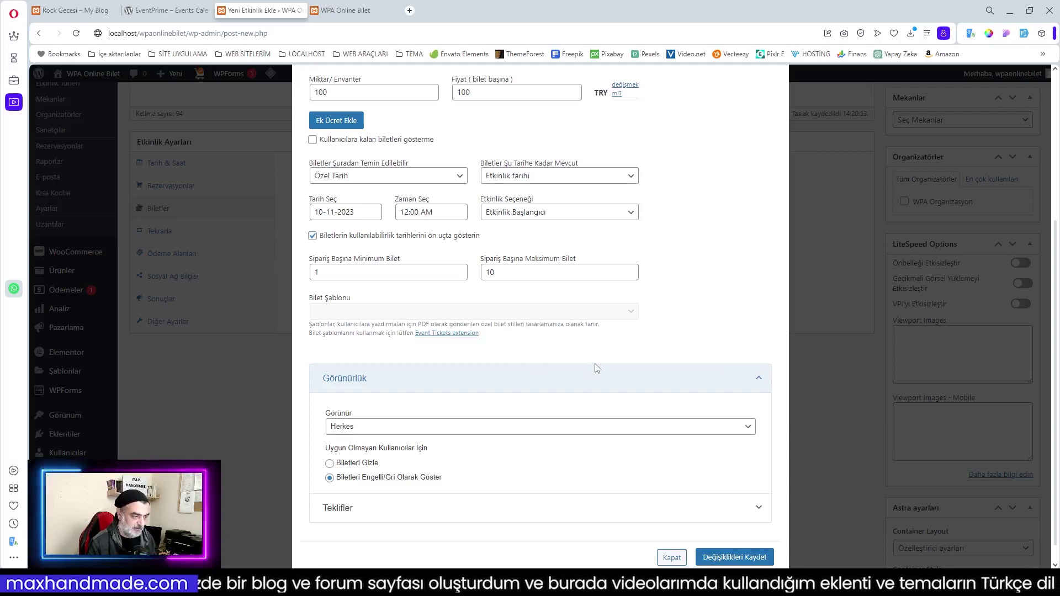
scroll(436, 388, down, 1)
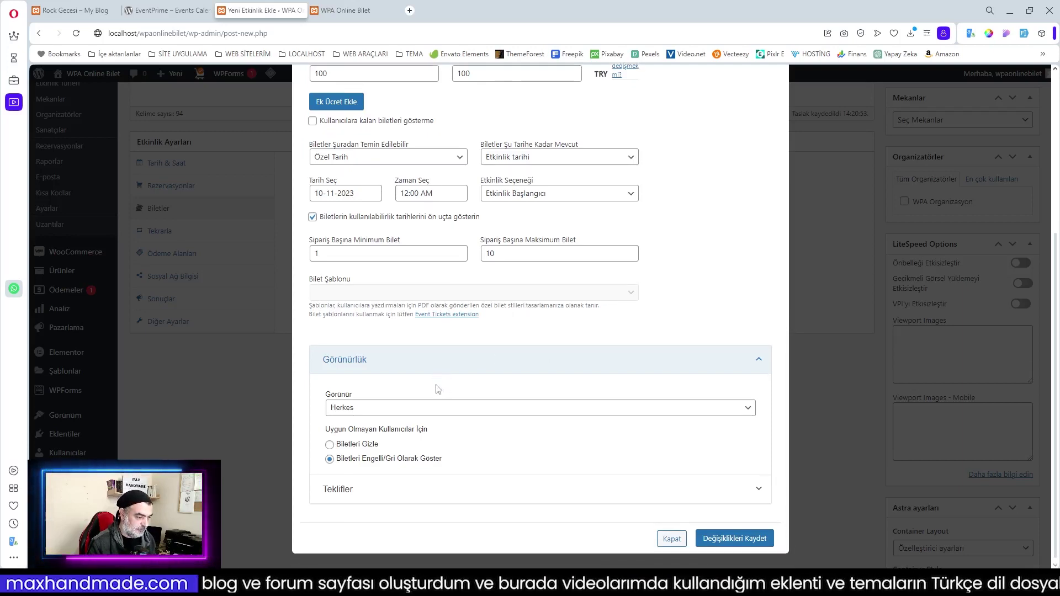
click(370, 408)
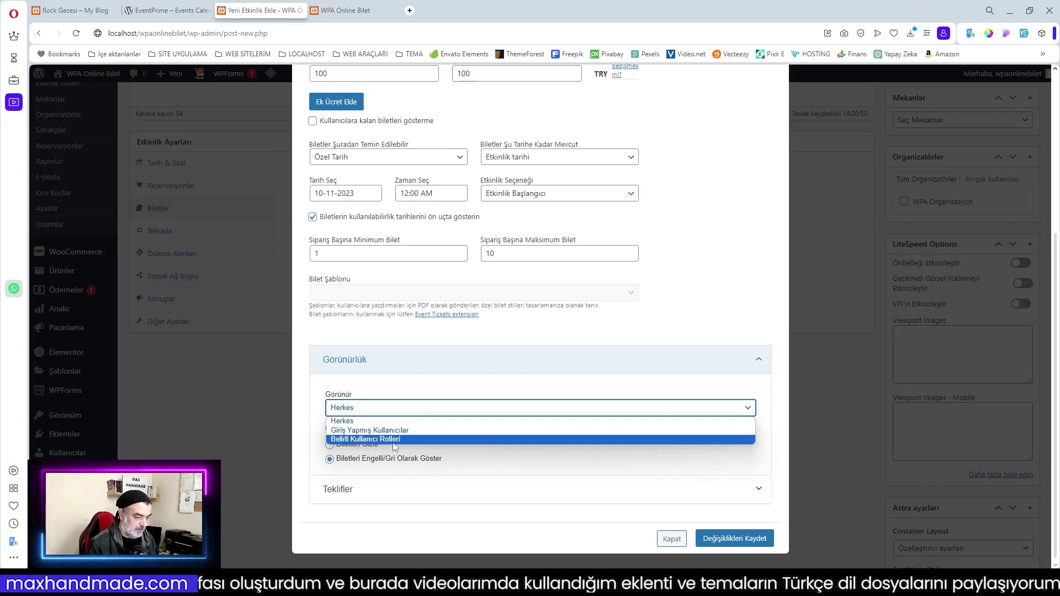
click(426, 392)
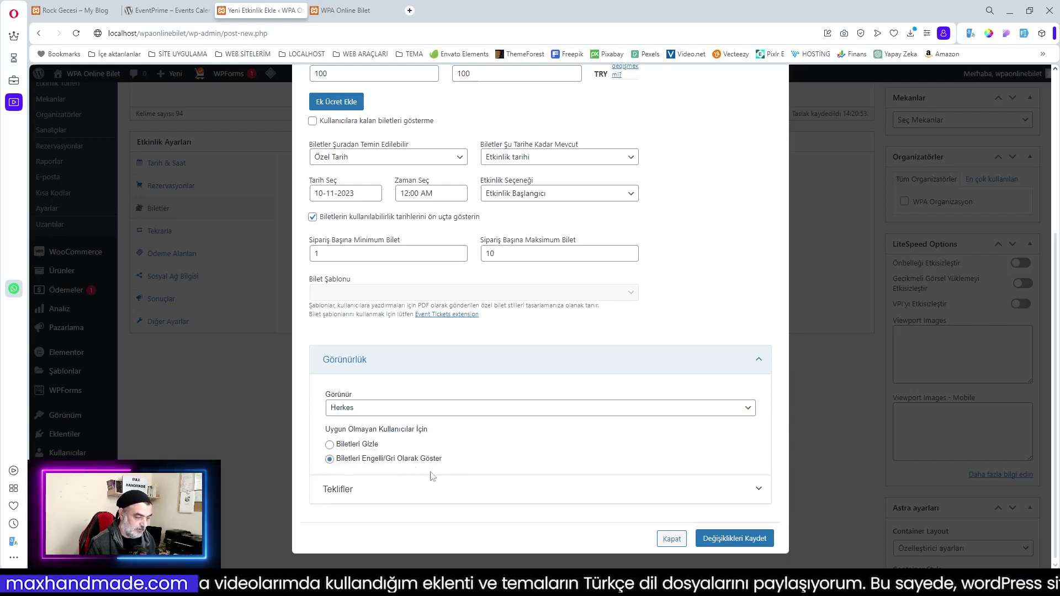
click(544, 489)
scroll(630, 411, down, 4)
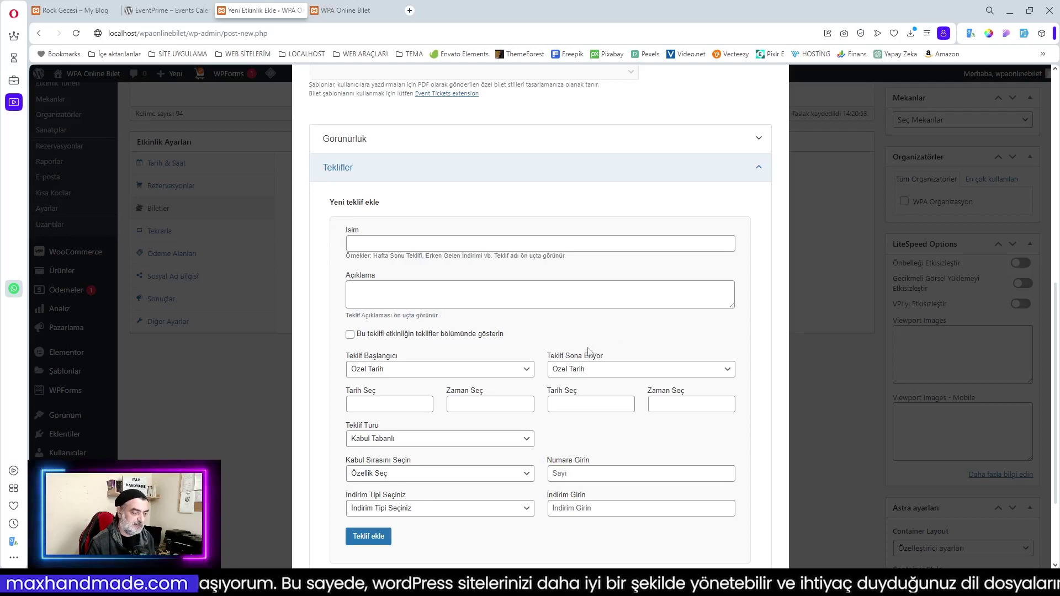
scroll(552, 350, down, 2)
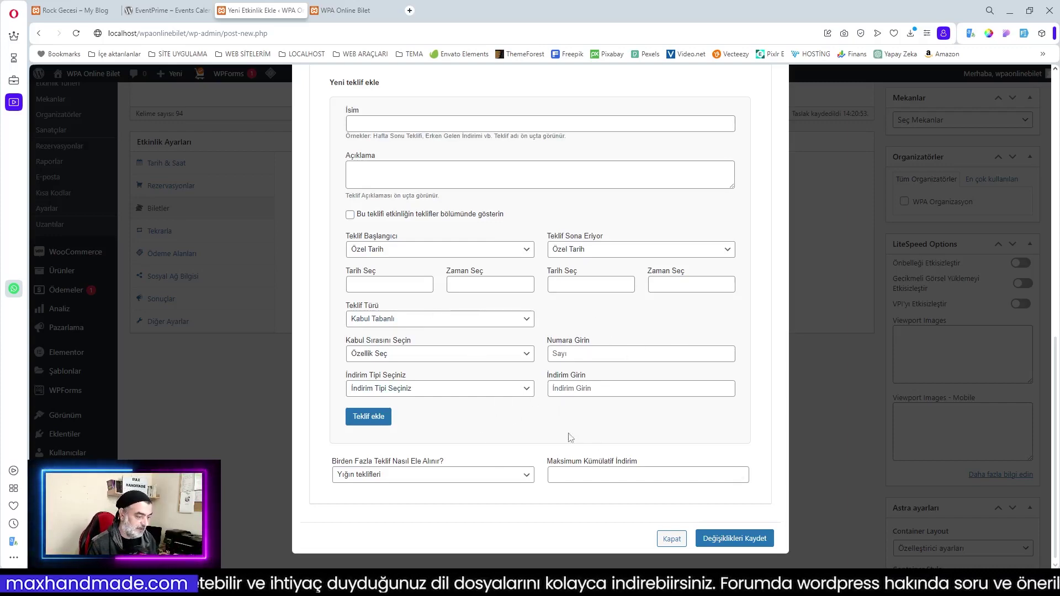
scroll(622, 355, up, 8)
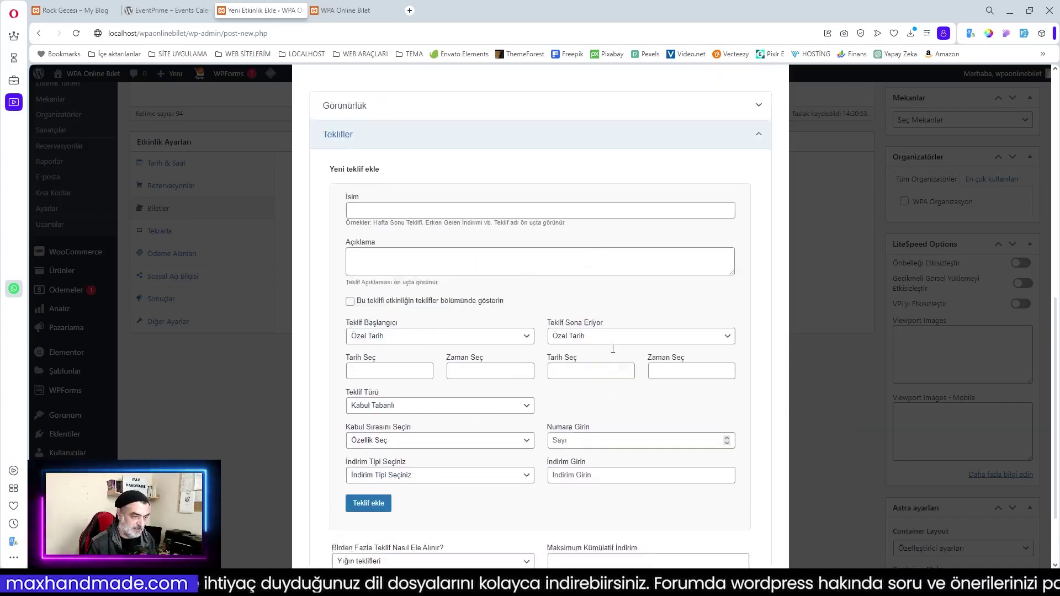
click(759, 493)
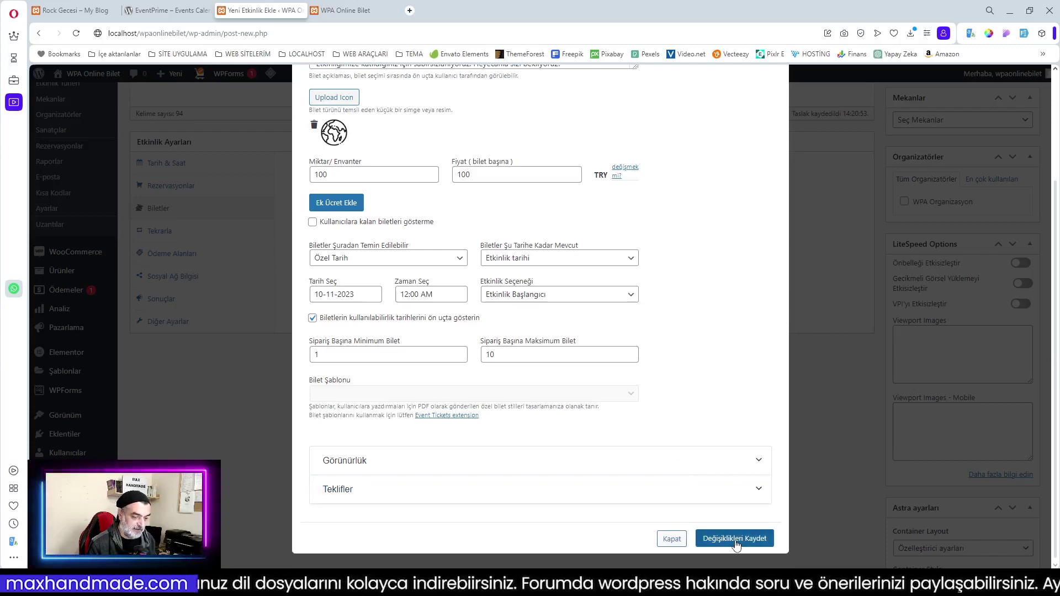
Save the 'Rock Gecesi' ticket type and show the event's Tekrarla repeat settings
click(734, 539)
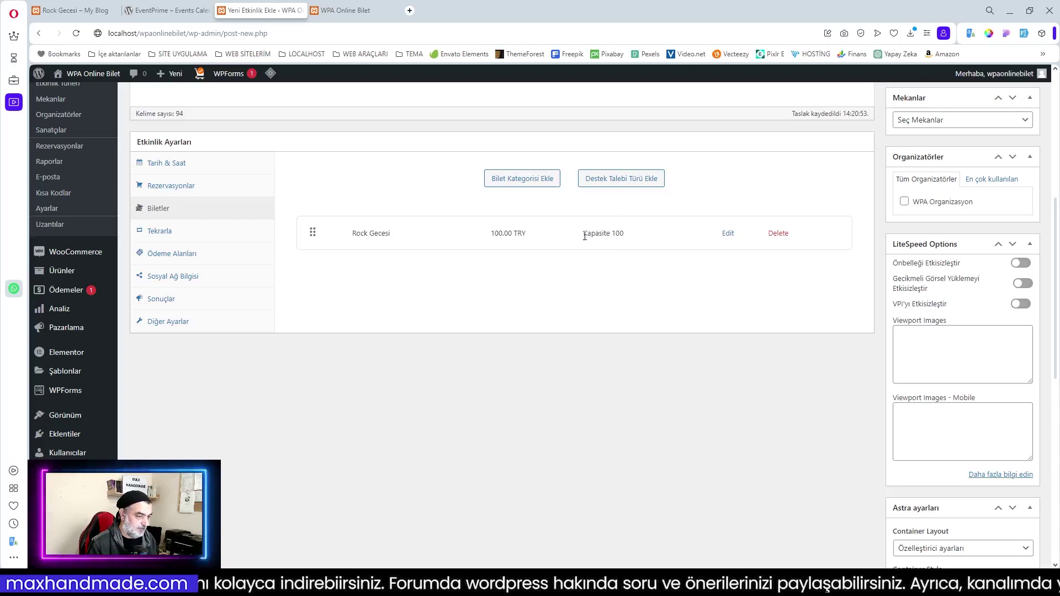
click(166, 233)
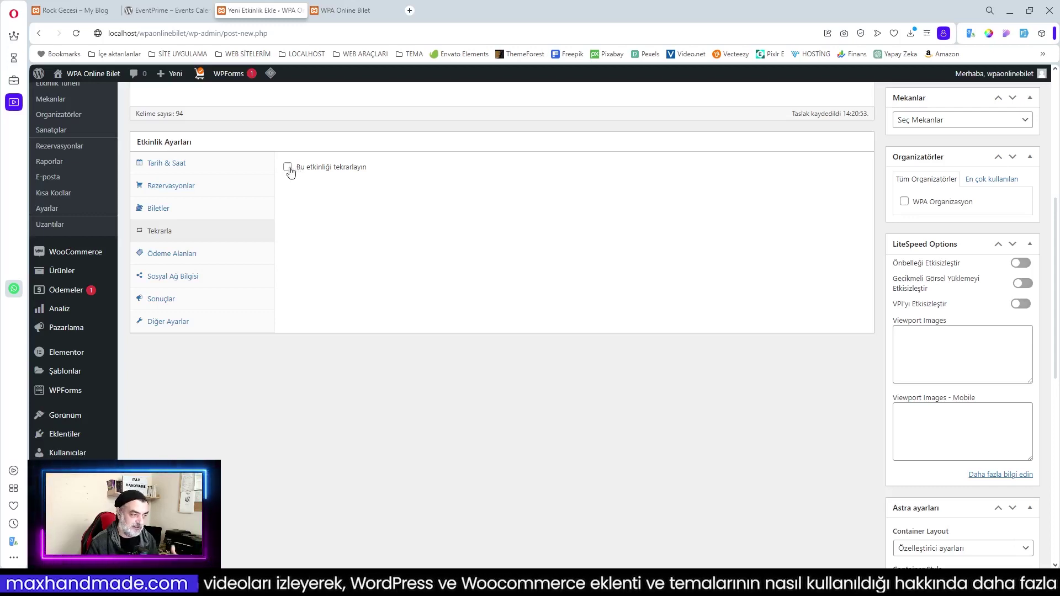
Enable repeating with an interval of every 7 Gün
click(288, 168)
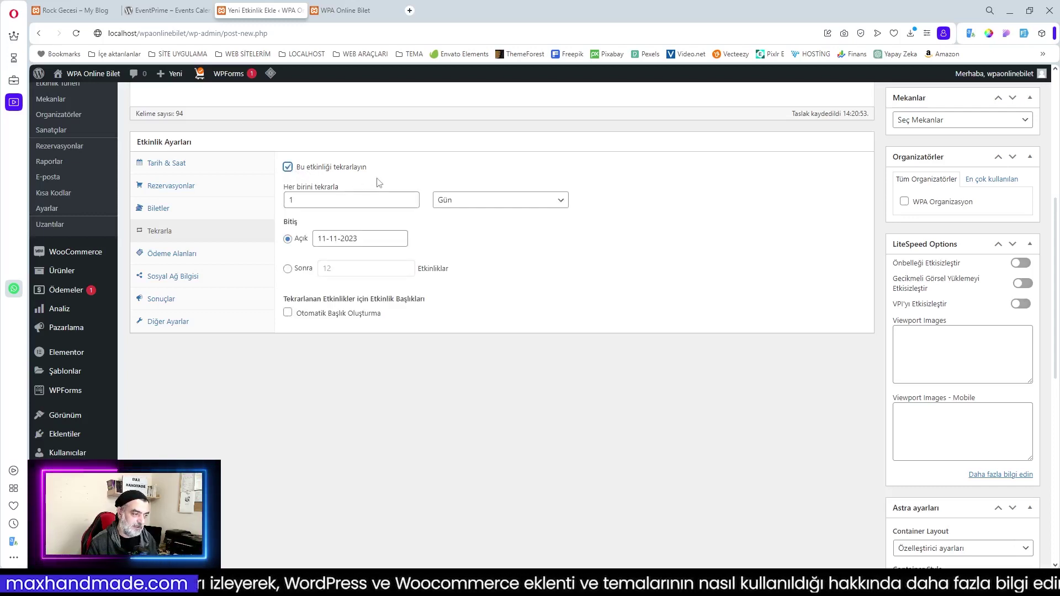
click(355, 200)
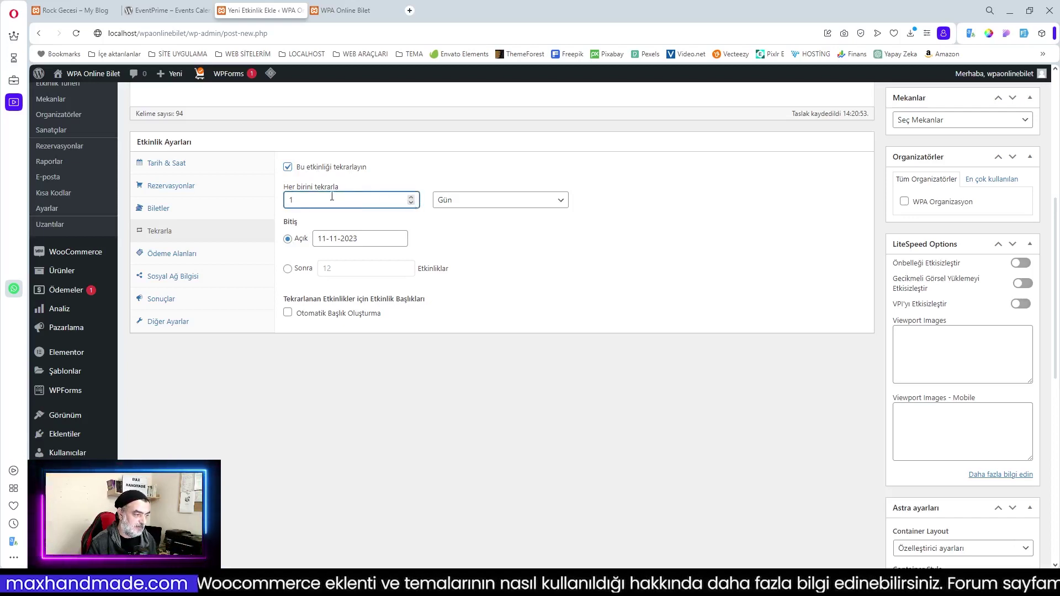
drag(406, 200, 269, 203)
text(7)
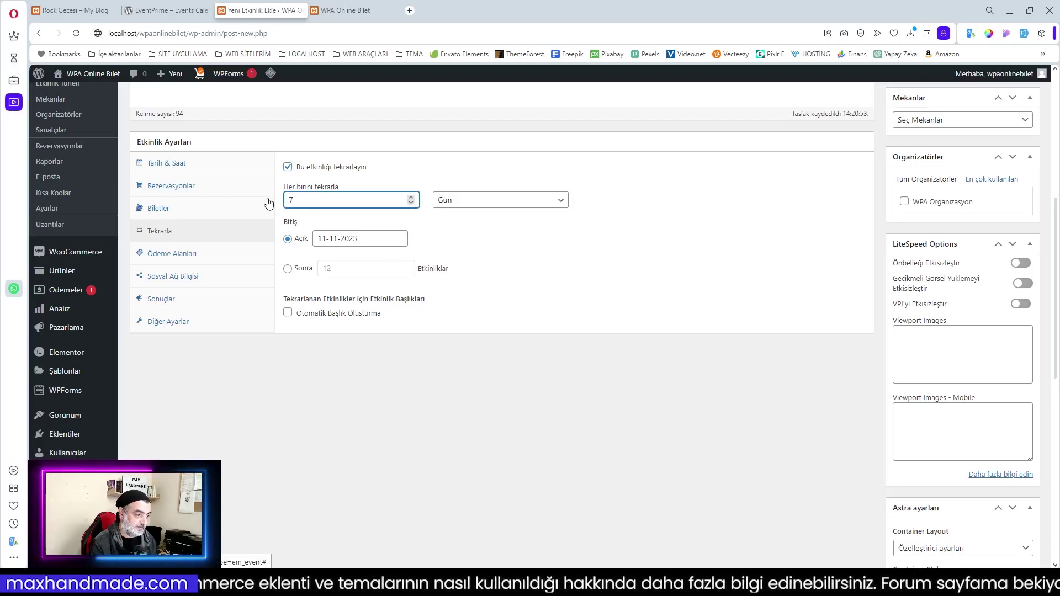
click(478, 205)
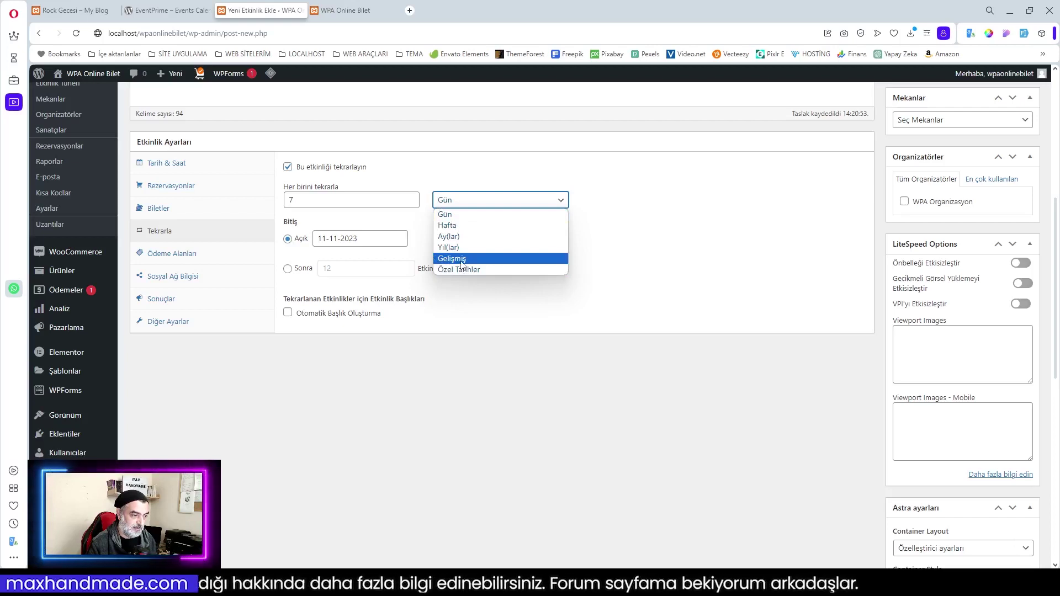
click(398, 221)
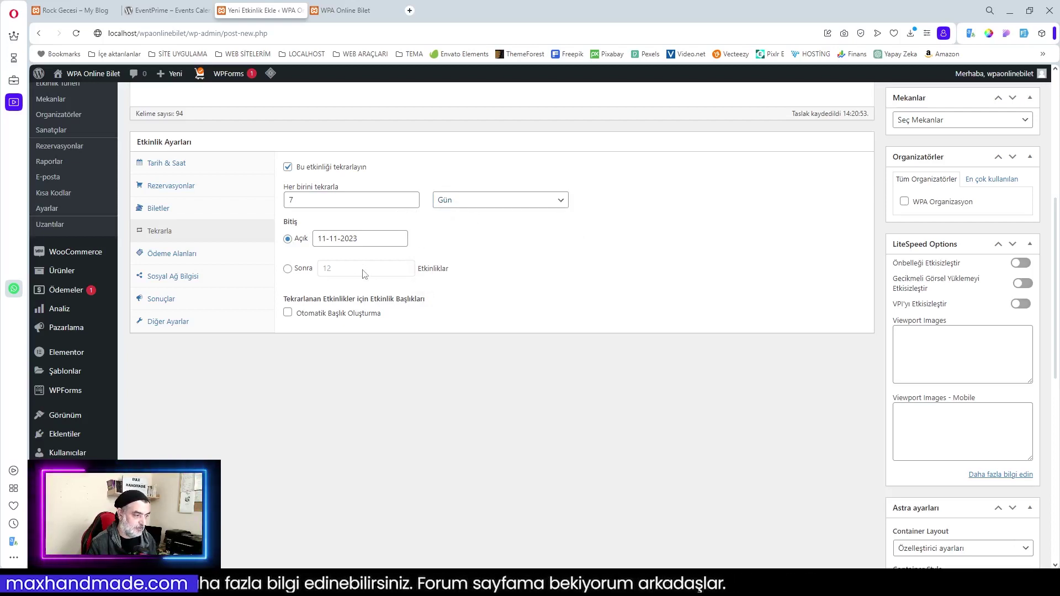
End the repeats after 3 occurrences and tick Otomatik Başlık Oluşturma
click(288, 269)
drag(338, 268, 305, 275)
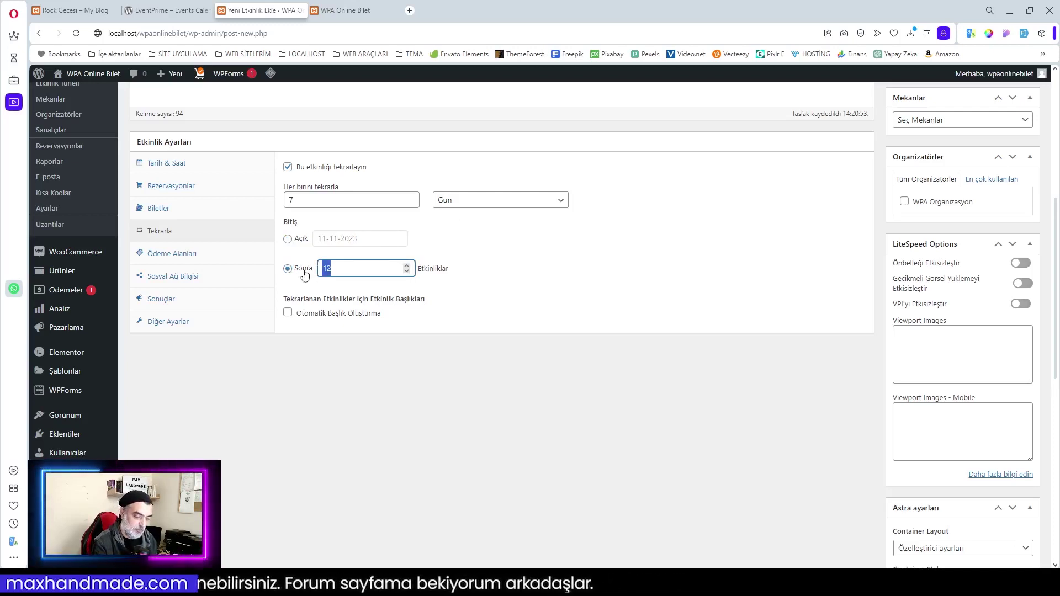
text(3)
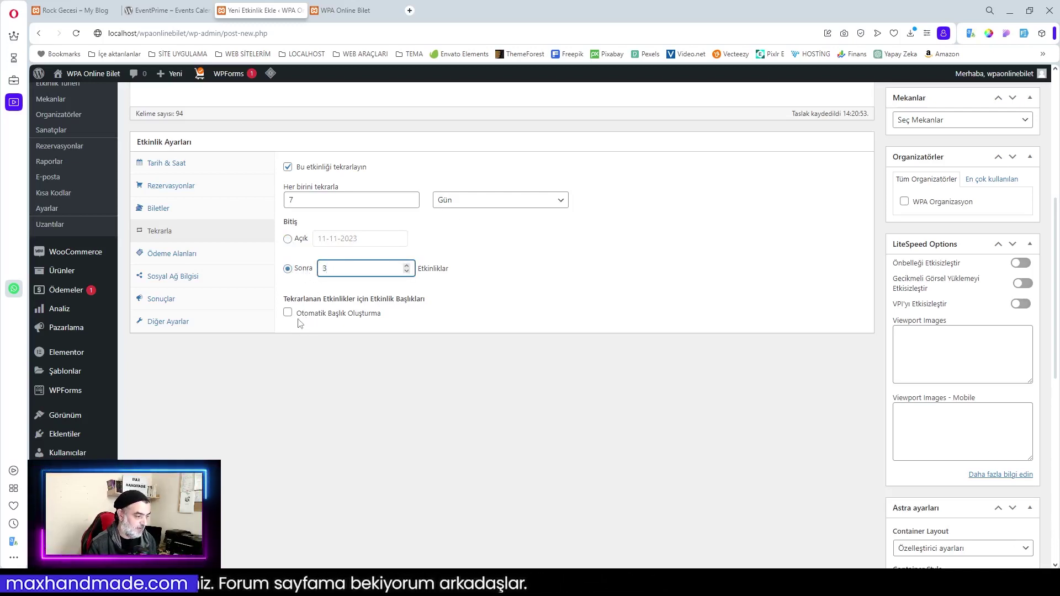
click(288, 313)
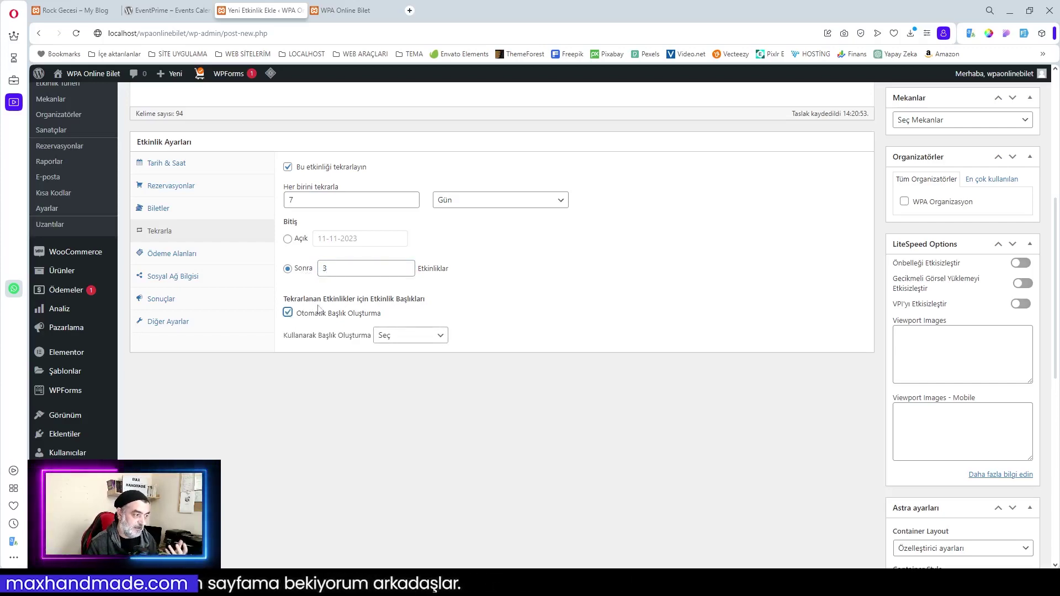
scroll(534, 348, up, 3)
scroll(534, 347, up, 3)
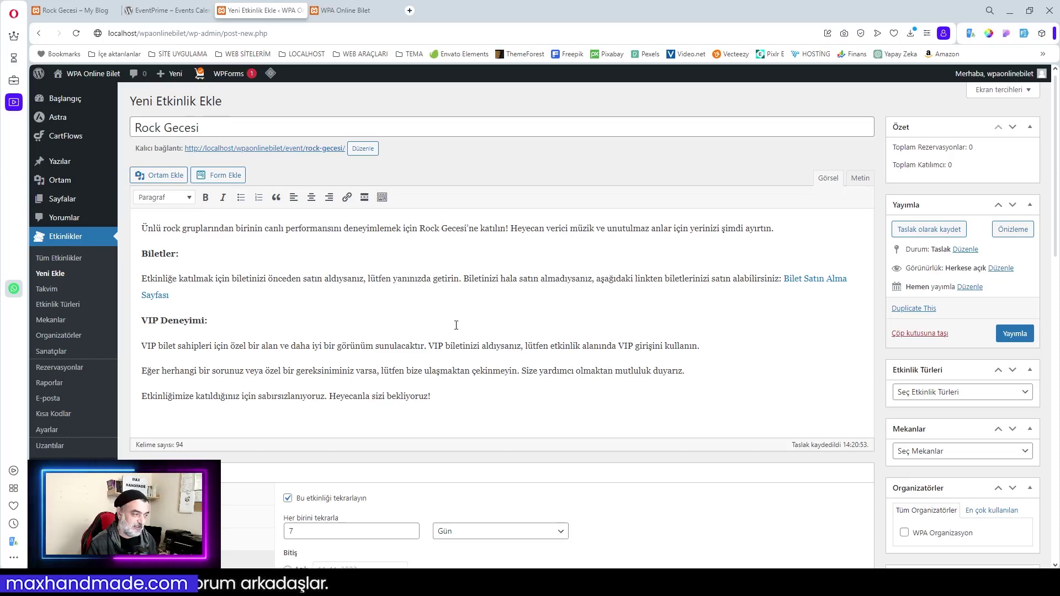
scroll(456, 325, down, 5)
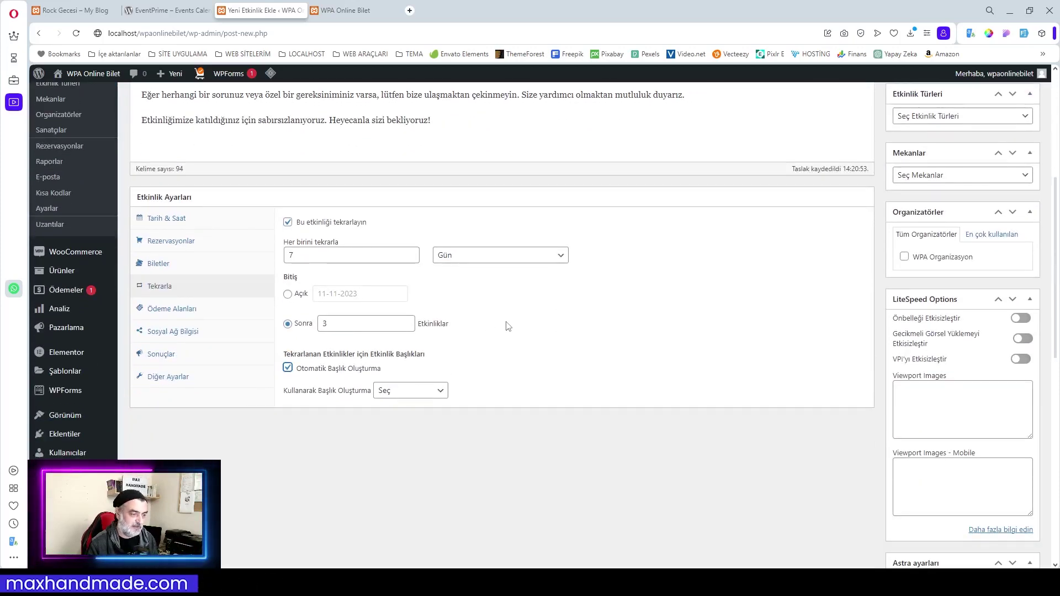
scroll(452, 336, up, 5)
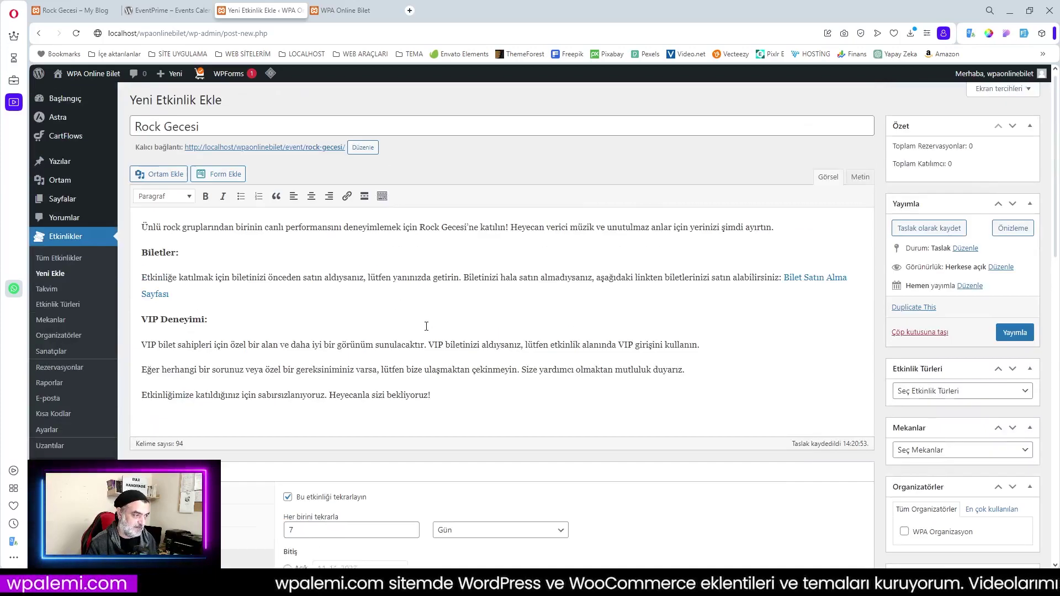
scroll(511, 421, down, 4)
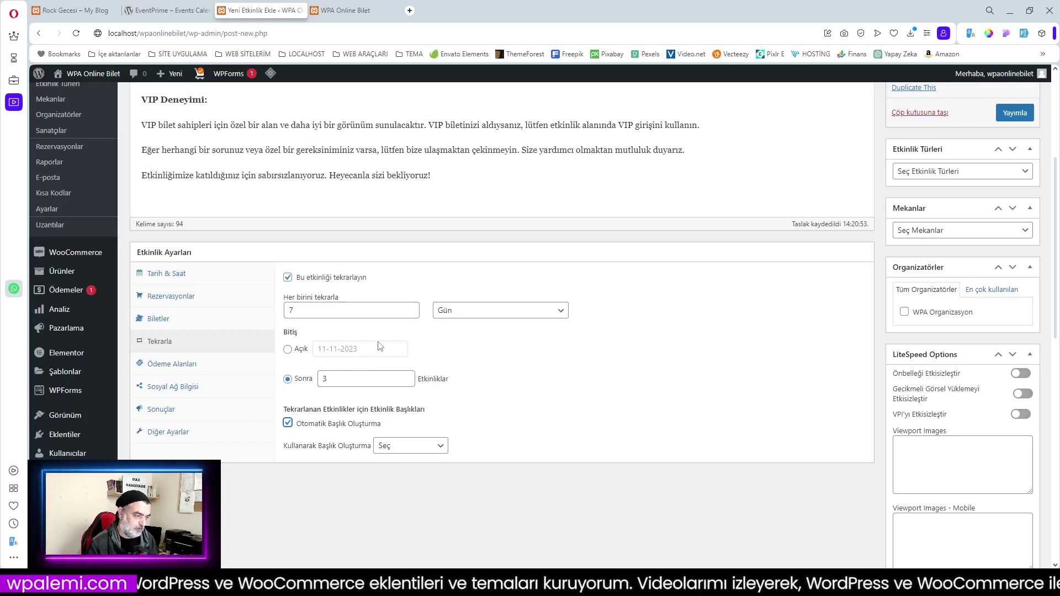
Set title generation to Sonek Değişkeni with the Tarih variable, giving titles like Rock-Gecesi-11-11-2023
click(328, 386)
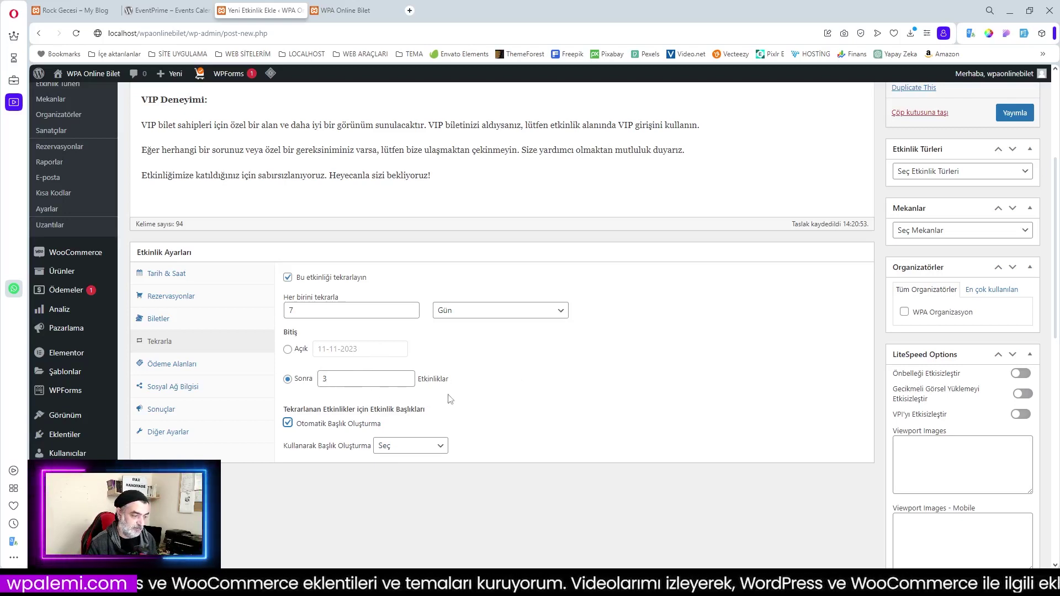
click(398, 447)
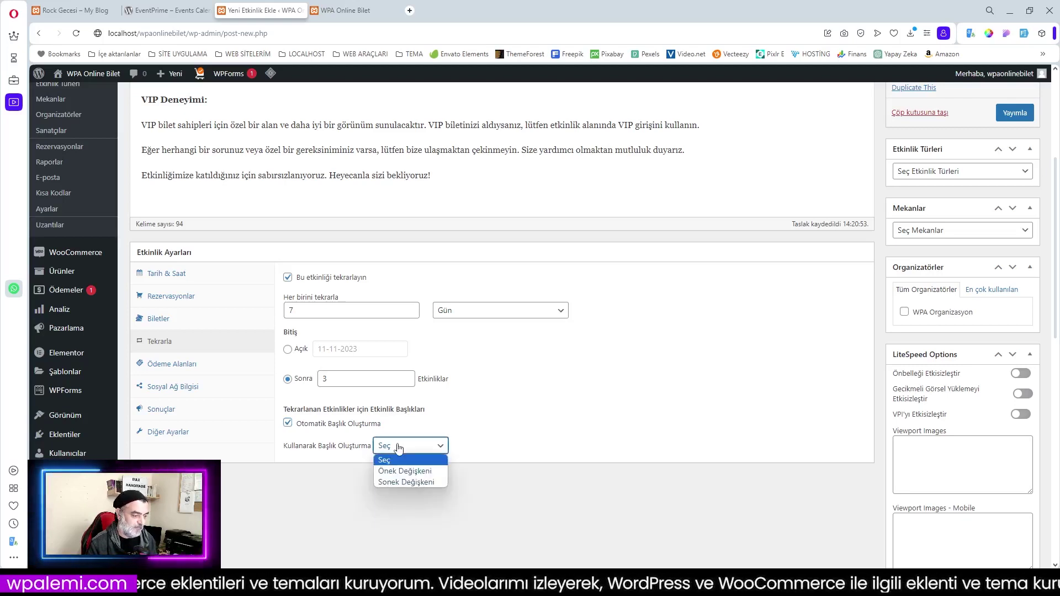
click(406, 482)
scroll(441, 393, down, 2)
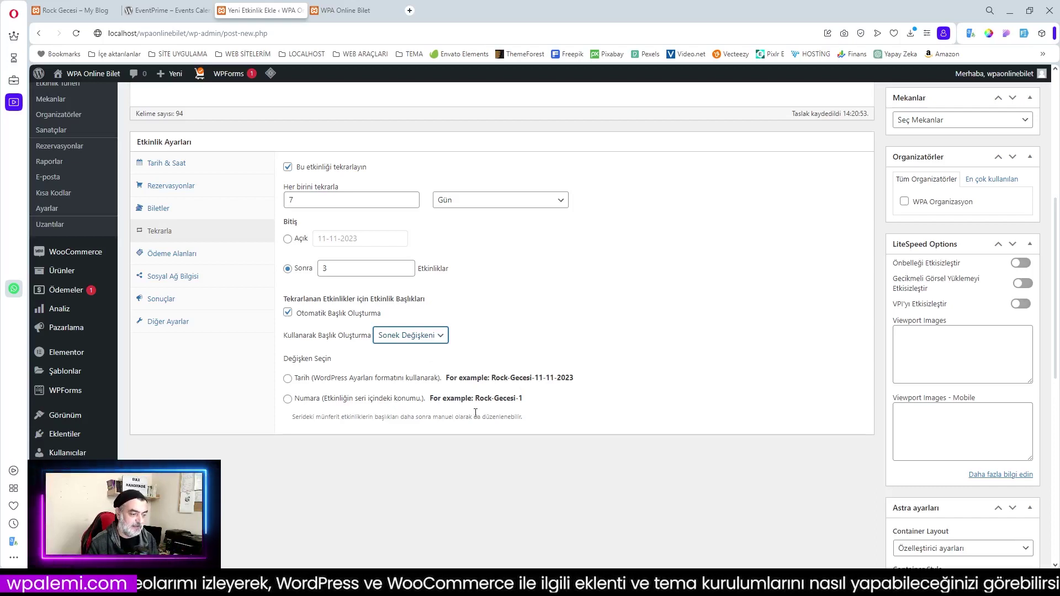
click(410, 337)
click(409, 359)
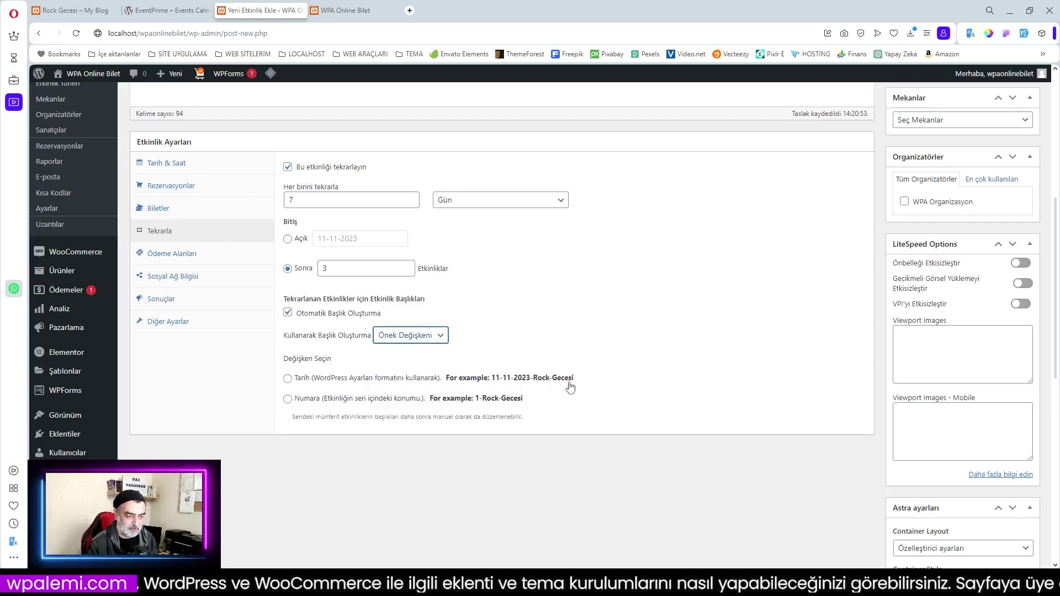
click(426, 338)
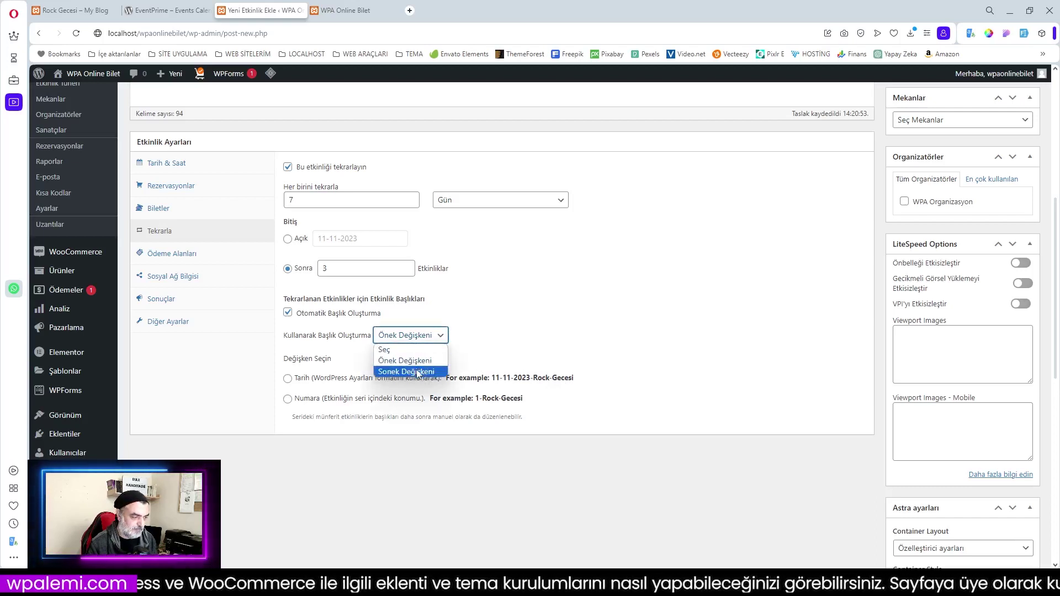
click(414, 373)
click(288, 379)
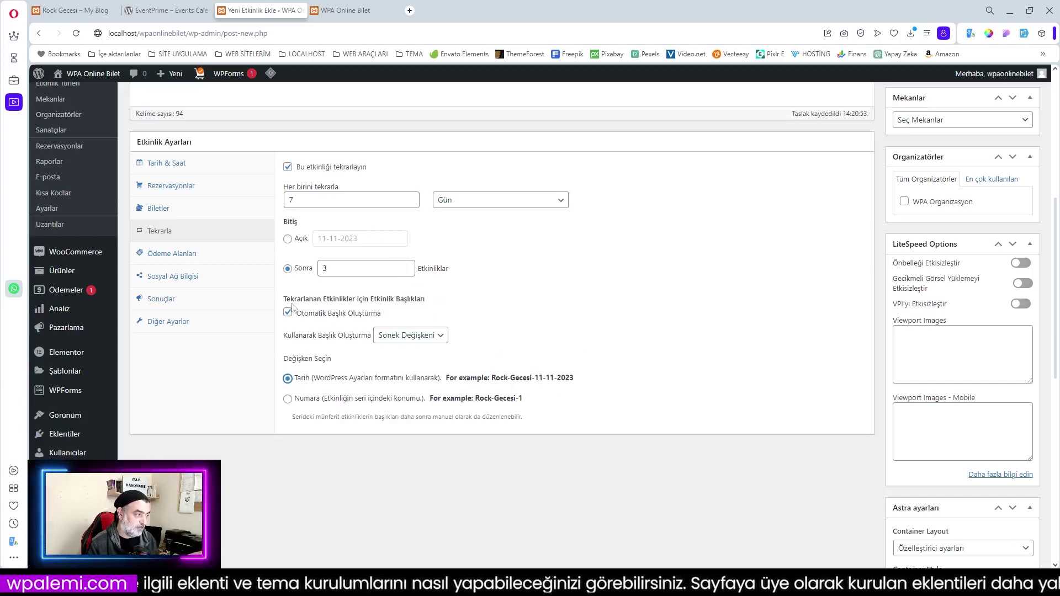
scroll(77, 252, up, 4)
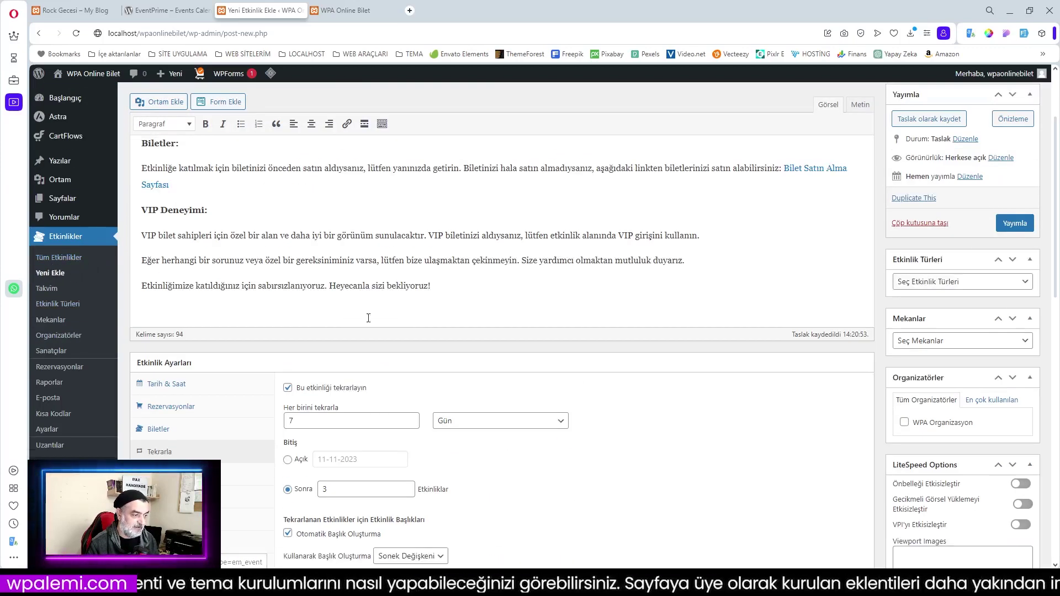
scroll(770, 457, down, 3)
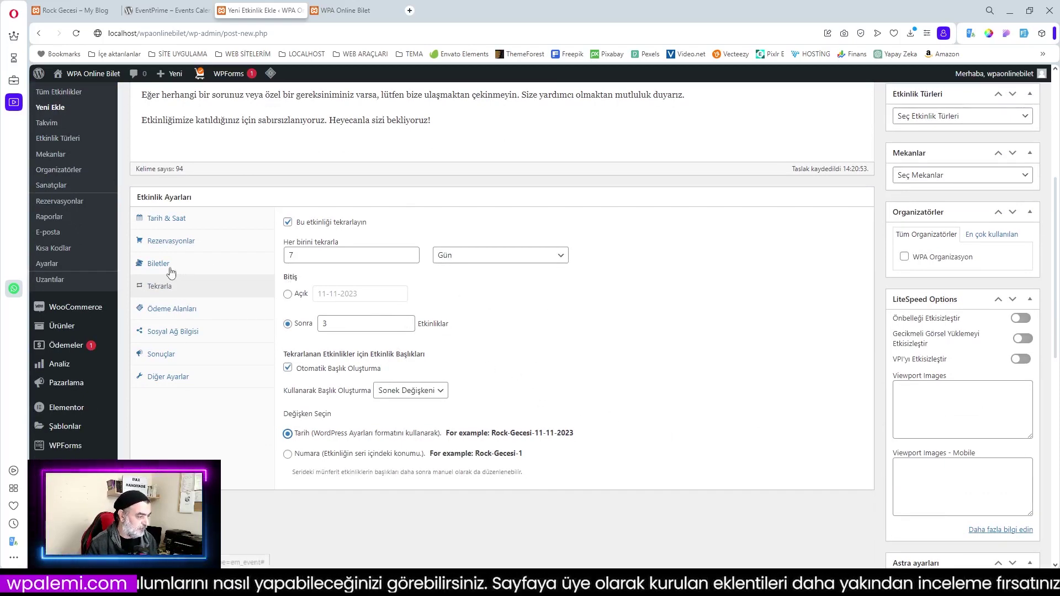
Review the Ödeme Alanları attendee and booking fields, inspecting İsim without adding any field
click(171, 313)
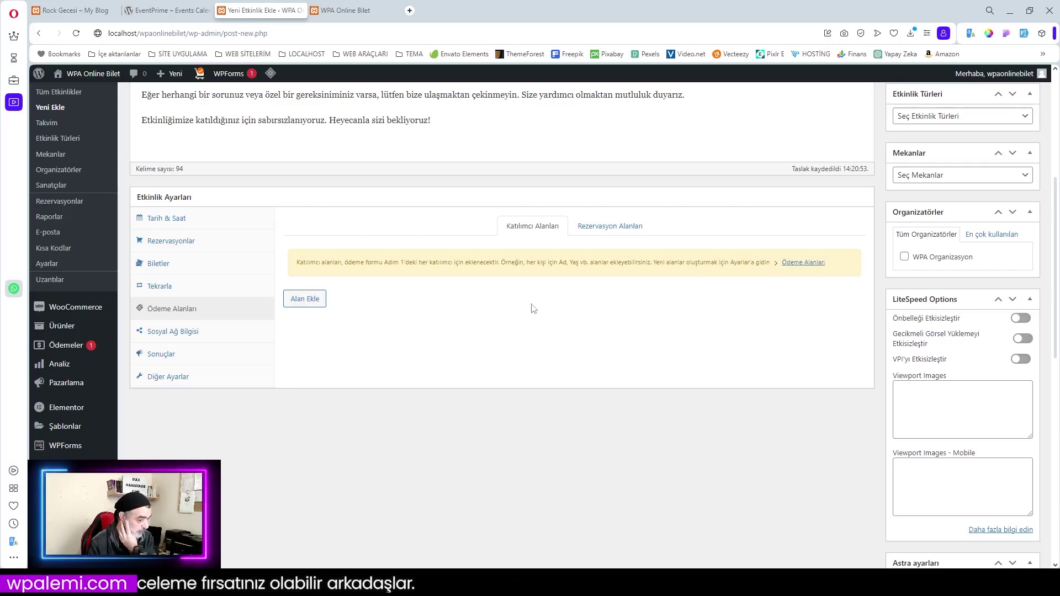
click(304, 301)
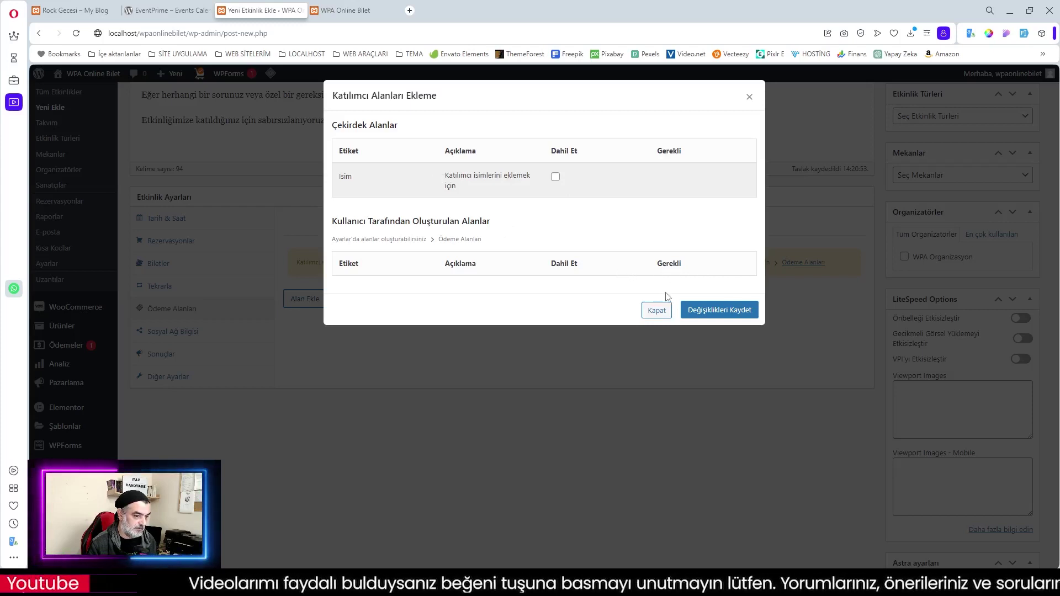
click(556, 177)
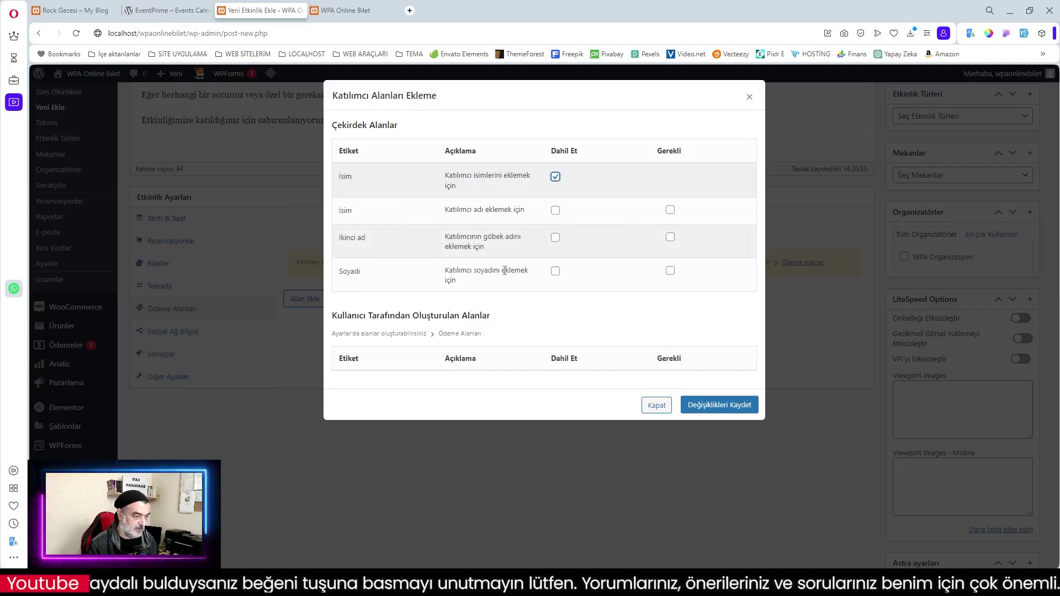
click(656, 405)
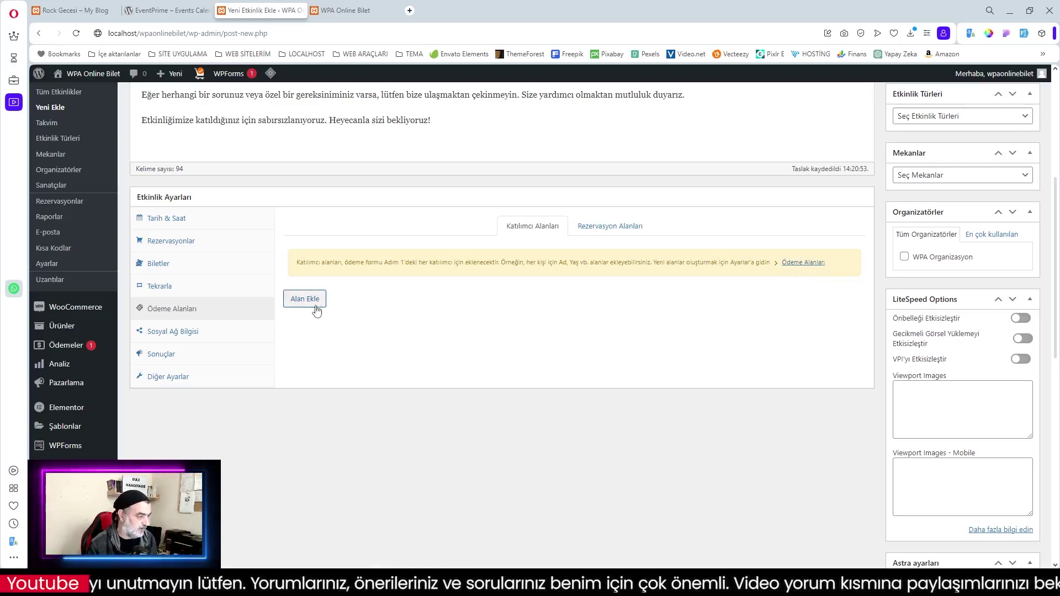
click(602, 232)
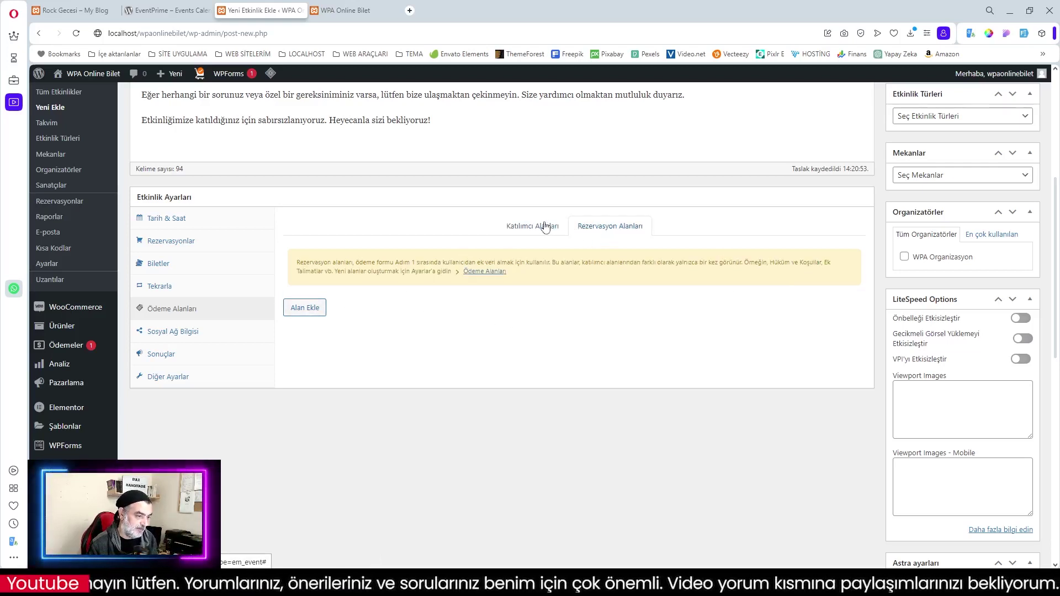
click(537, 228)
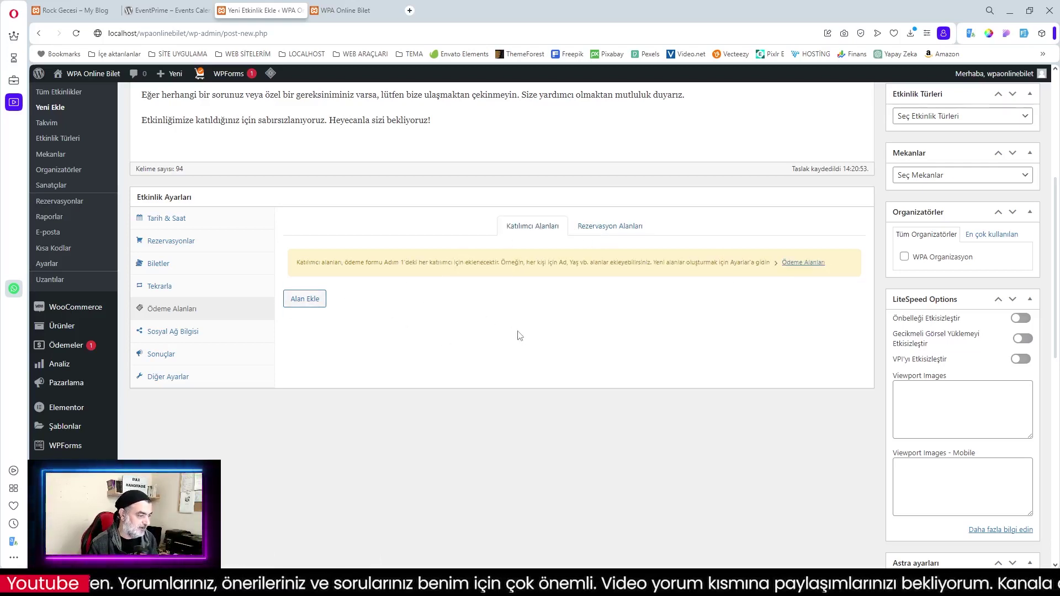
Fill in the event's Facebook, Instagram and Youtube social links
click(168, 333)
click(317, 237)
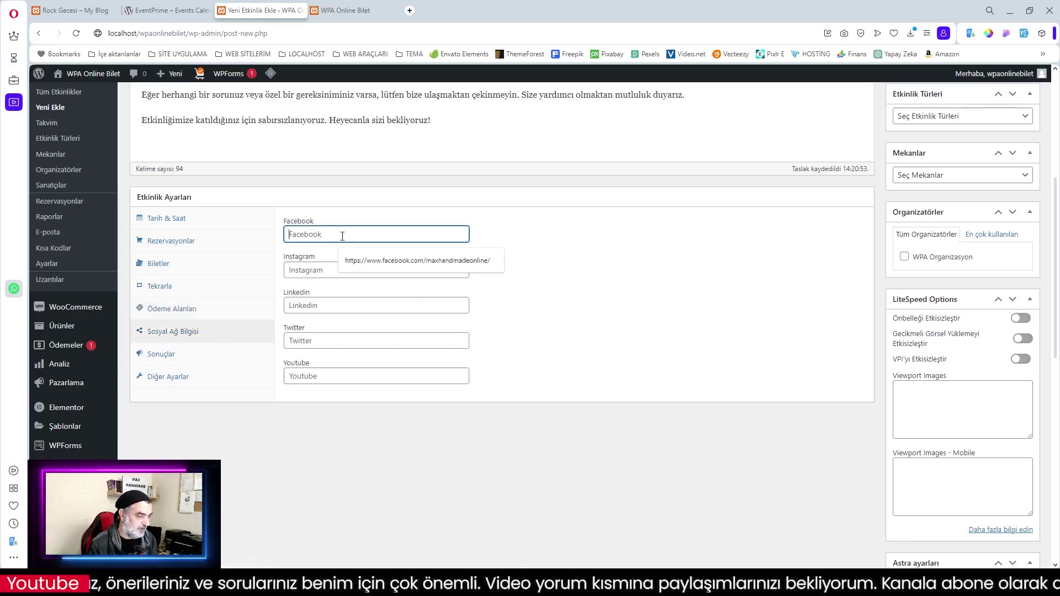
click(404, 263)
click(354, 271)
click(427, 296)
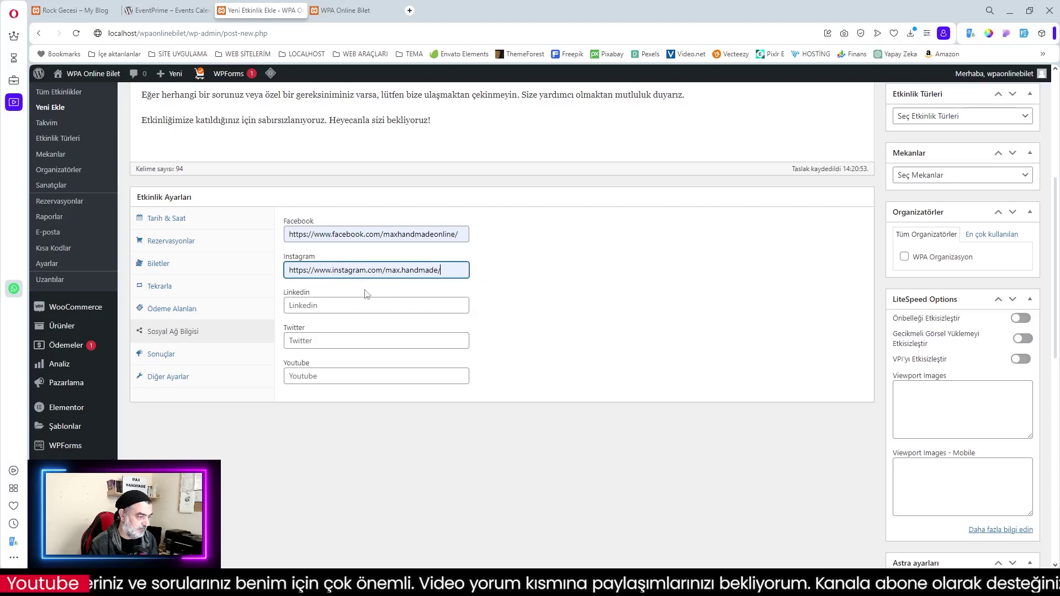
click(337, 382)
click(398, 402)
Show results on the Etkinlikler page from the event date, and focus the Diğer Ayarlar attendee note
click(171, 354)
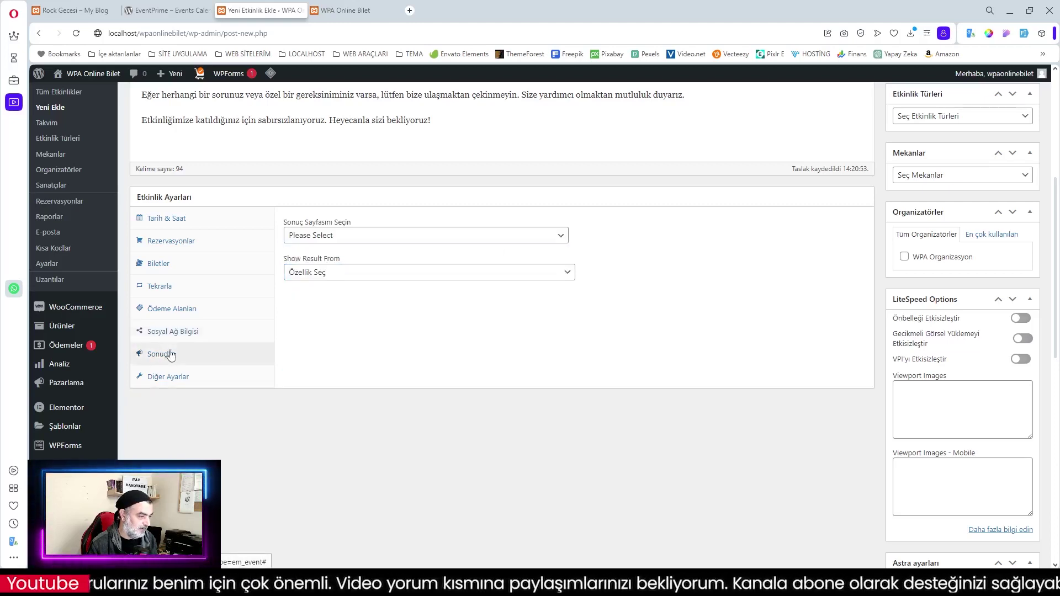
click(354, 236)
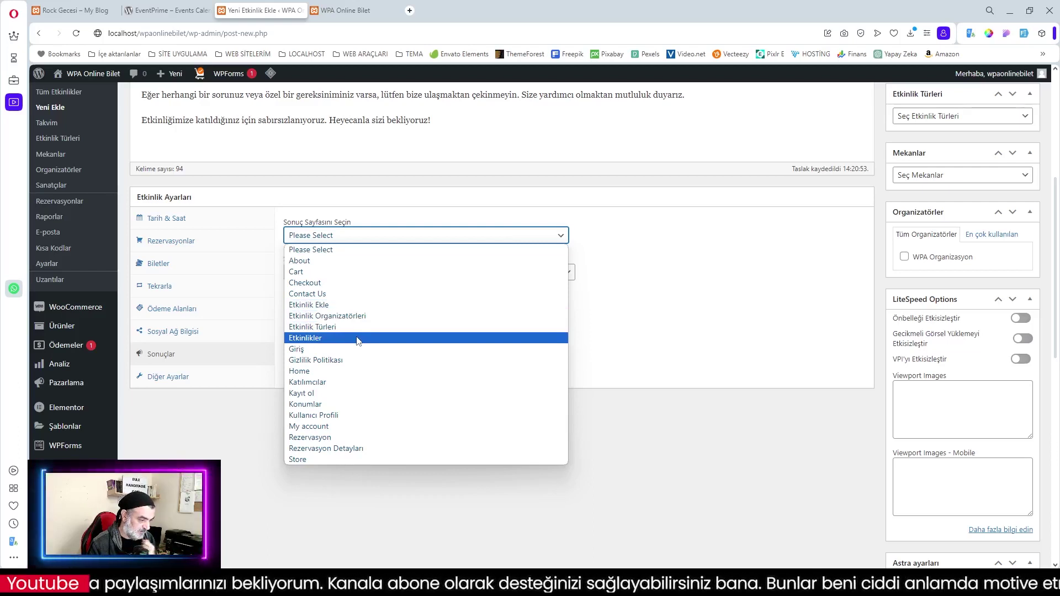
click(330, 339)
click(319, 274)
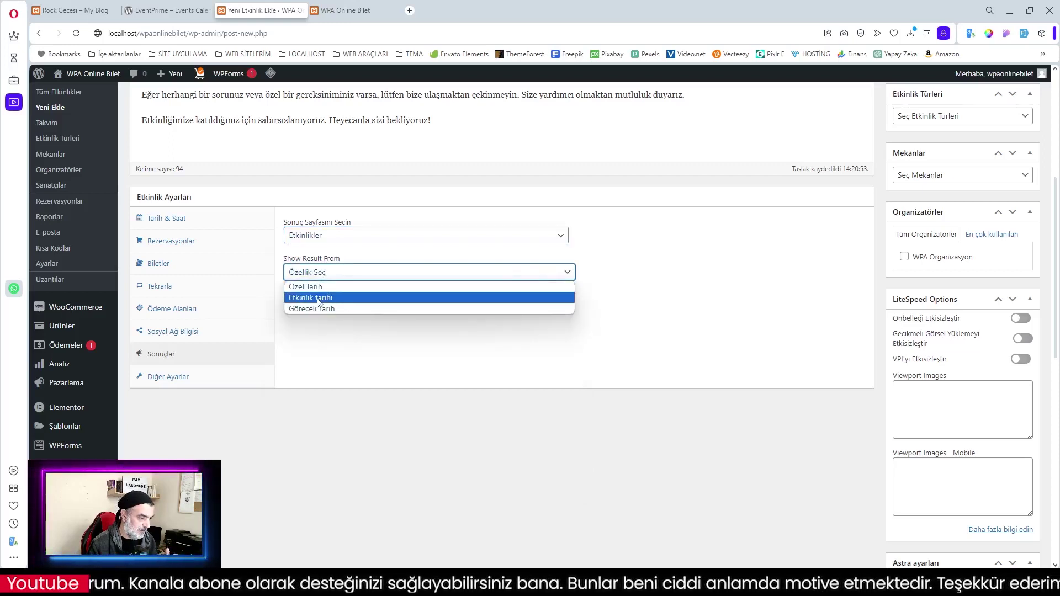
click(318, 299)
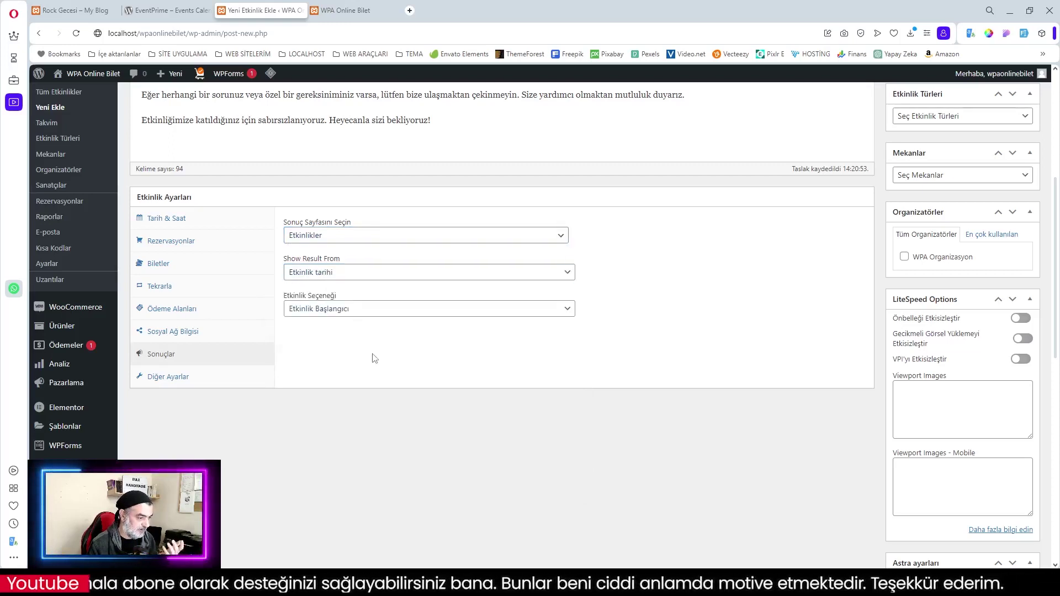
click(179, 381)
click(305, 287)
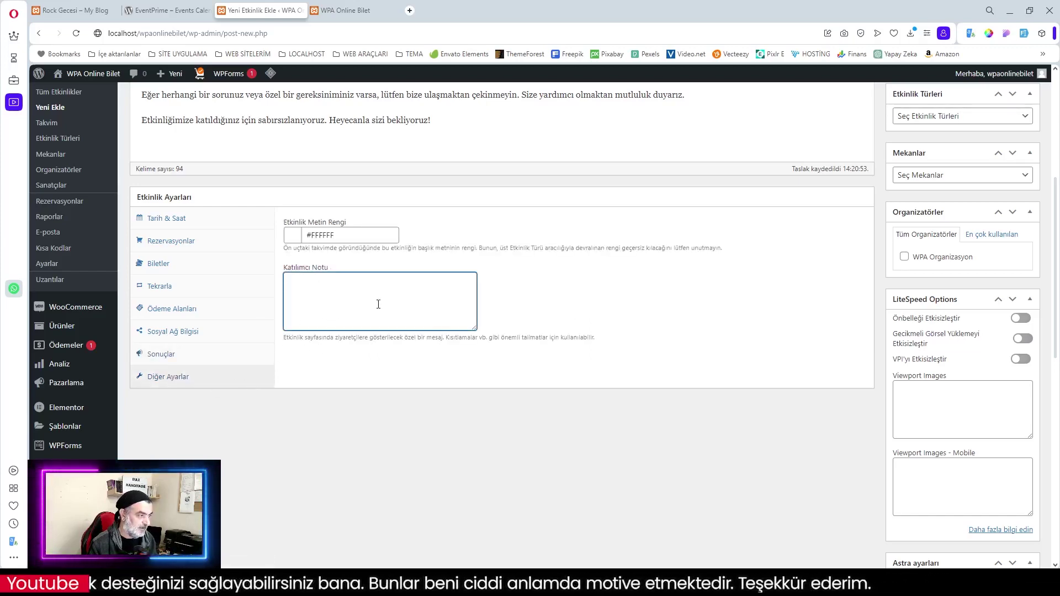
Copy the phone-silence and no food-or-drink note from the existing Rock Gecesi page into Katılımcı Notu
key(ctrl+1)
click(681, 329)
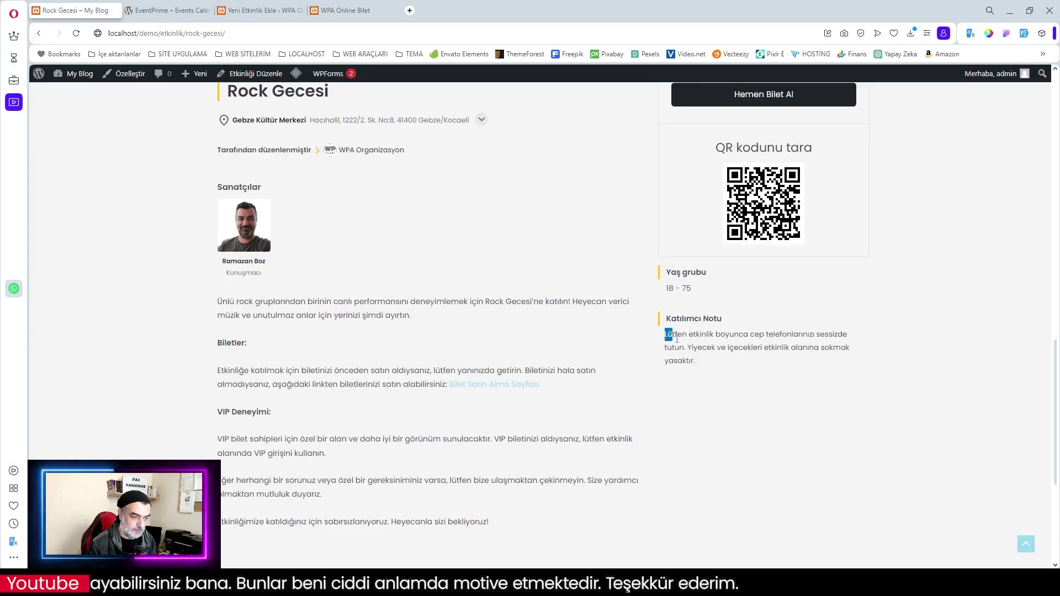
drag(678, 339, 695, 363)
key(ctrl+c)
right_click(687, 348)
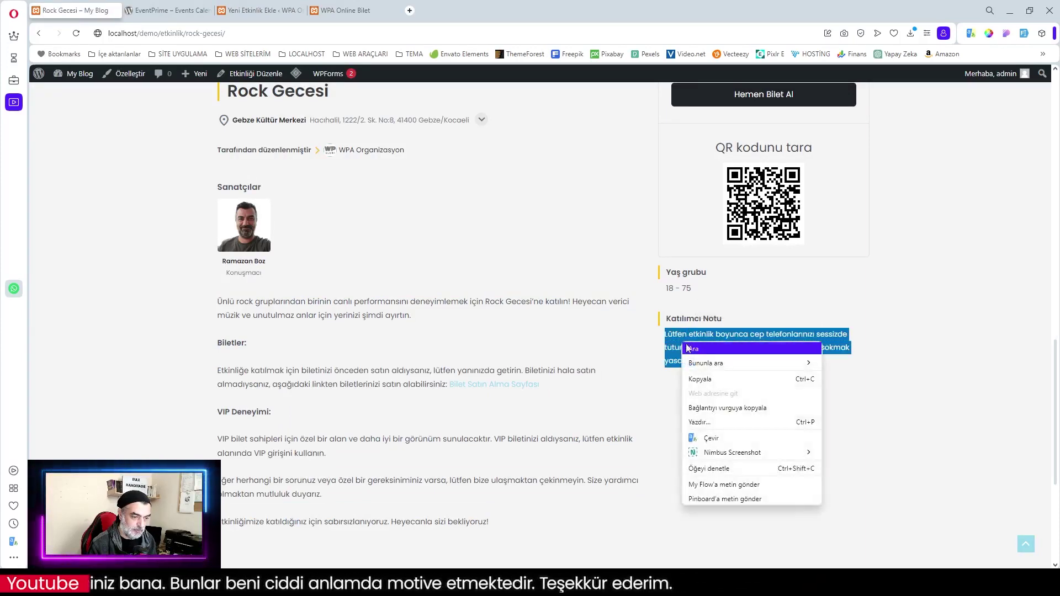
click(700, 379)
click(284, 10)
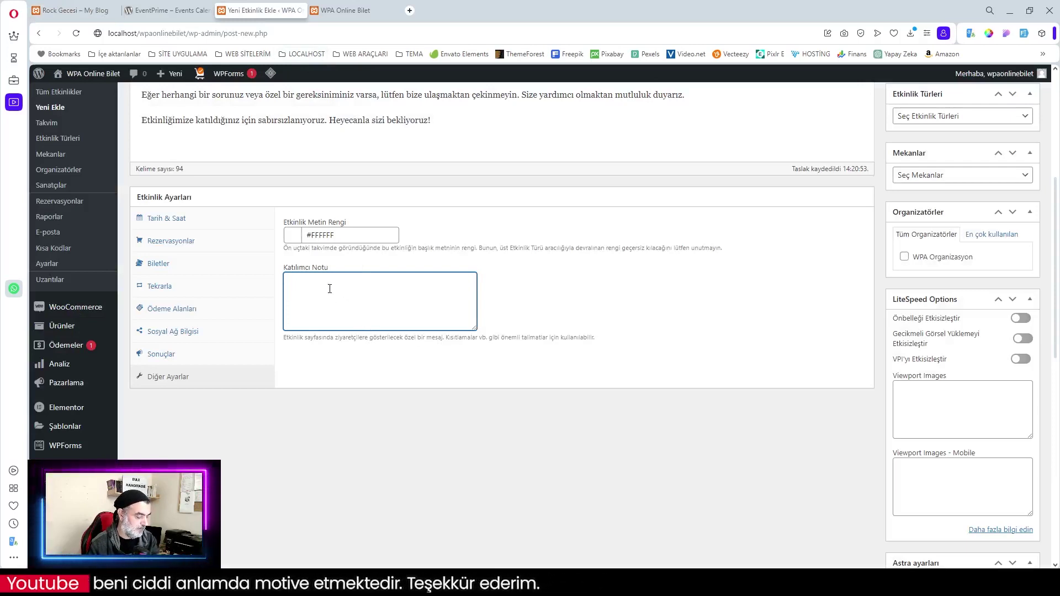
key(ctrl+v)
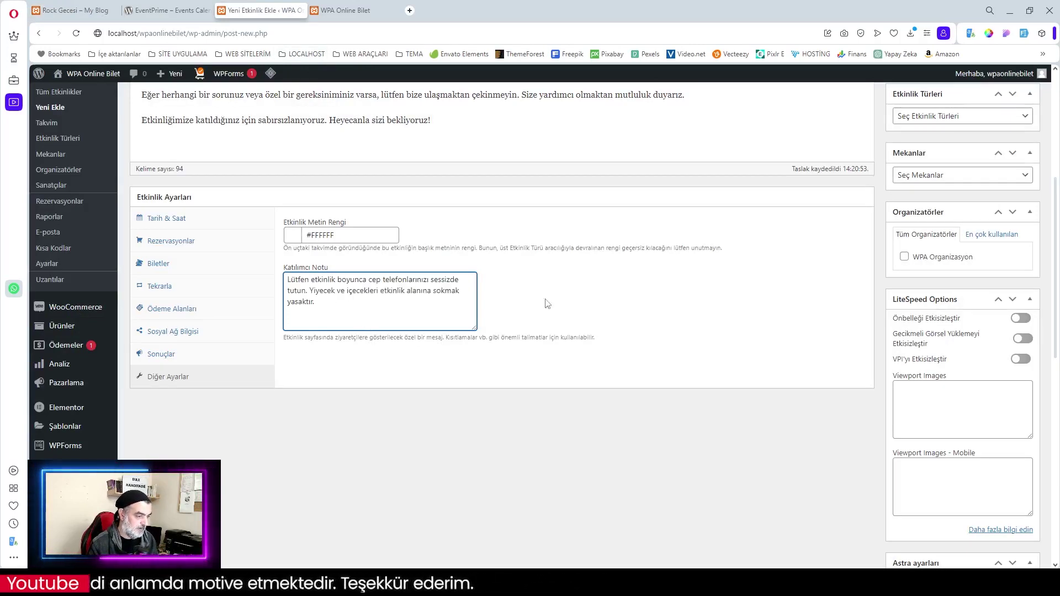
click(578, 287)
scroll(668, 328, up, 5)
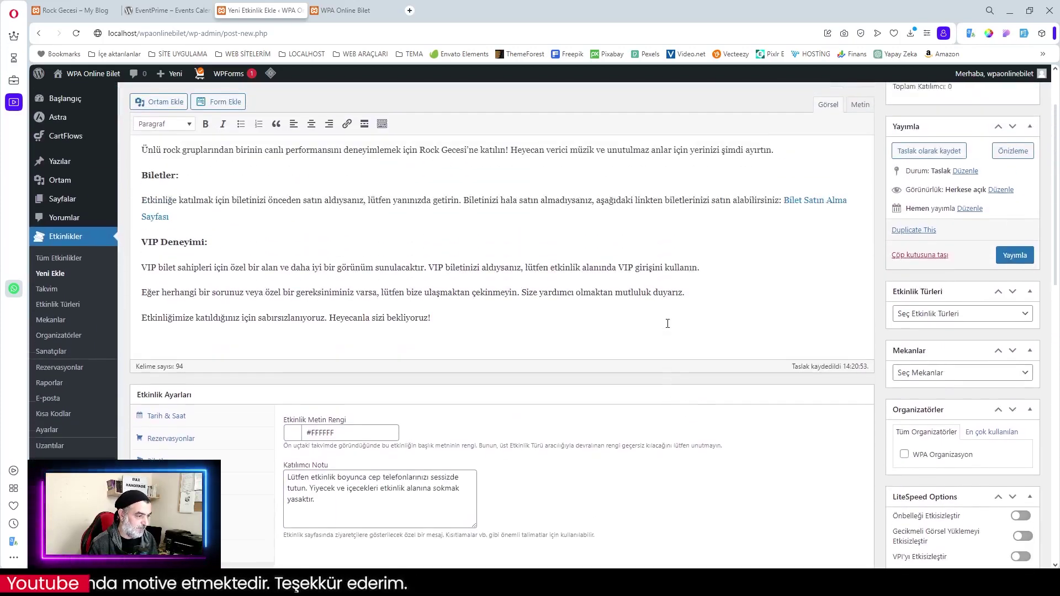
Set event type Konser, venue Gebze Kültür Merkezi and organizer WPA Organizasyon in the sidebar
scroll(658, 325, down, 3)
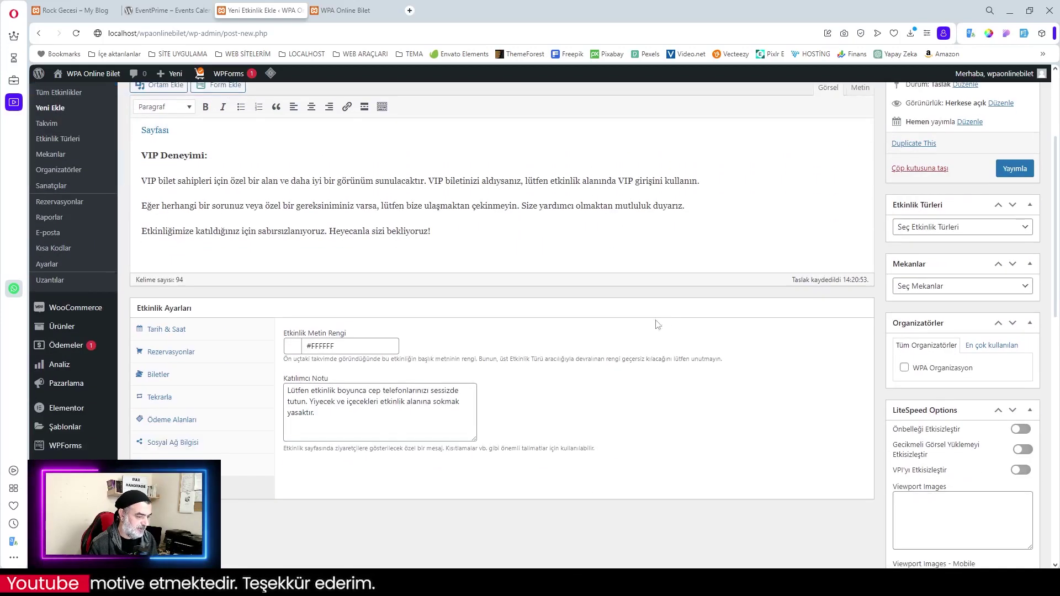
click(964, 234)
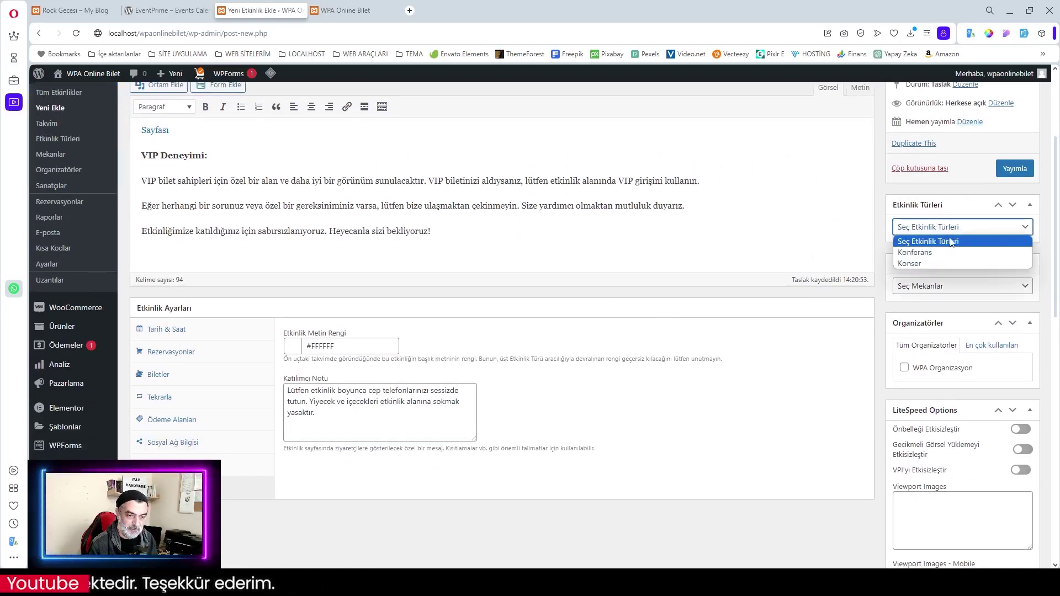
click(937, 271)
click(953, 293)
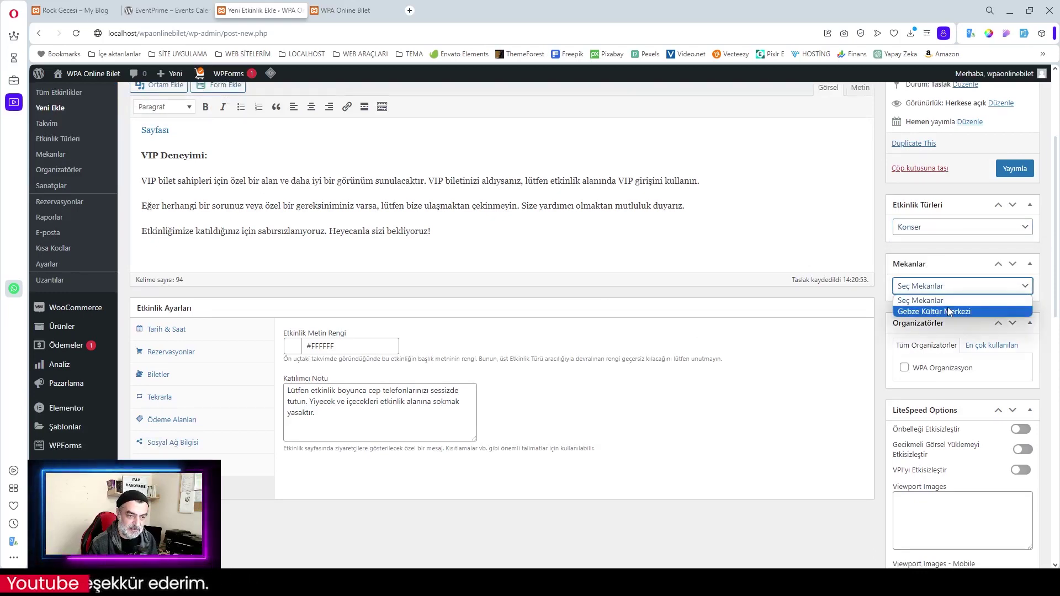
click(948, 308)
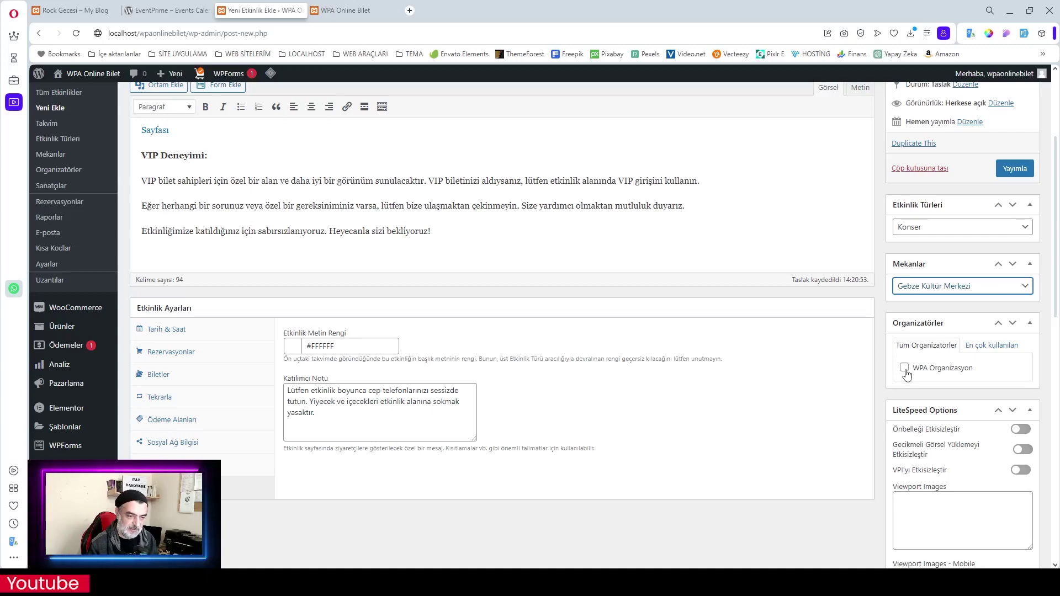
click(905, 370)
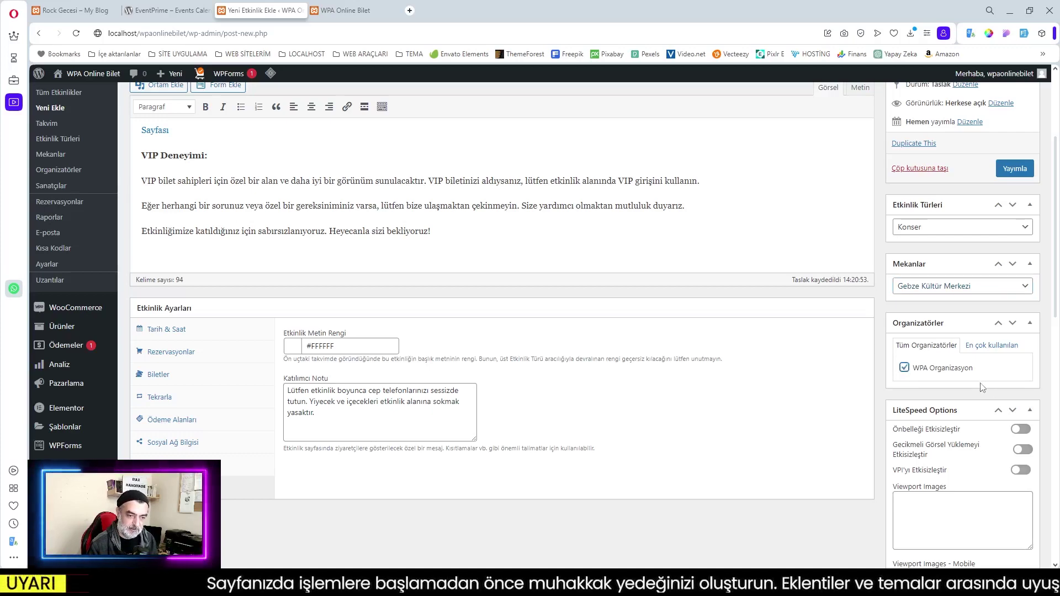
scroll(961, 378, down, 9)
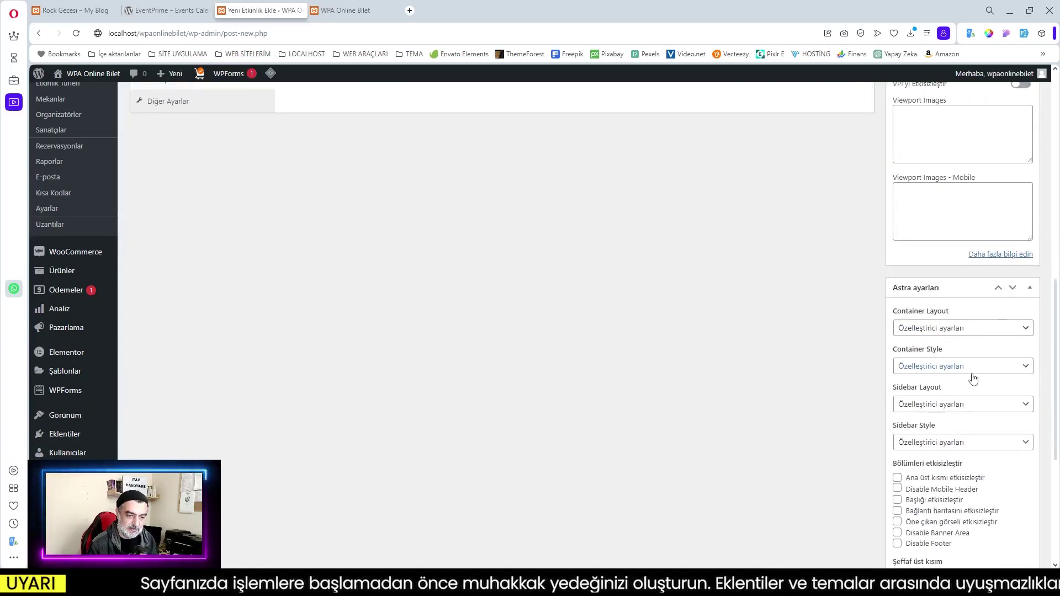
scroll(971, 378, down, 3)
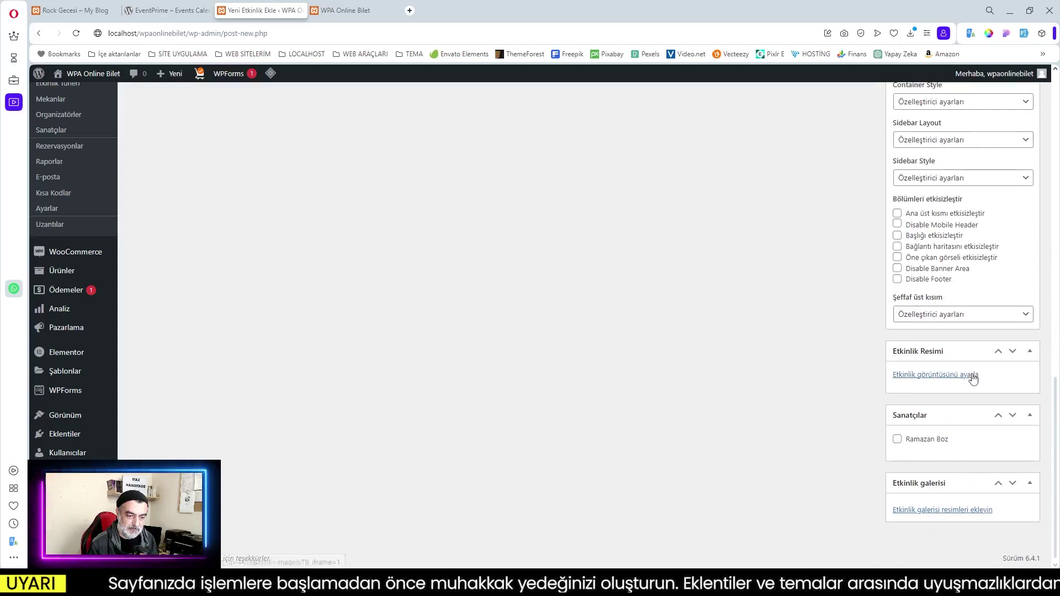
Set the rock-konseri.jpg Rock Fest poster as event image and tick the listed performer under Sanatçılar
click(935, 375)
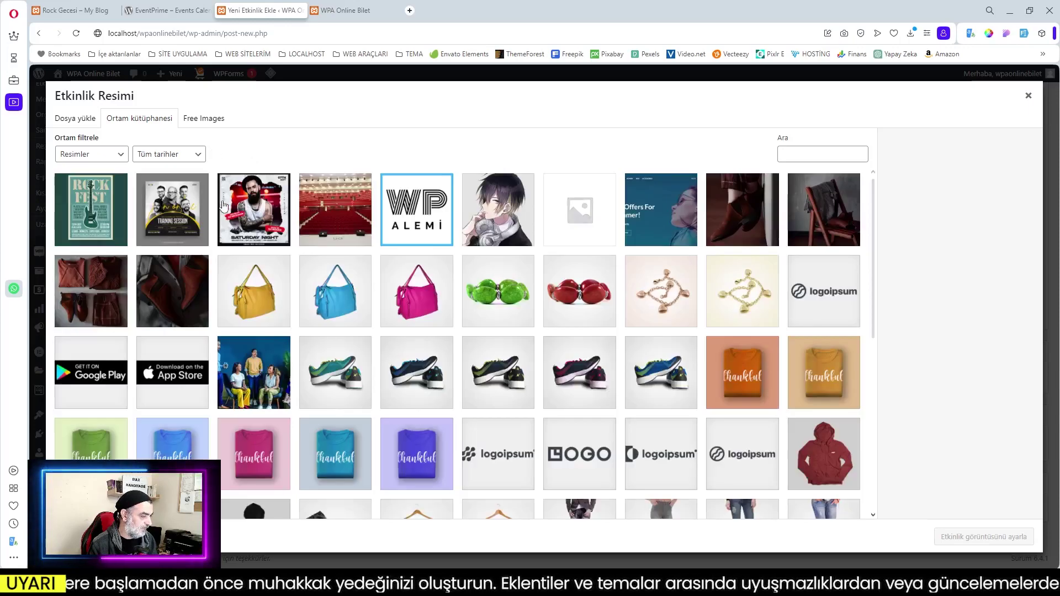
click(95, 216)
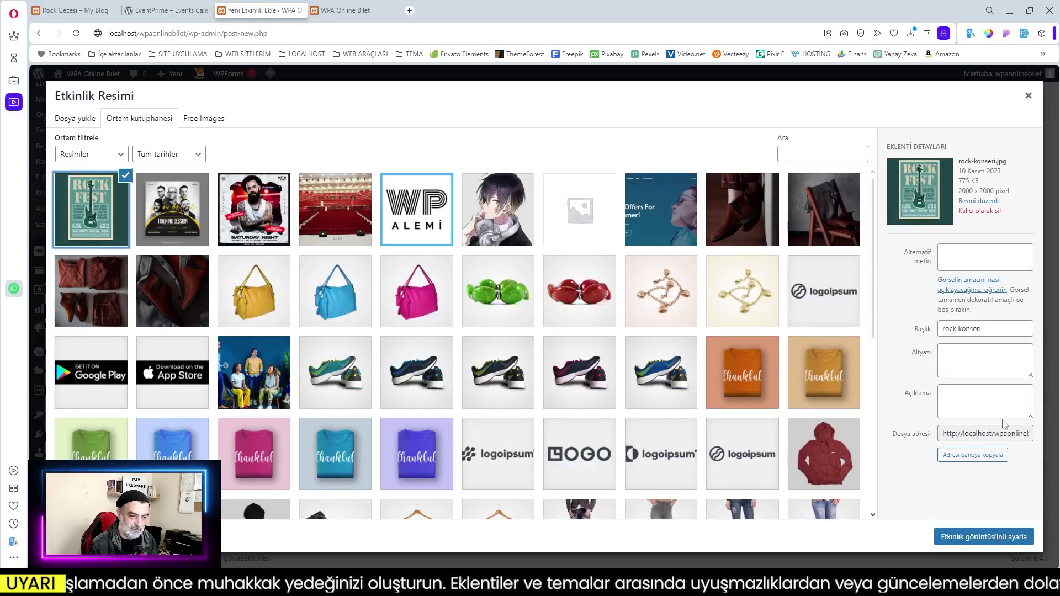
click(983, 536)
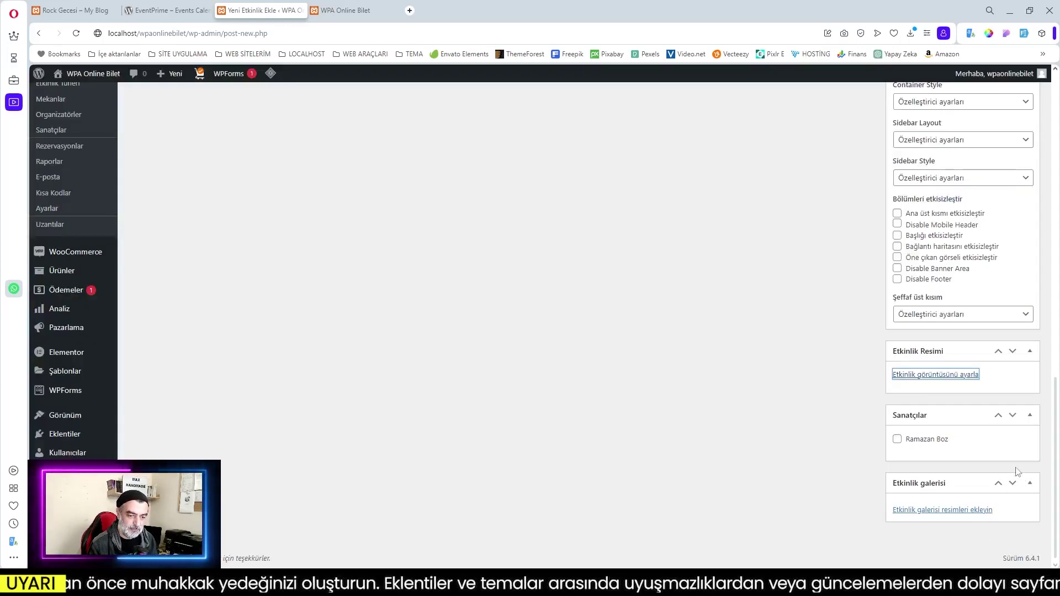
click(898, 442)
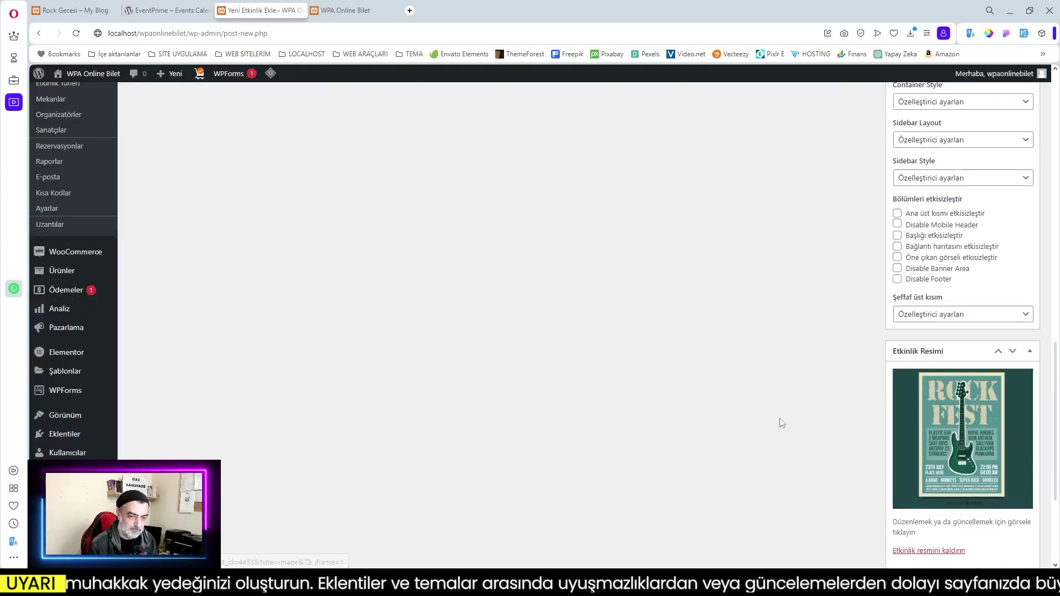
Publish Rock Gecesi with Yayımla and check its Tekrarla settings: every 7 days, ending after 3 occurrences
scroll(884, 417, up, 10)
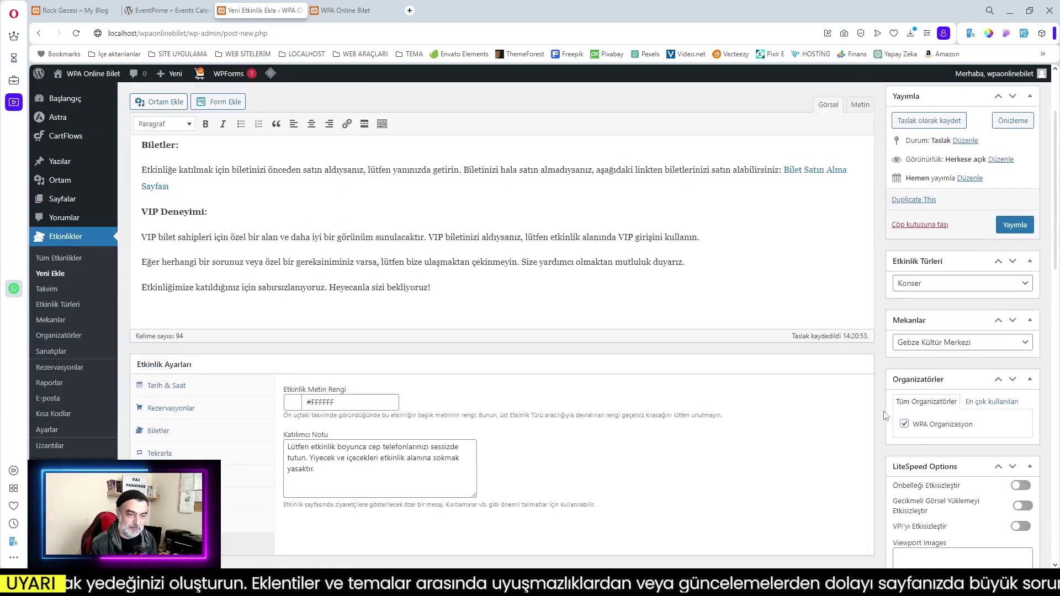
click(1014, 334)
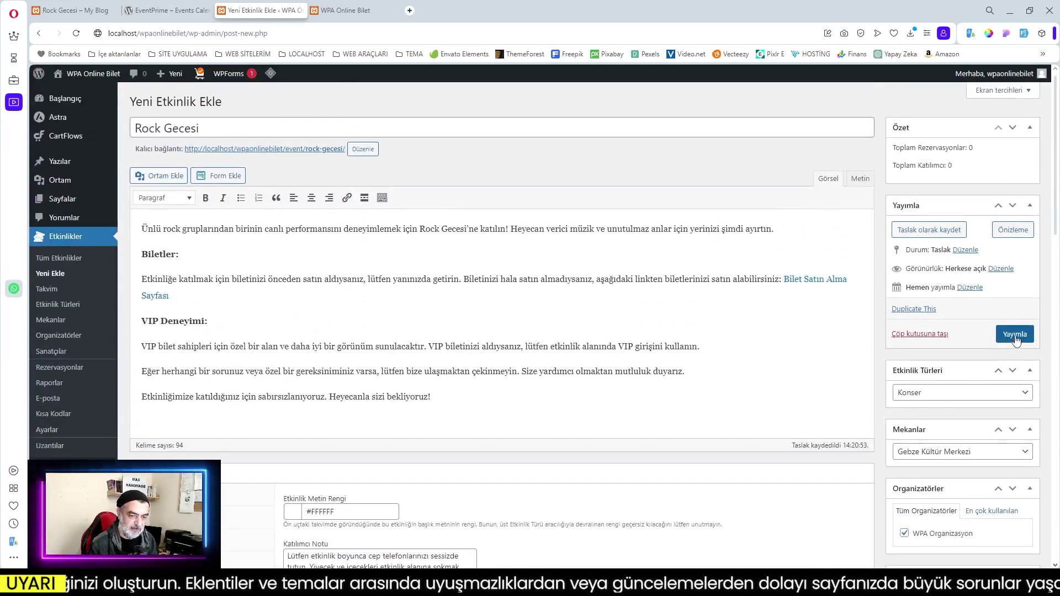
click(159, 380)
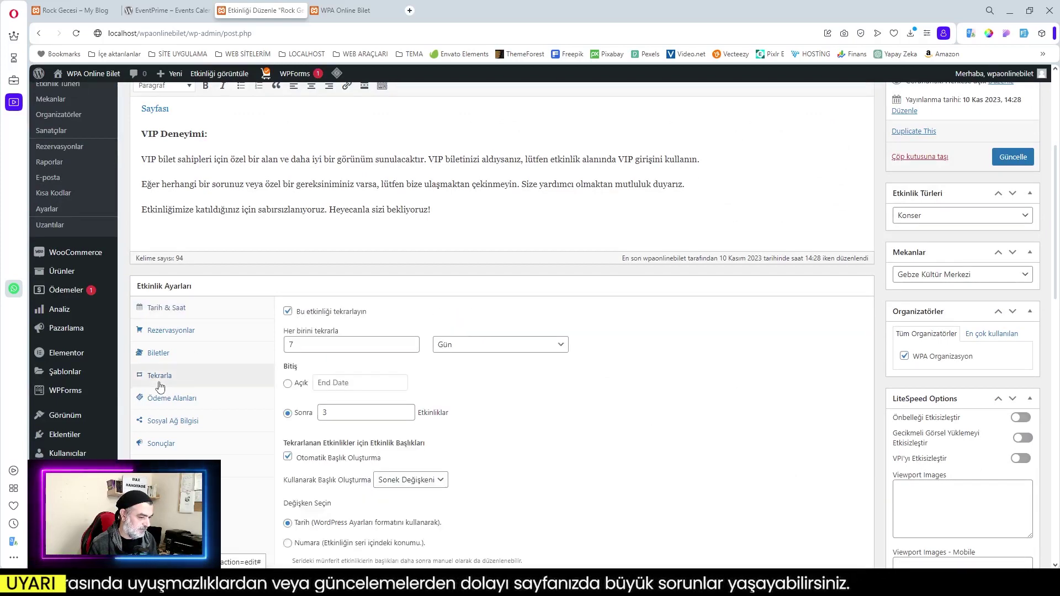
scroll(541, 392, down, 3)
scroll(541, 392, up, 5)
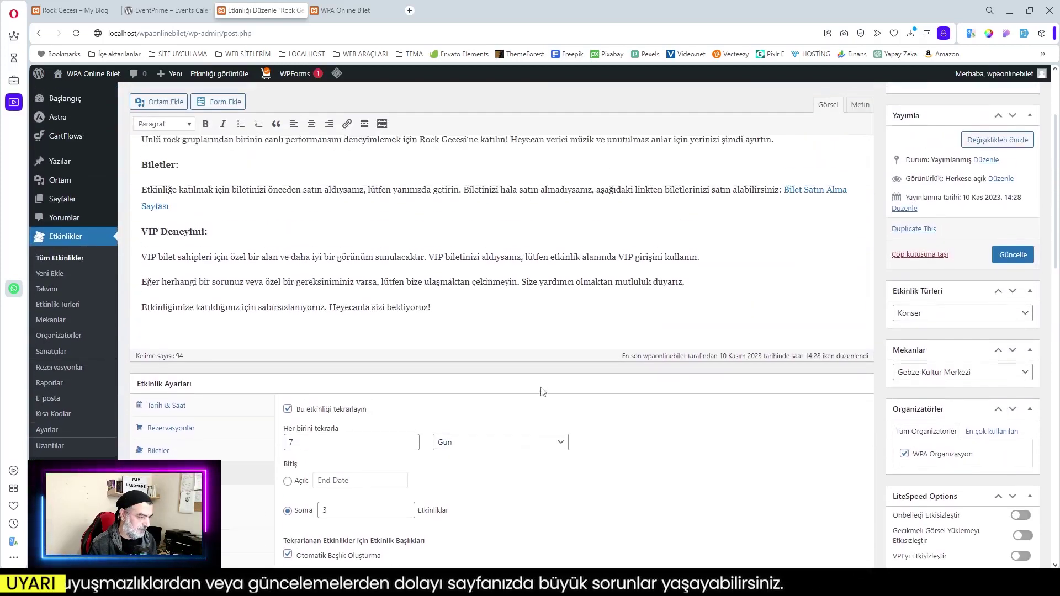
scroll(62, 260, up, 2)
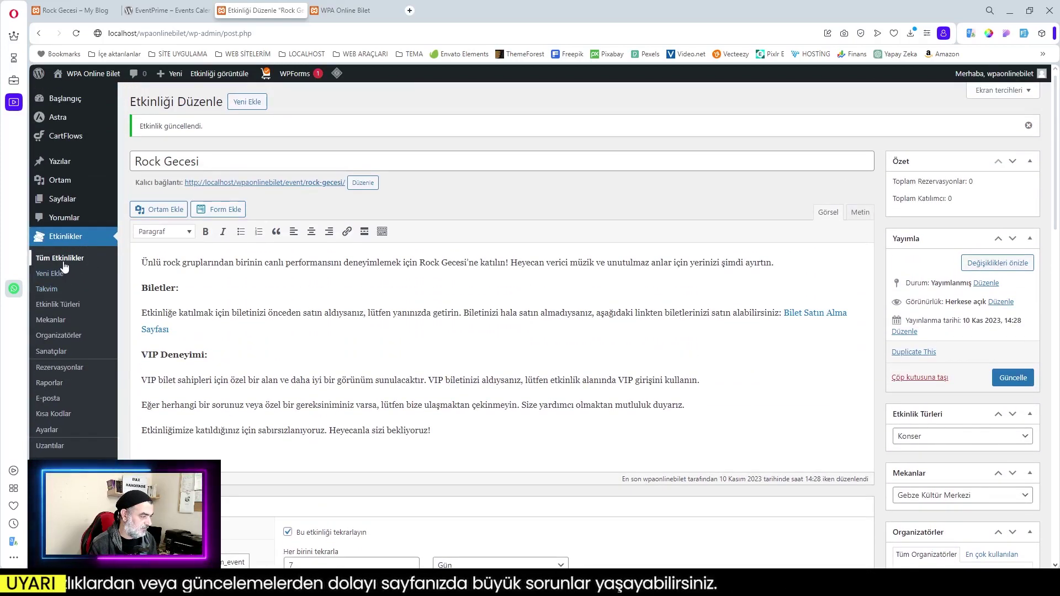
Open Tüm Etkinlikler and view Rock Gecesi's public event page
click(64, 259)
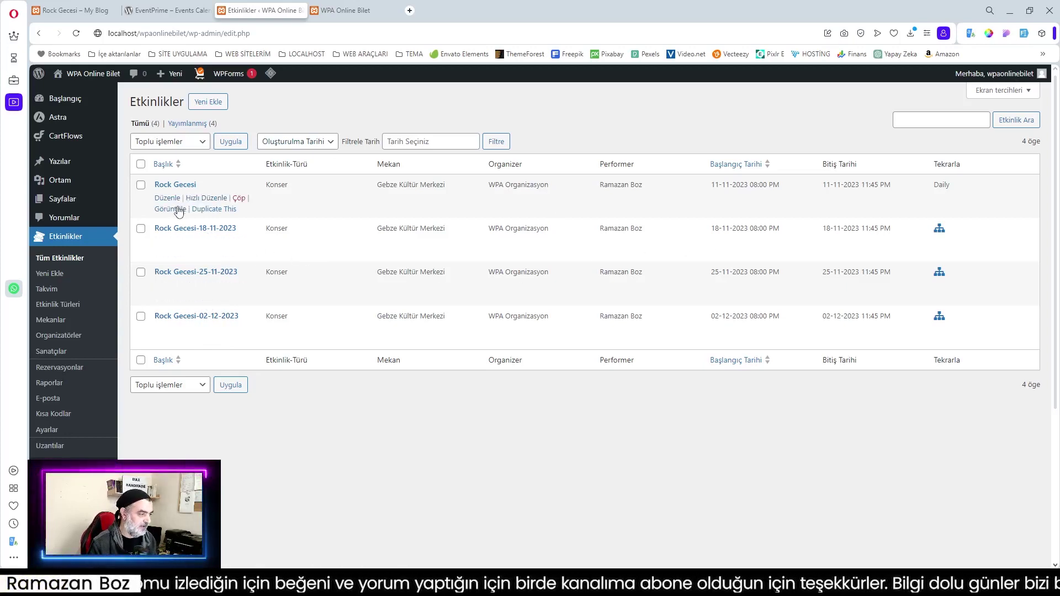
click(178, 210)
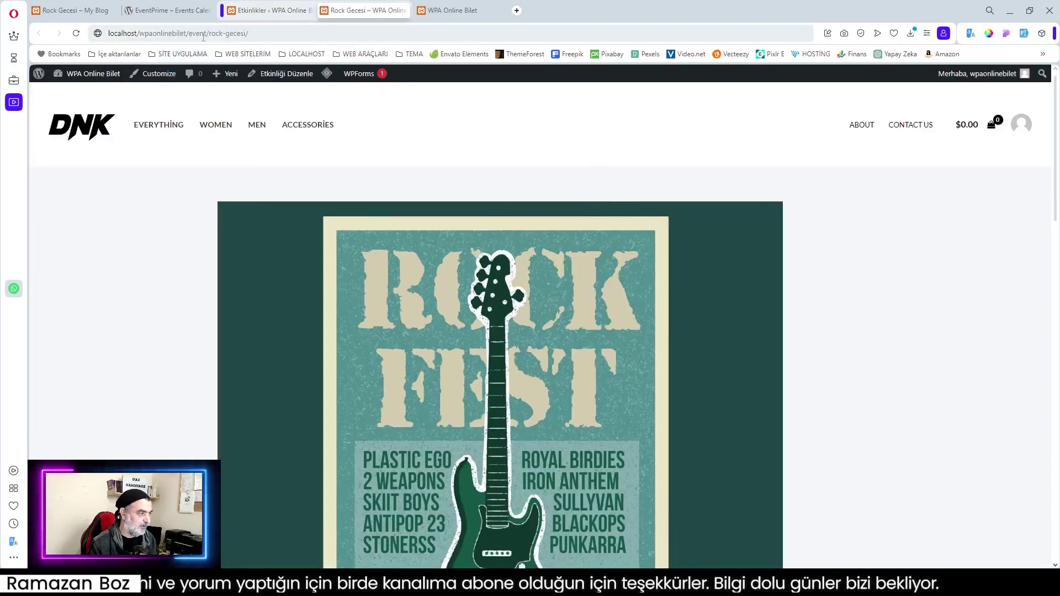
Browse the Rock Gecesi page, expand the venue details, and open Şimdi Bilet Al for 11 Kas
scroll(378, 144, down, 12)
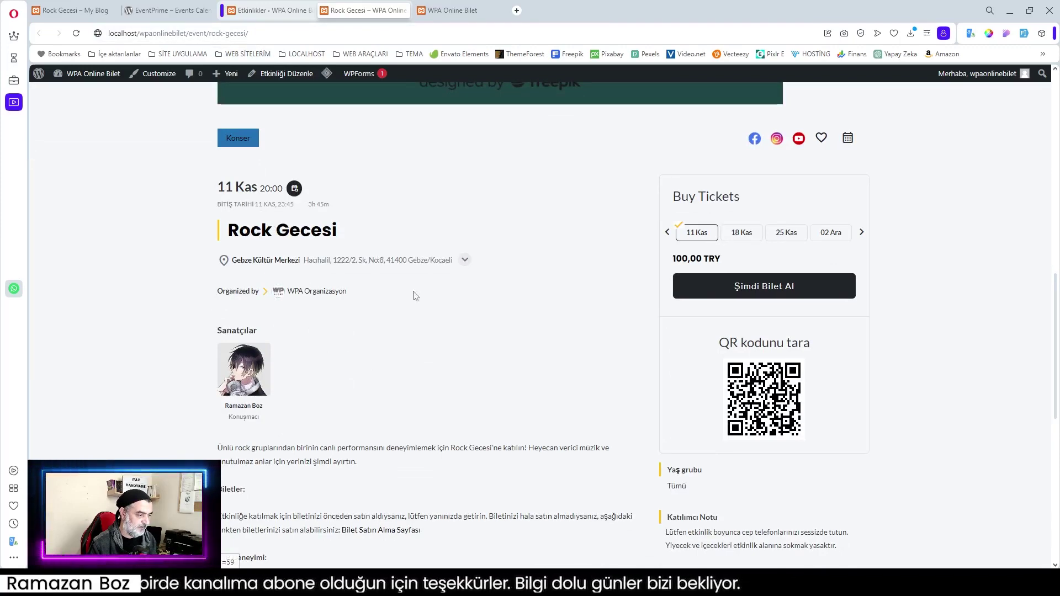
click(464, 260)
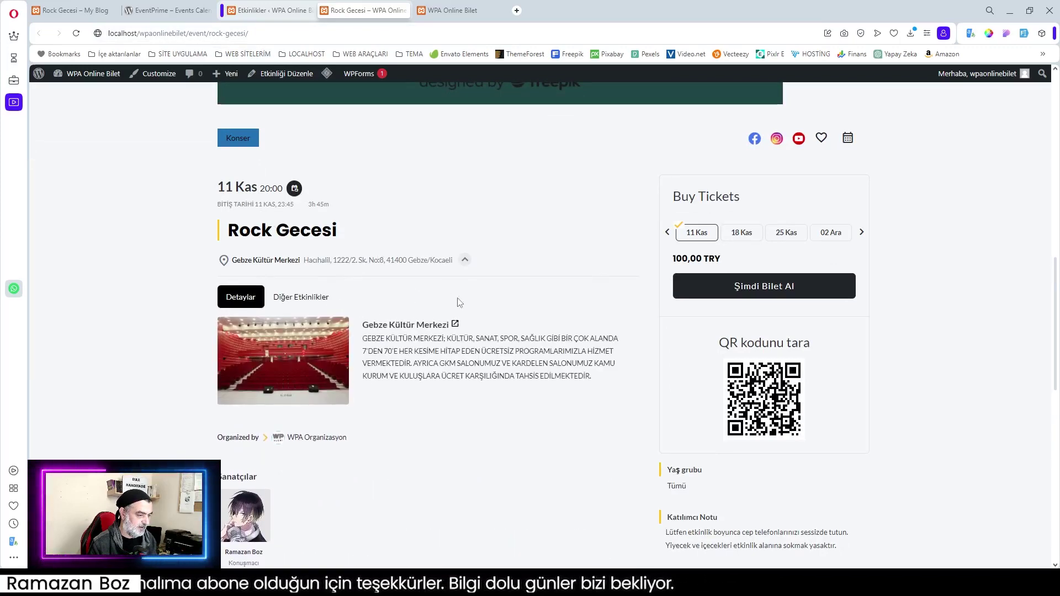
scroll(432, 331, down, 3)
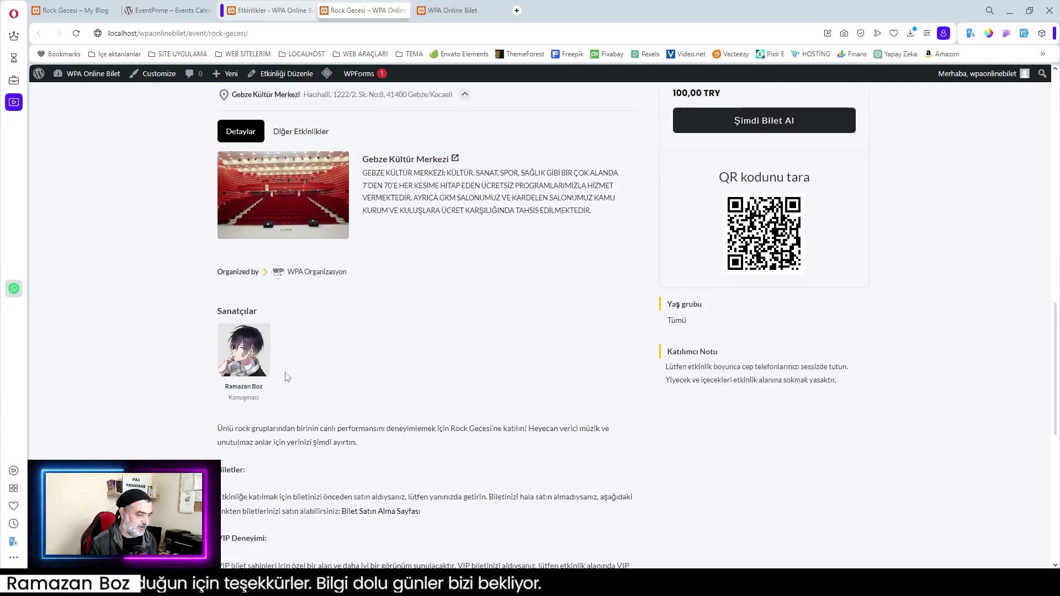
scroll(379, 362, down, 3)
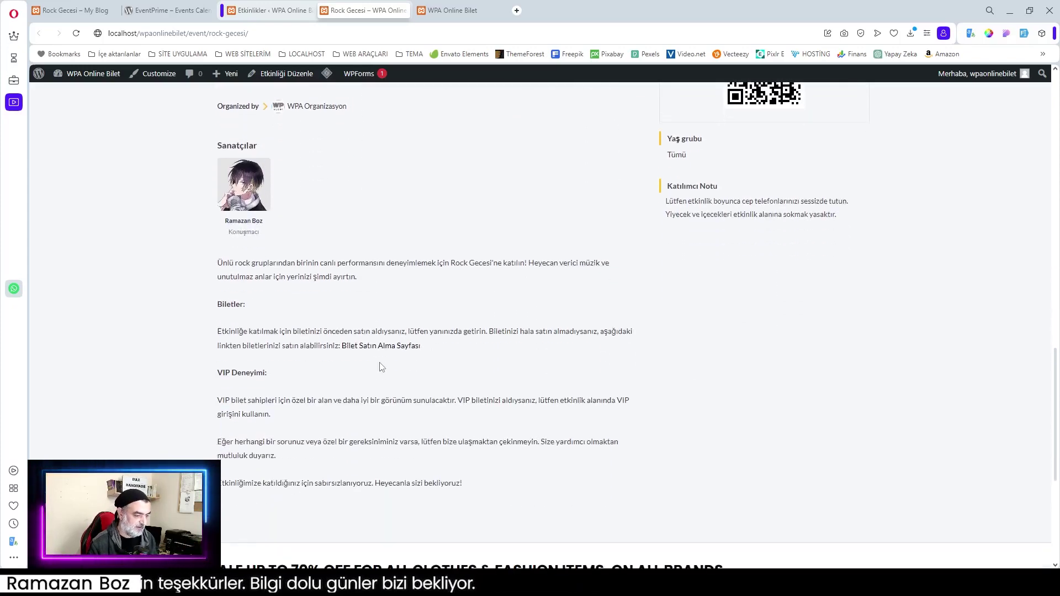
scroll(526, 436, up, 4)
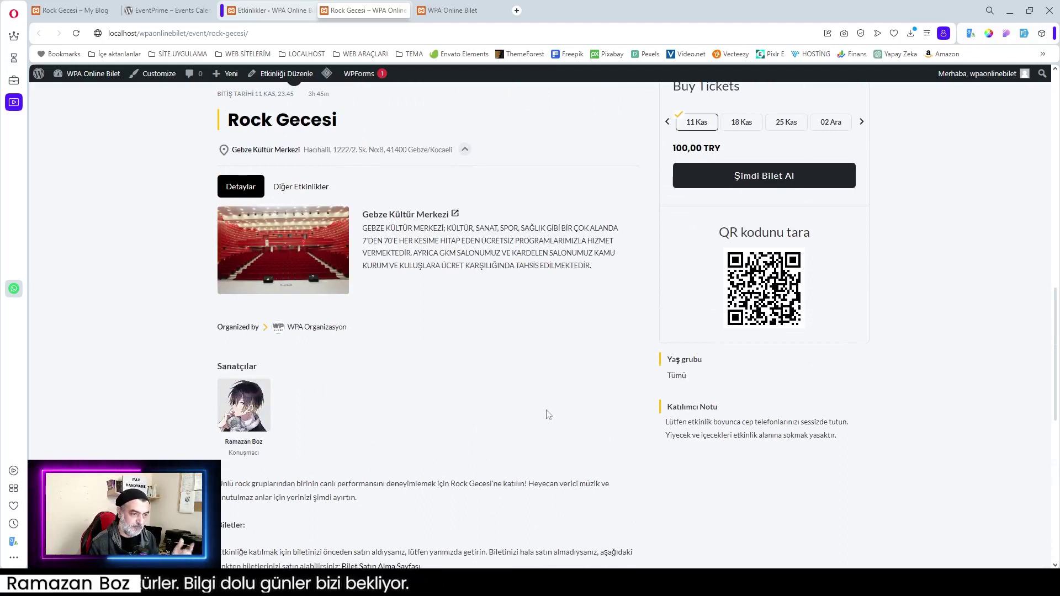
scroll(458, 414, up, 3)
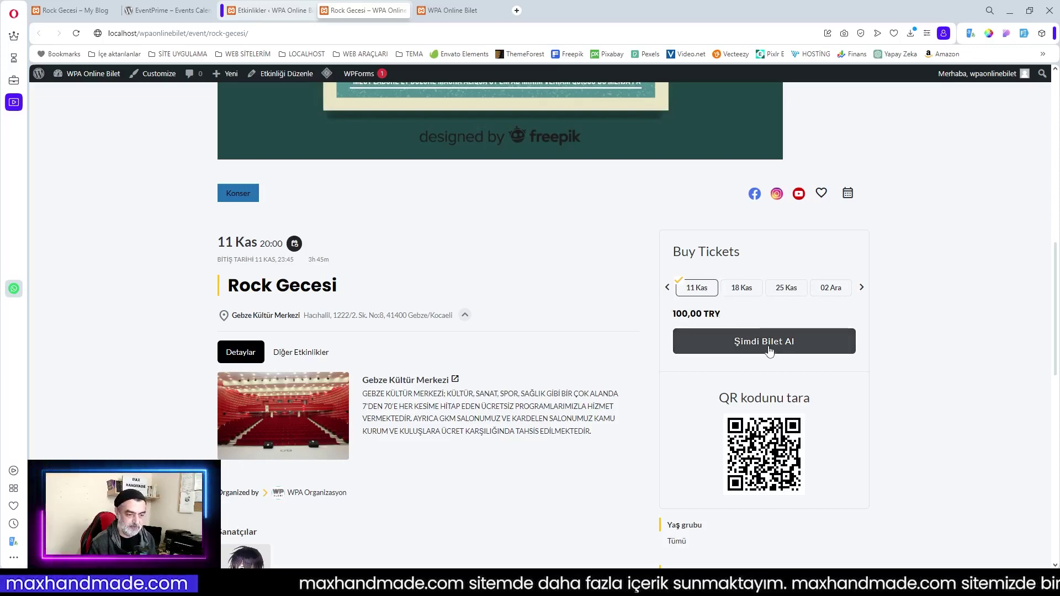
scroll(814, 391, down, 3)
scroll(789, 375, up, 2)
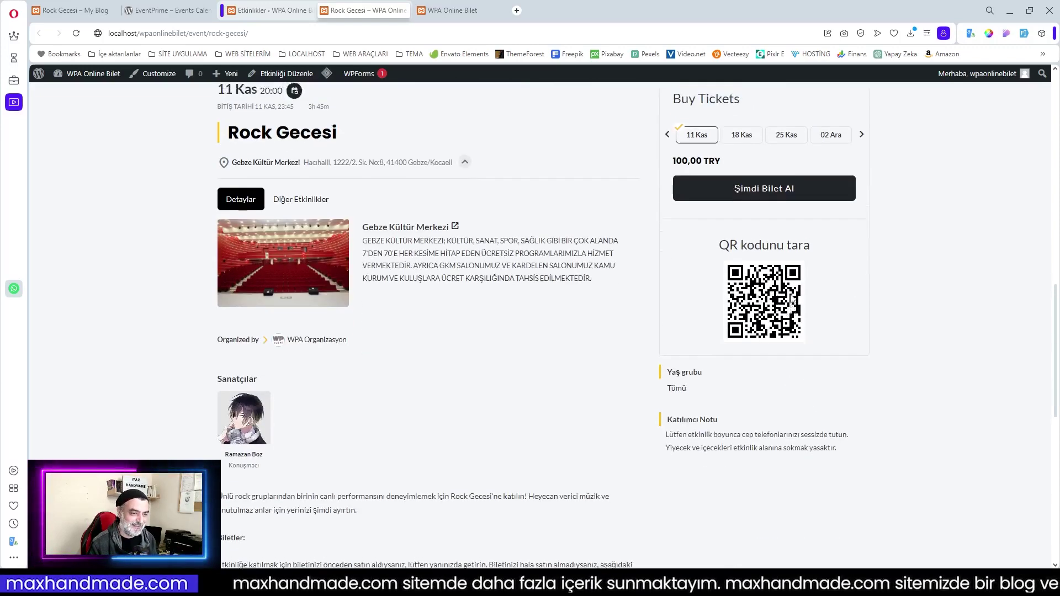
click(772, 288)
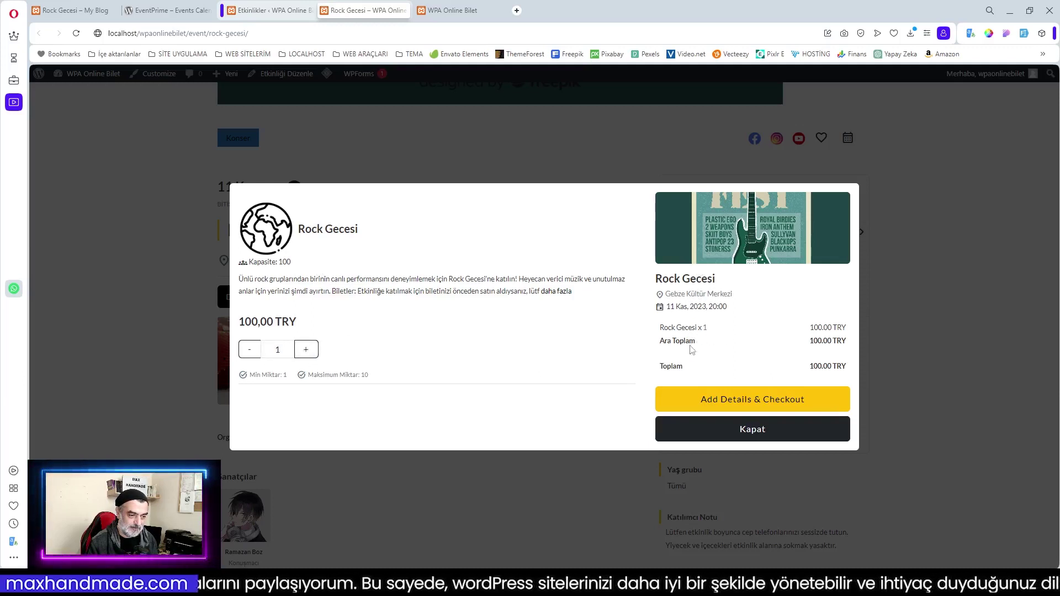
Raise the ticket quantity to 3 (300,00 TRY) and continue to Add Details & Checkout
click(304, 352)
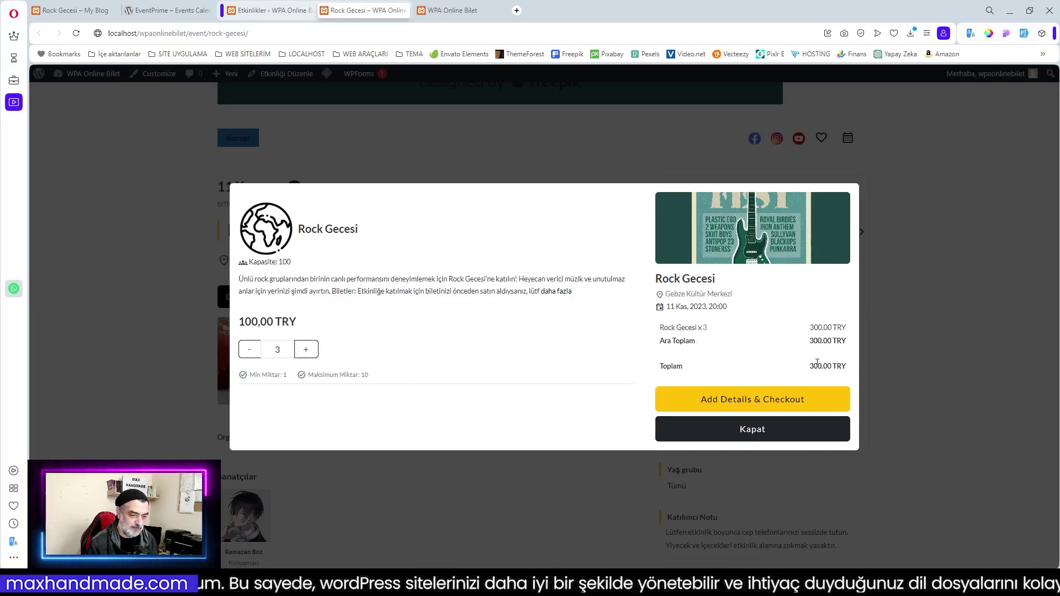
click(728, 409)
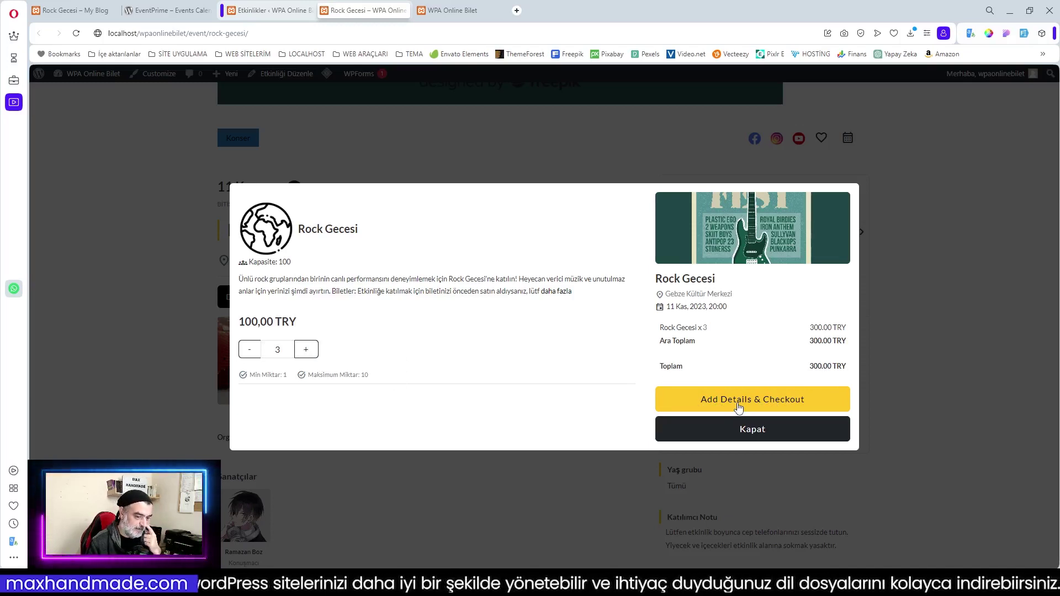
click(770, 404)
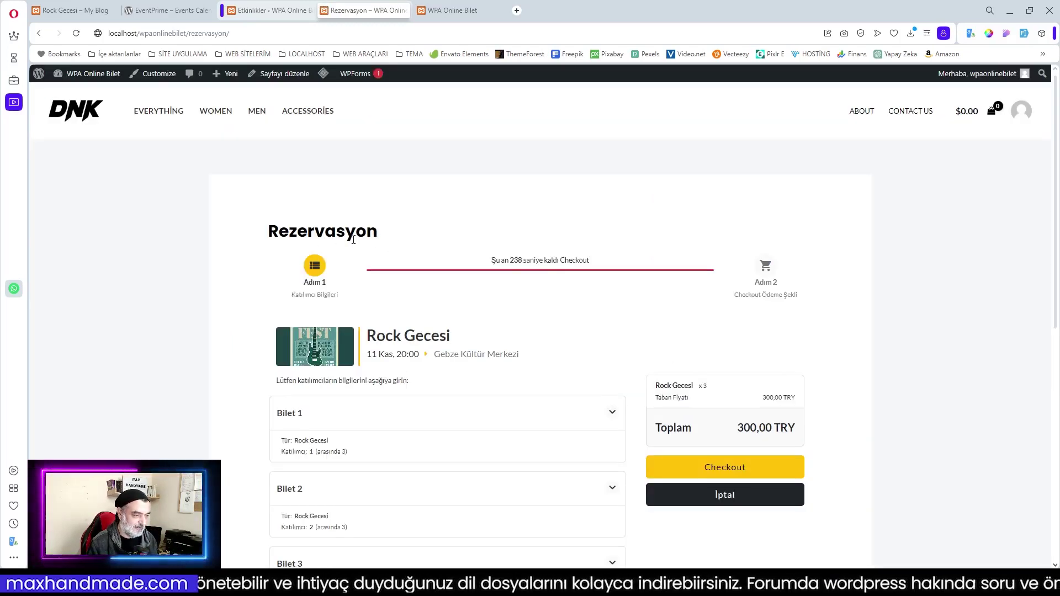
Toggle the Bilet 1 attendee details and check out to the Ödeme Yöntemi Seç step
scroll(385, 241, down, 1)
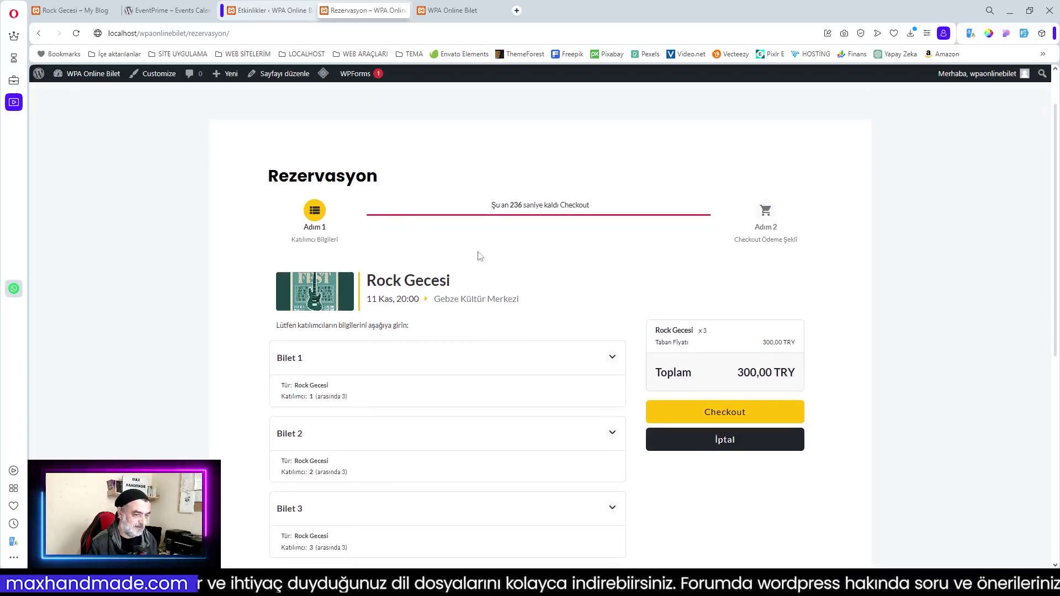
scroll(486, 255, down, 2)
scroll(496, 259, up, 1)
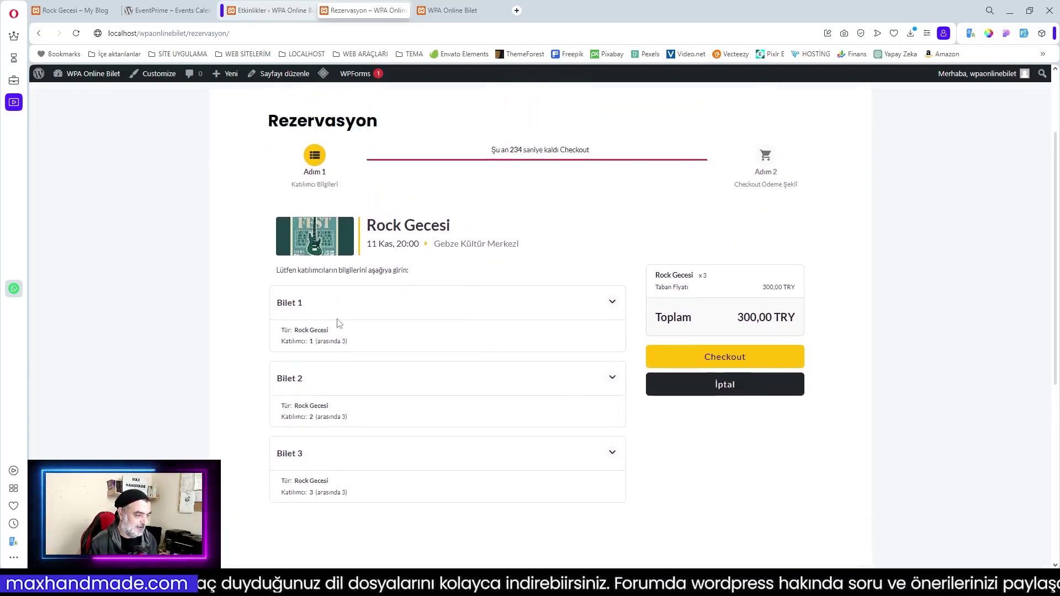
click(614, 302)
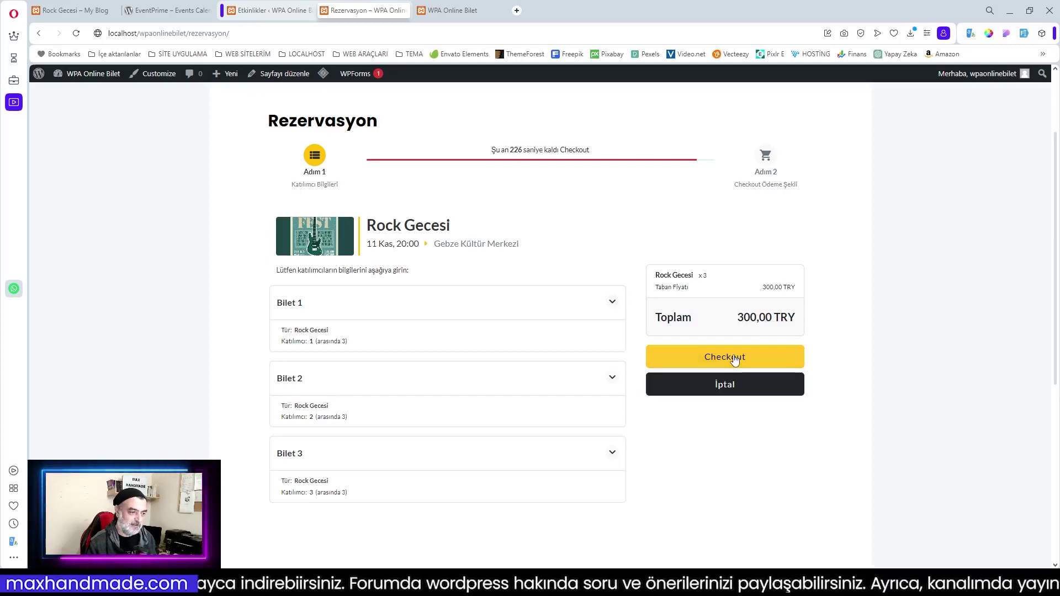
scroll(734, 359, down, 3)
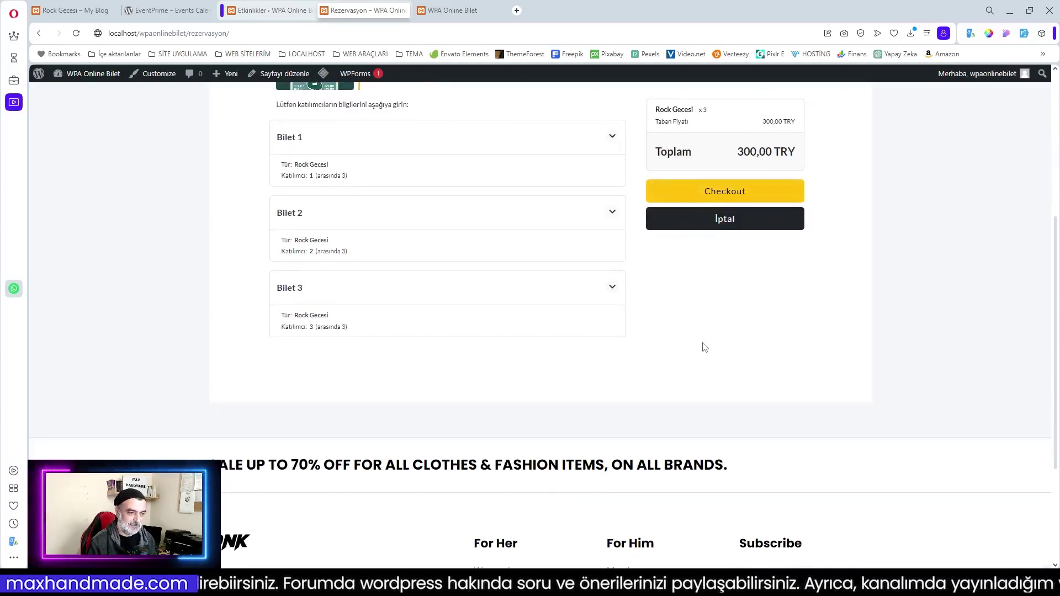
scroll(703, 348, up, 3)
click(729, 357)
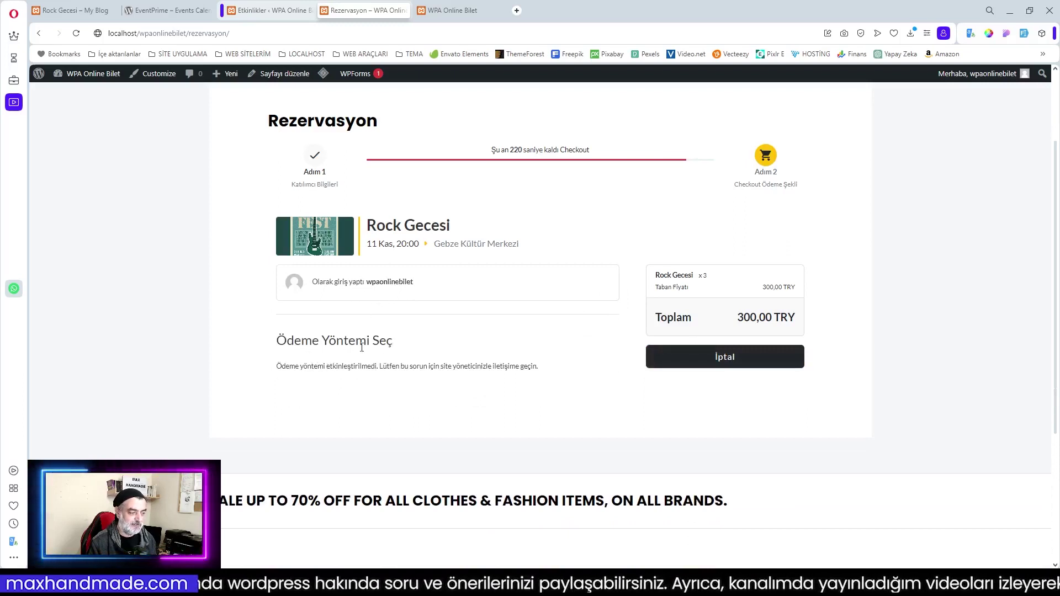
Select the Ödeme Yöntemi Seç heading, deselect it, and switch back to the admin Etkinlikler tab
drag(278, 346, 394, 345)
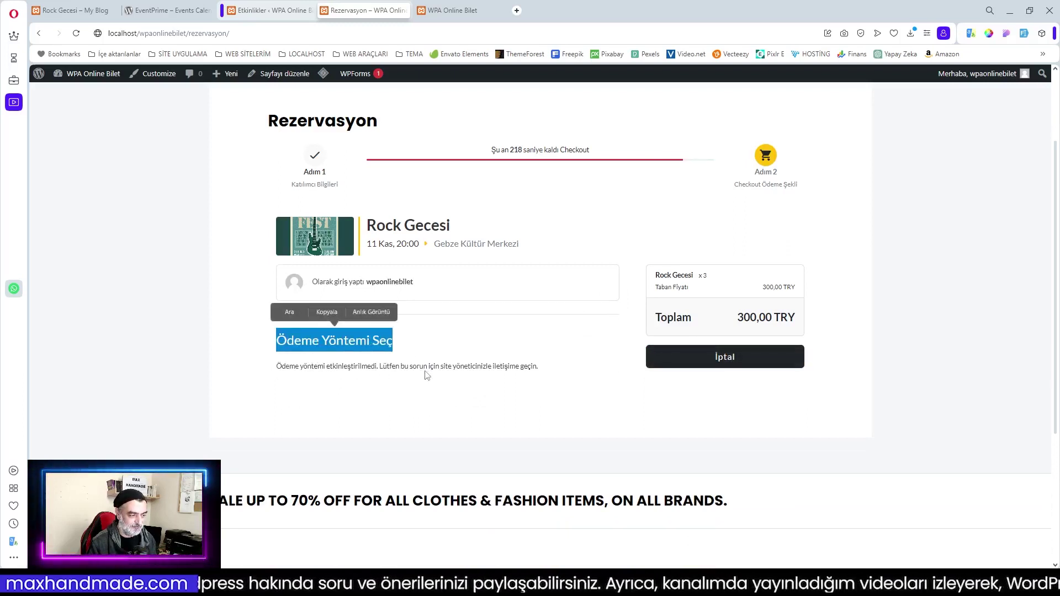
click(458, 367)
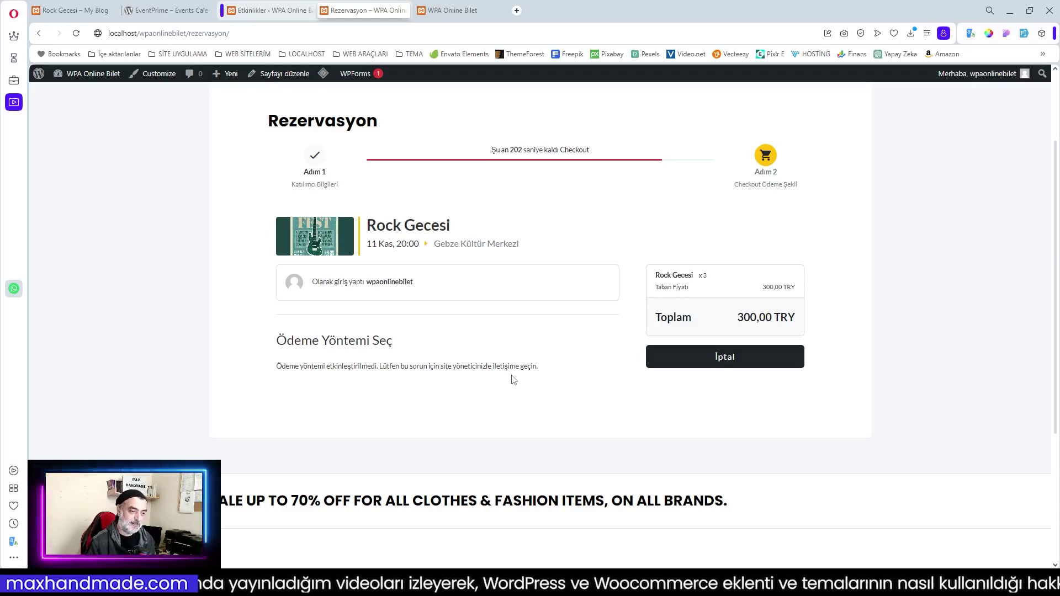
scroll(513, 380, up, 2)
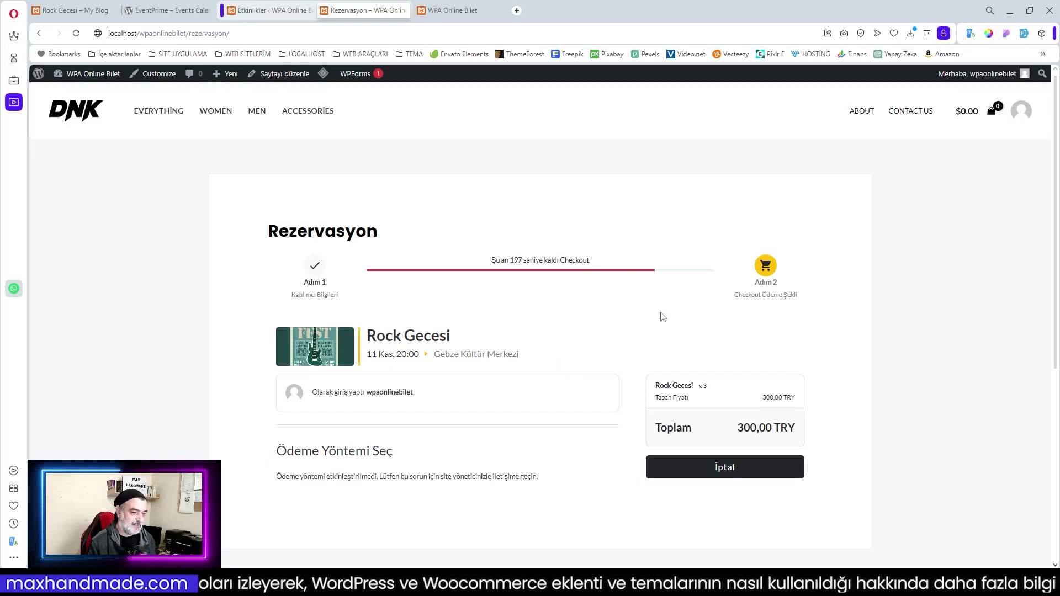
scroll(502, 331, down, 1)
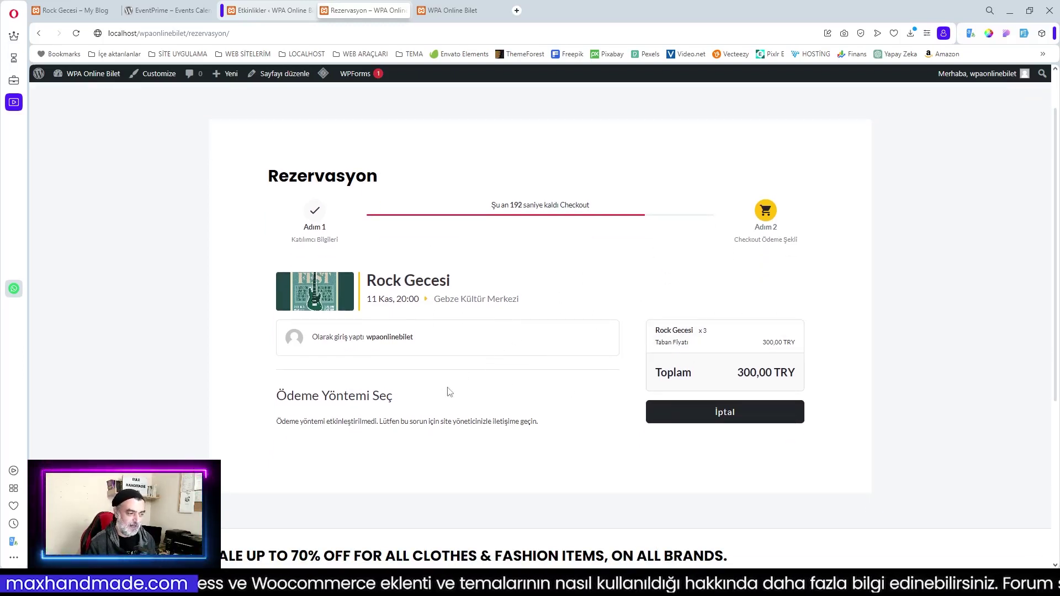
scroll(604, 346, up, 1)
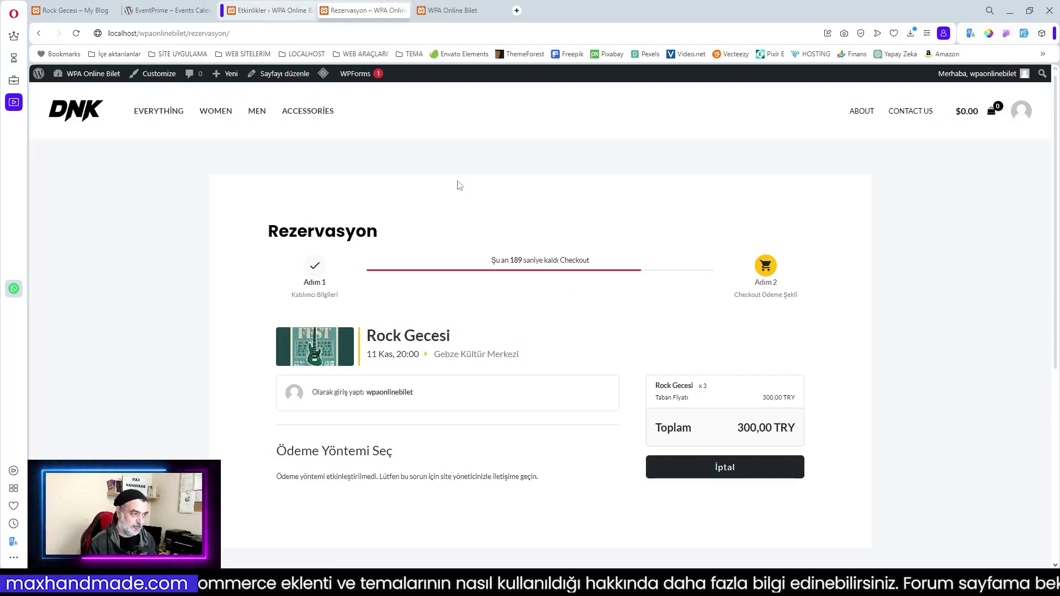
key(ctrl+shift+Tab)
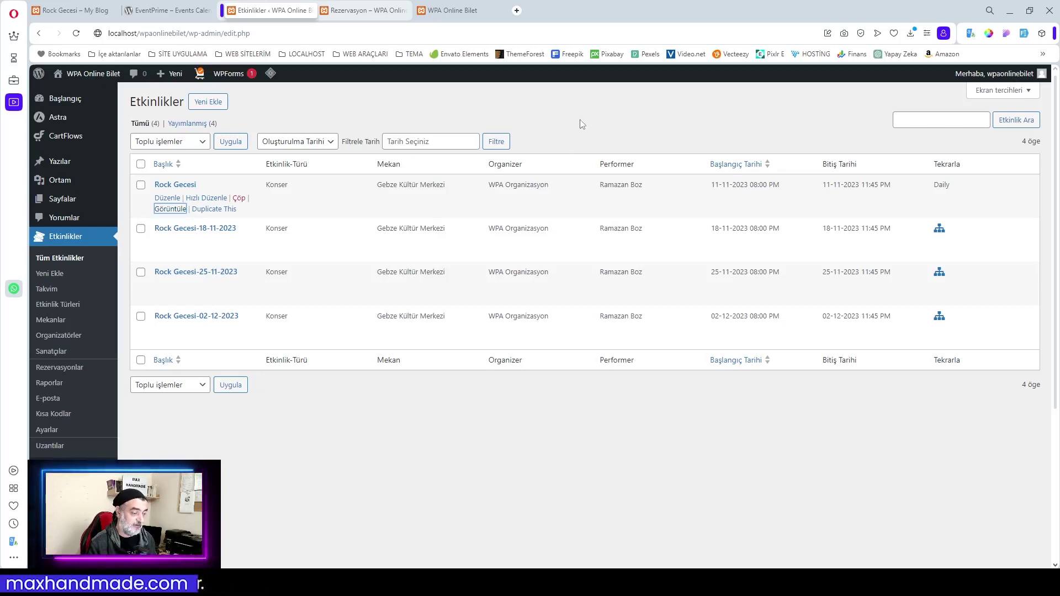
Go back to the Rezervasyon tab showing the 3-ticket checkout without enabled payment methods
click(582, 124)
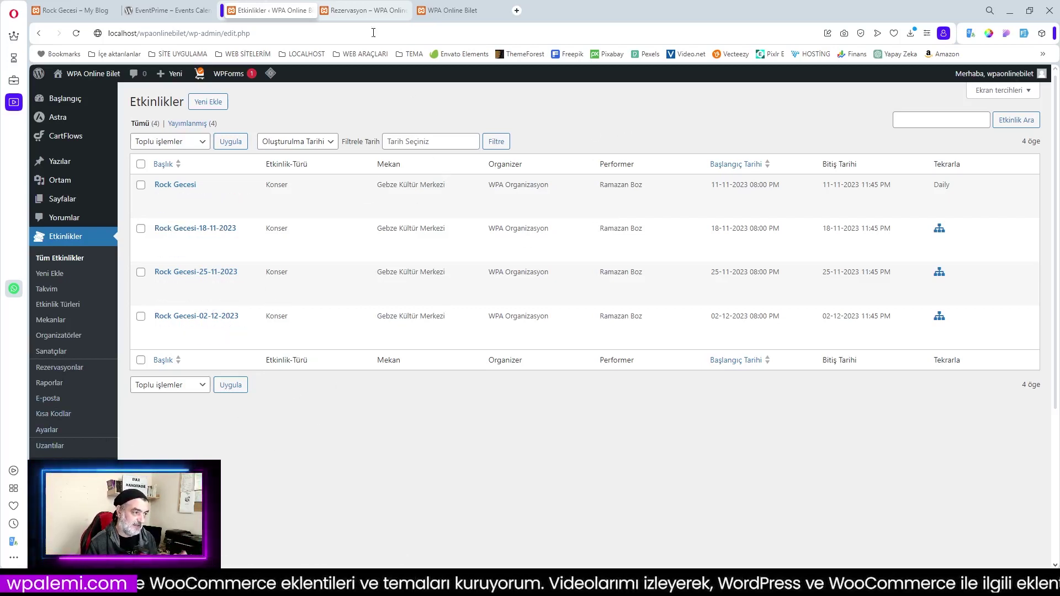
click(363, 12)
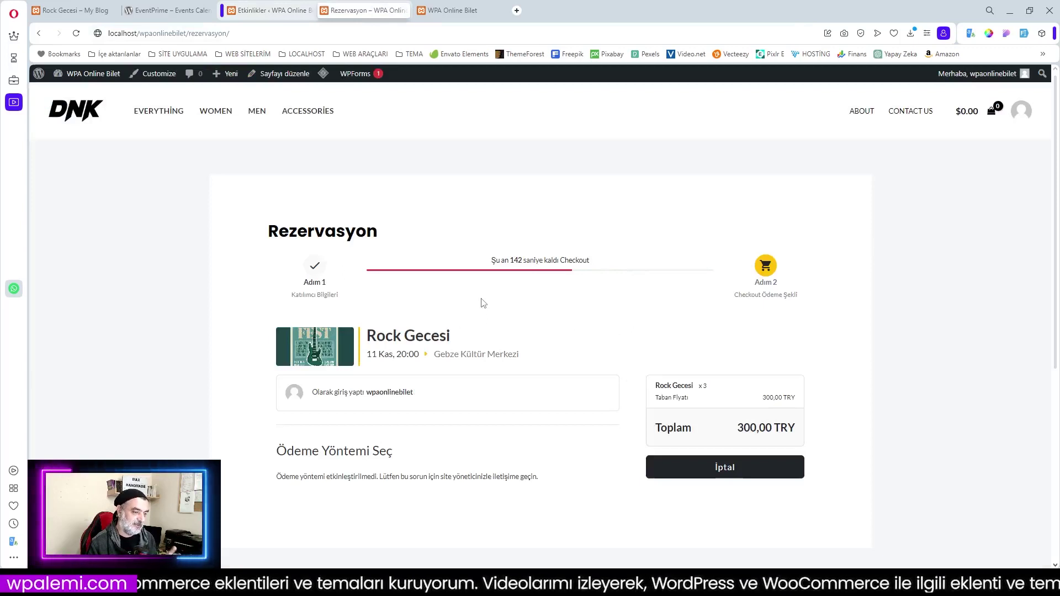
scroll(494, 364, down, 2)
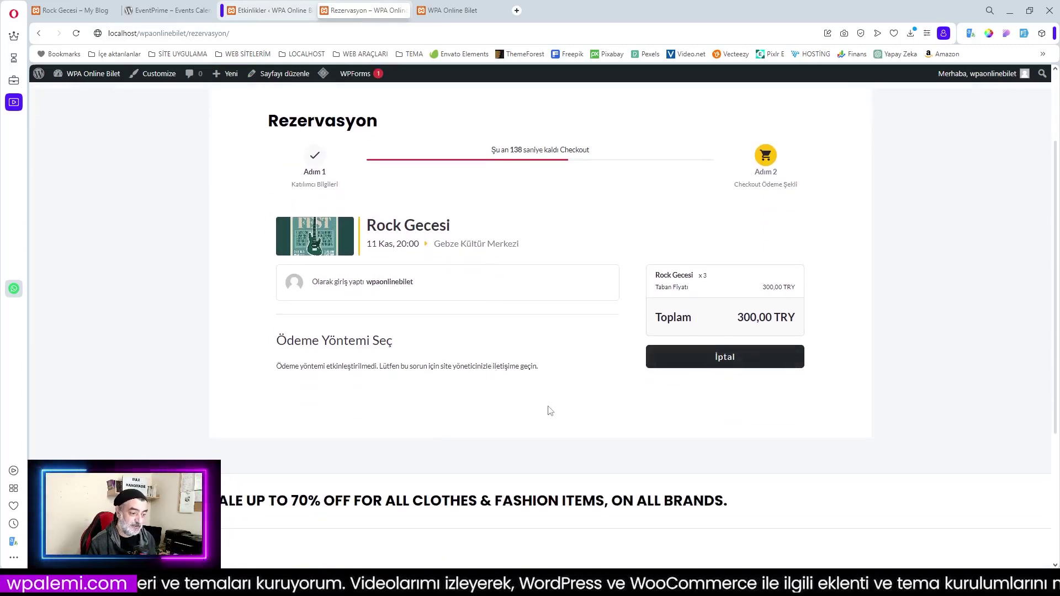
scroll(551, 411, up, 2)
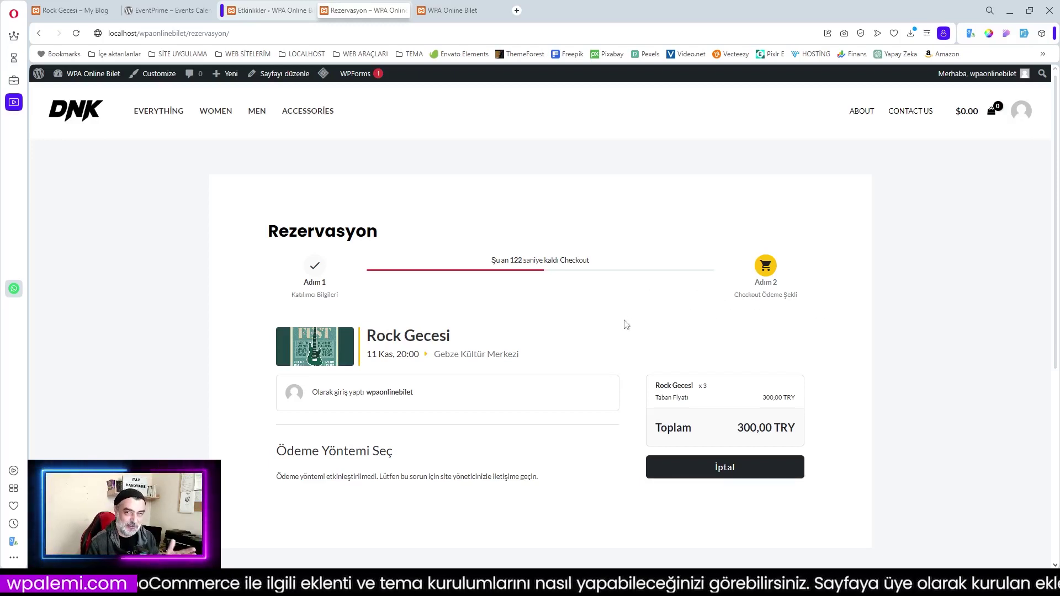
double_click(516, 261)
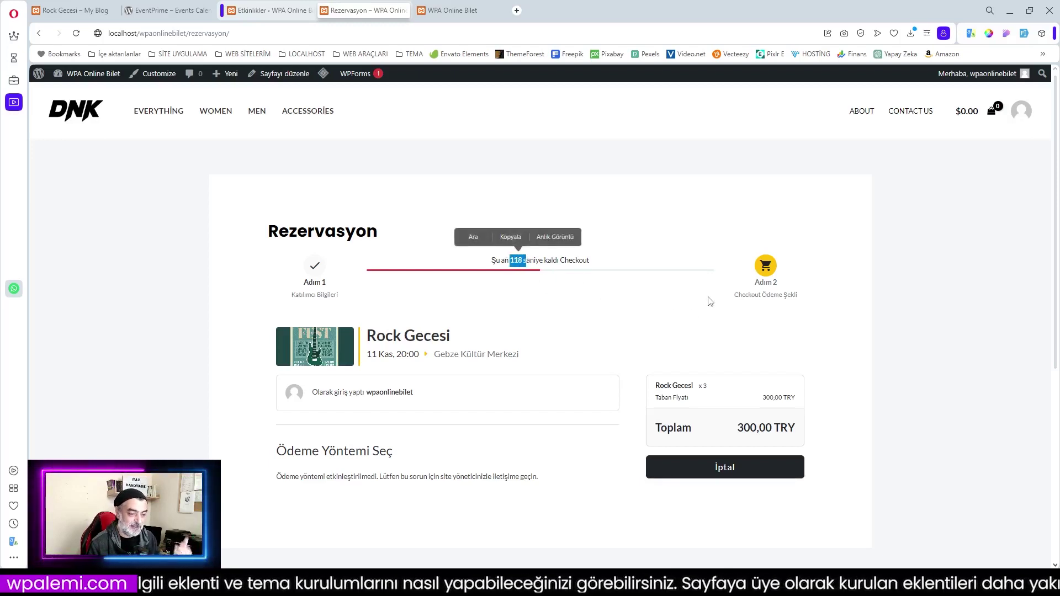
scroll(616, 324, down, 1)
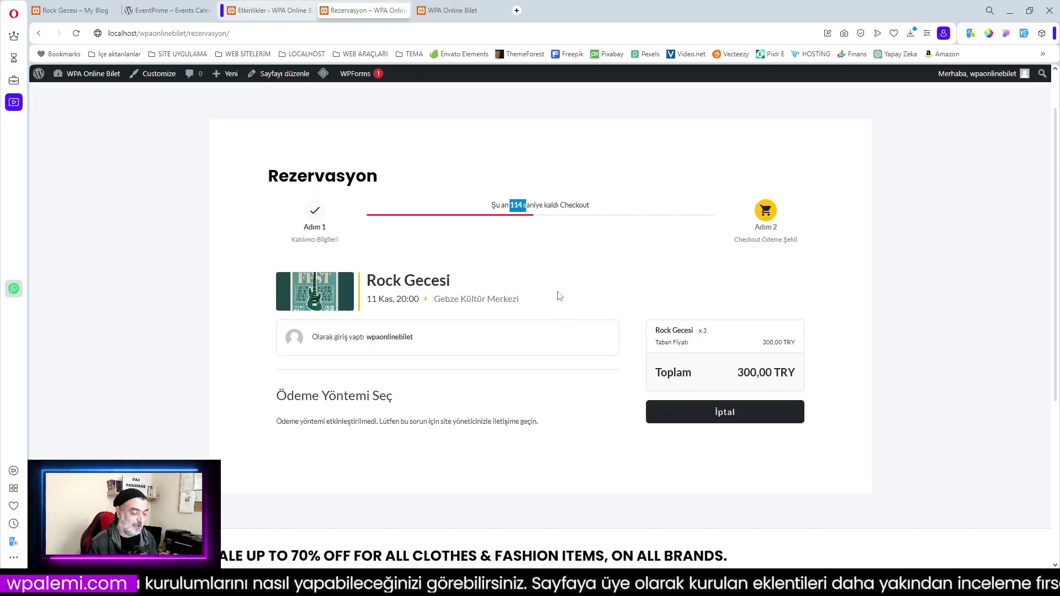
scroll(559, 295, up, 1)
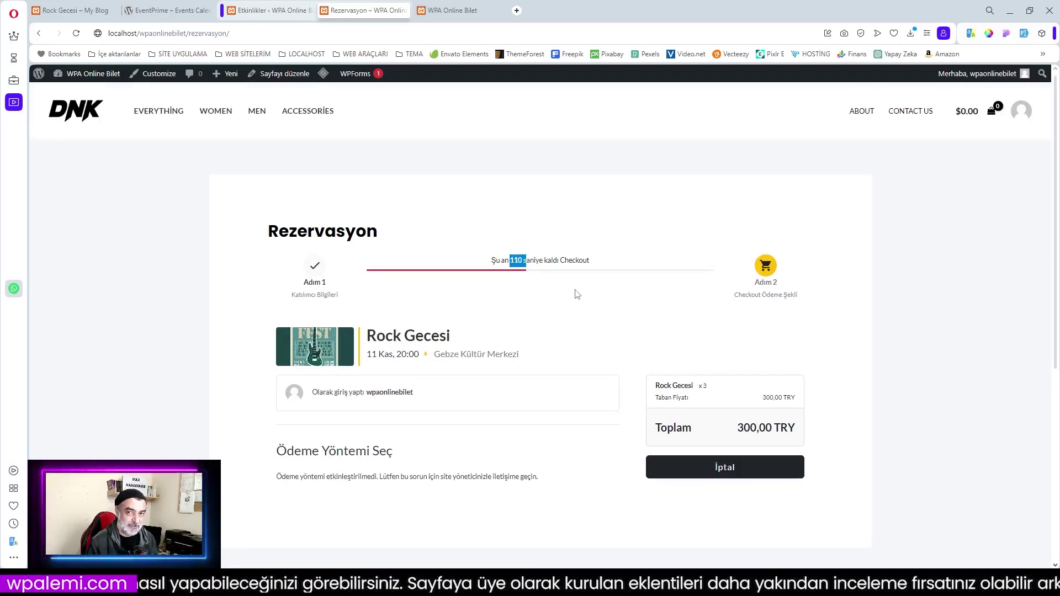